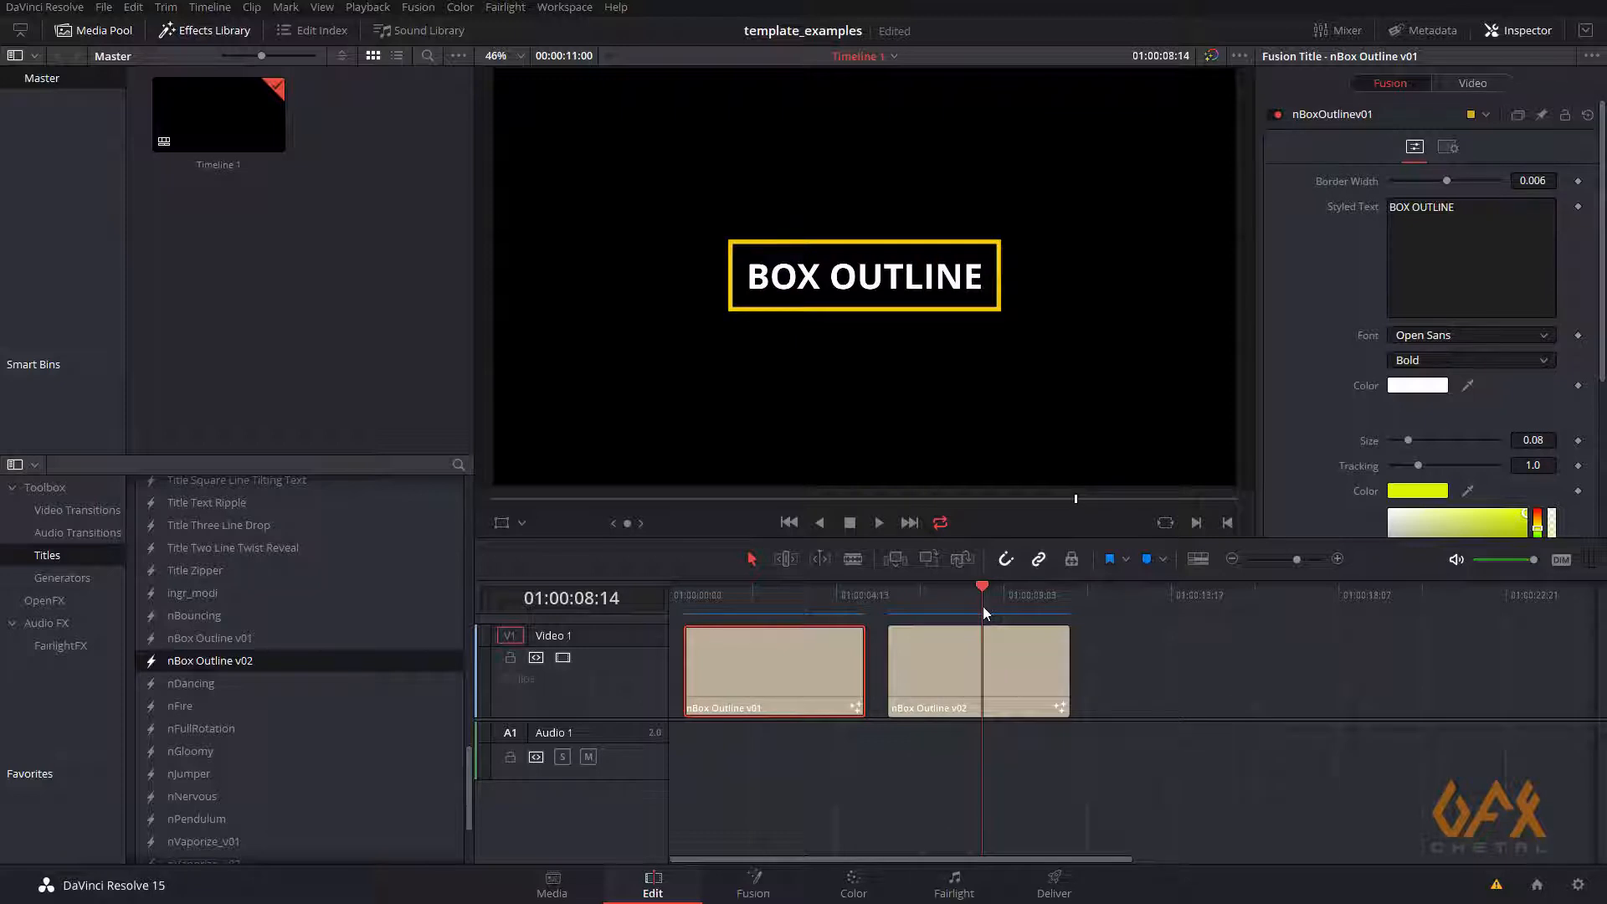
Preview the nBox Outline v01 title on the timeline and shorten its styled text to BOX
drag(984, 606, 781, 609)
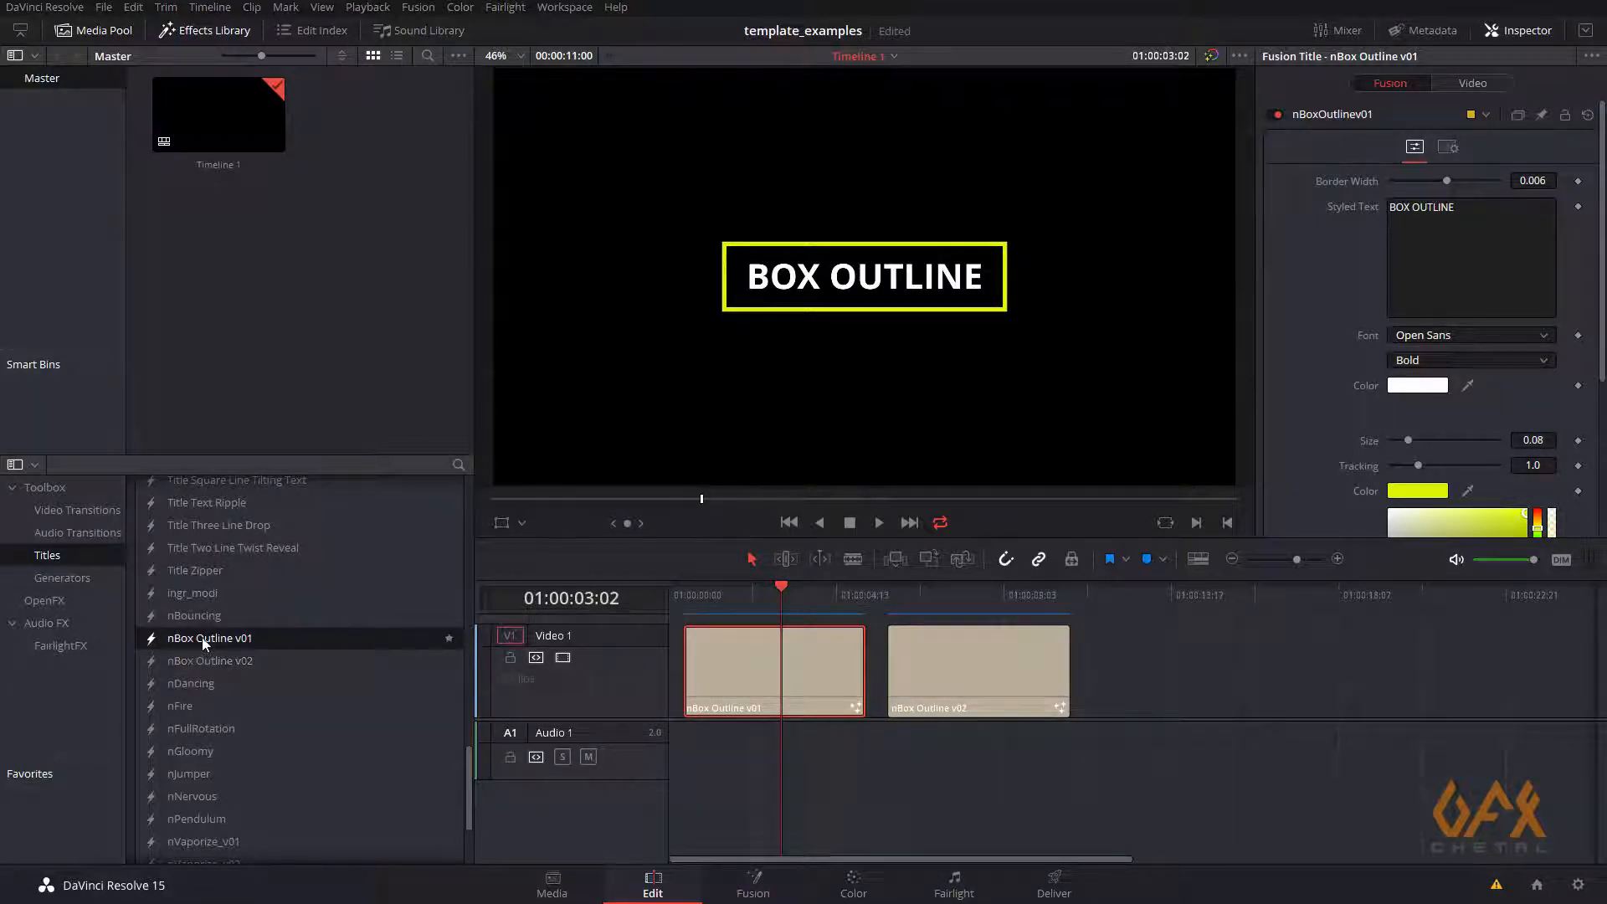
click(762, 596)
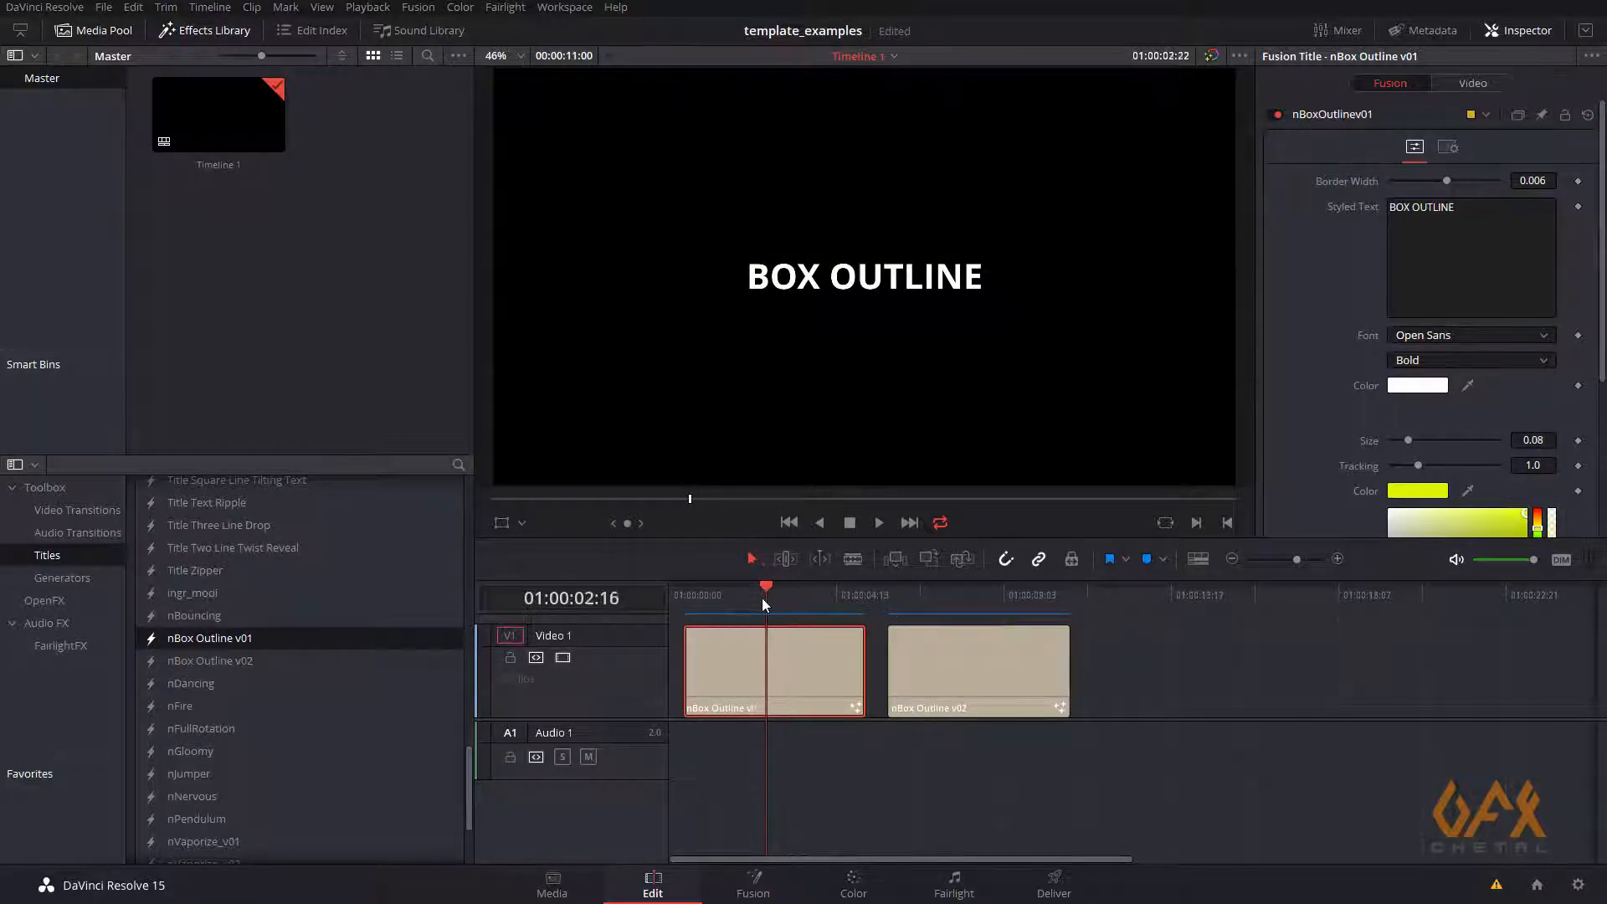
drag(762, 597, 752, 599)
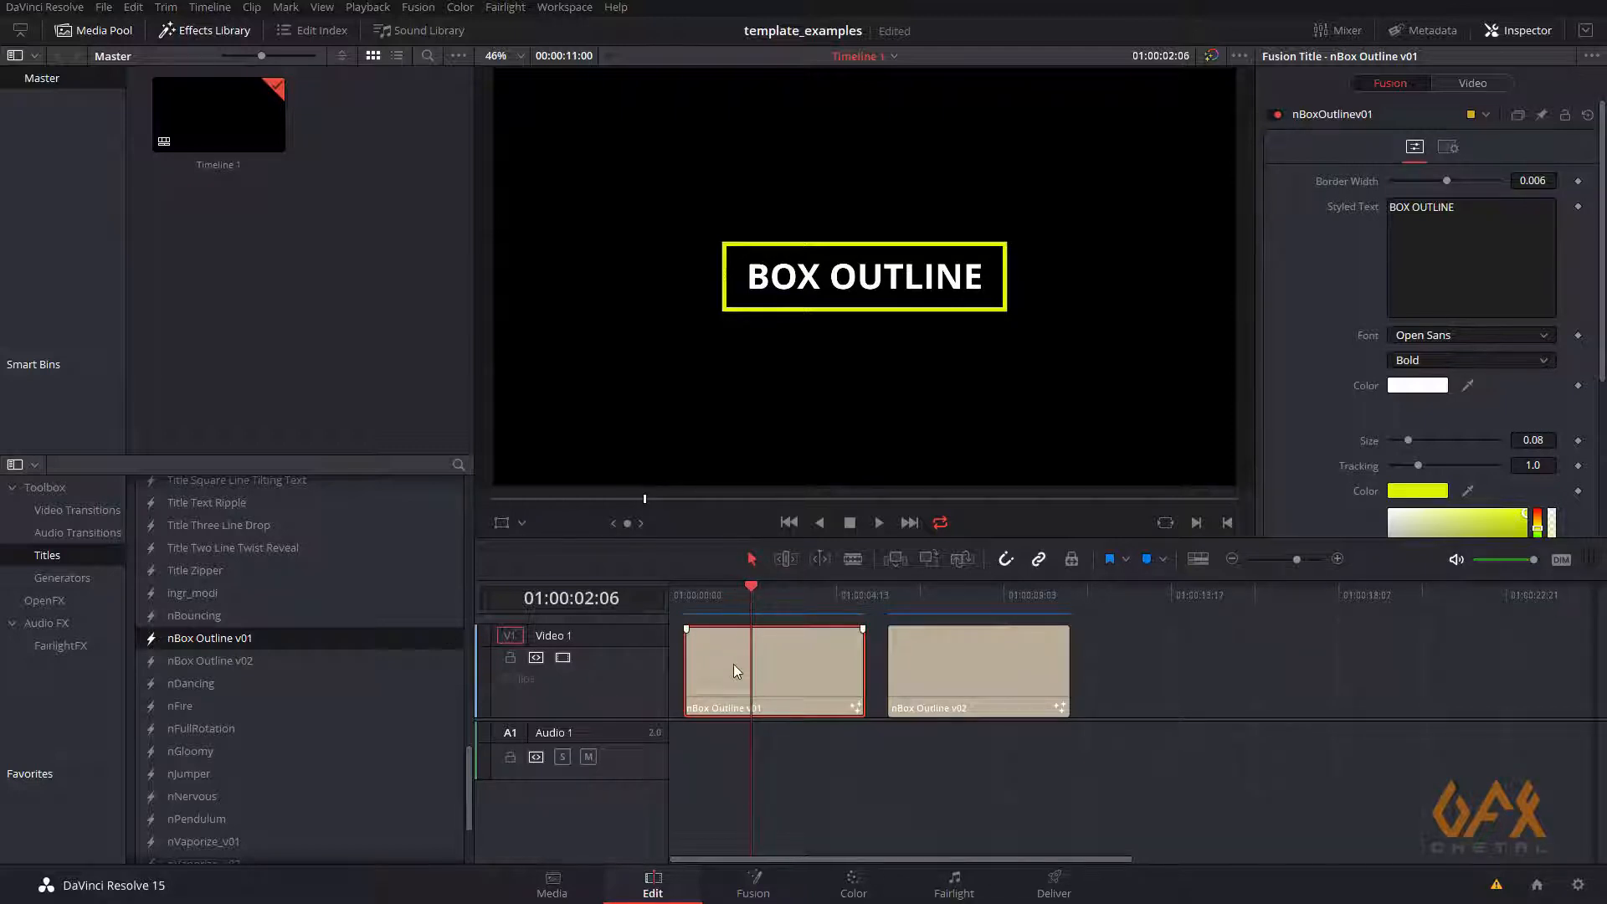
click(745, 587)
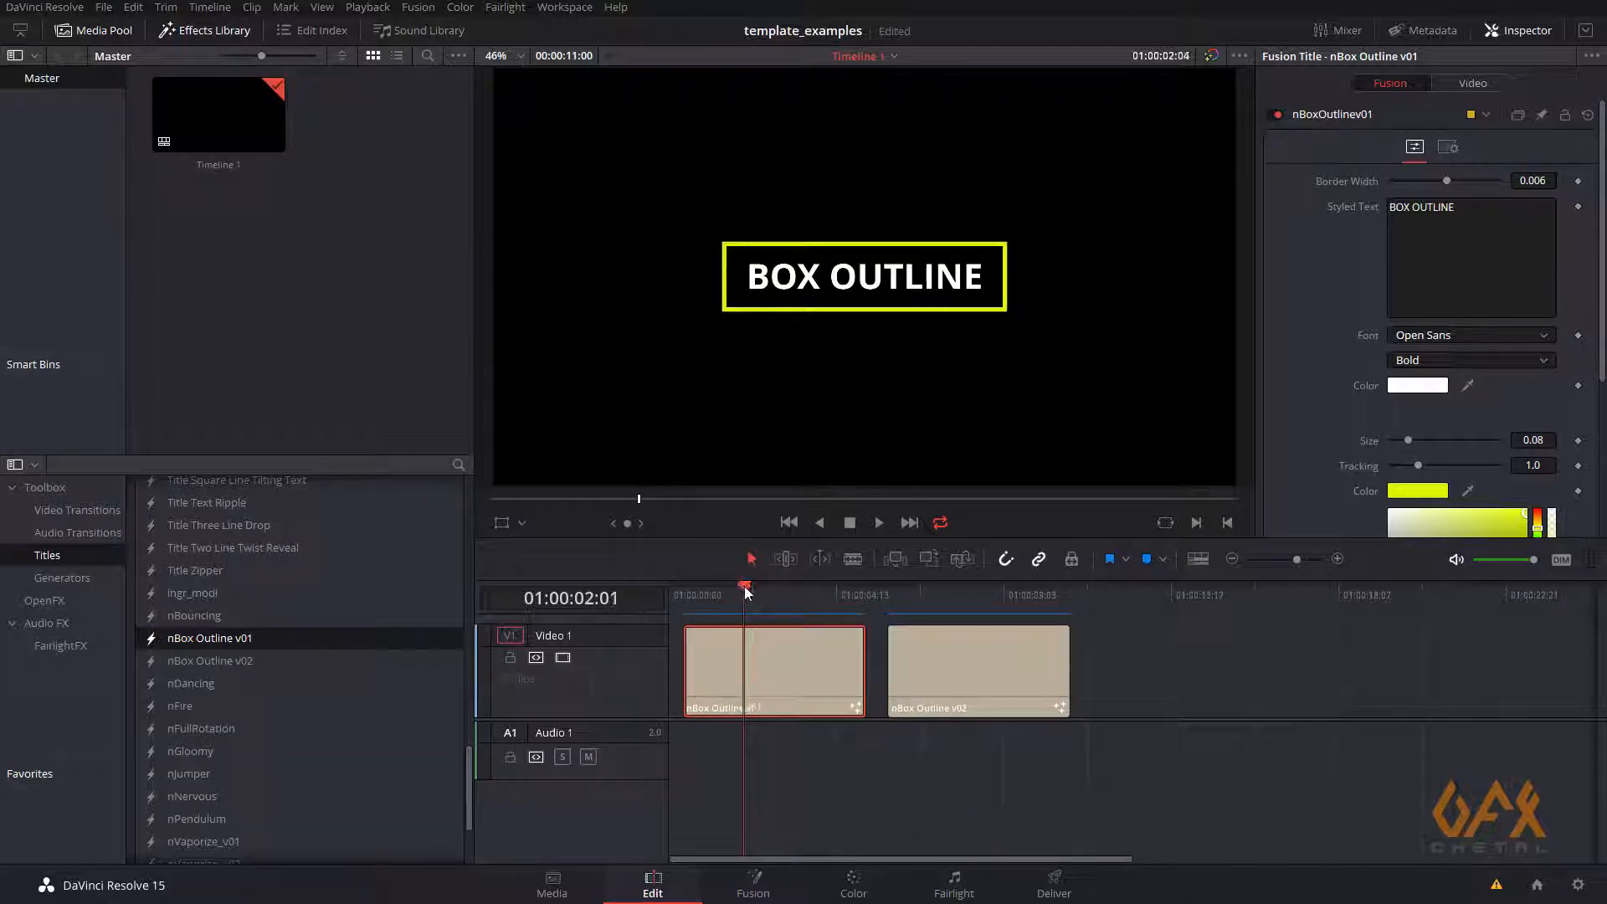
click(1414, 279)
key(BackSpace)
key(BackSpace)
key(BackSpace)
key(BackSpace)
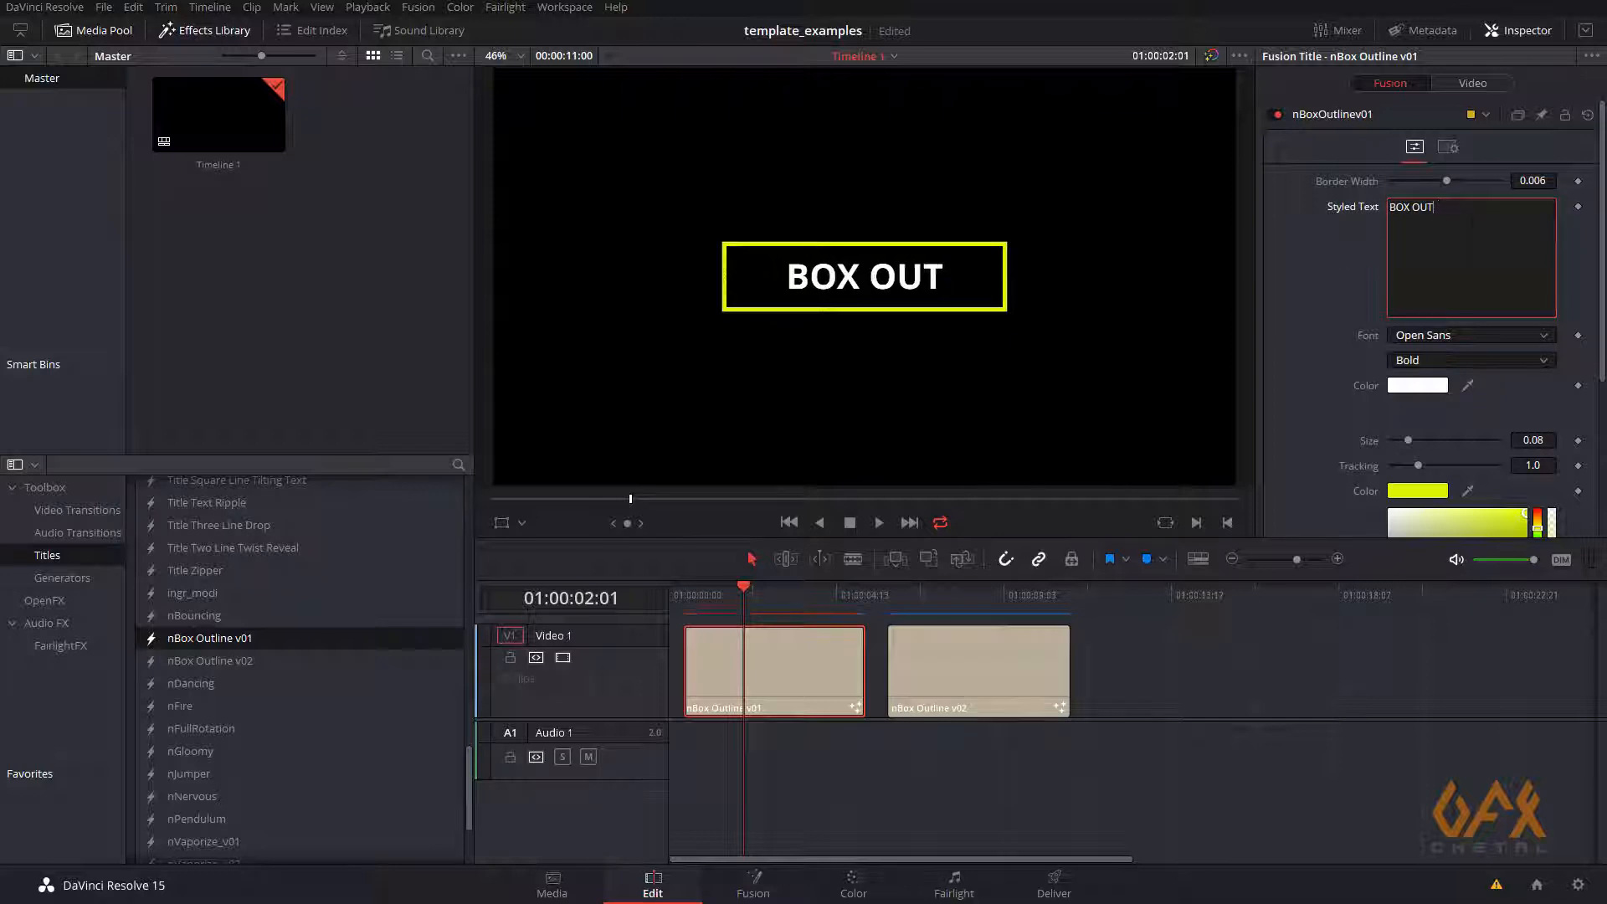
key(BackSpace)
key(BackSpace)
key(BackSpace)
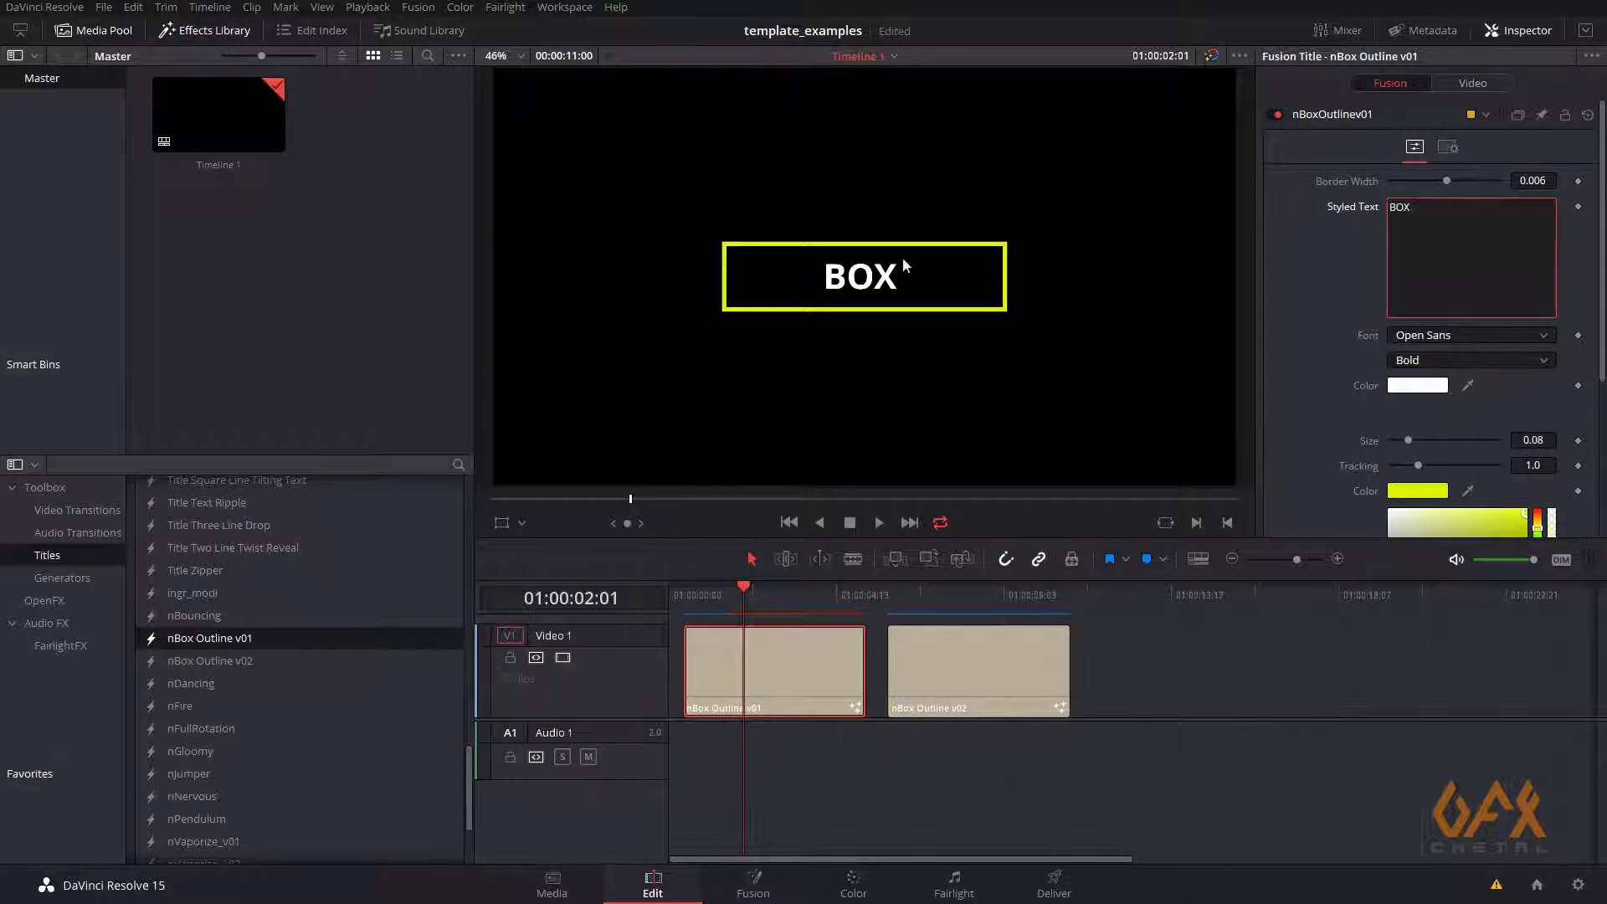
In Fusion, narrow the Rectangle1 mask of the nBox Outline v01 title to fit the shortened text, and return to the Edit page
click(760, 655)
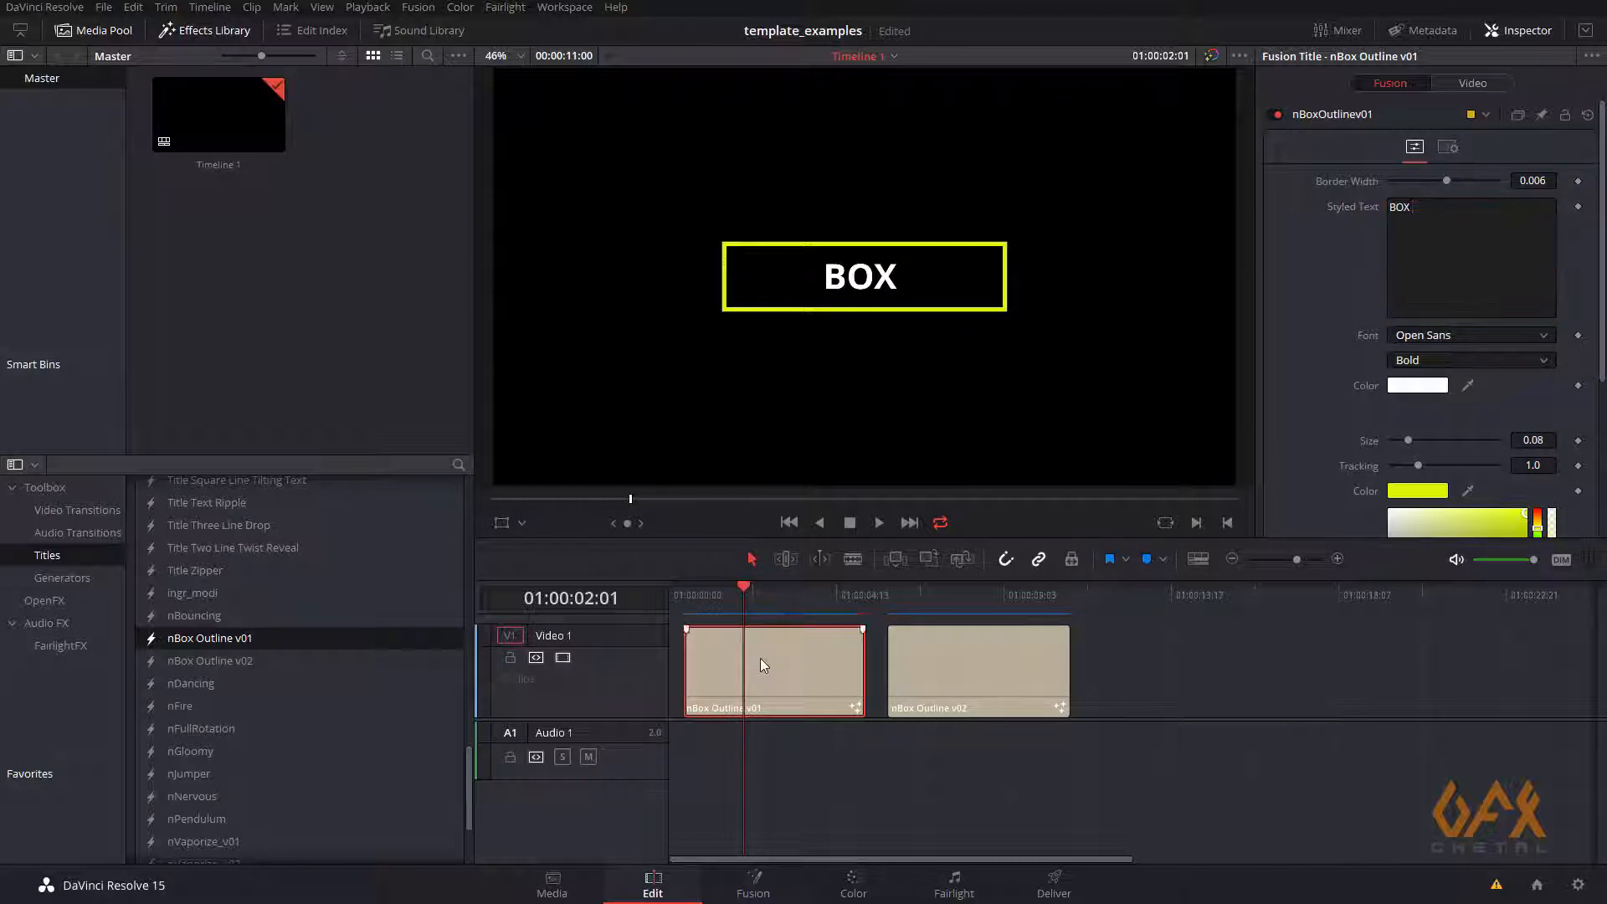
click(753, 887)
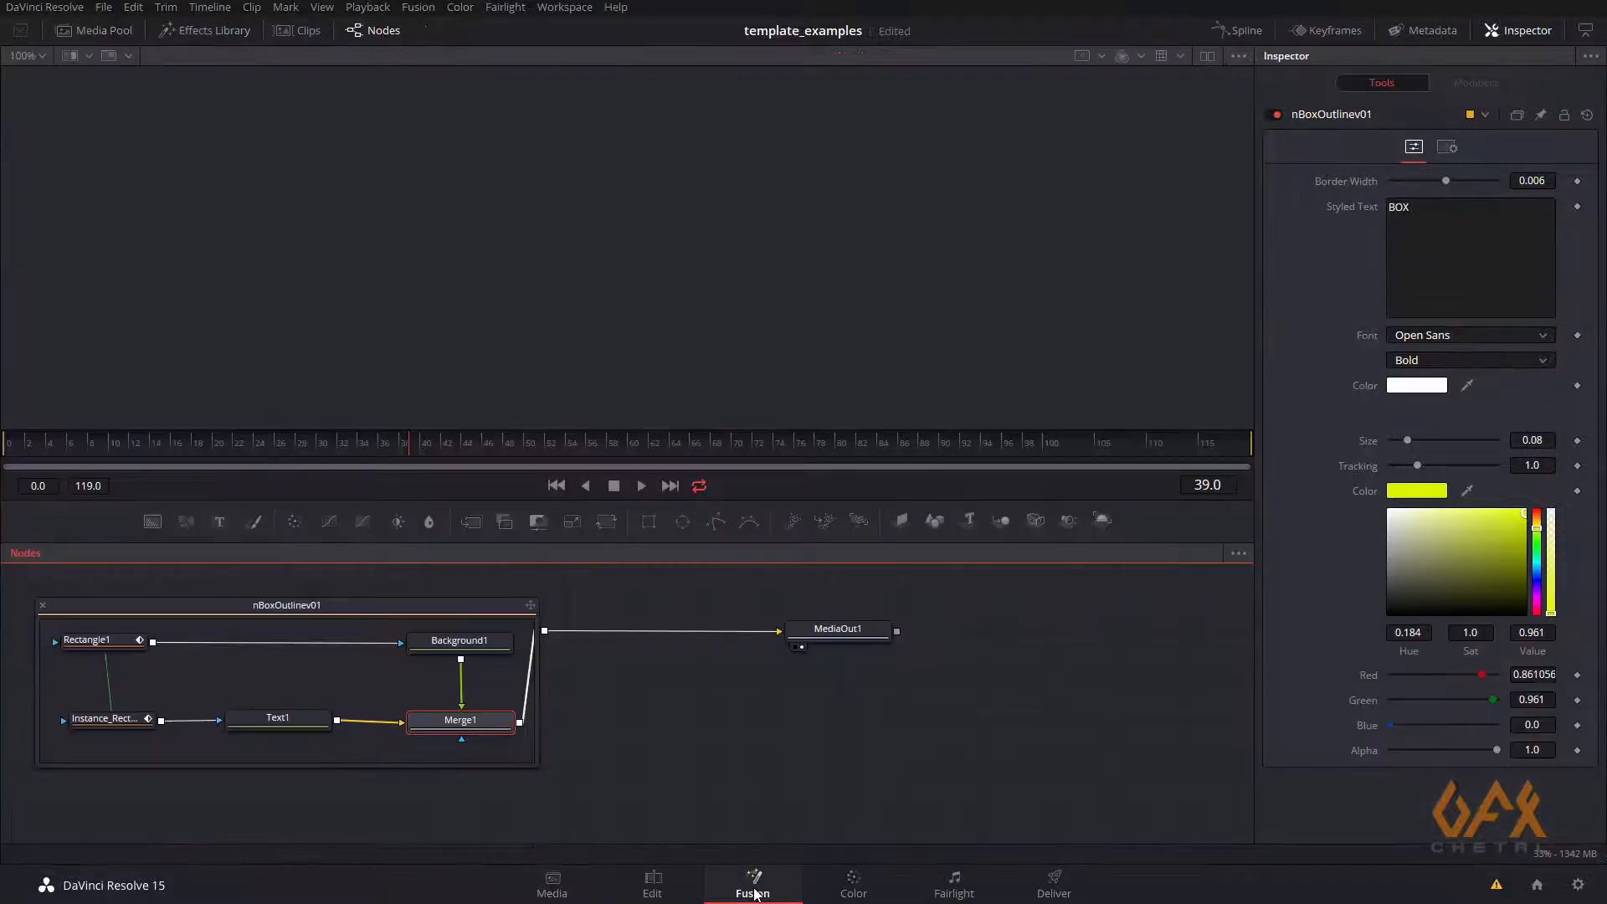
click(797, 645)
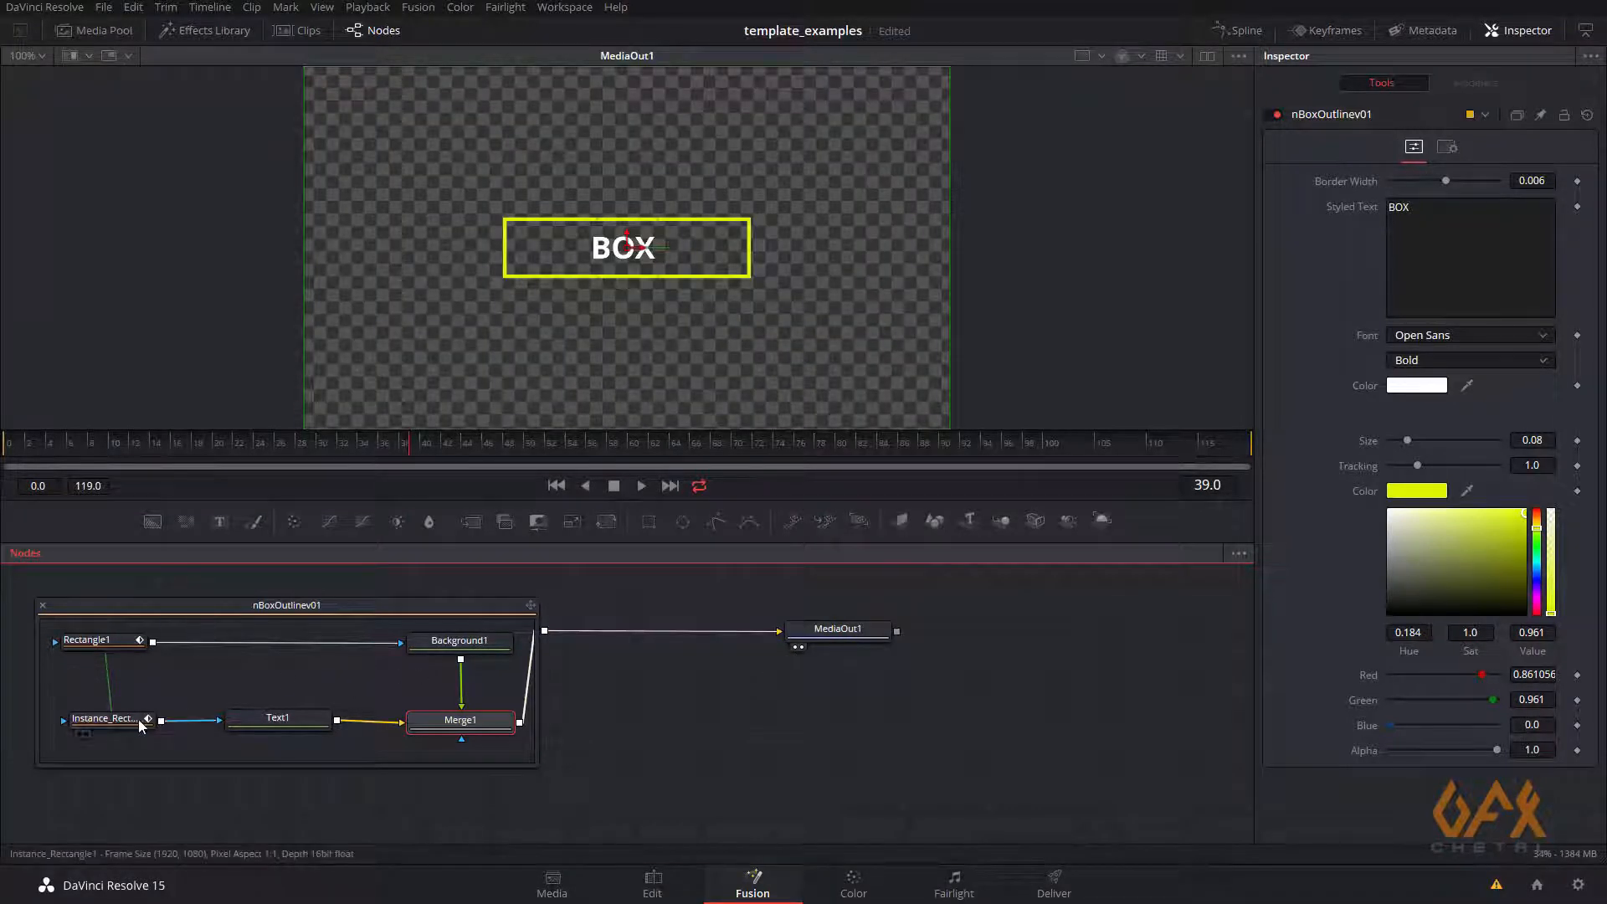
click(112, 640)
drag(506, 251, 573, 252)
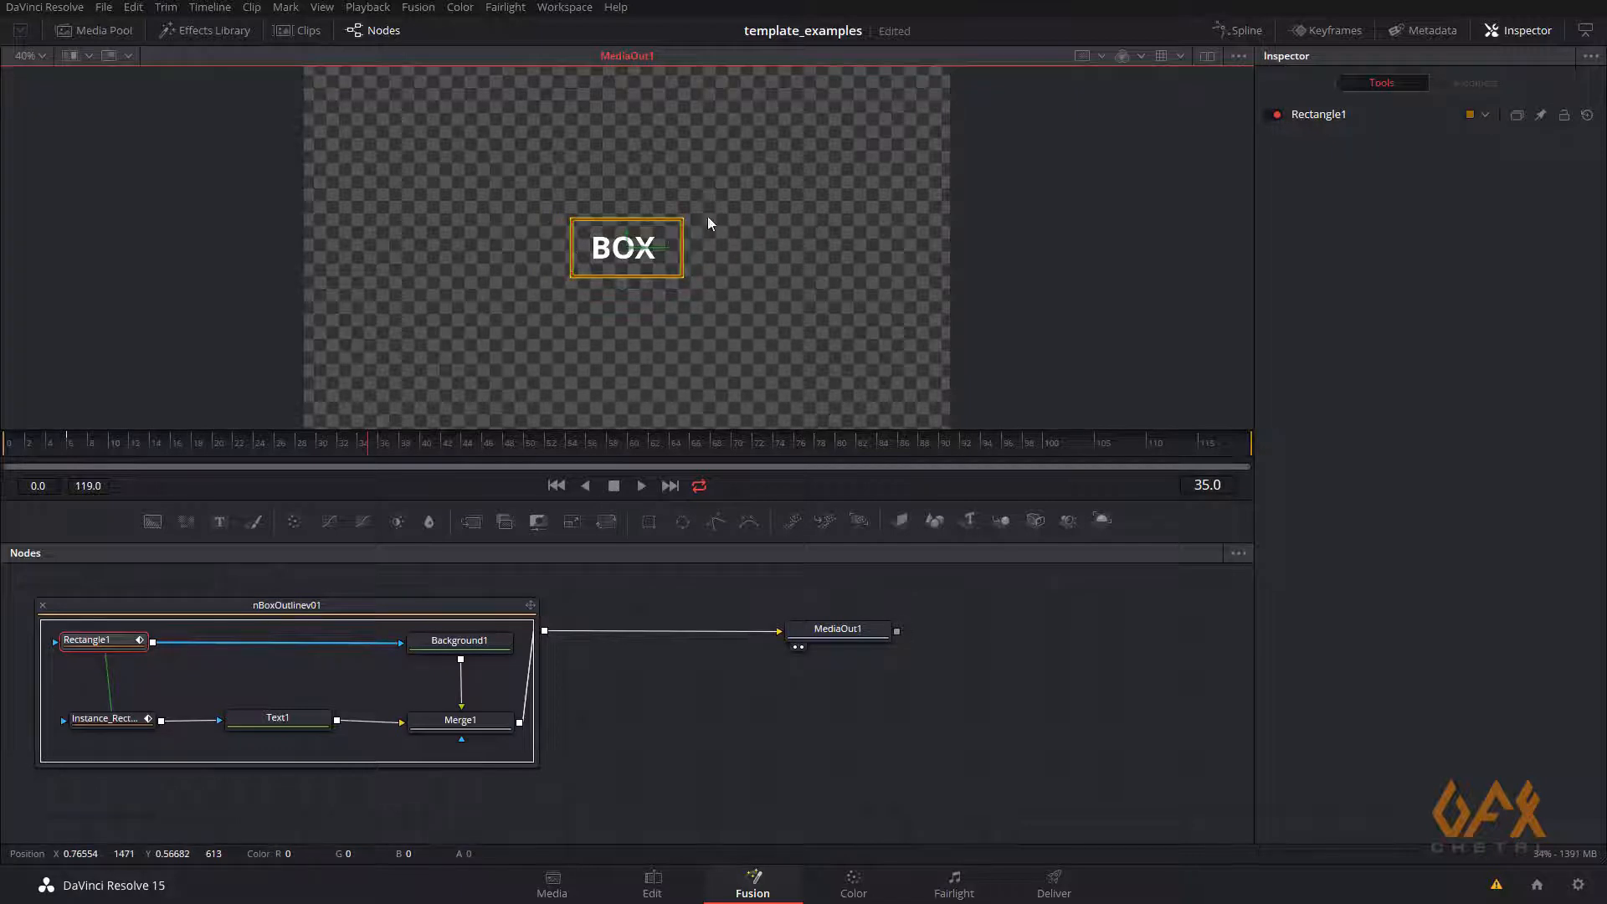
click(652, 884)
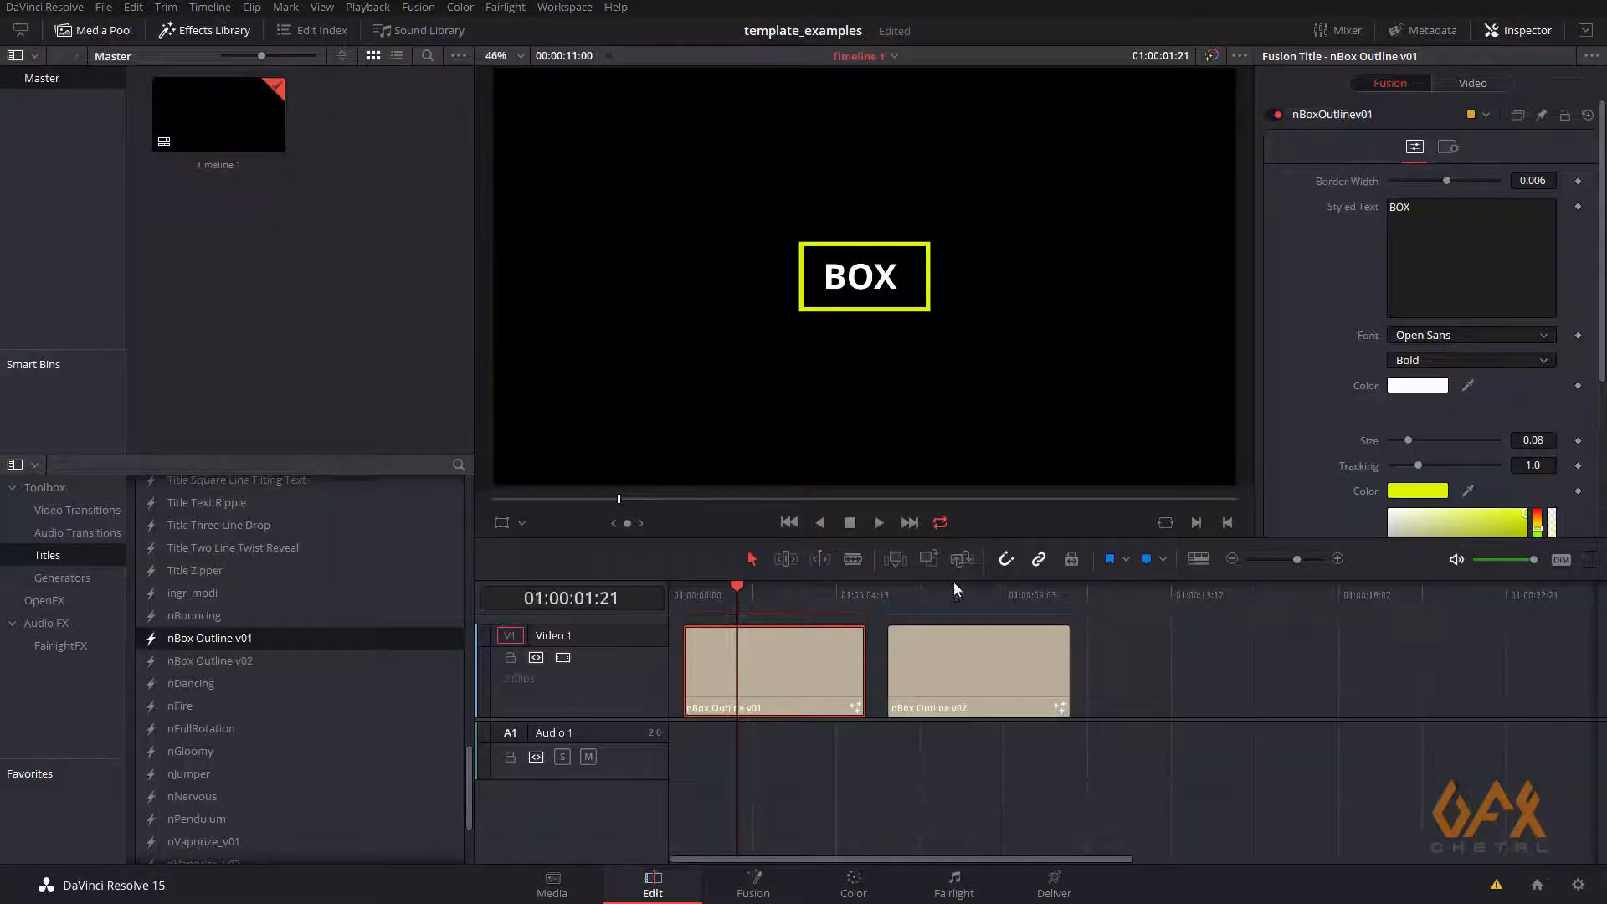
Shorten the styled text of the nBox Outline v02 title to BOX and scrub through the clip
drag(953, 591, 947, 599)
click(931, 652)
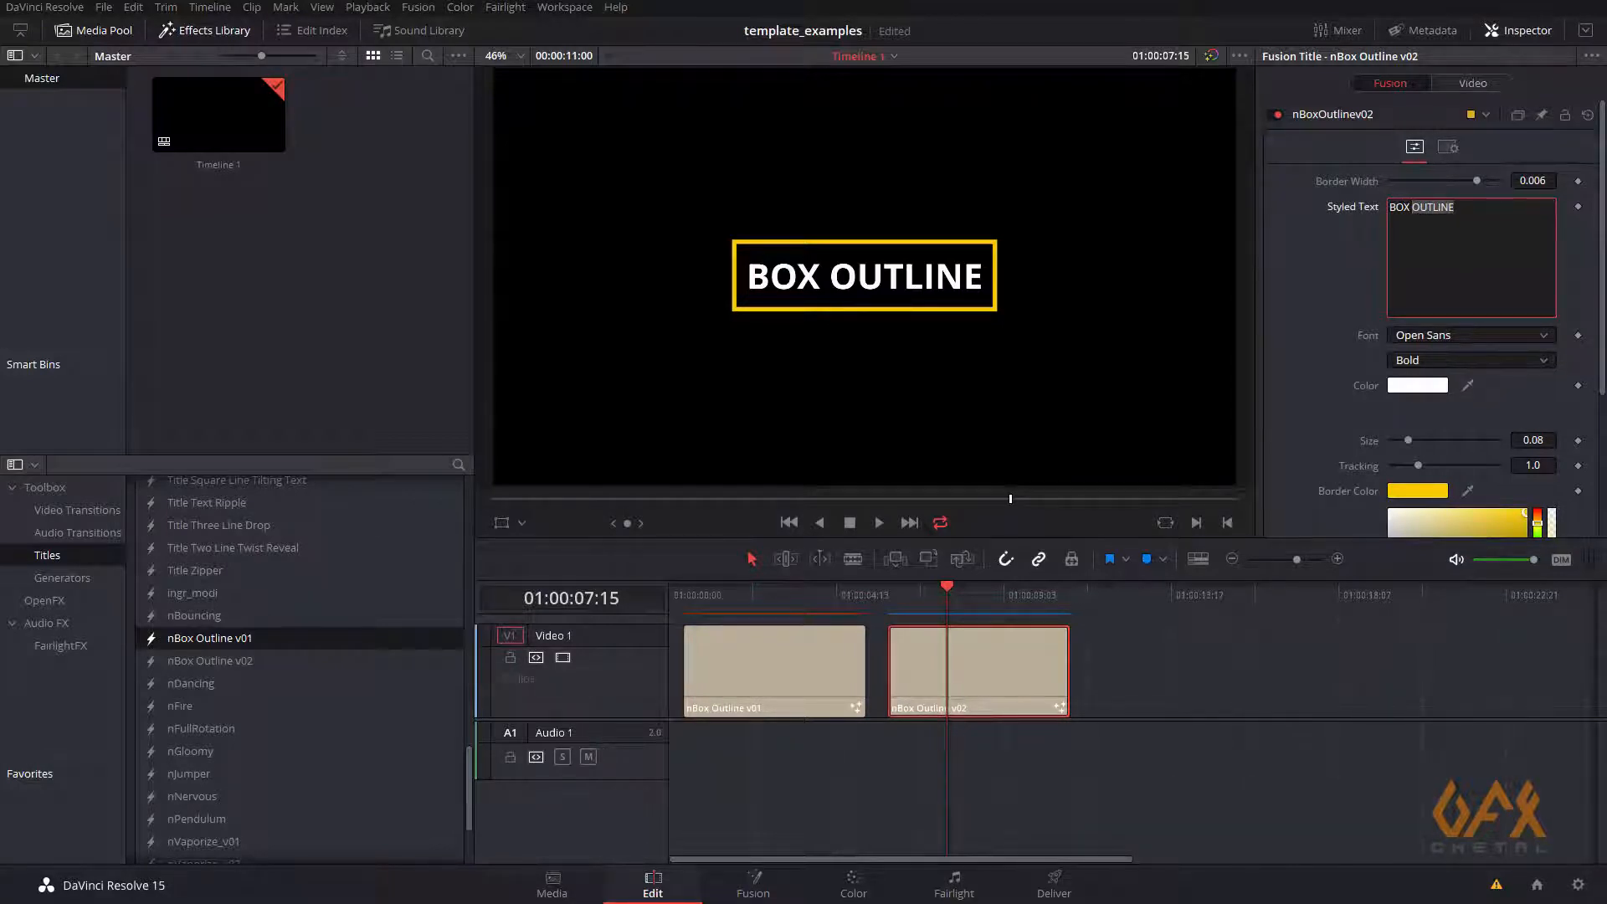
key(BackSpace)
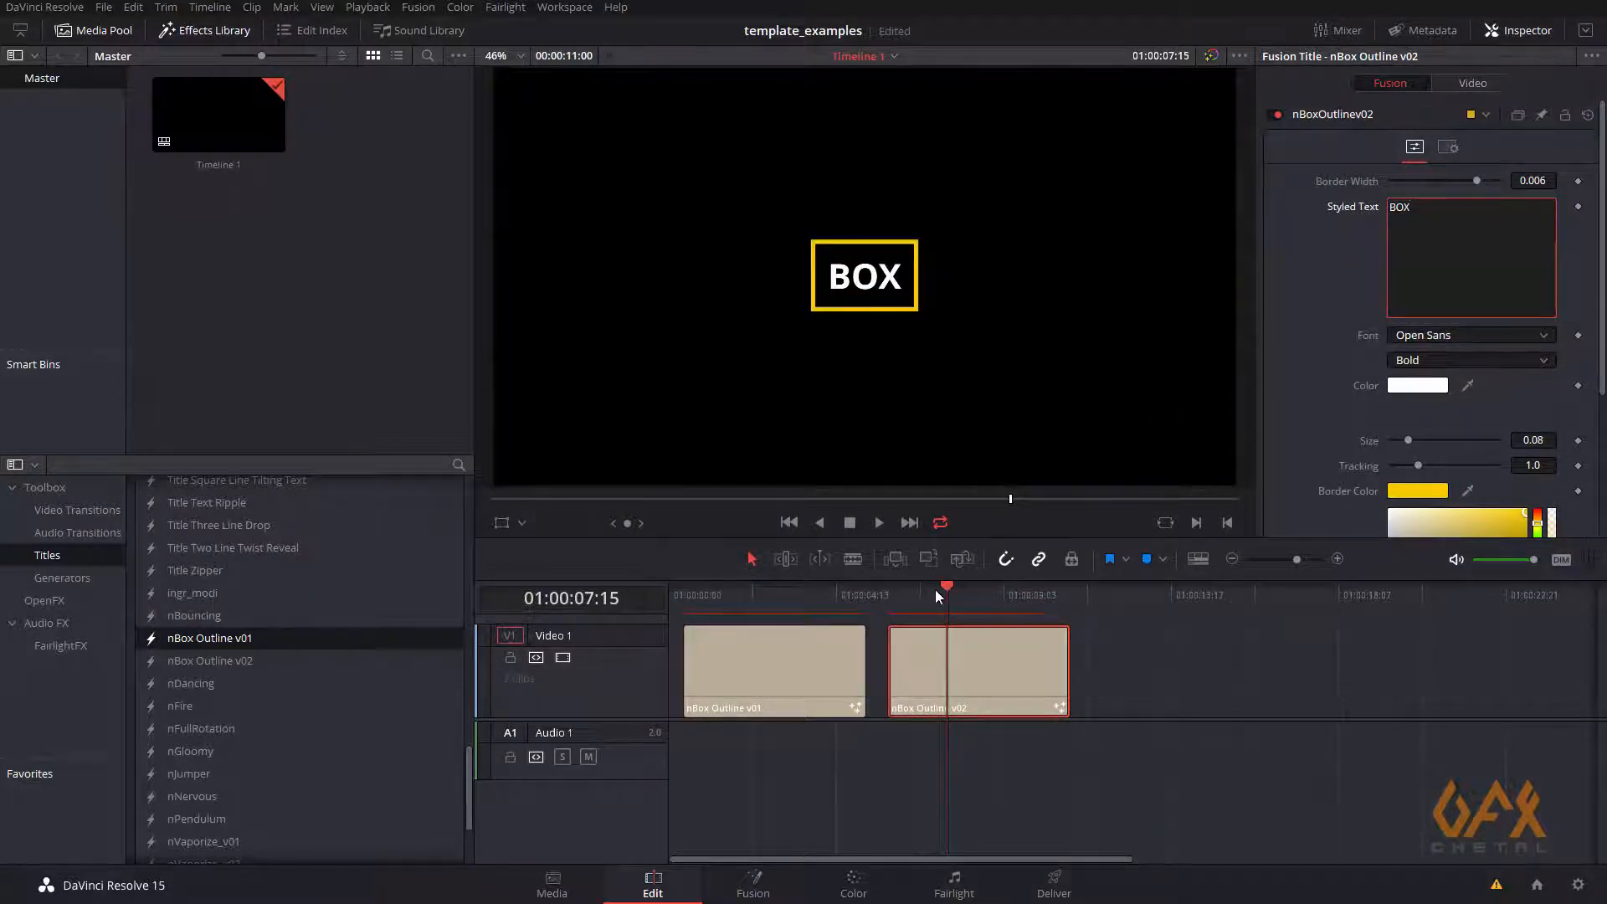
drag(931, 591, 970, 601)
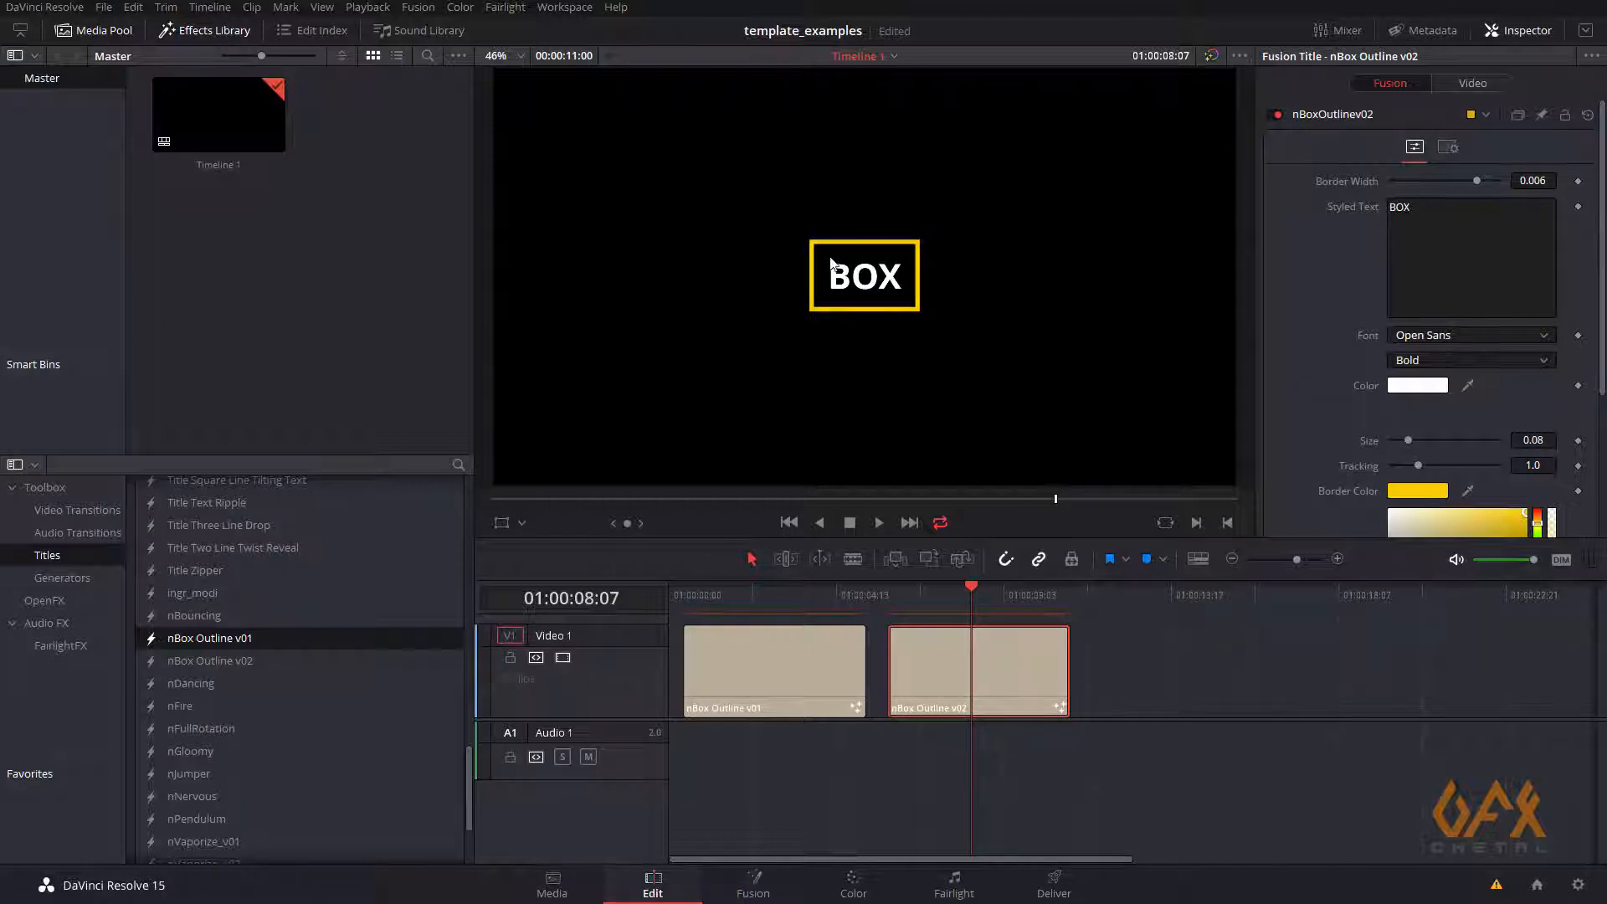
Extend the nBox Outline v02 title's styled text to BOX OULINE SIZE and preview the animation
click(1423, 207)
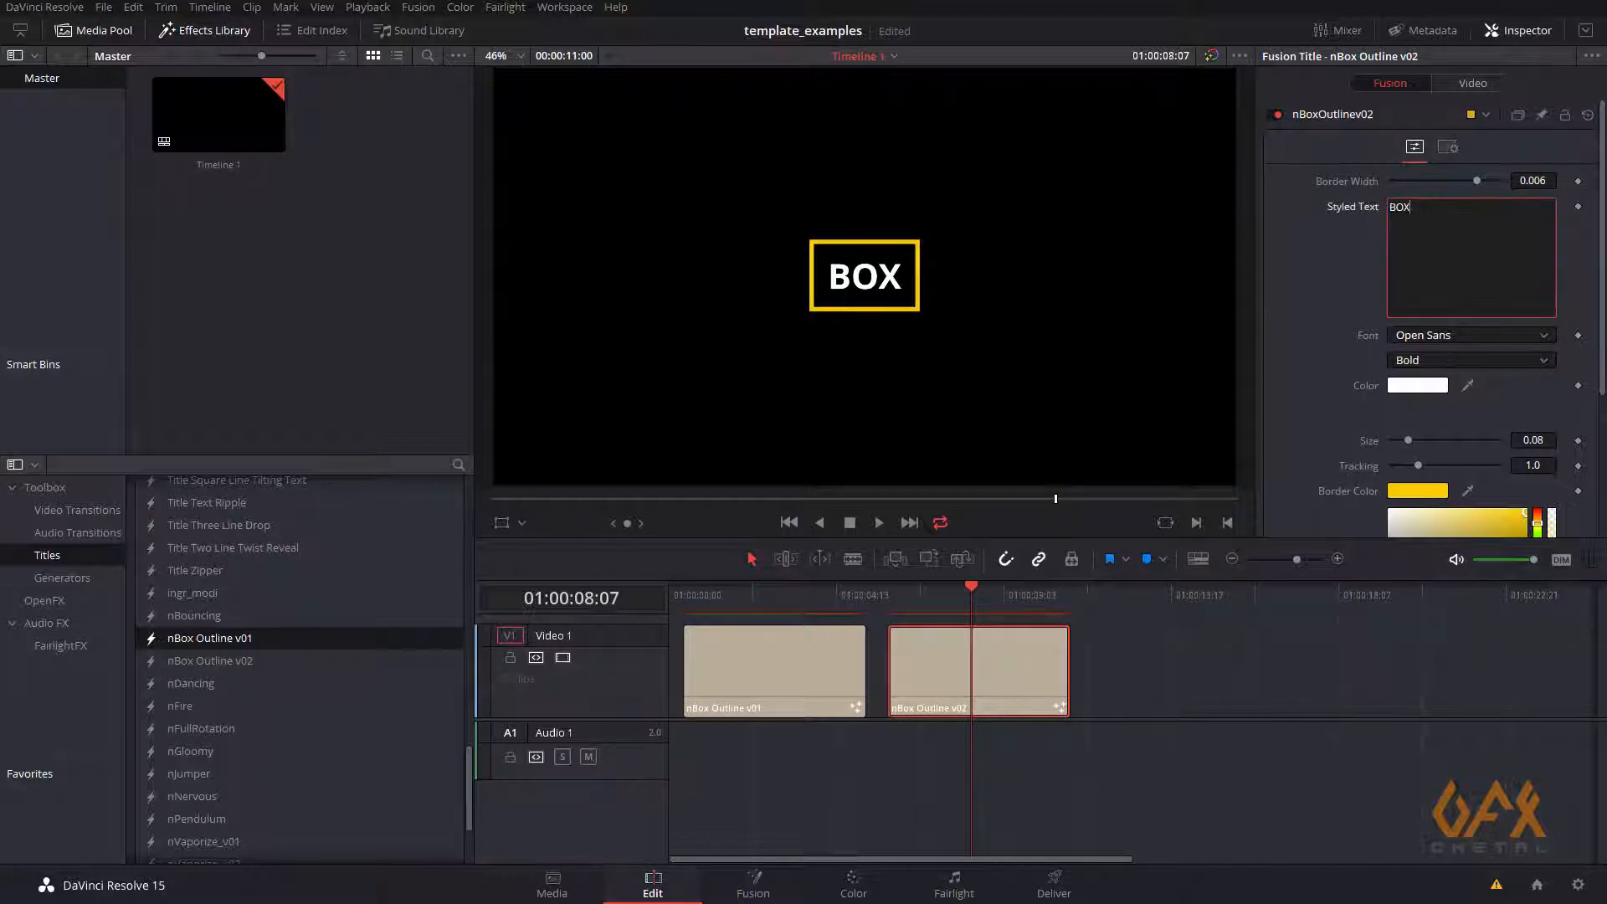
text(OULINE SIZE)
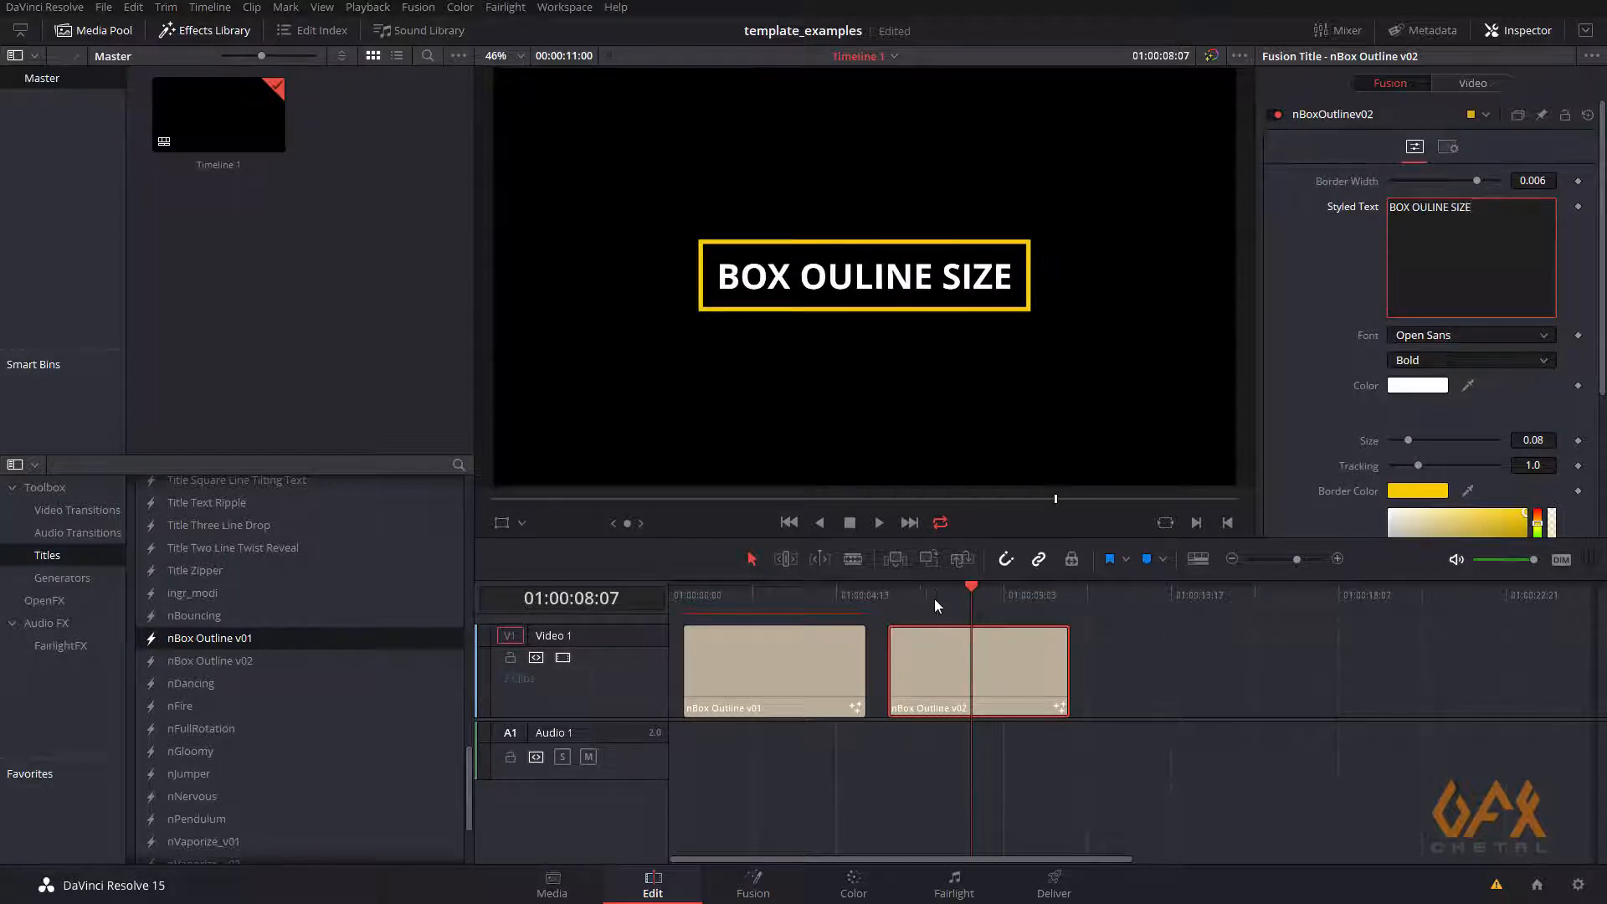
drag(934, 599, 981, 605)
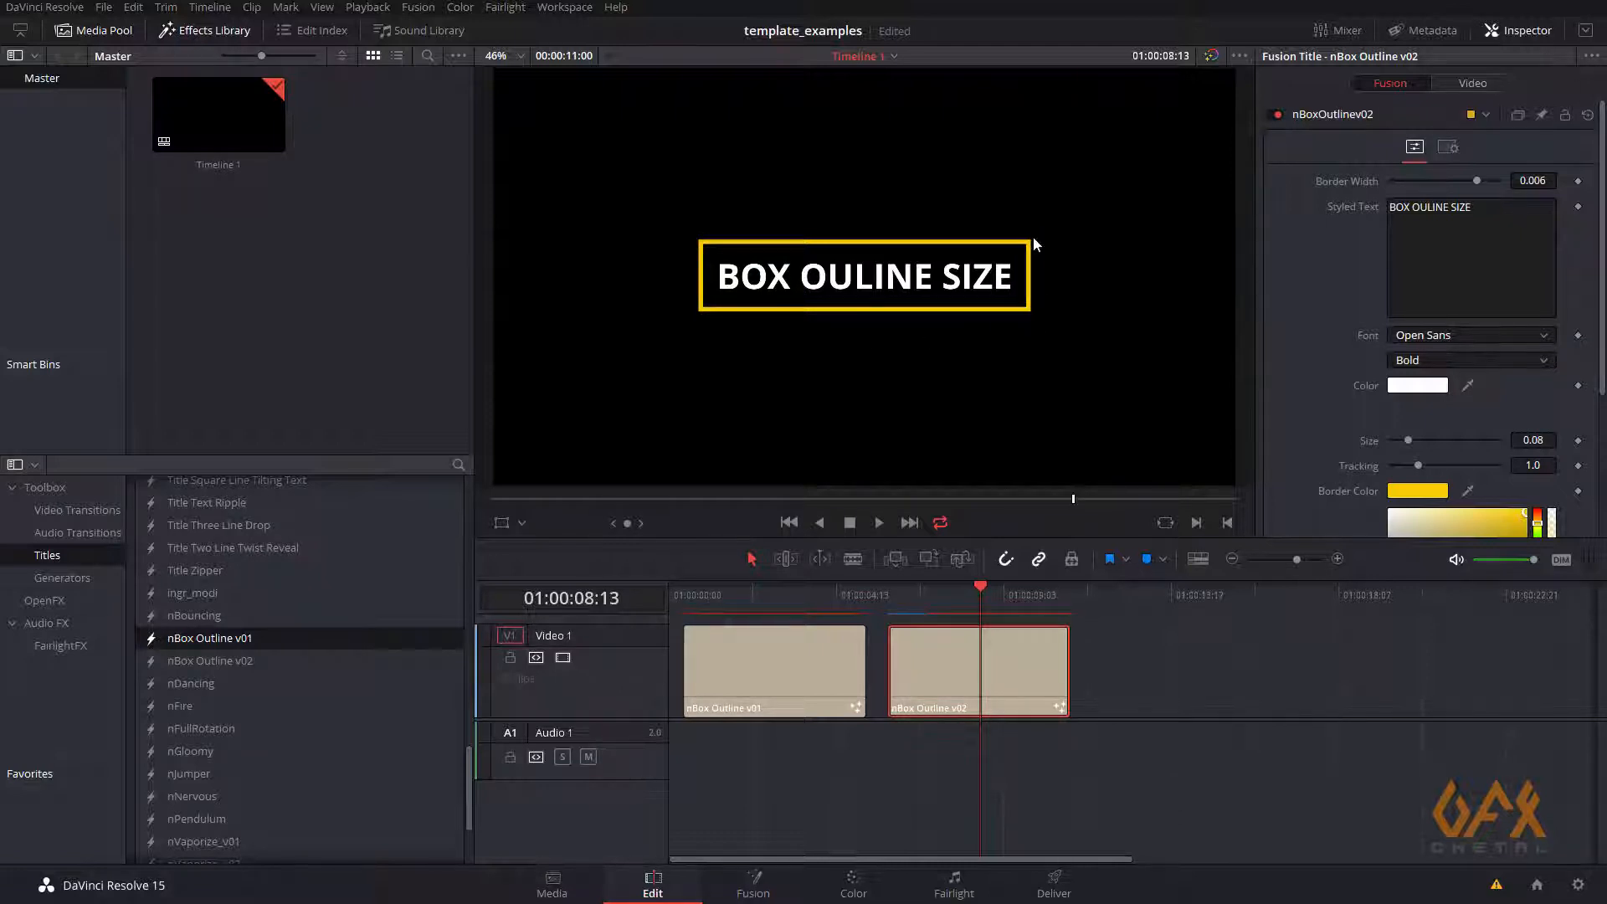
Create a new Fusion composition clip named box_outline in the media pool and open it in Fusion
right_click(215, 231)
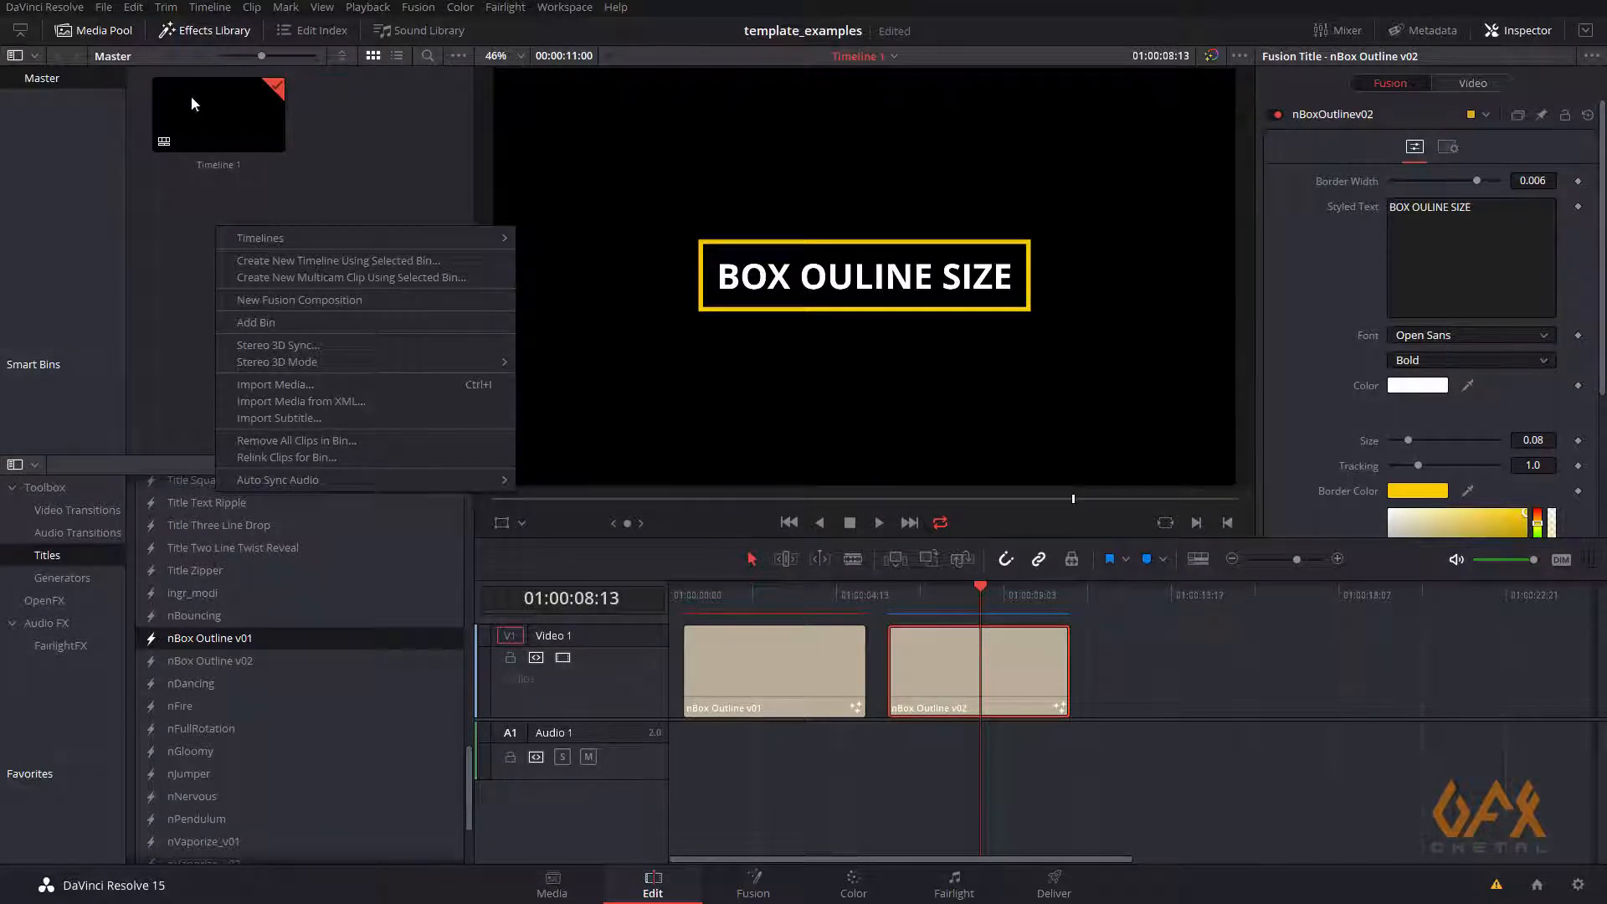
click(282, 304)
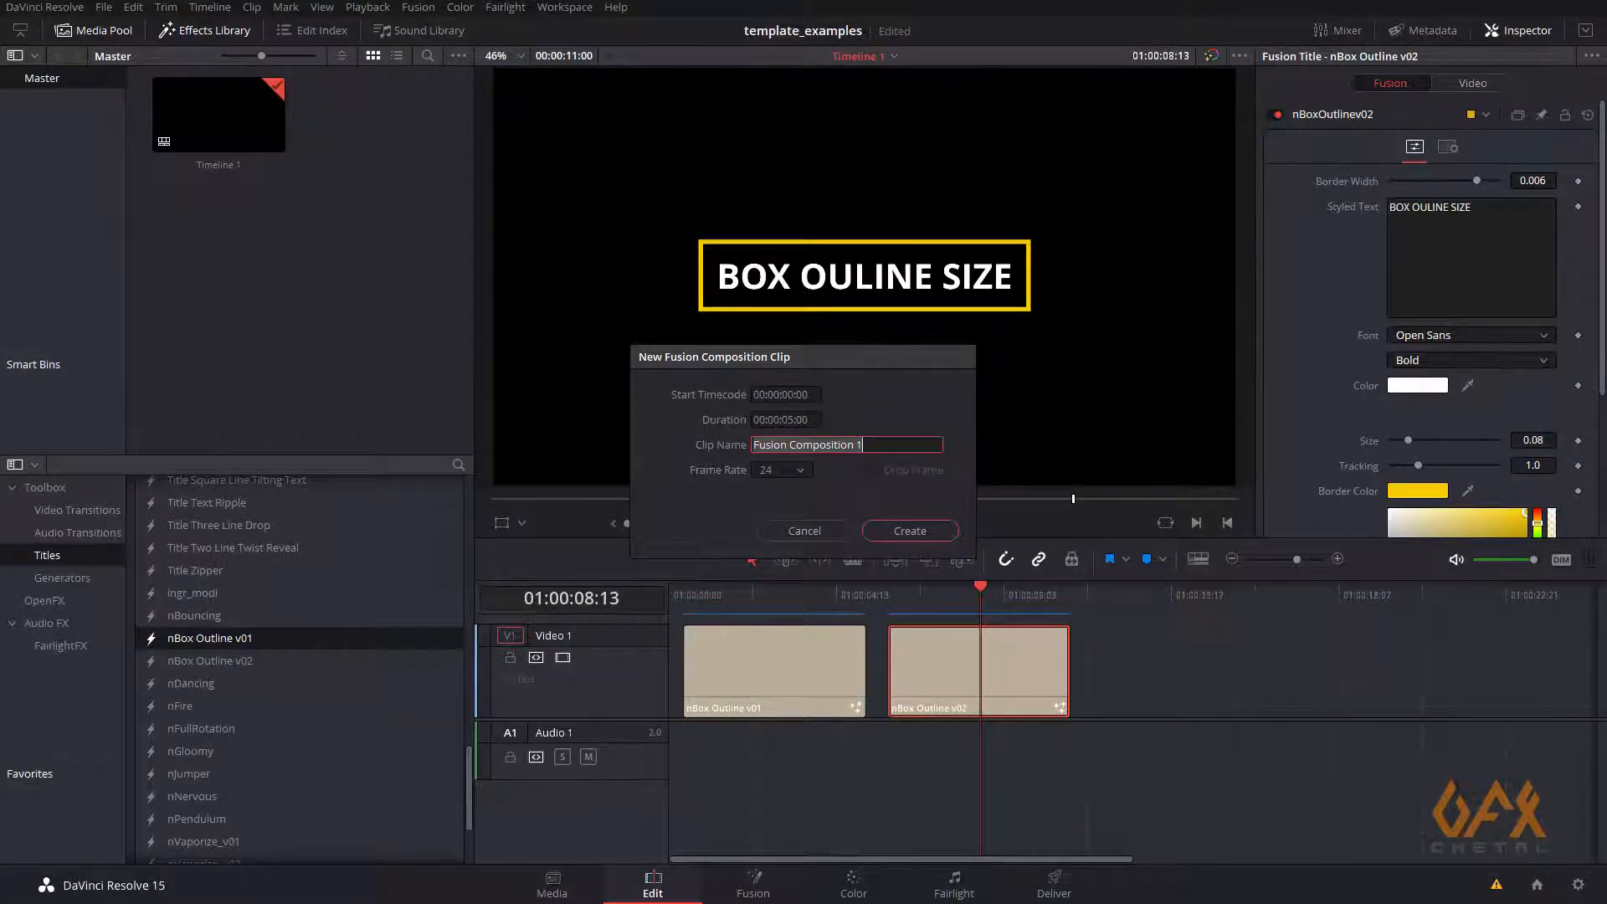
text(box_ou)
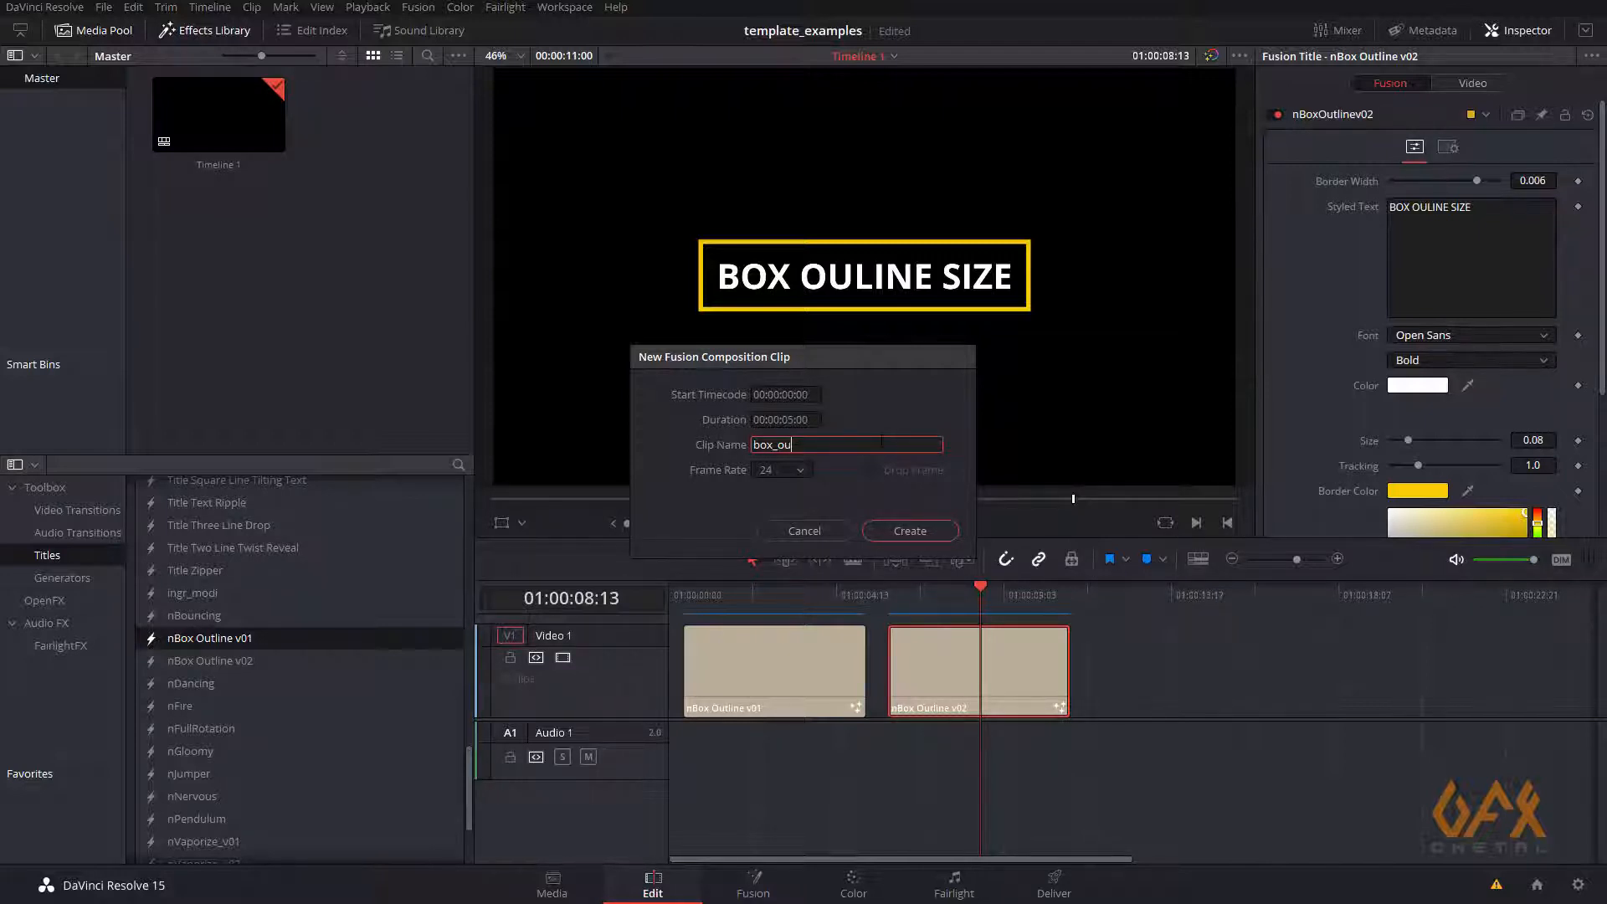
text(tline)
click(904, 534)
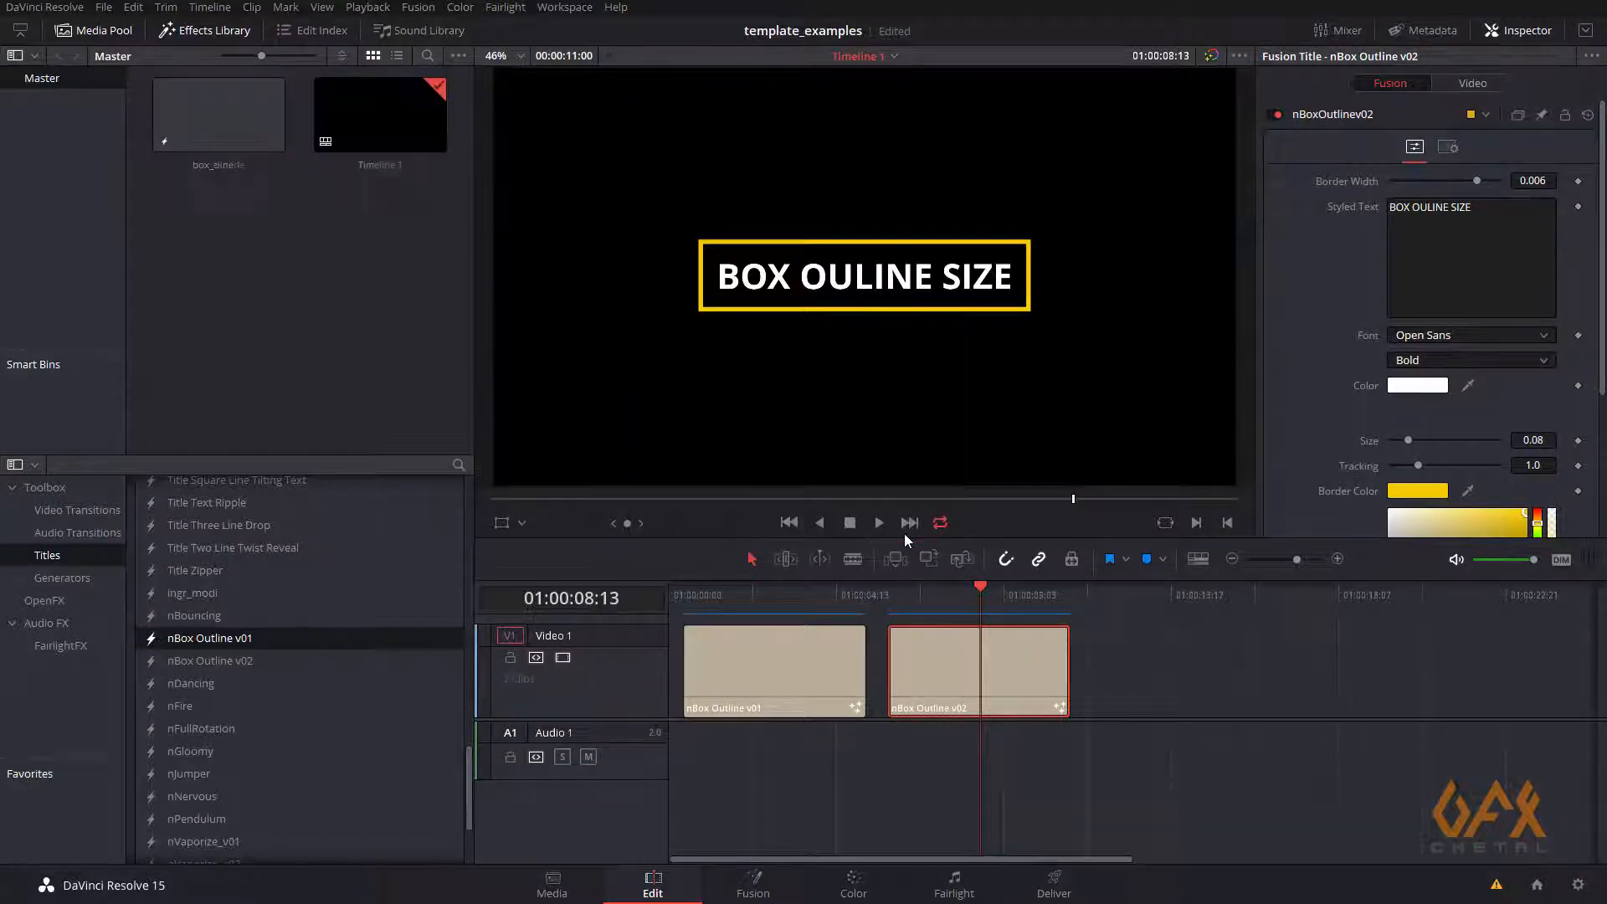
click(229, 124)
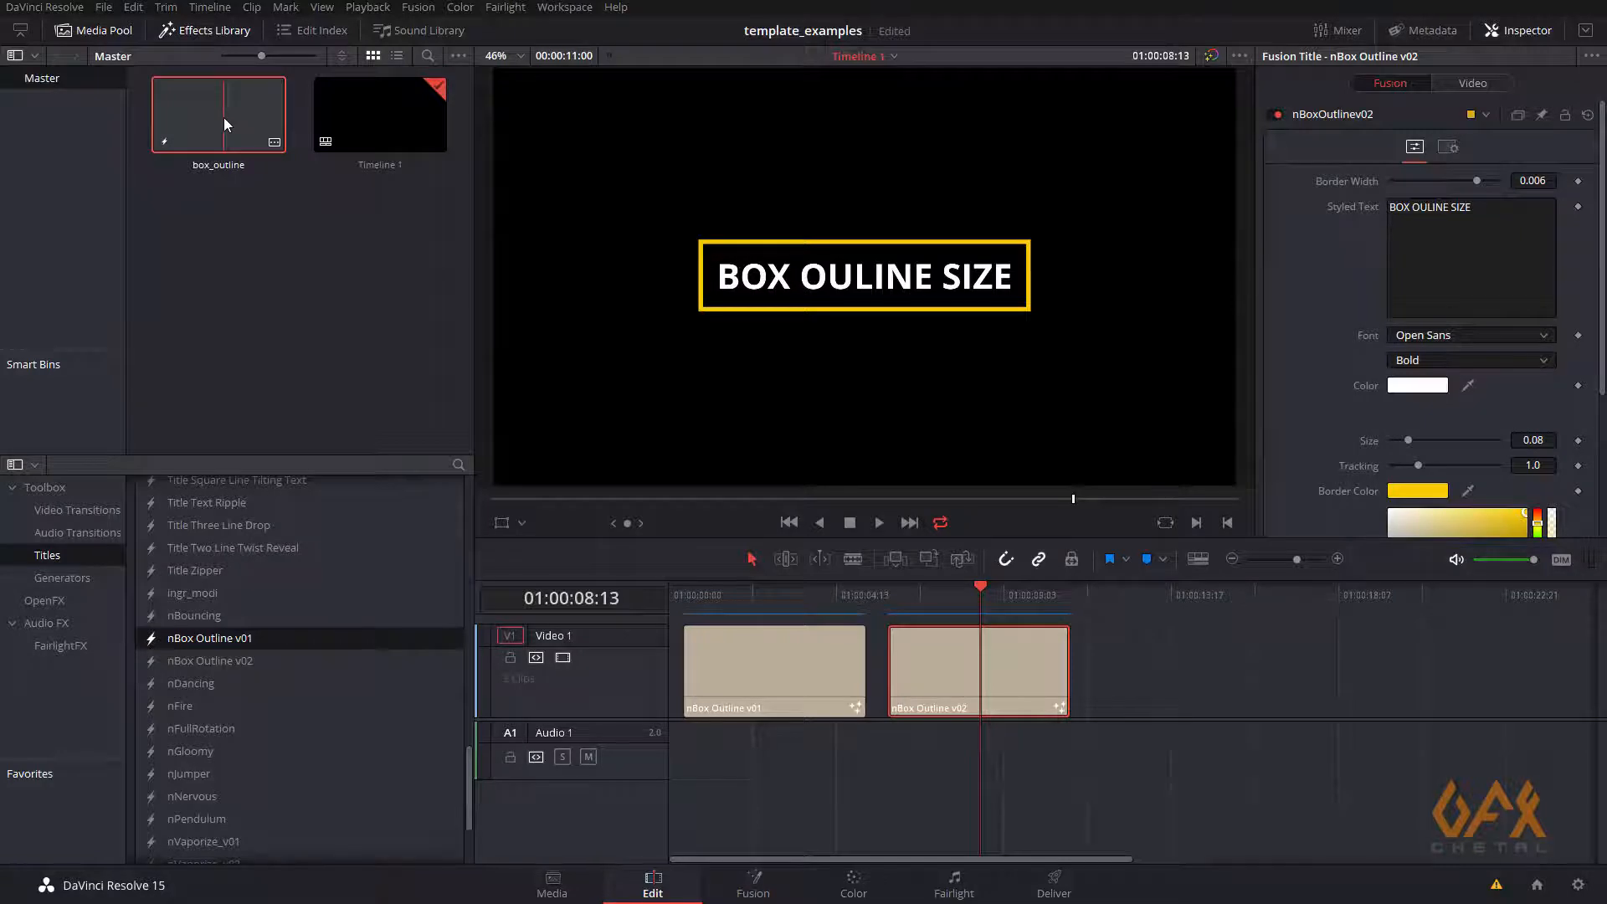
double_click(224, 122)
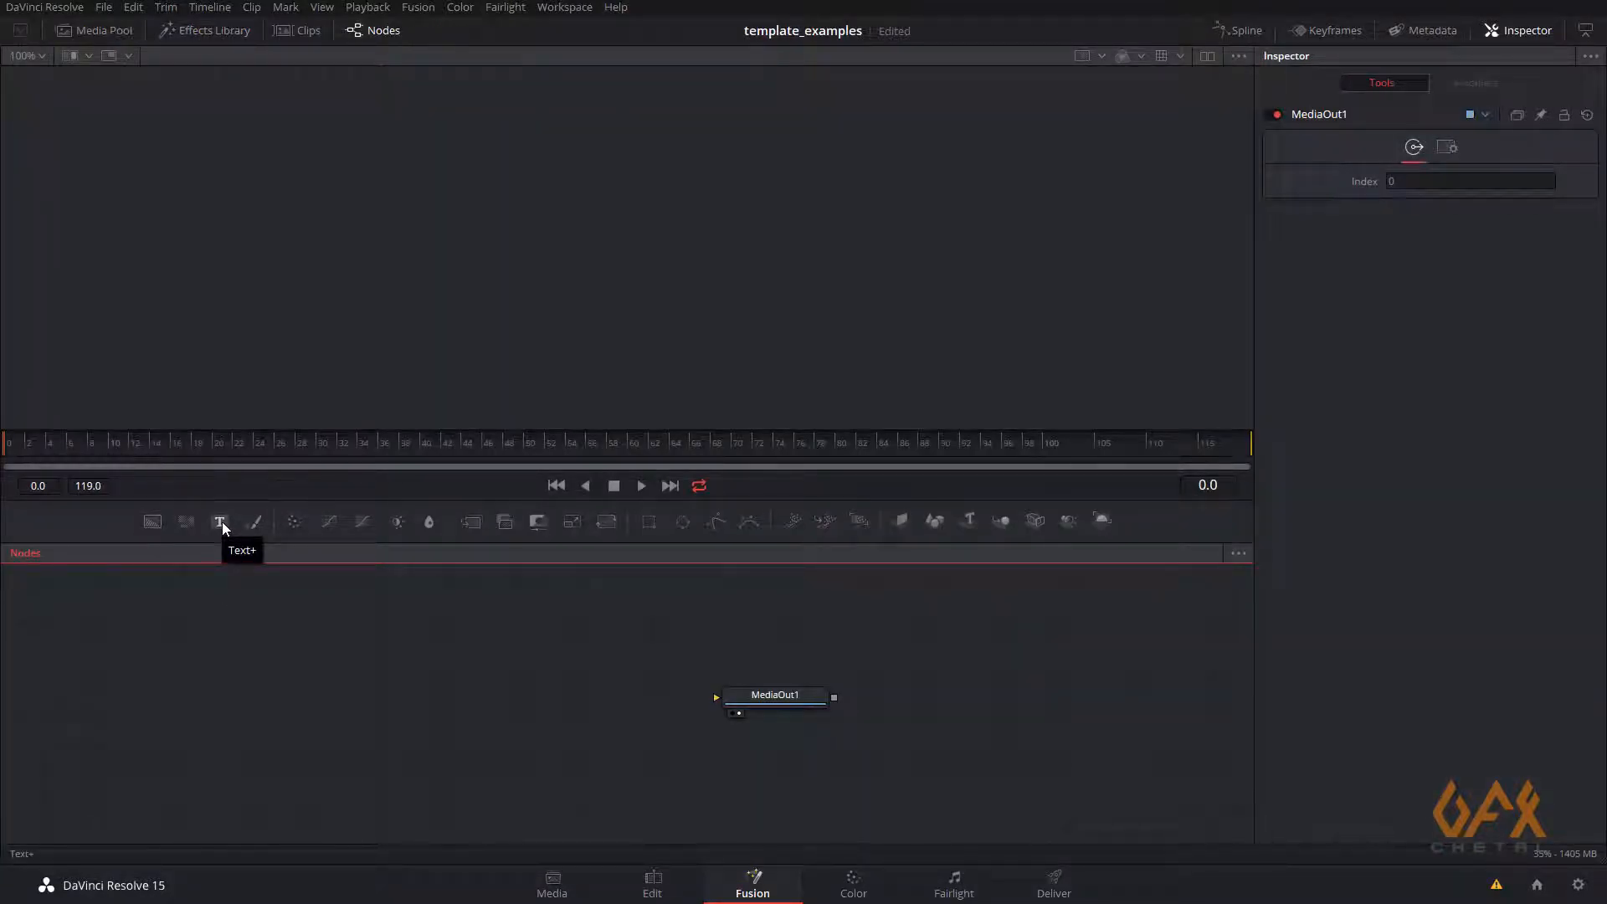
Add a Text+ node, display it in the viewer, and turn off the viewer's checker underlay
drag(223, 521, 309, 700)
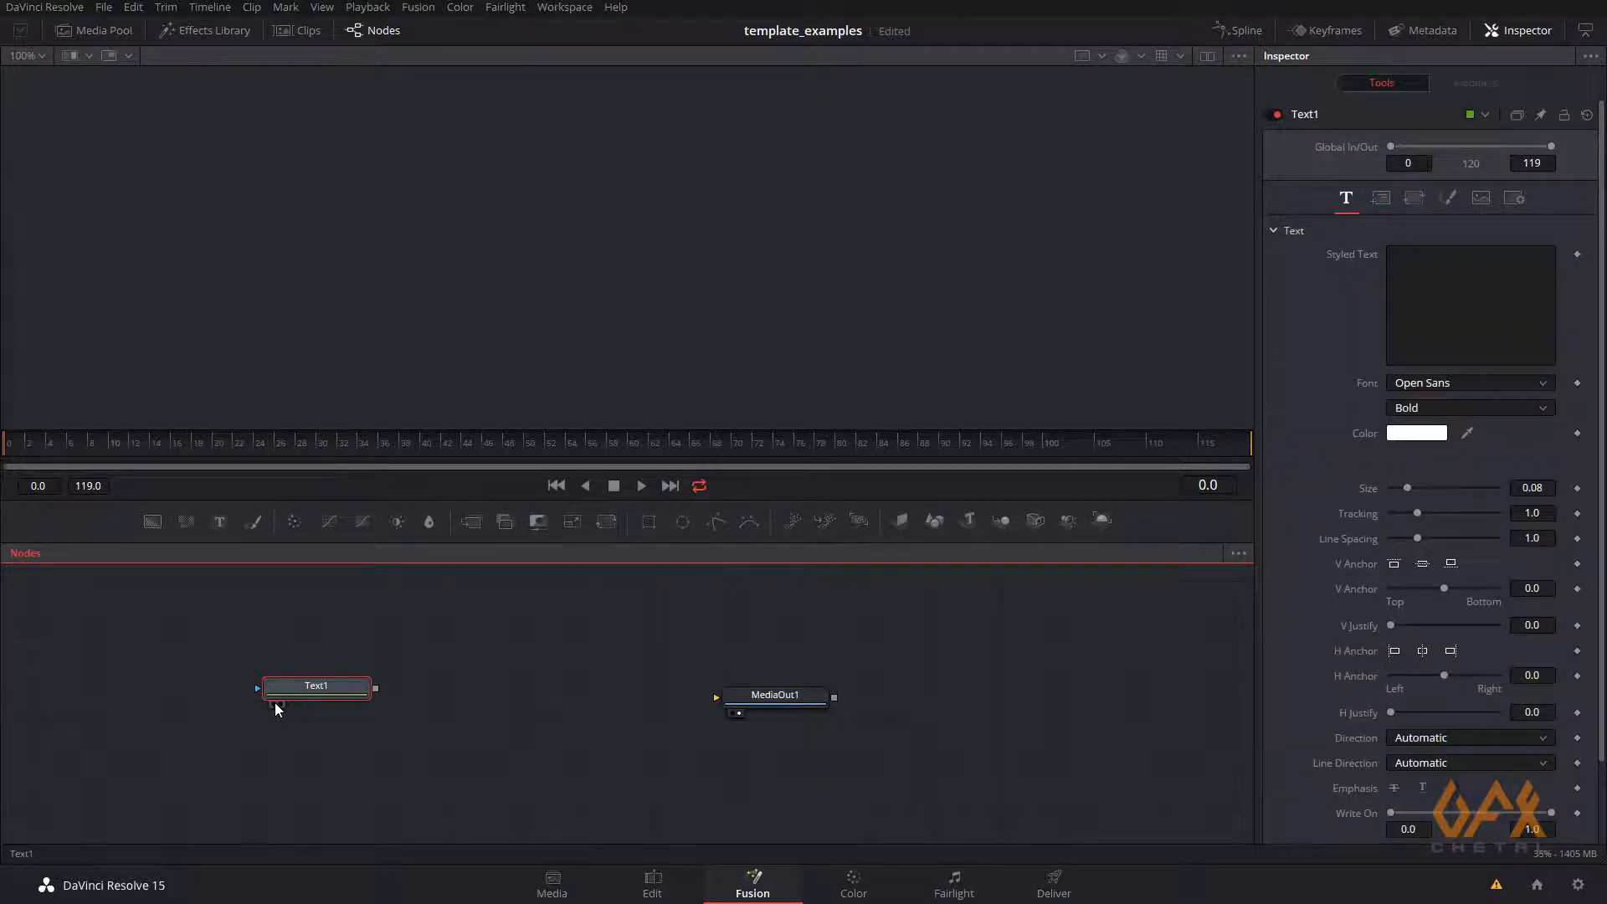
click(275, 703)
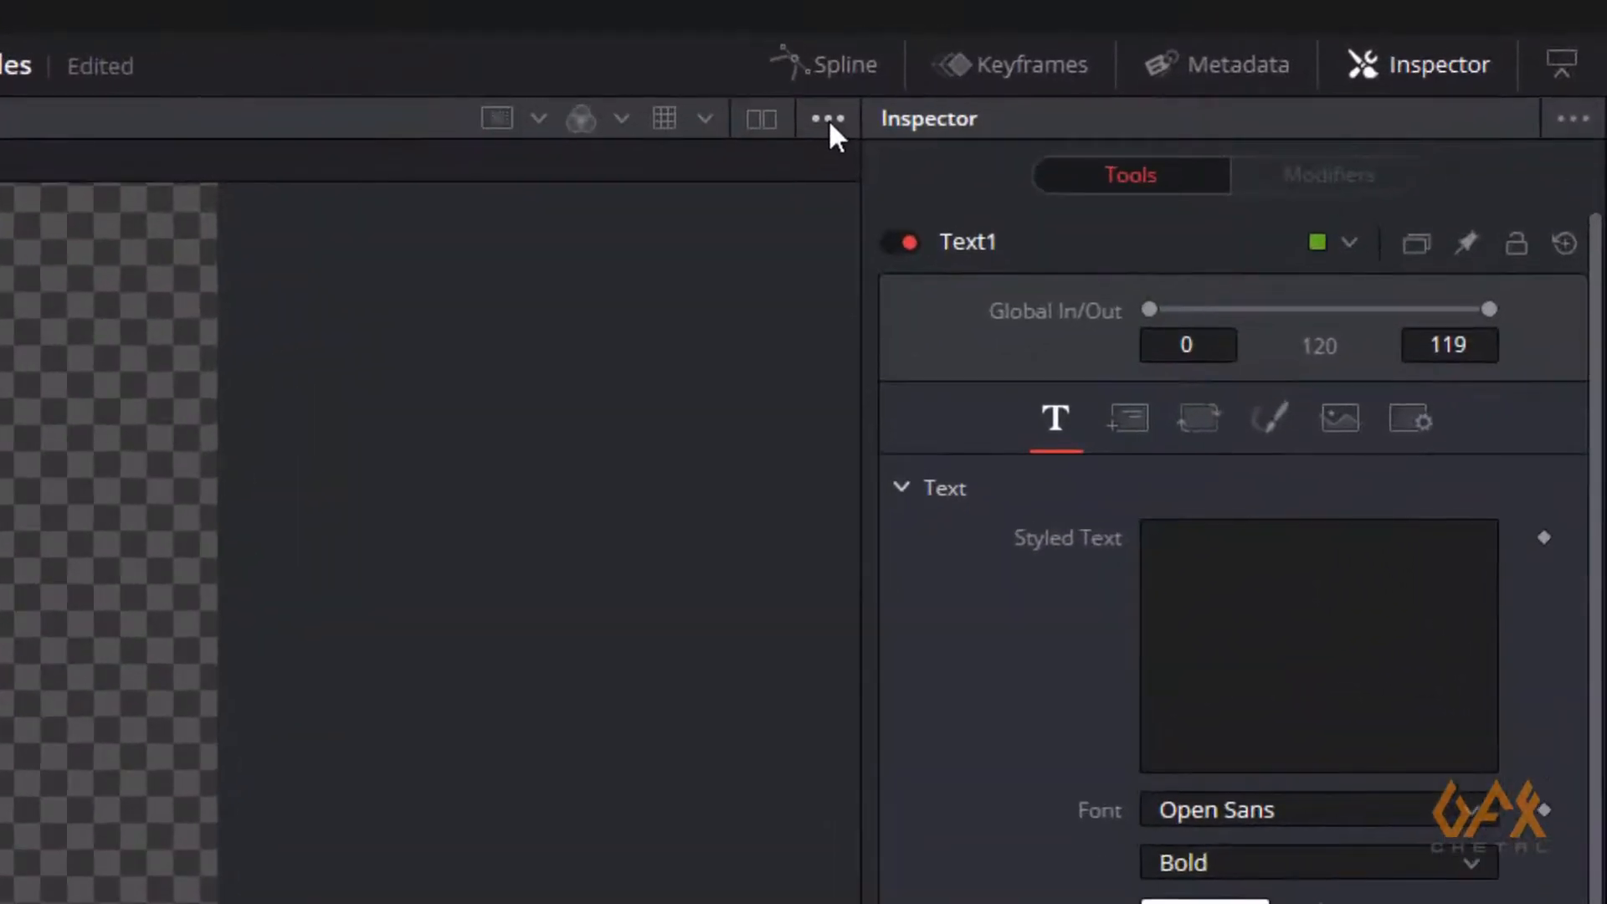
click(827, 119)
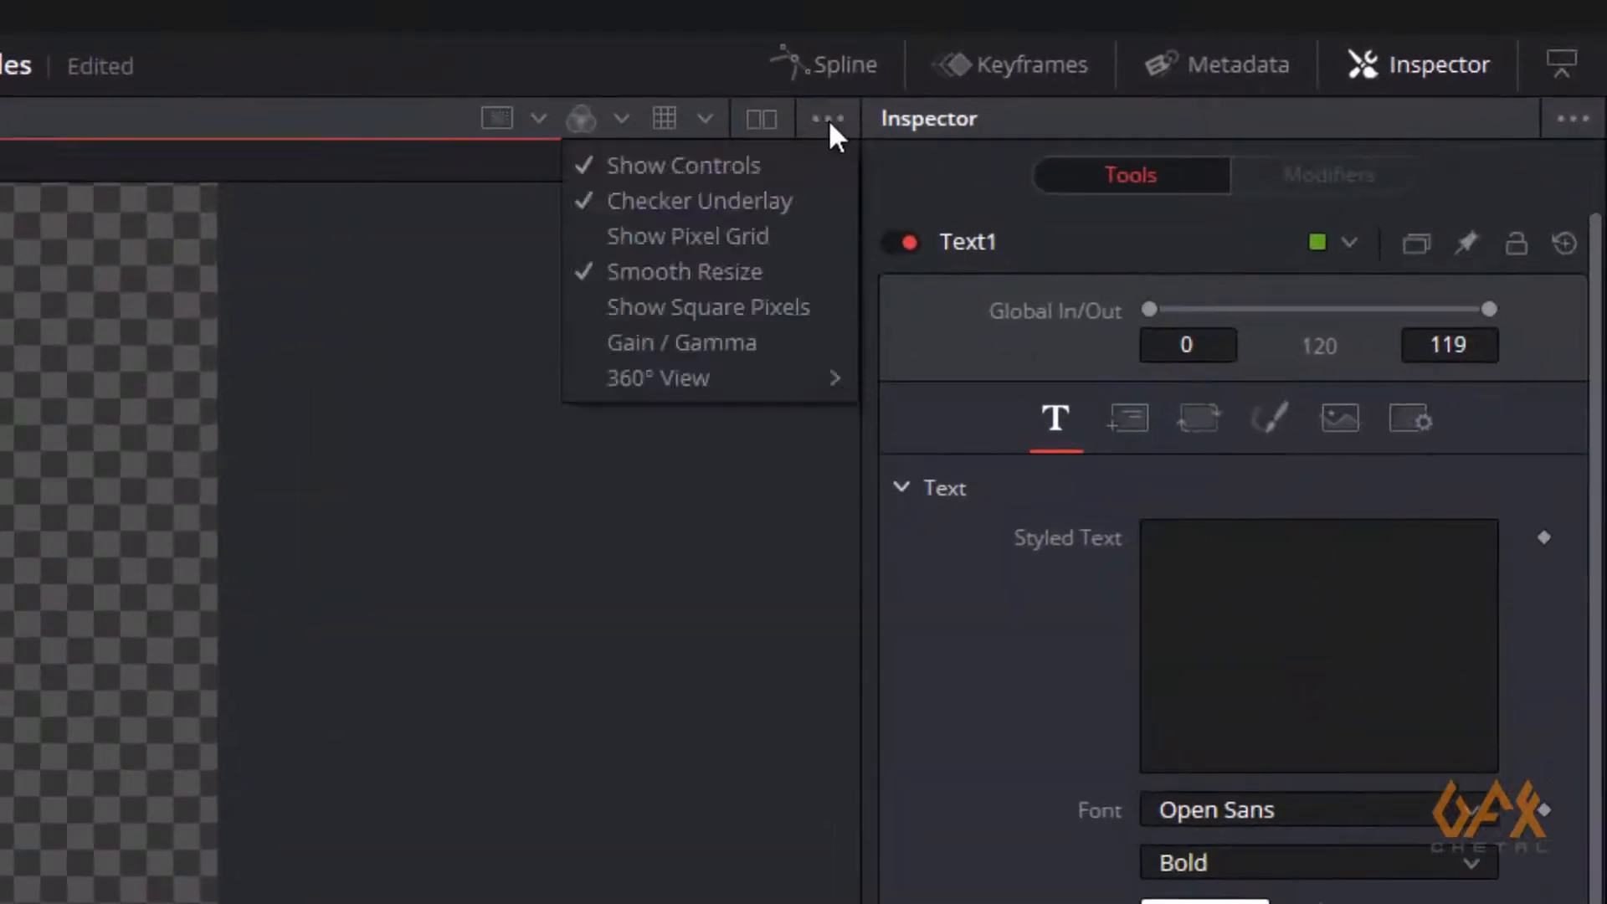
click(638, 203)
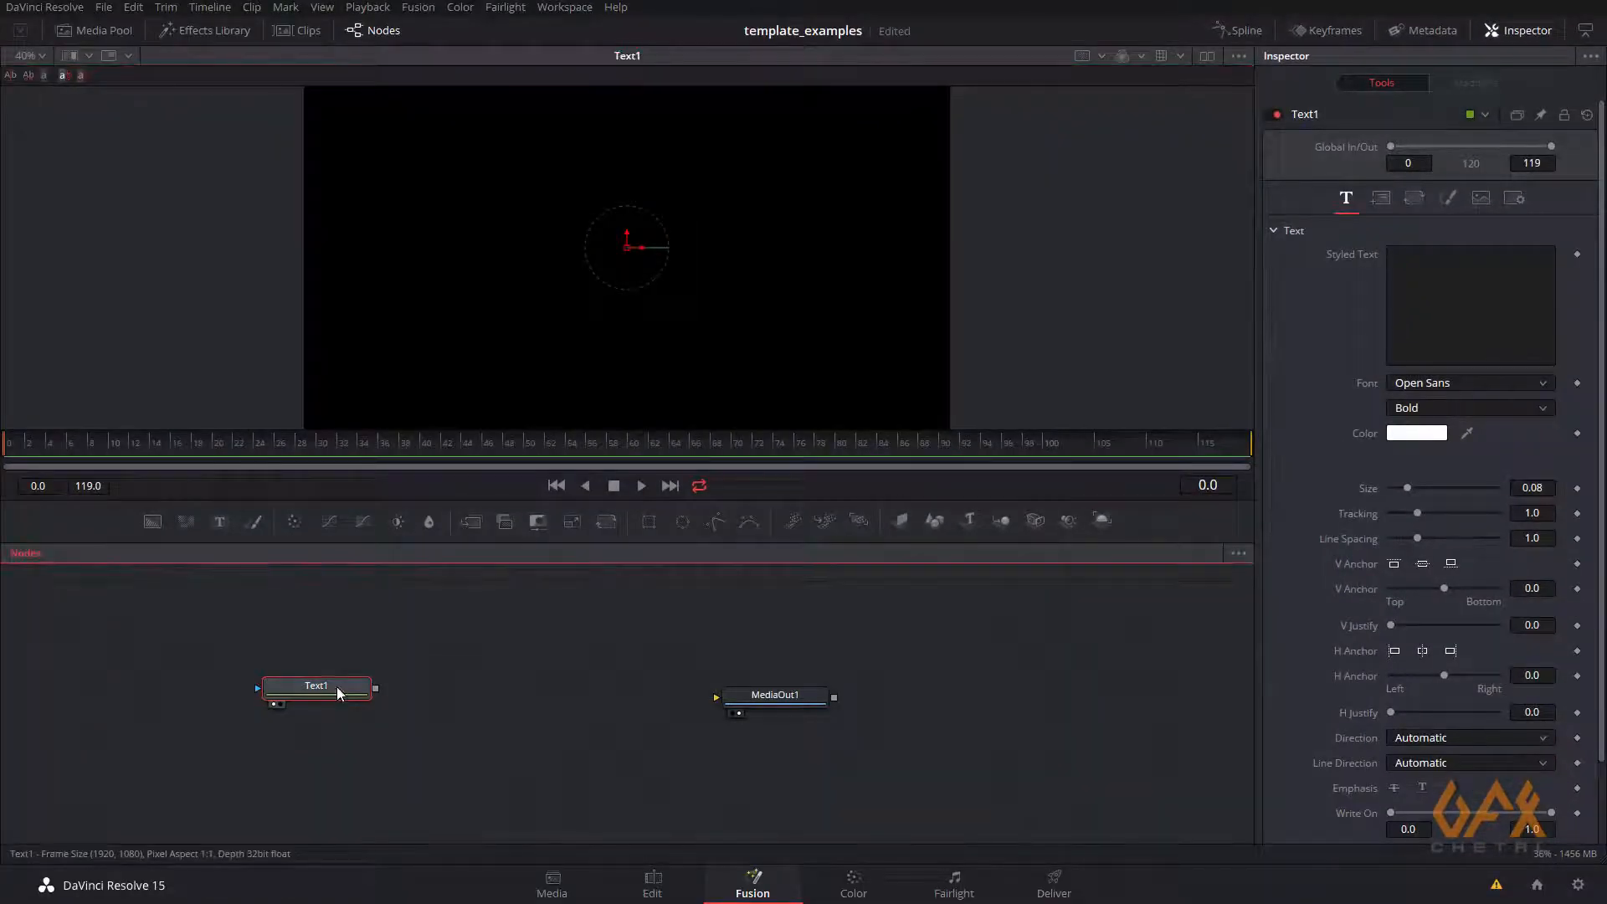
Set the styled text of the Text1 node to BOX OUTLINE
click(1465, 270)
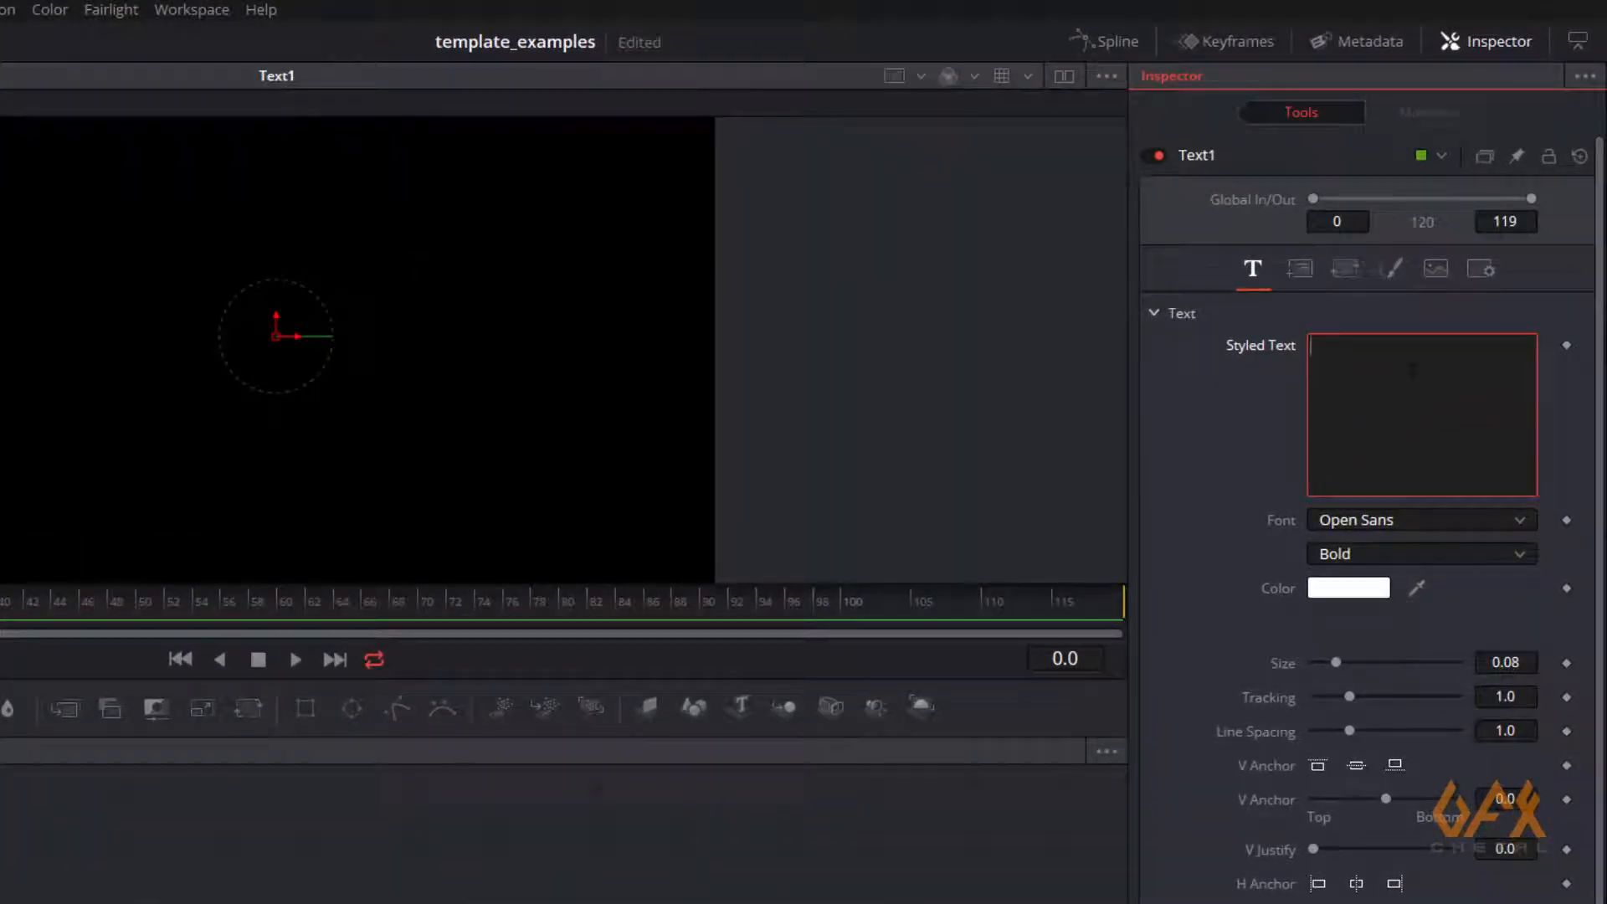
text(BOX)
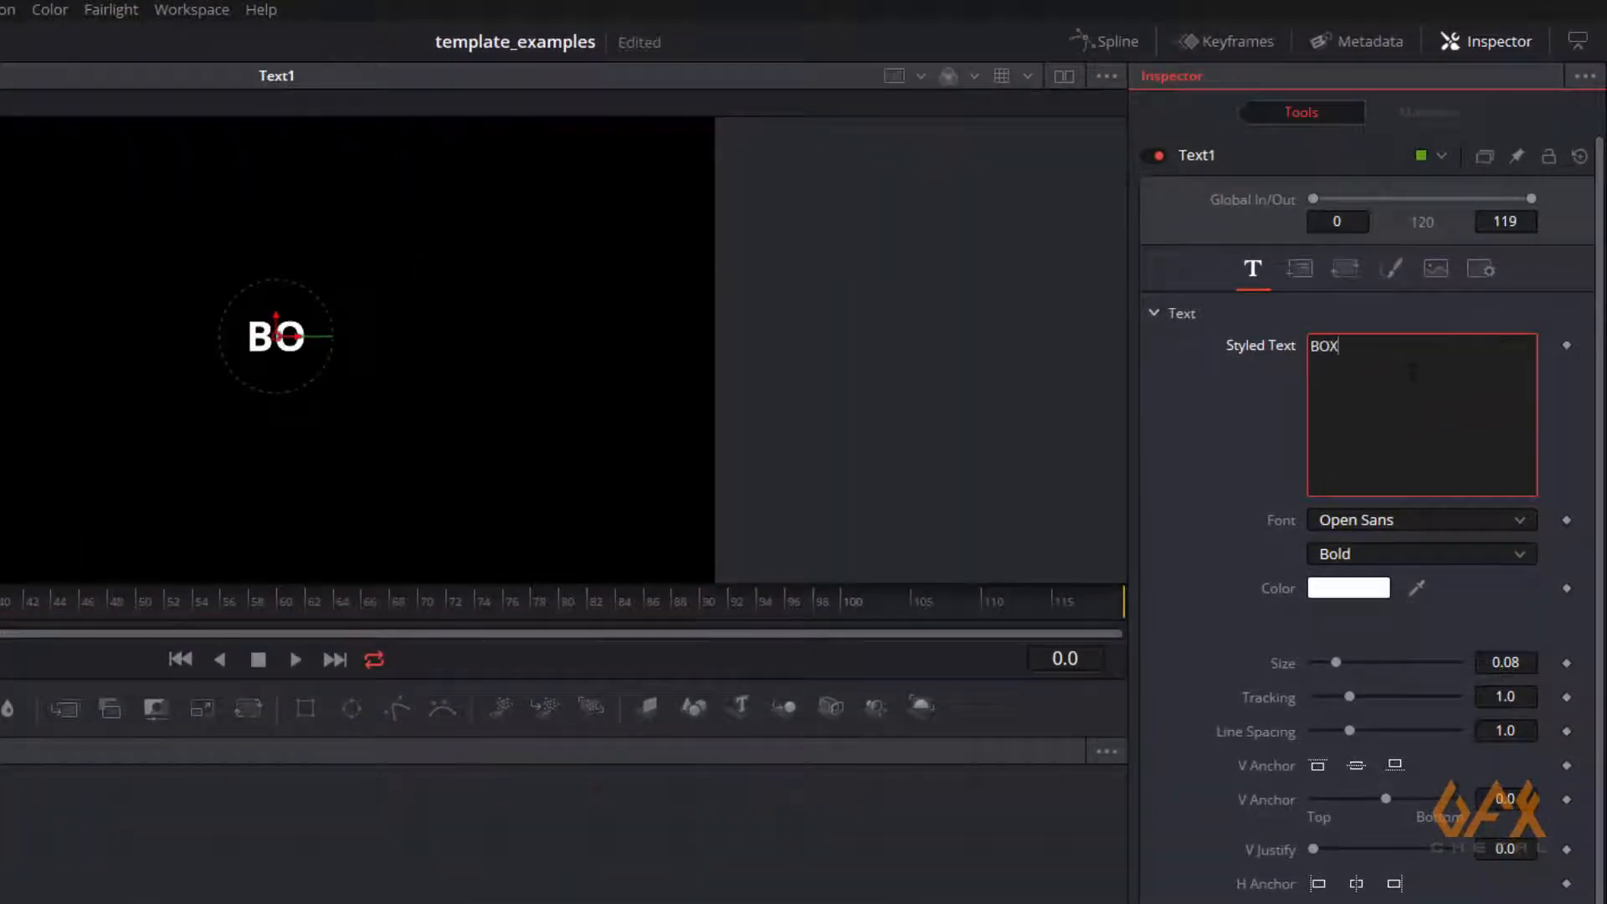
text( OUTLINE)
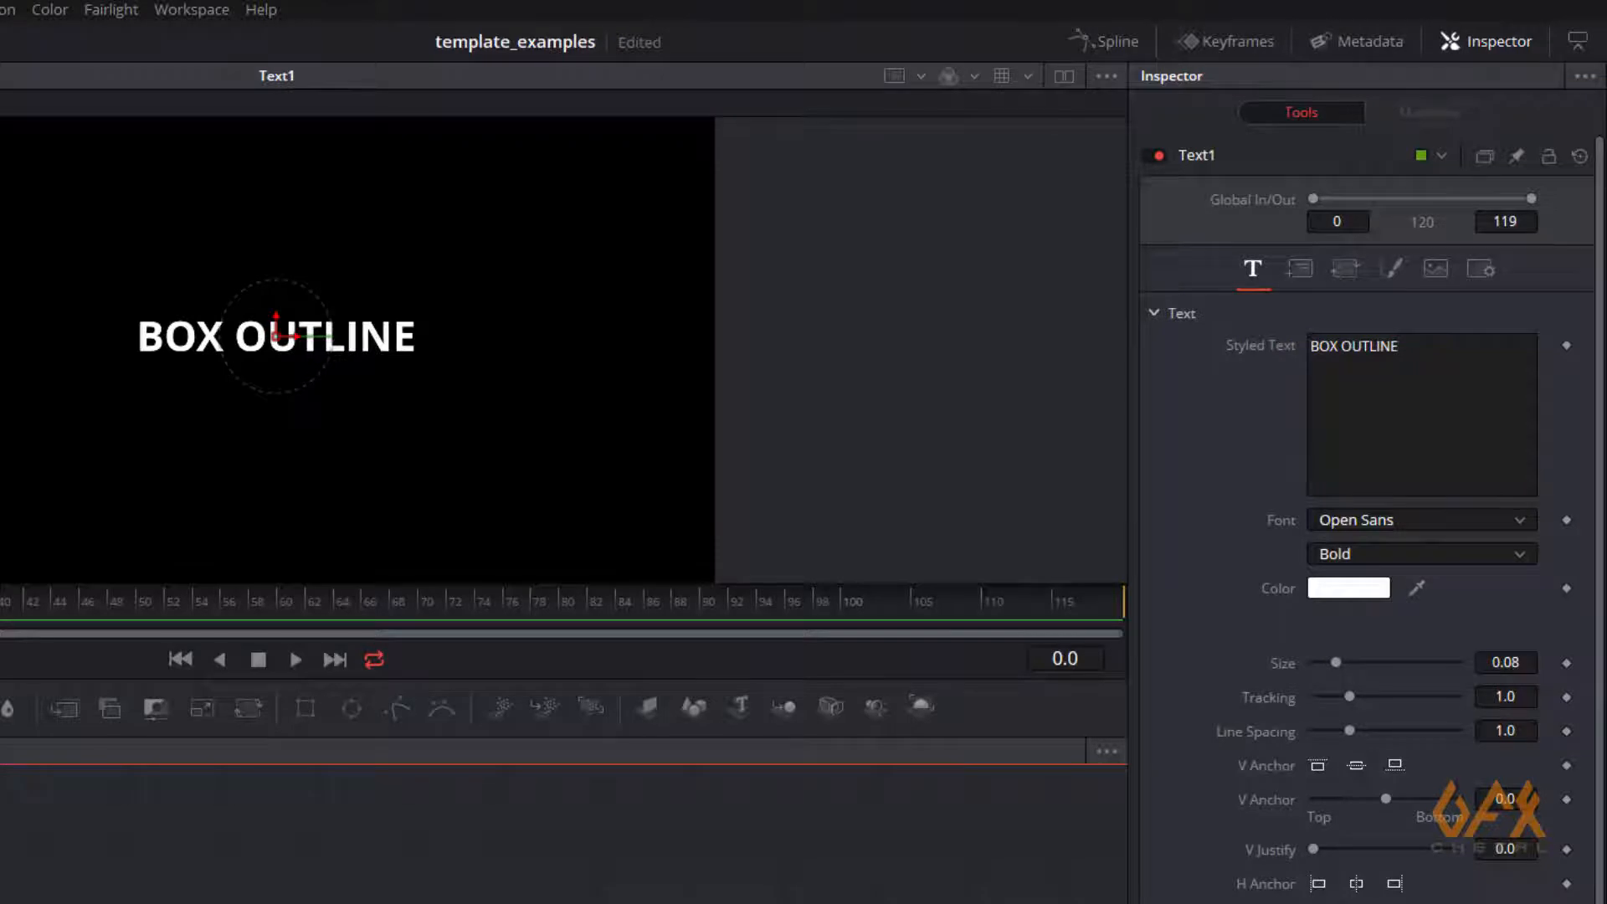
Rearrange the Text1 and MediaOut1 nodes and paste an instance of Text1 above the original
click(803, 661)
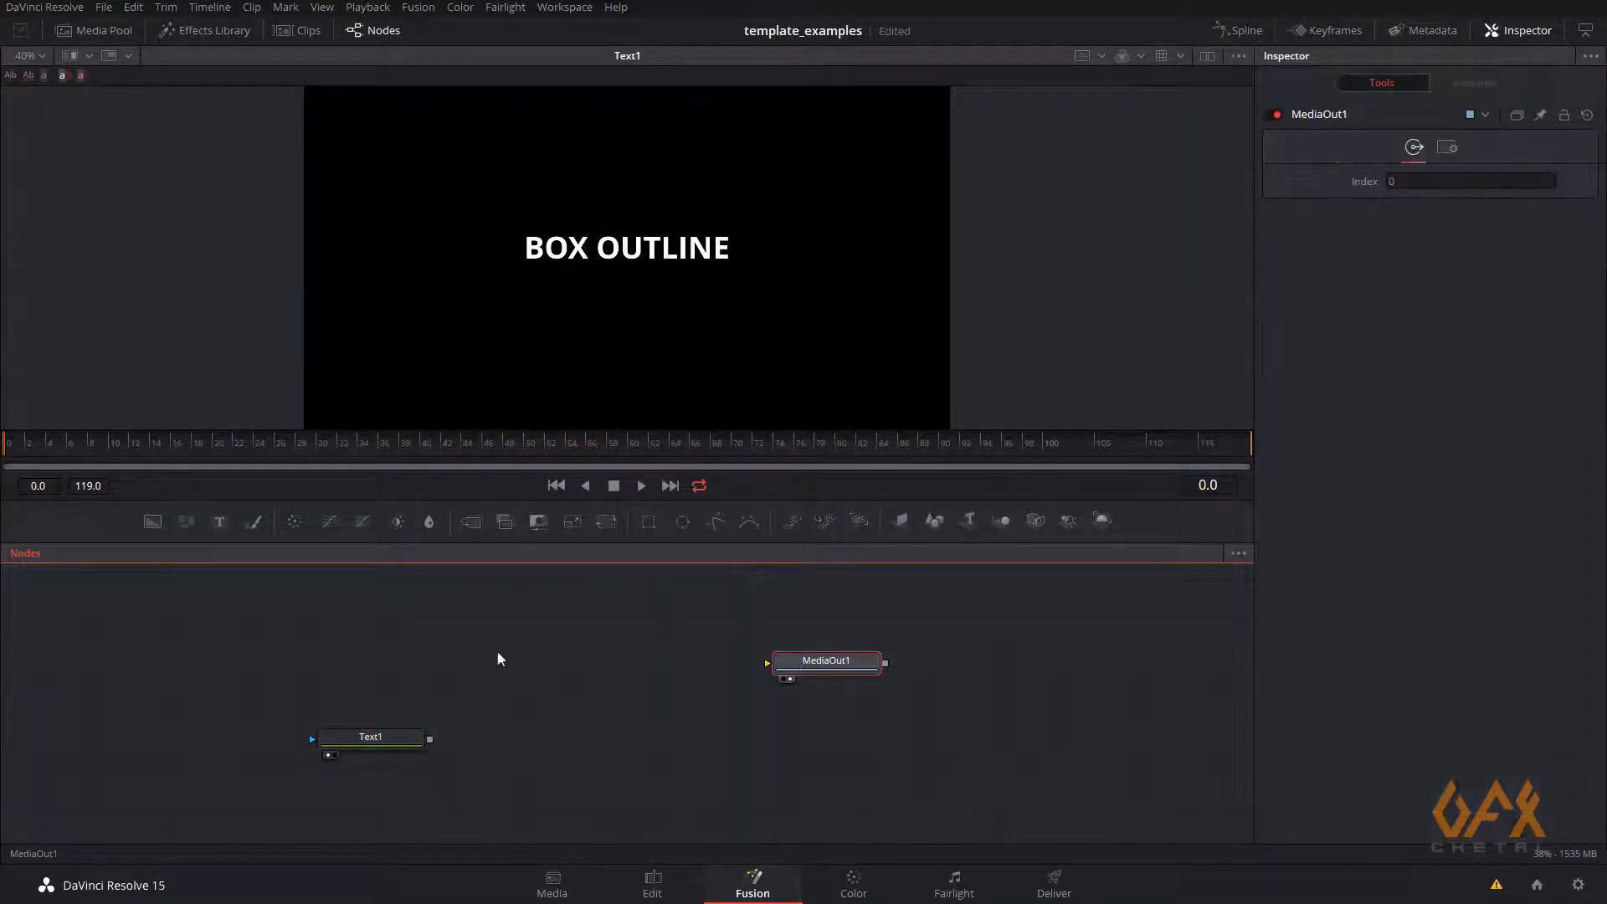
drag(374, 742, 344, 746)
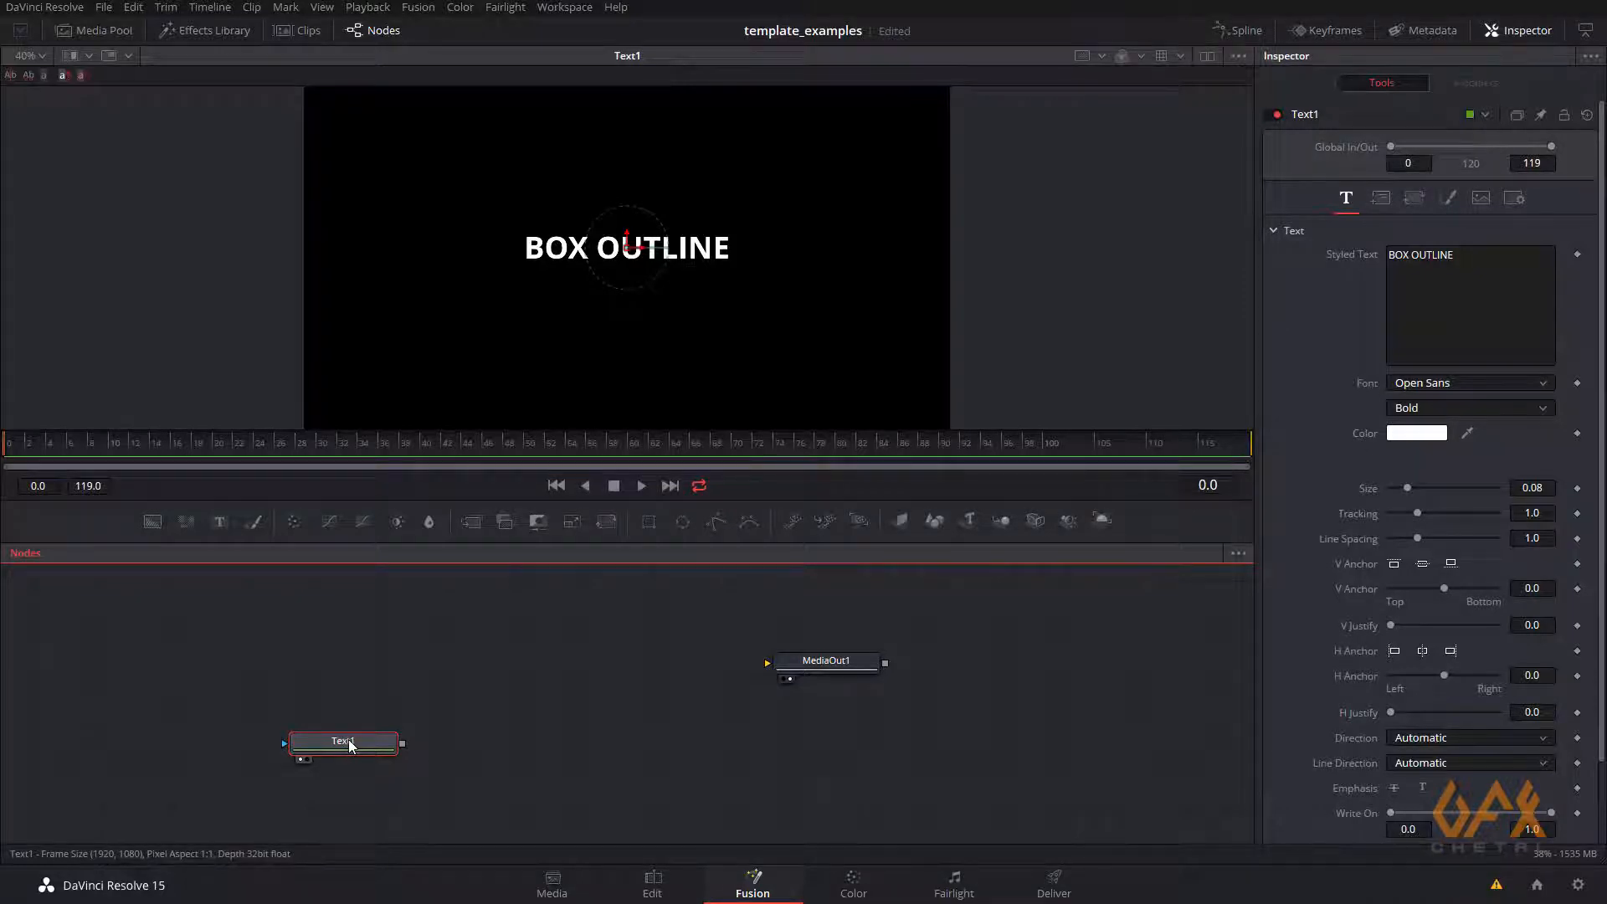
mouse_move(351, 745)
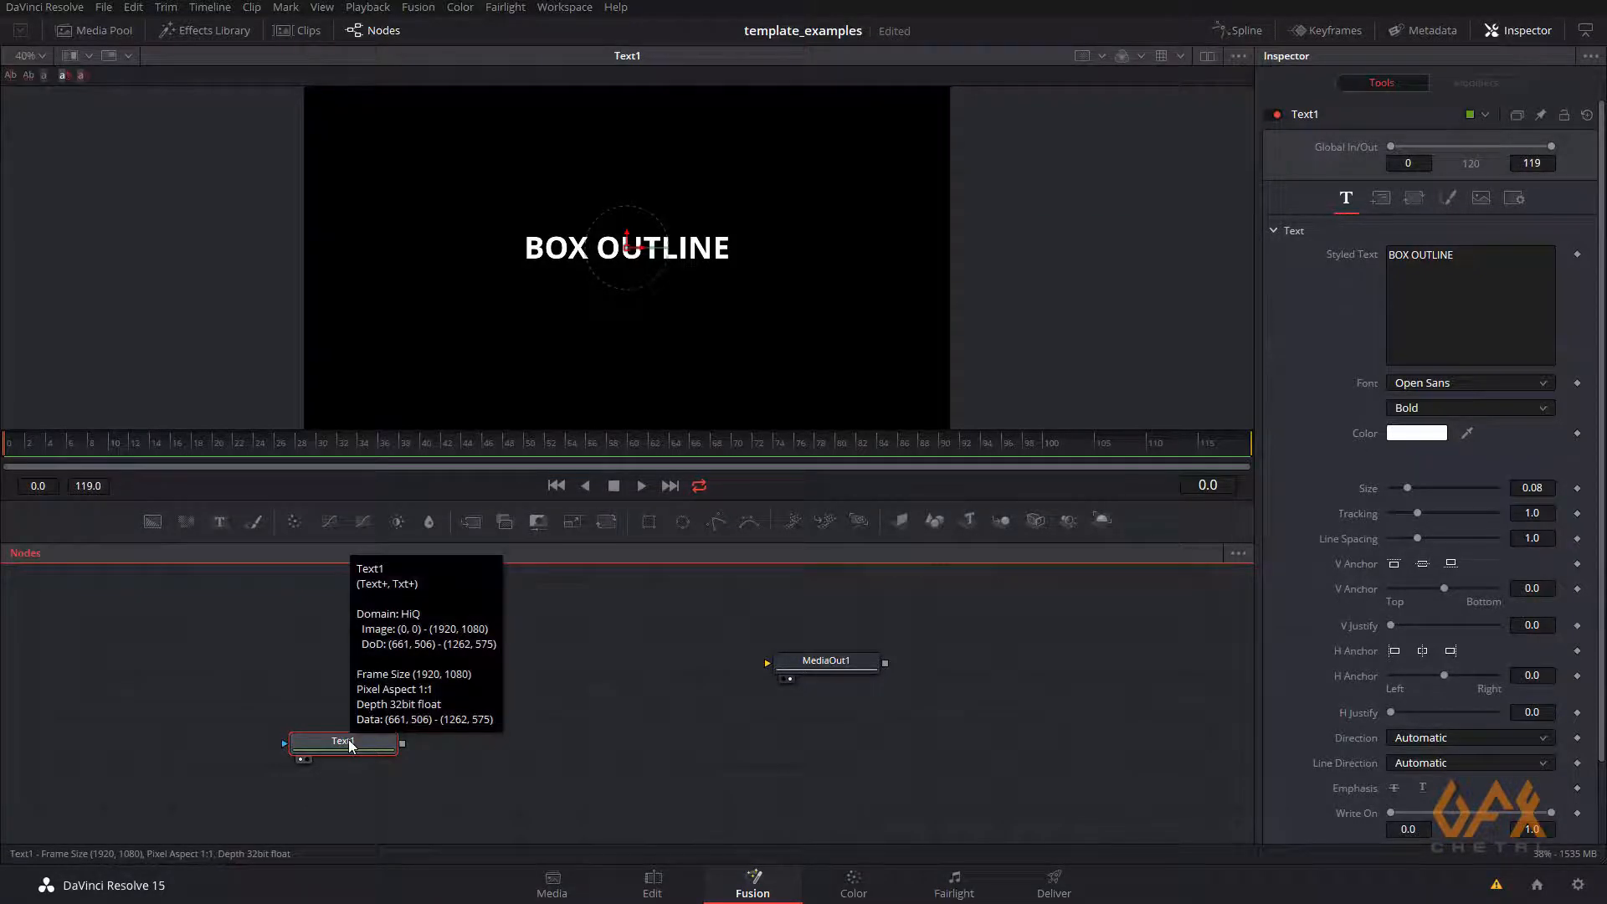
click(330, 624)
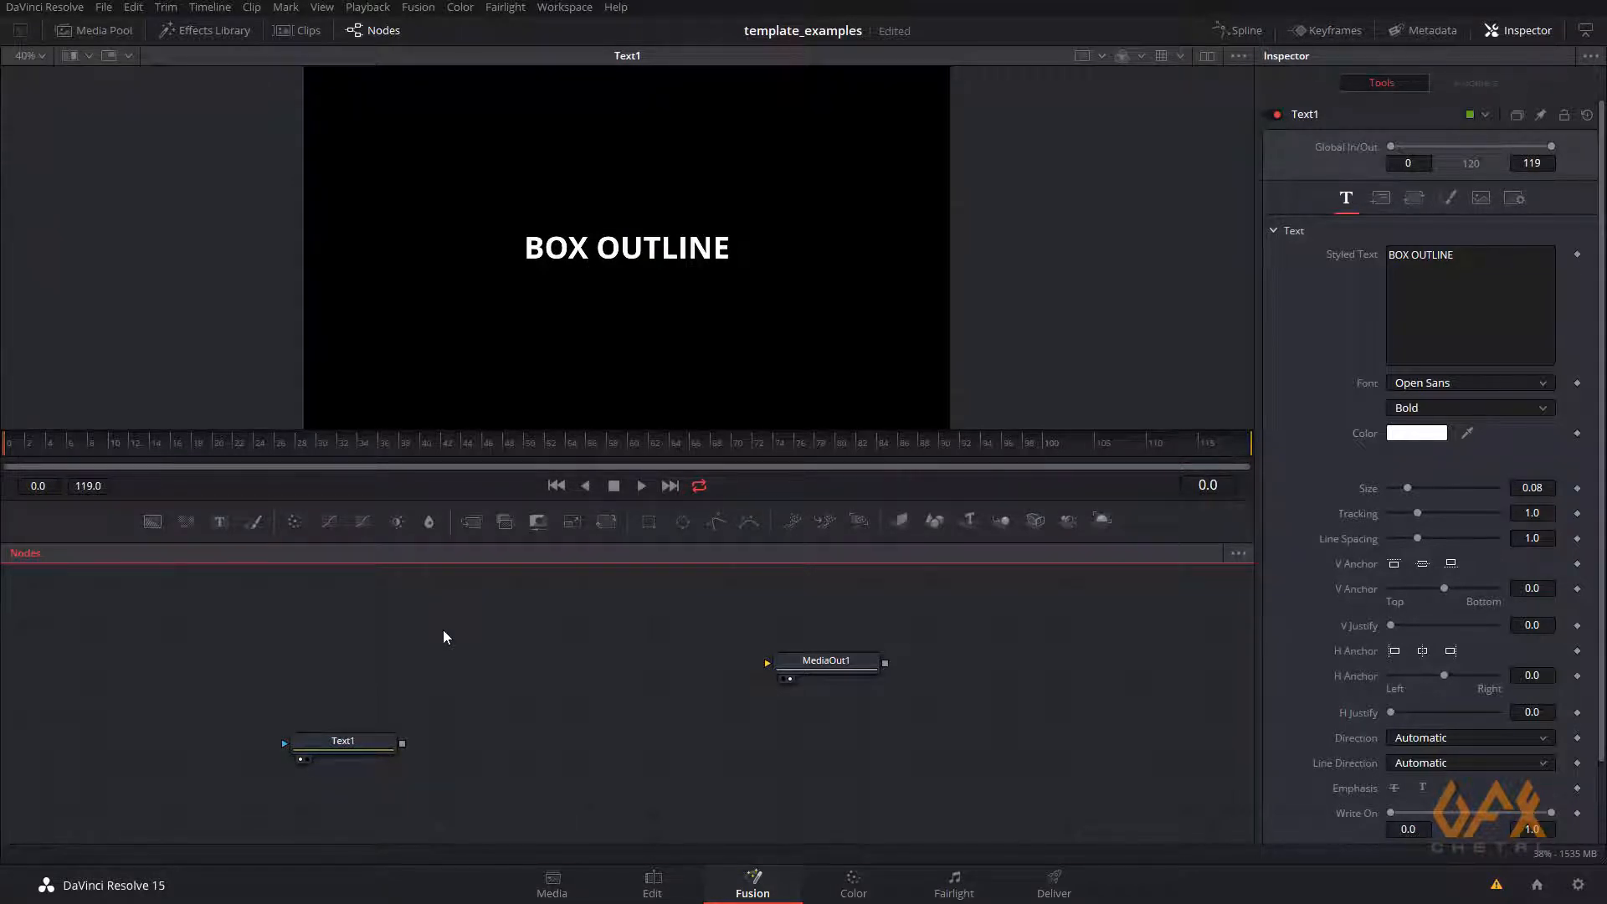
key(ctrl+shift+v)
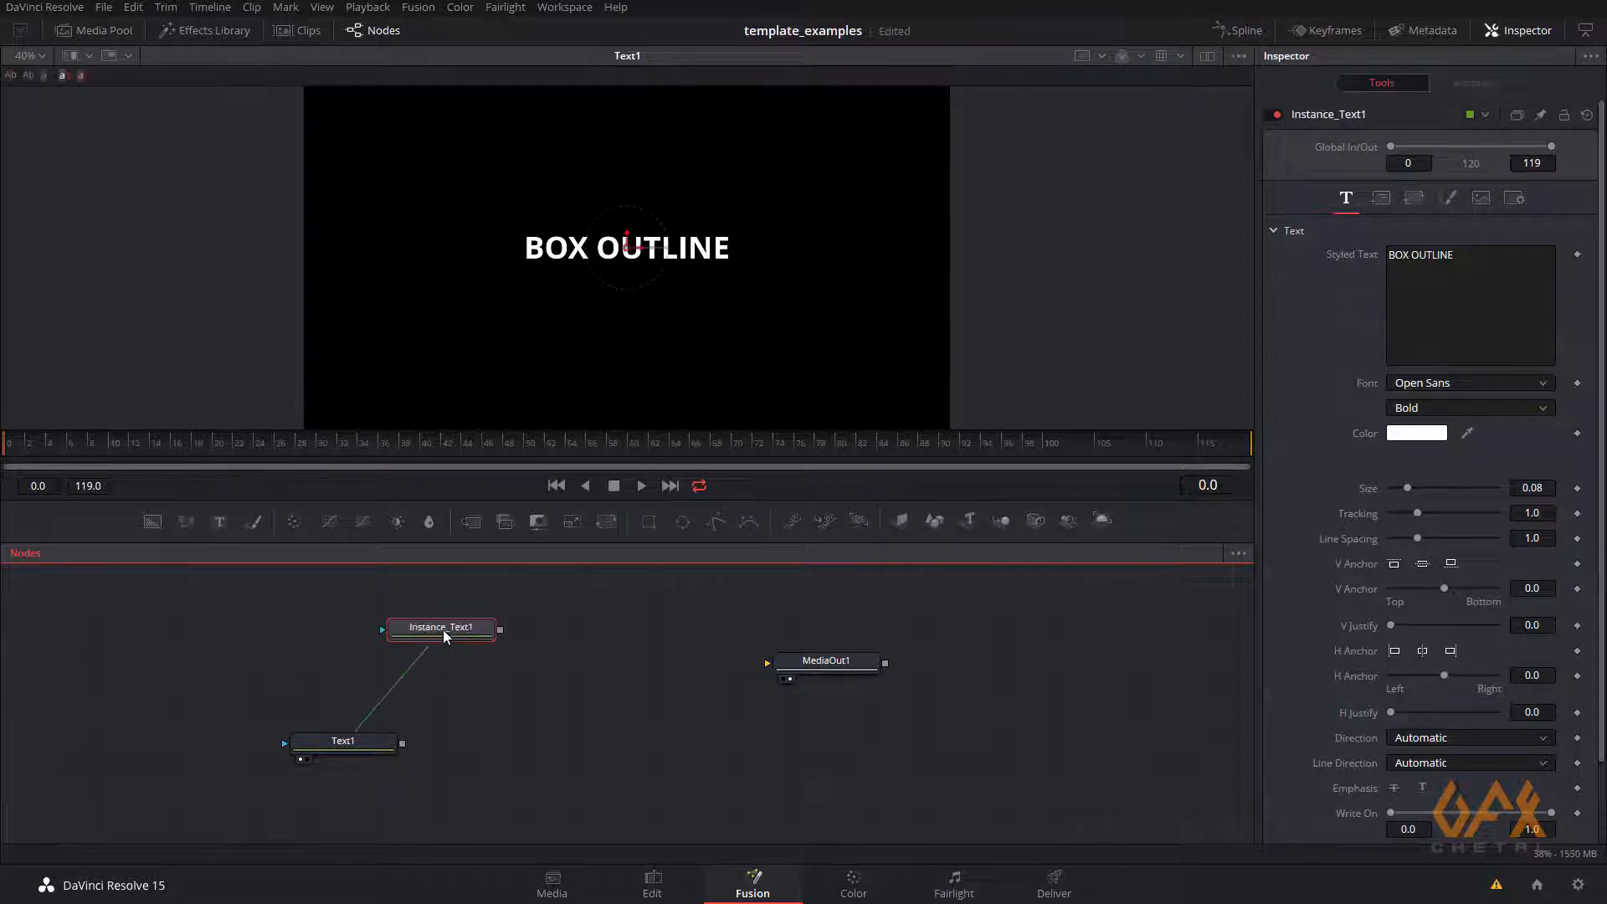
Reposition the two text nodes and show Text1 and Instance_Text1 side by side in dual viewers with both full frames in view
drag(536, 640, 526, 641)
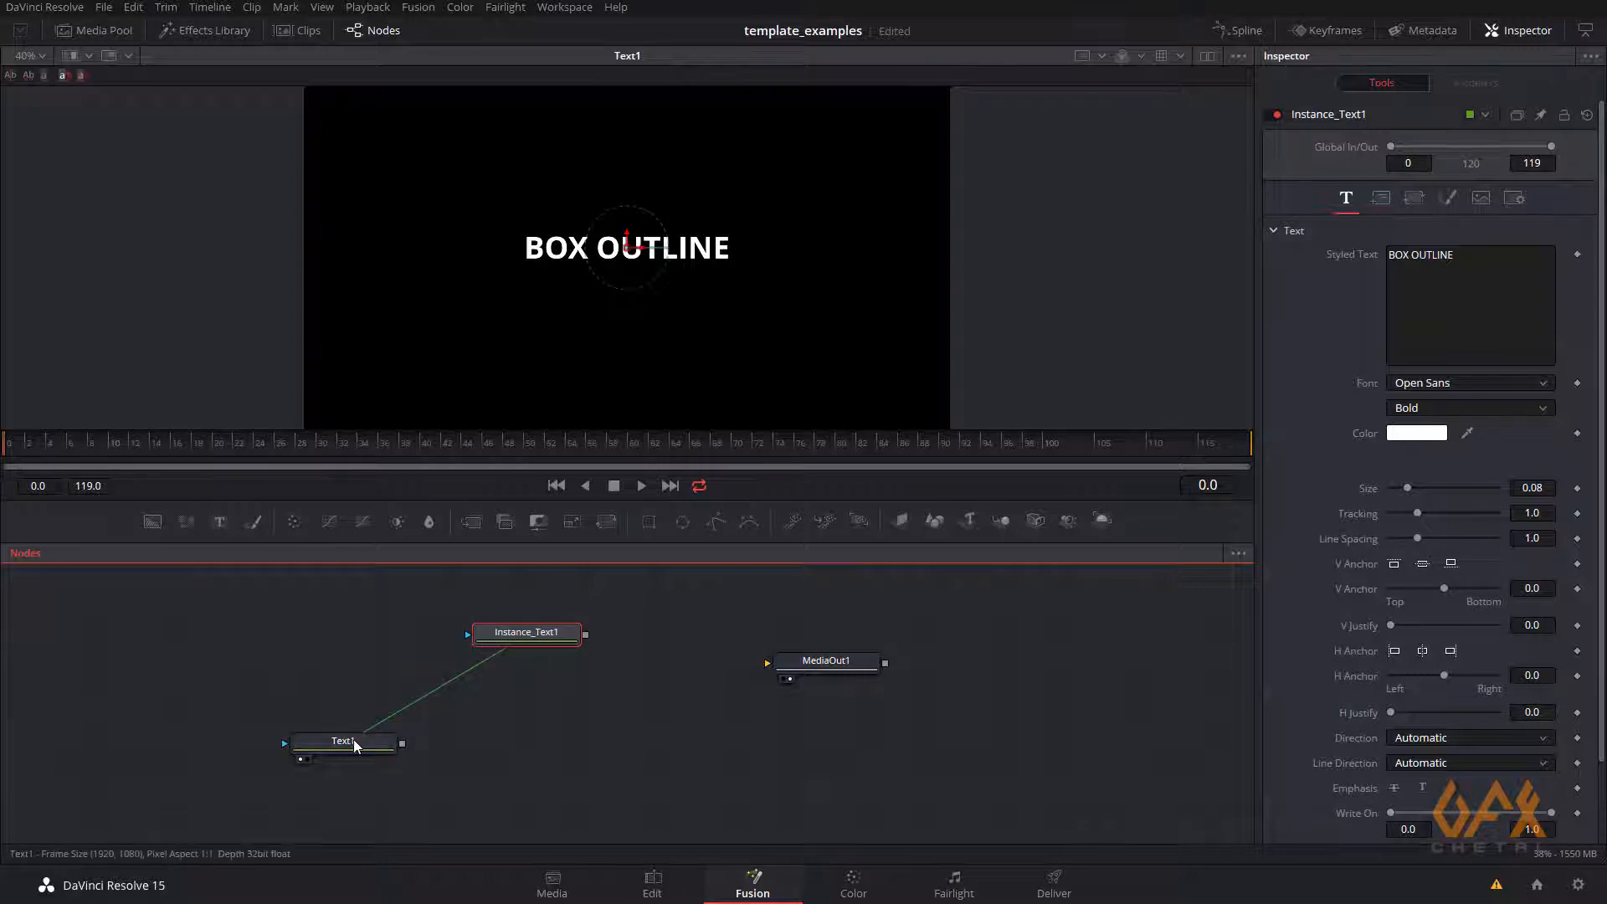
drag(349, 745, 421, 738)
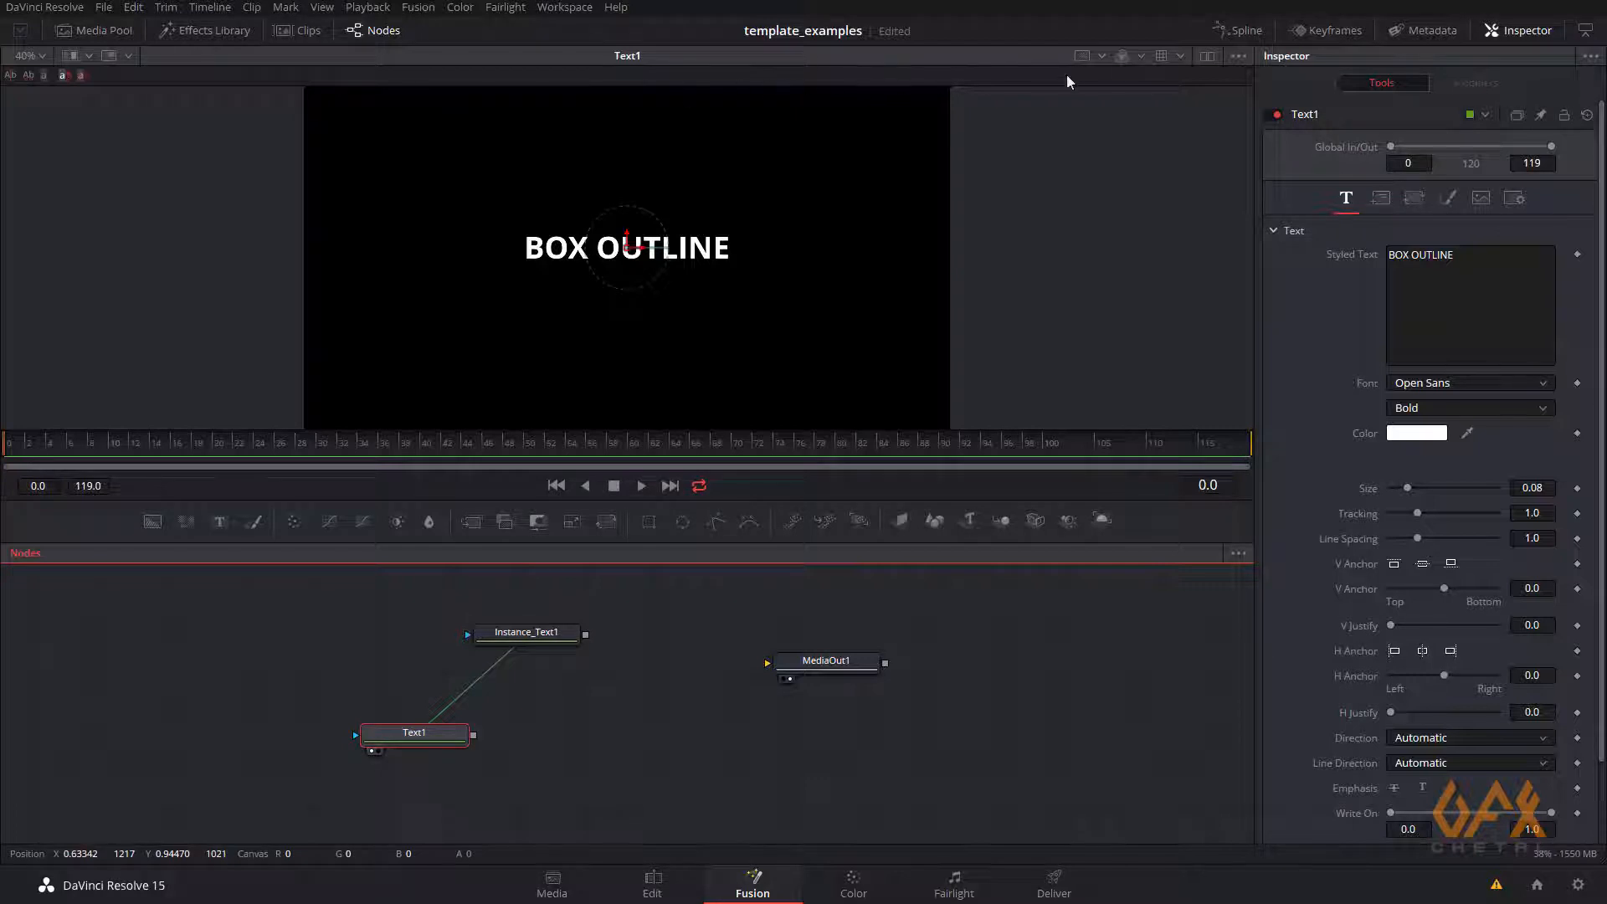
click(1206, 57)
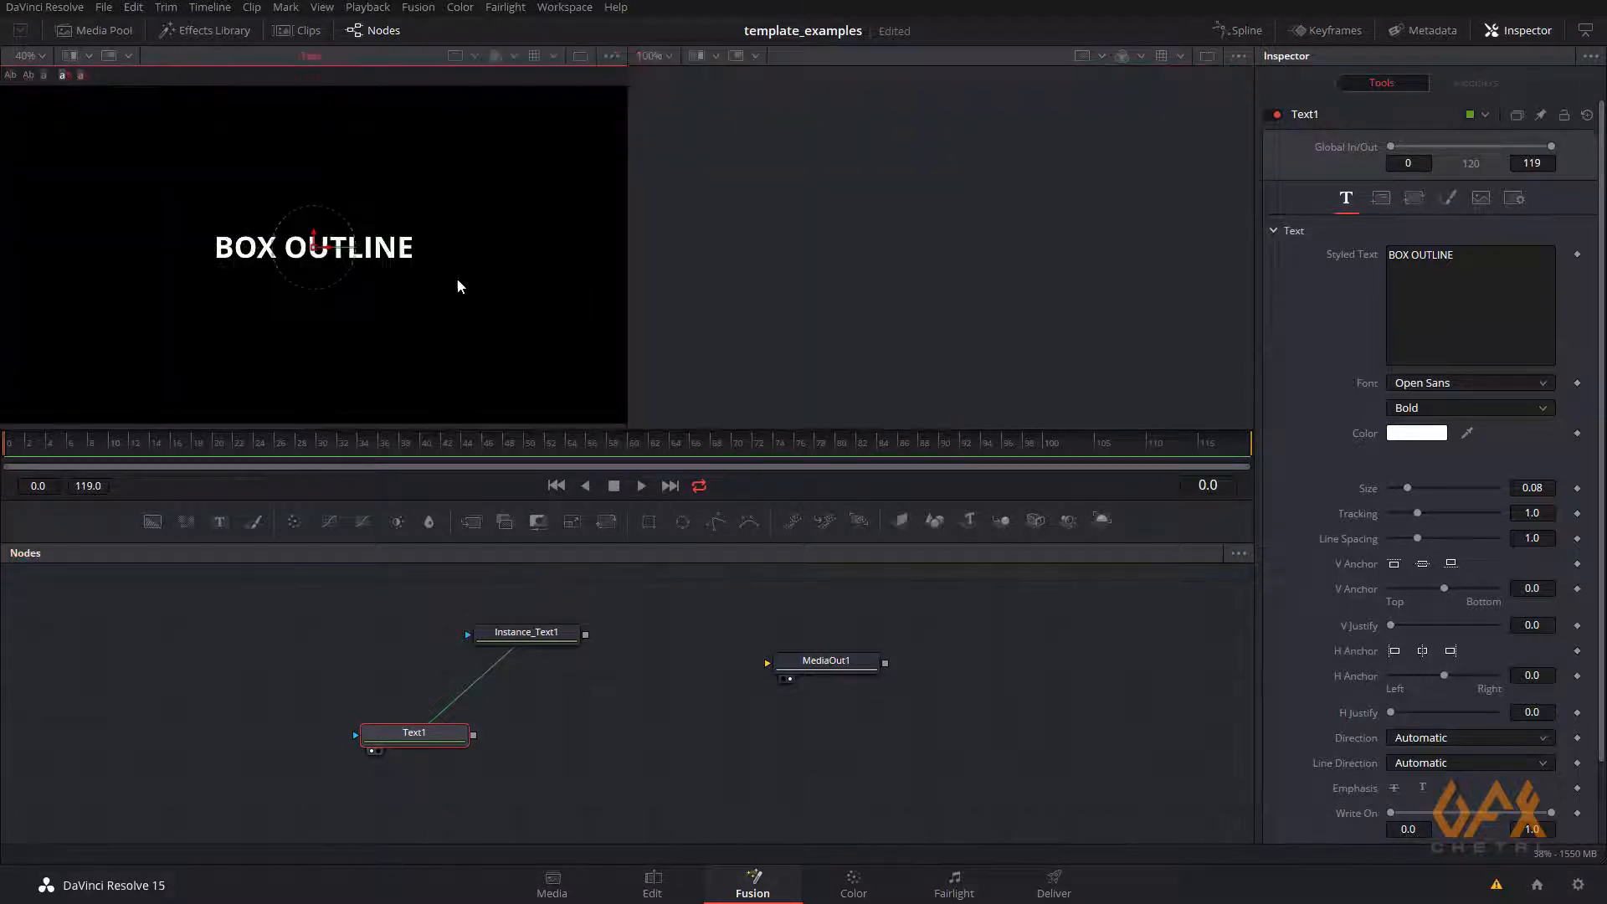
click(484, 651)
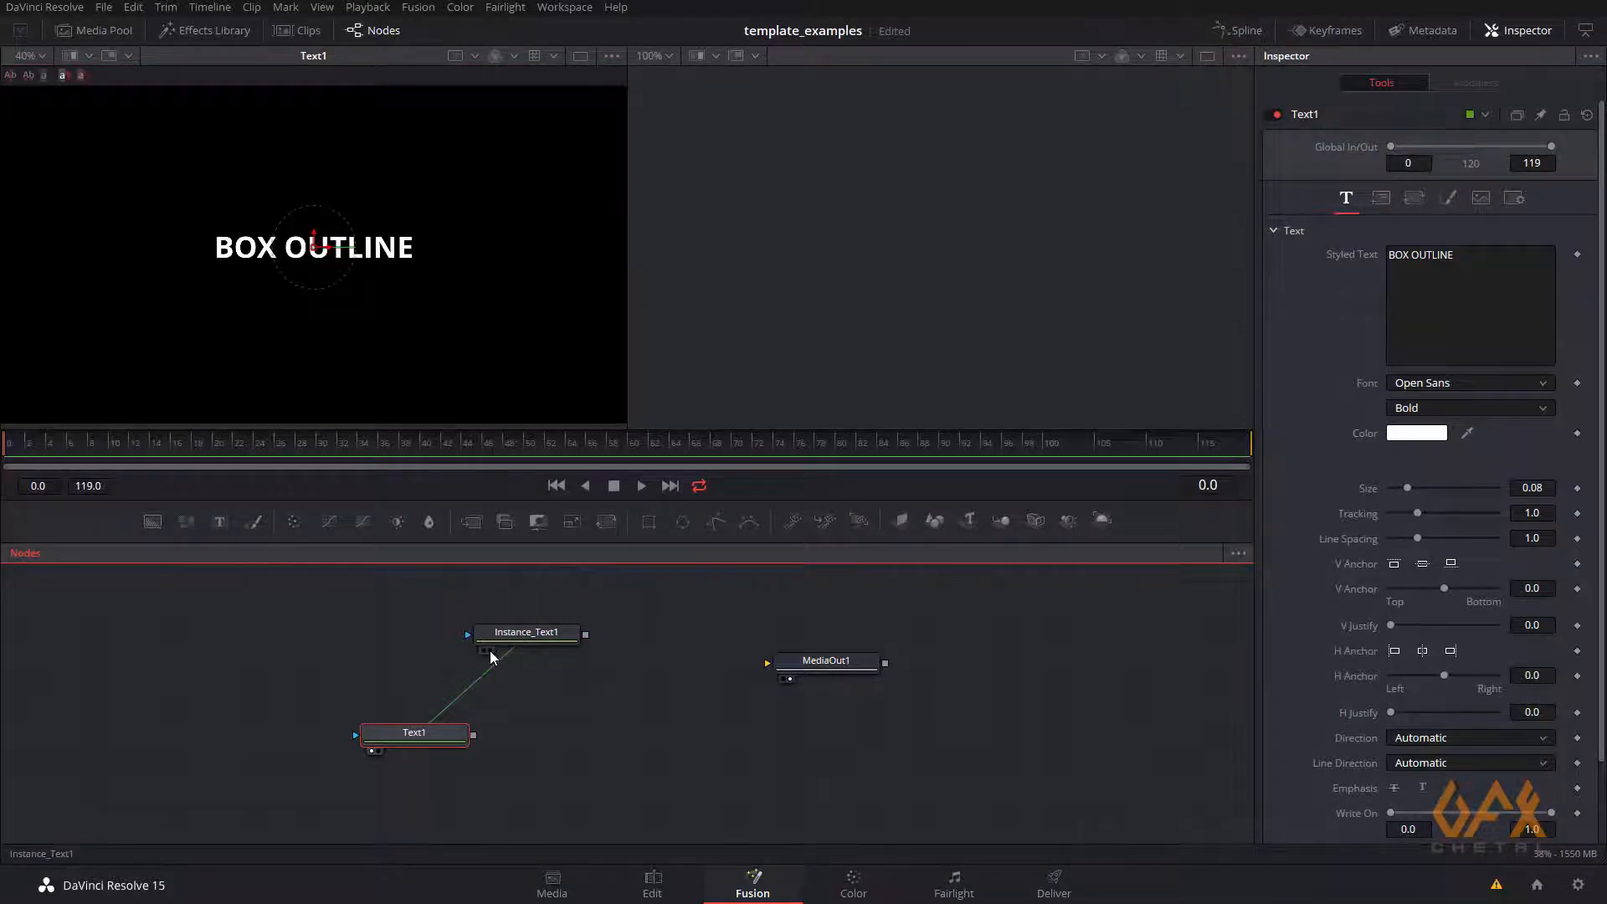
click(491, 650)
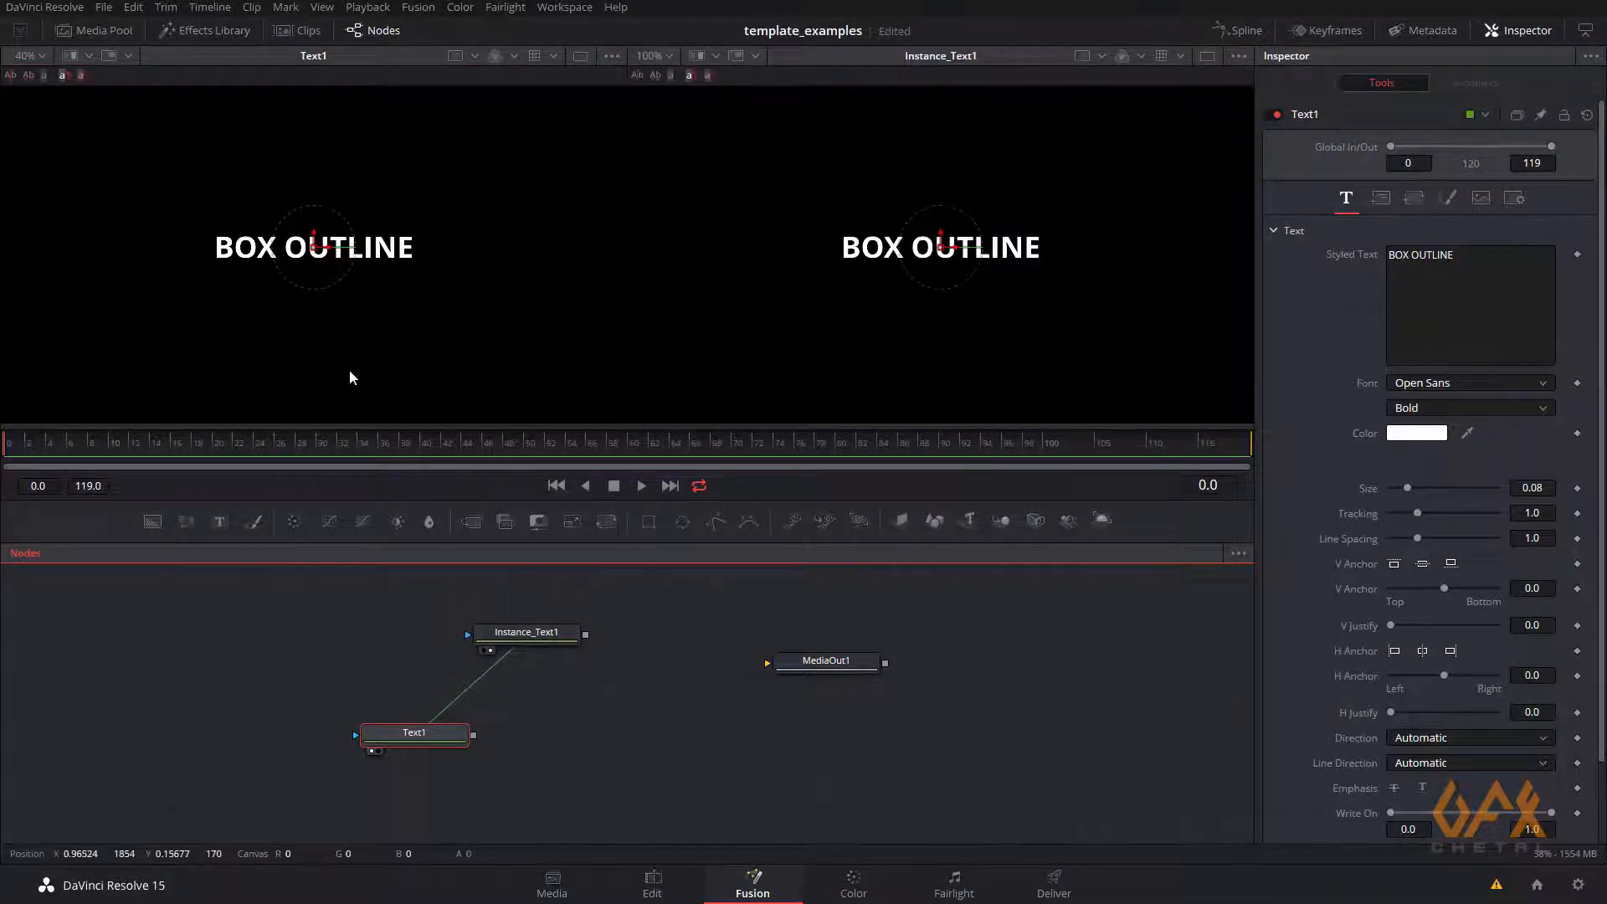
click(351, 292)
scroll(351, 292, down, 2)
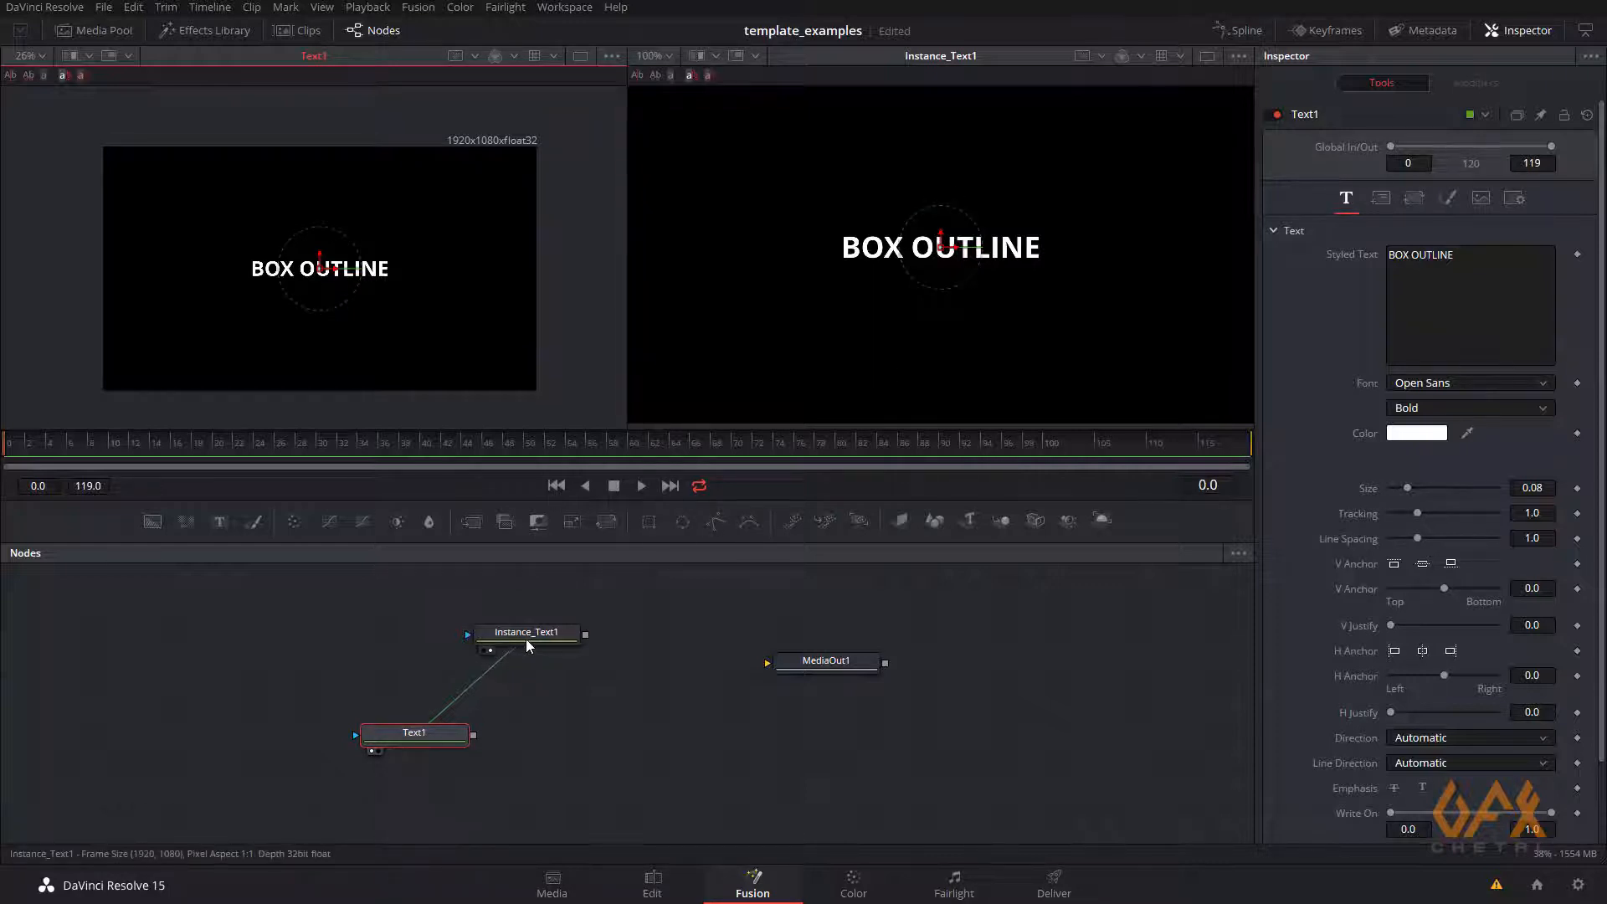
scroll(1058, 222, down, 5)
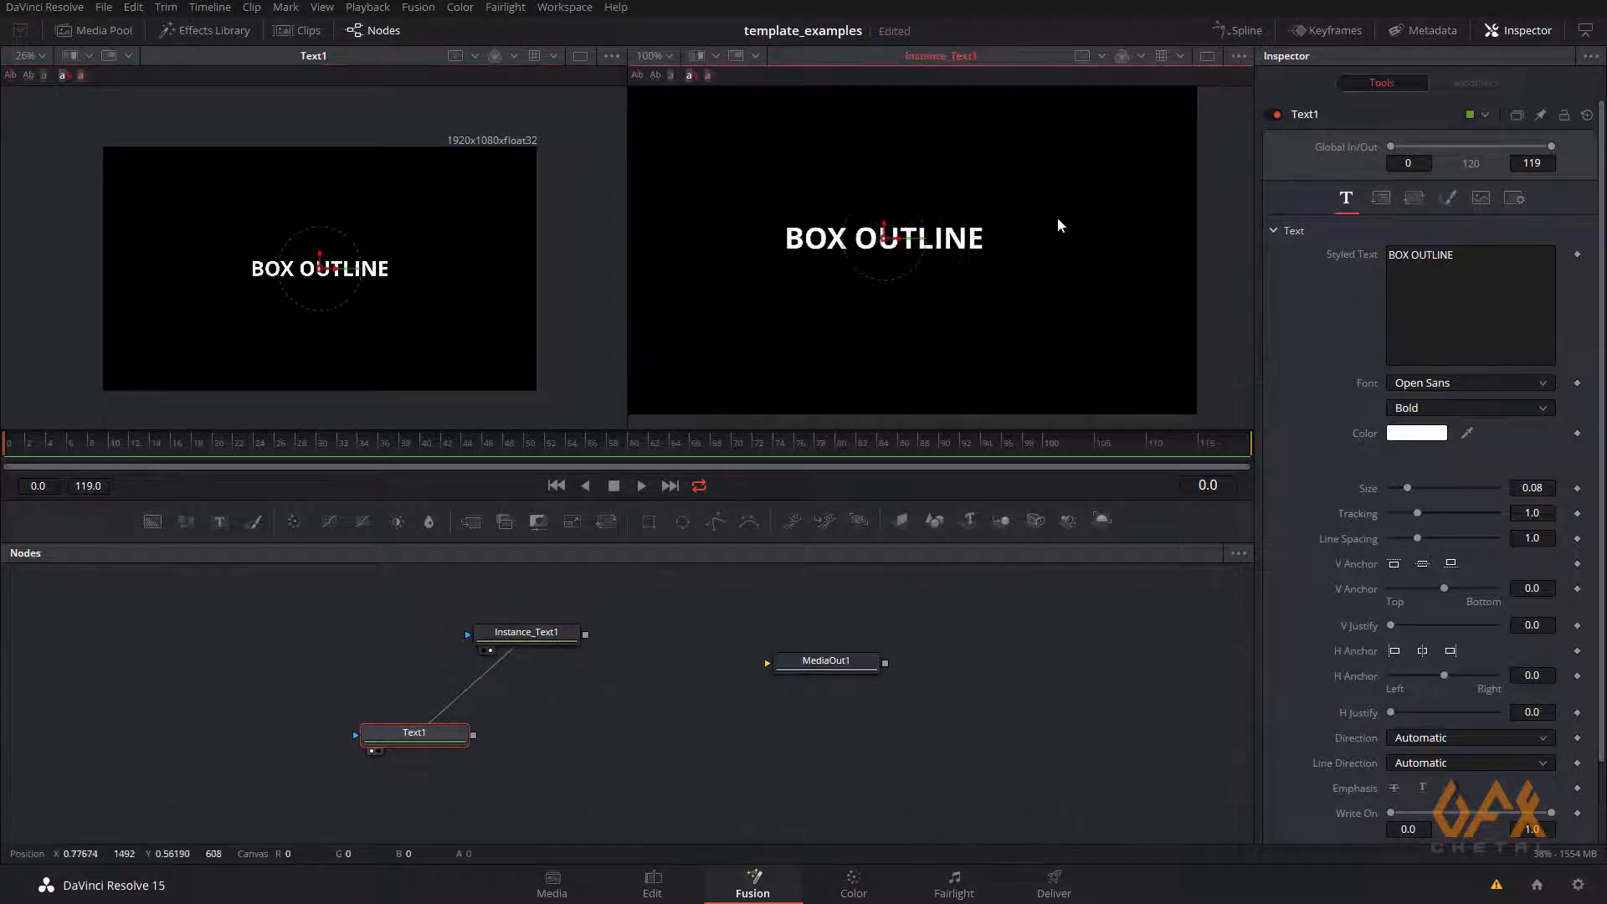
drag(897, 342, 906, 334)
Change the Text1 node's font to Noto Sans, then return it to Open Sans in the Regular style
drag(419, 745, 466, 753)
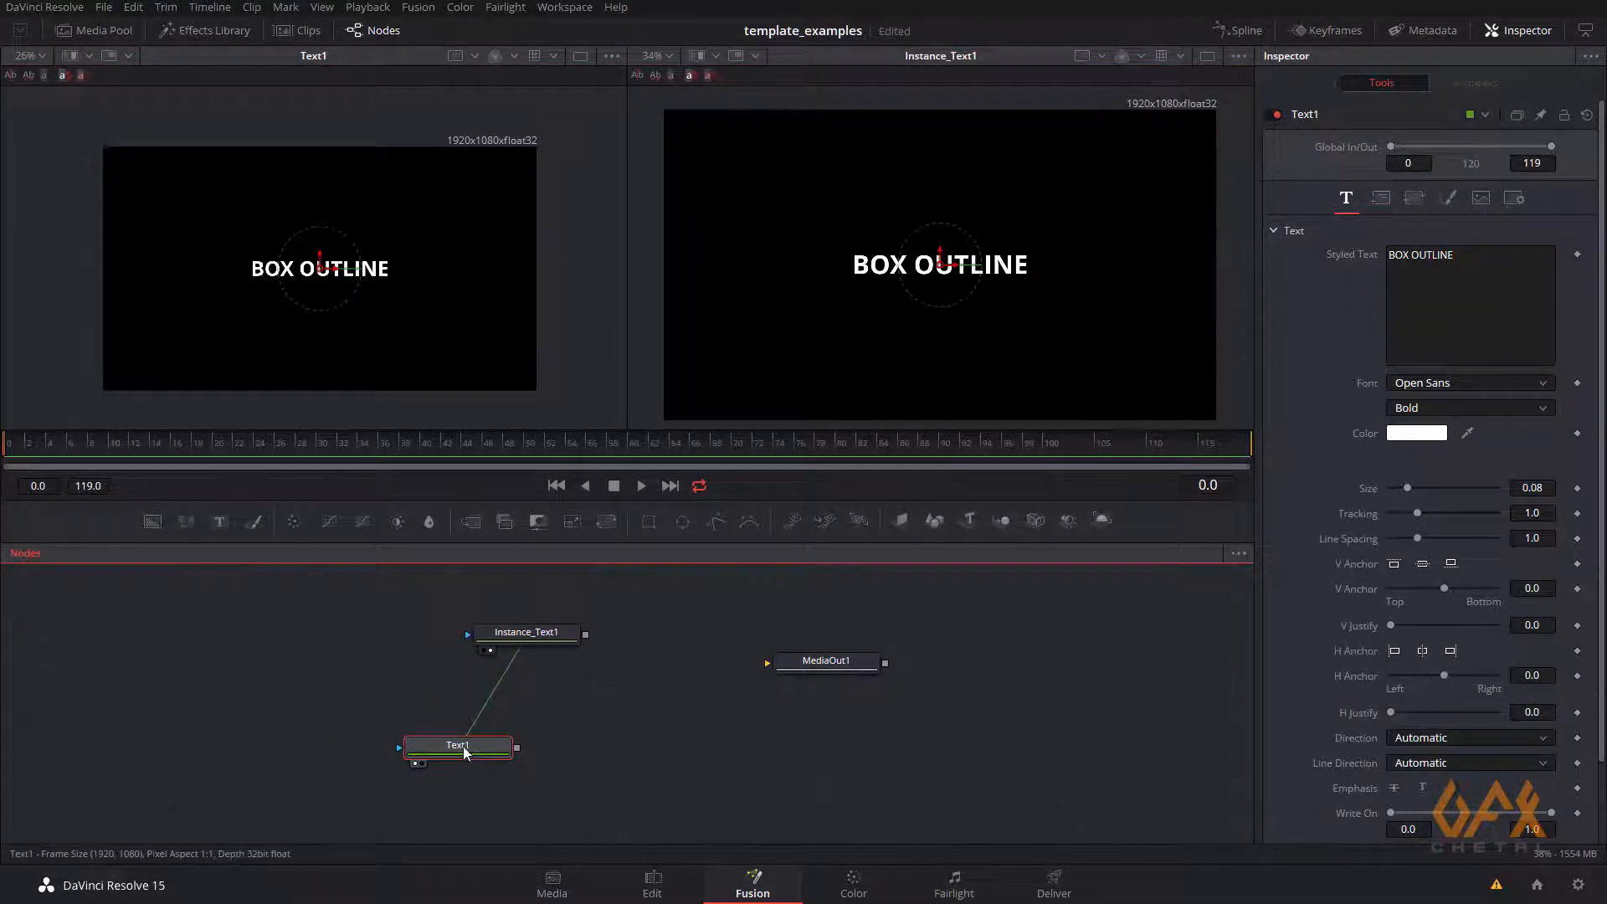
click(1468, 253)
click(1446, 385)
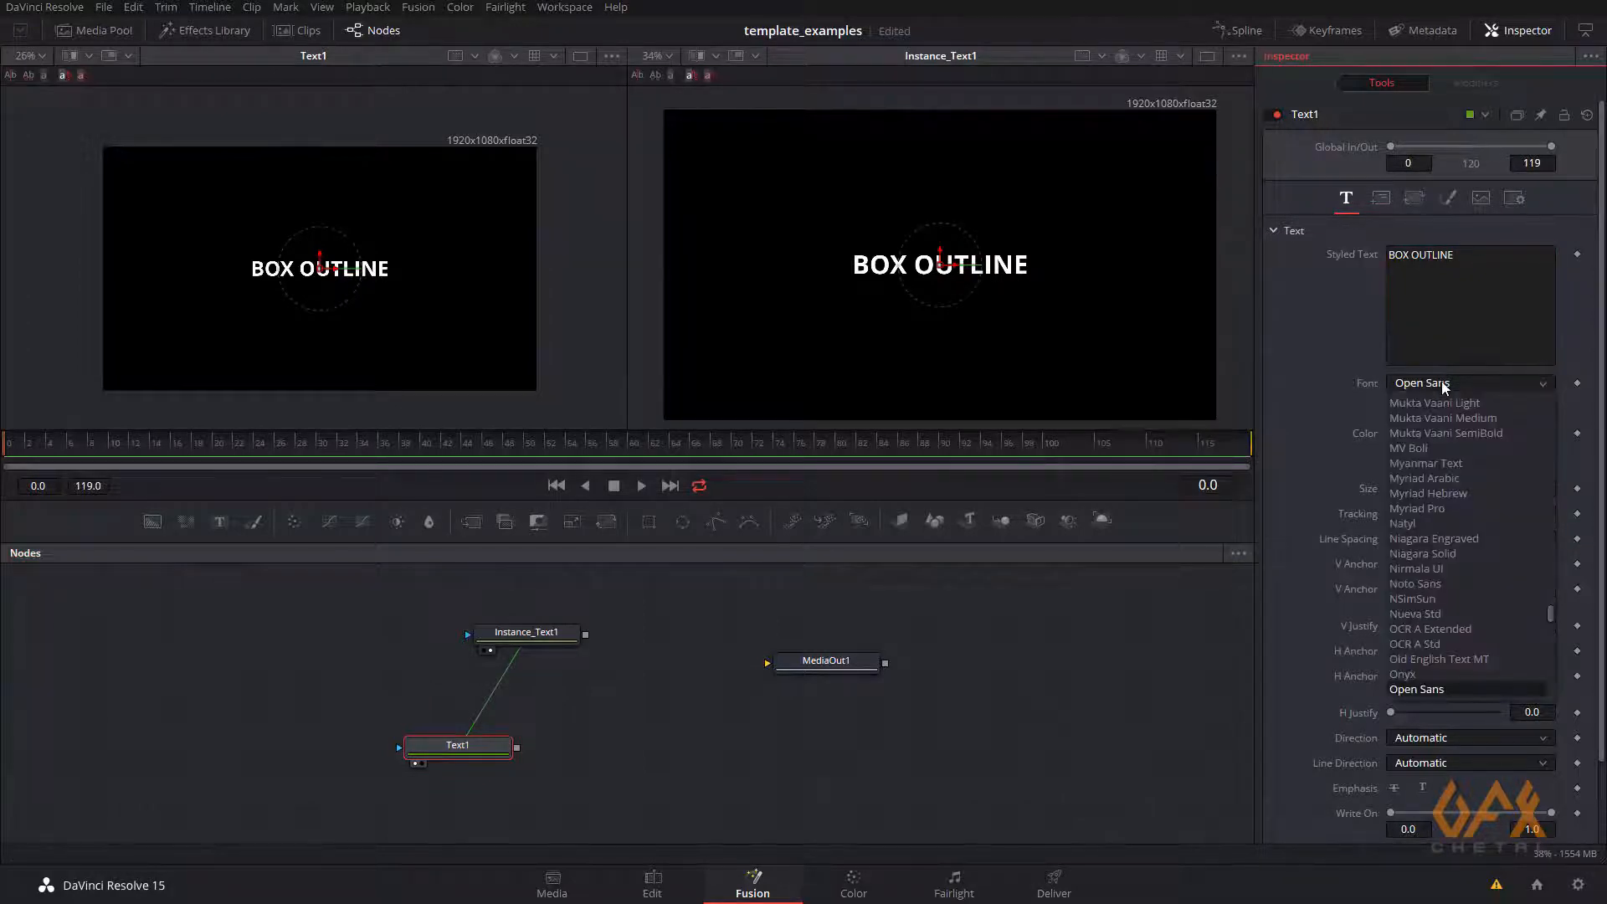
click(1440, 588)
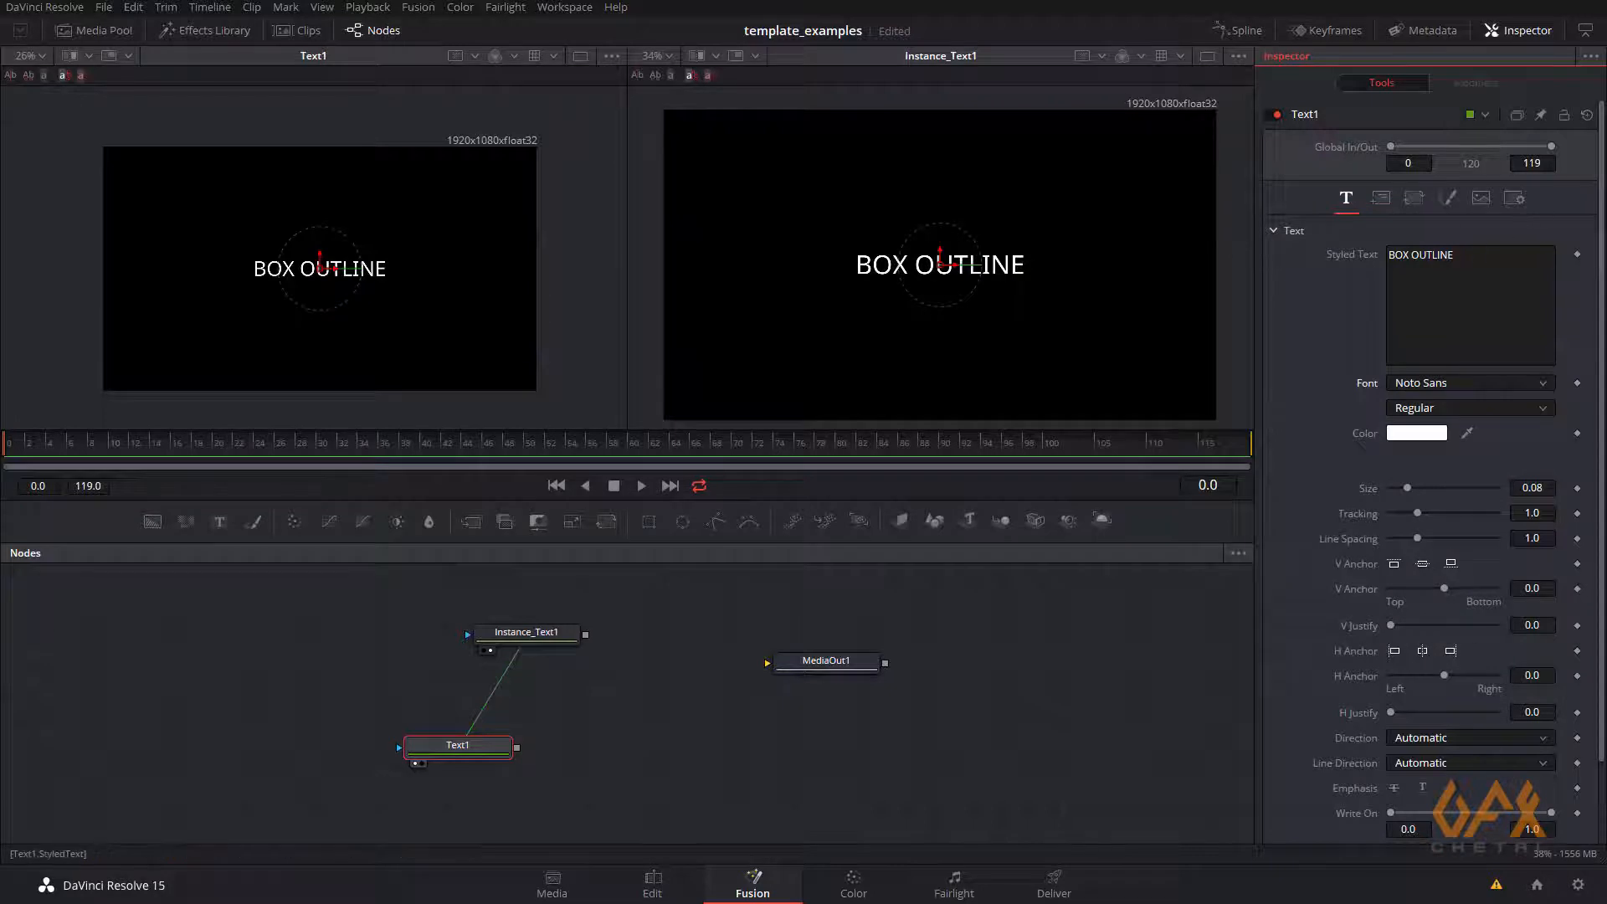
click(1432, 387)
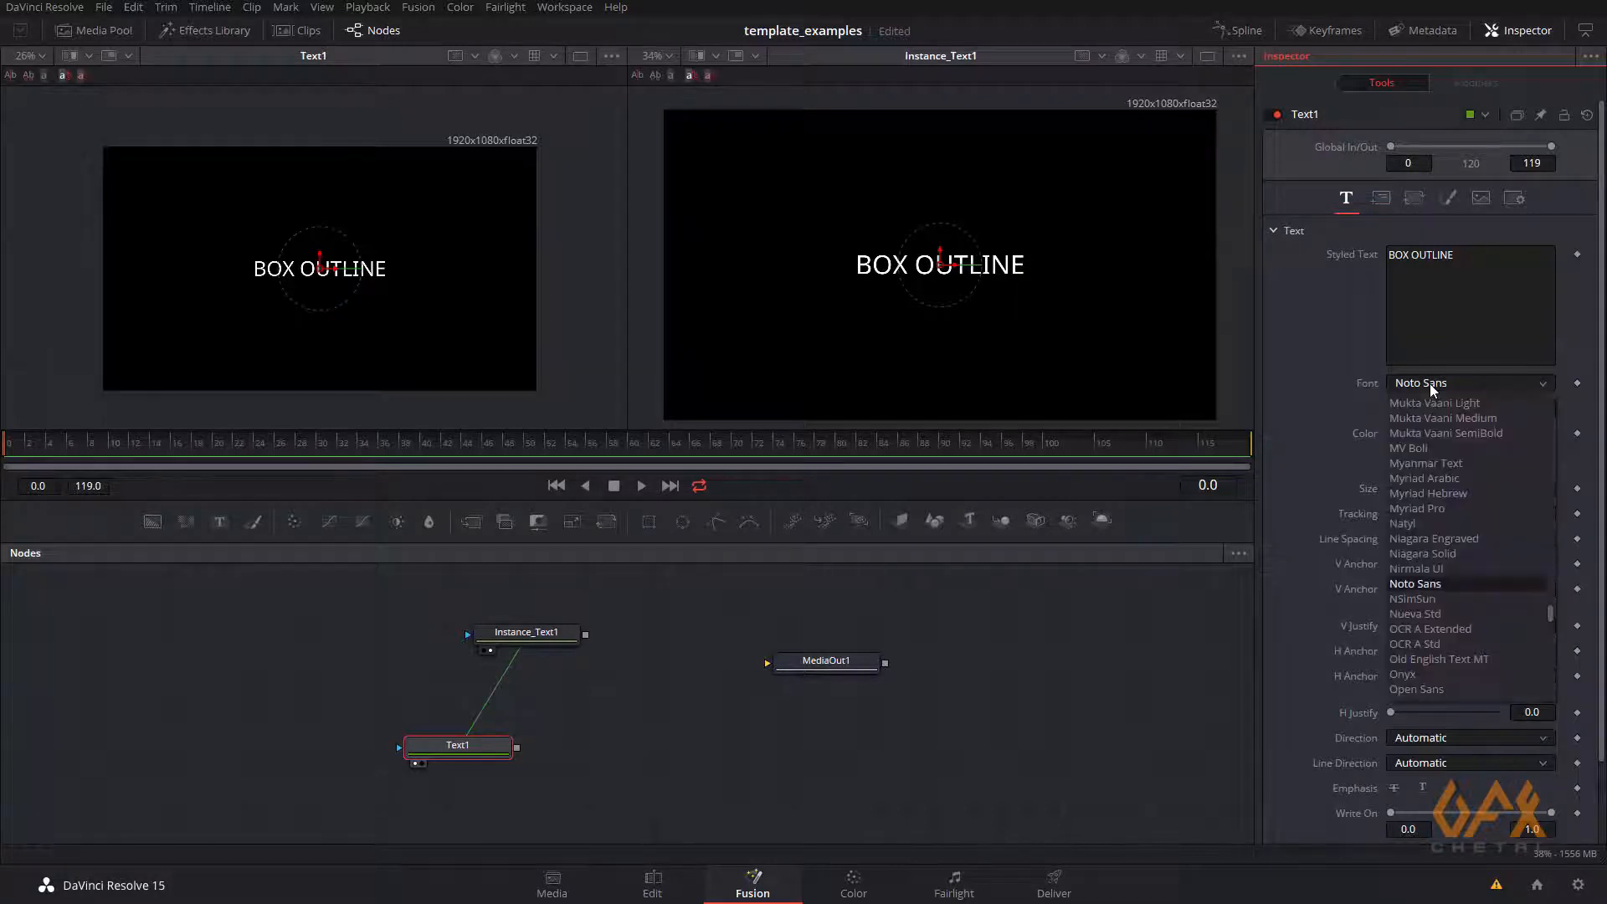
click(1431, 690)
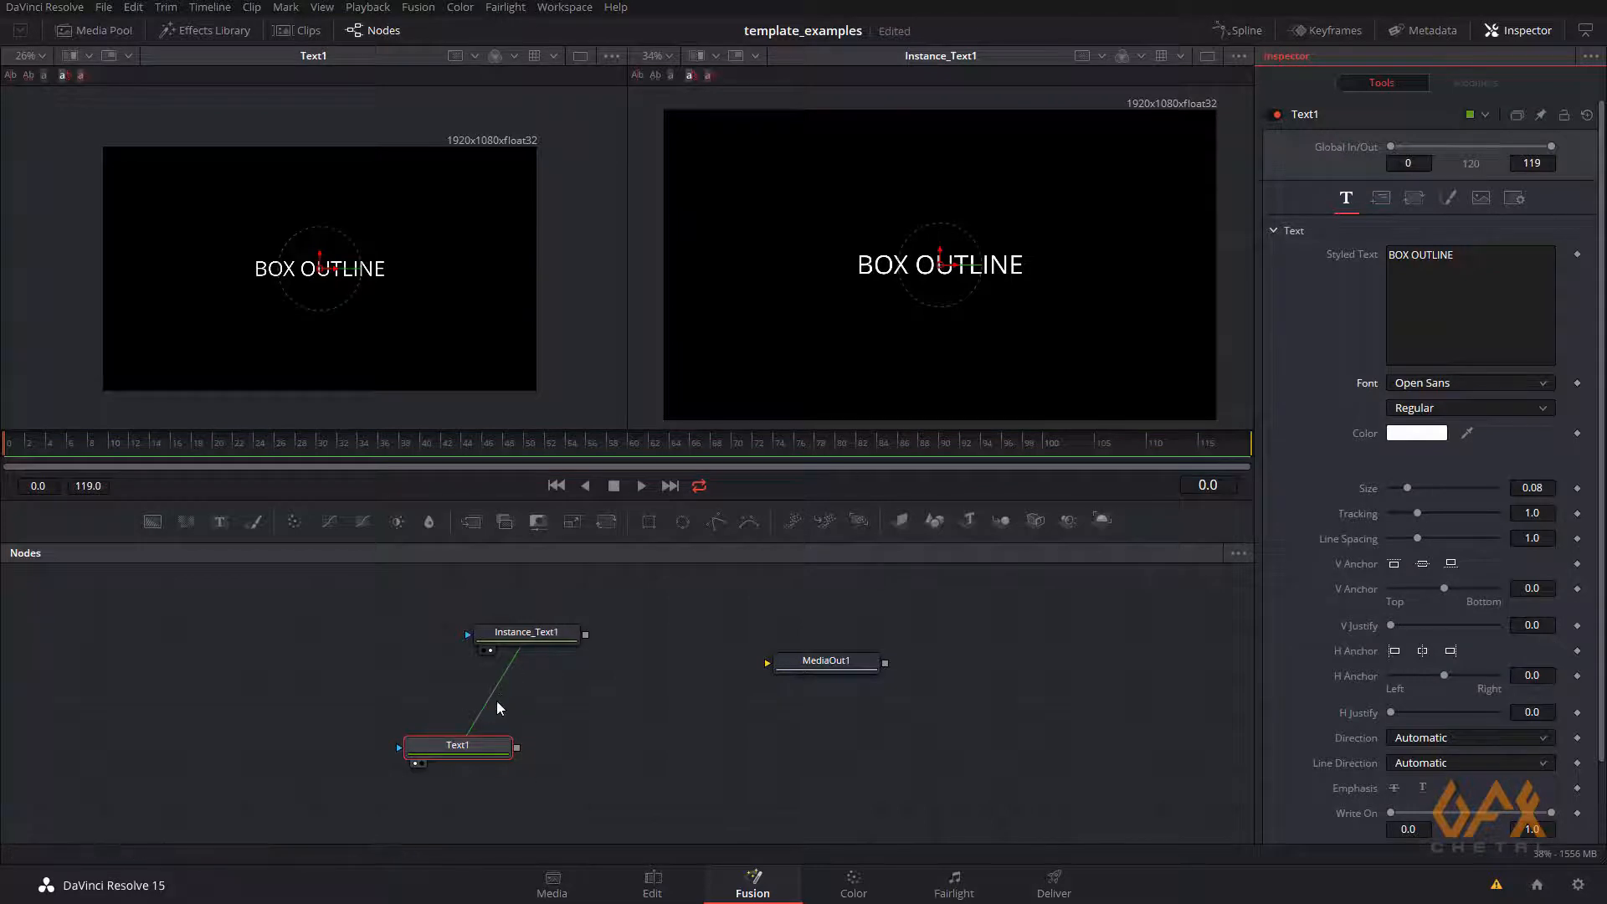
Move the Instance_Text1 node farther from Text1 in the node graph and keep it selected
drag(530, 640, 565, 641)
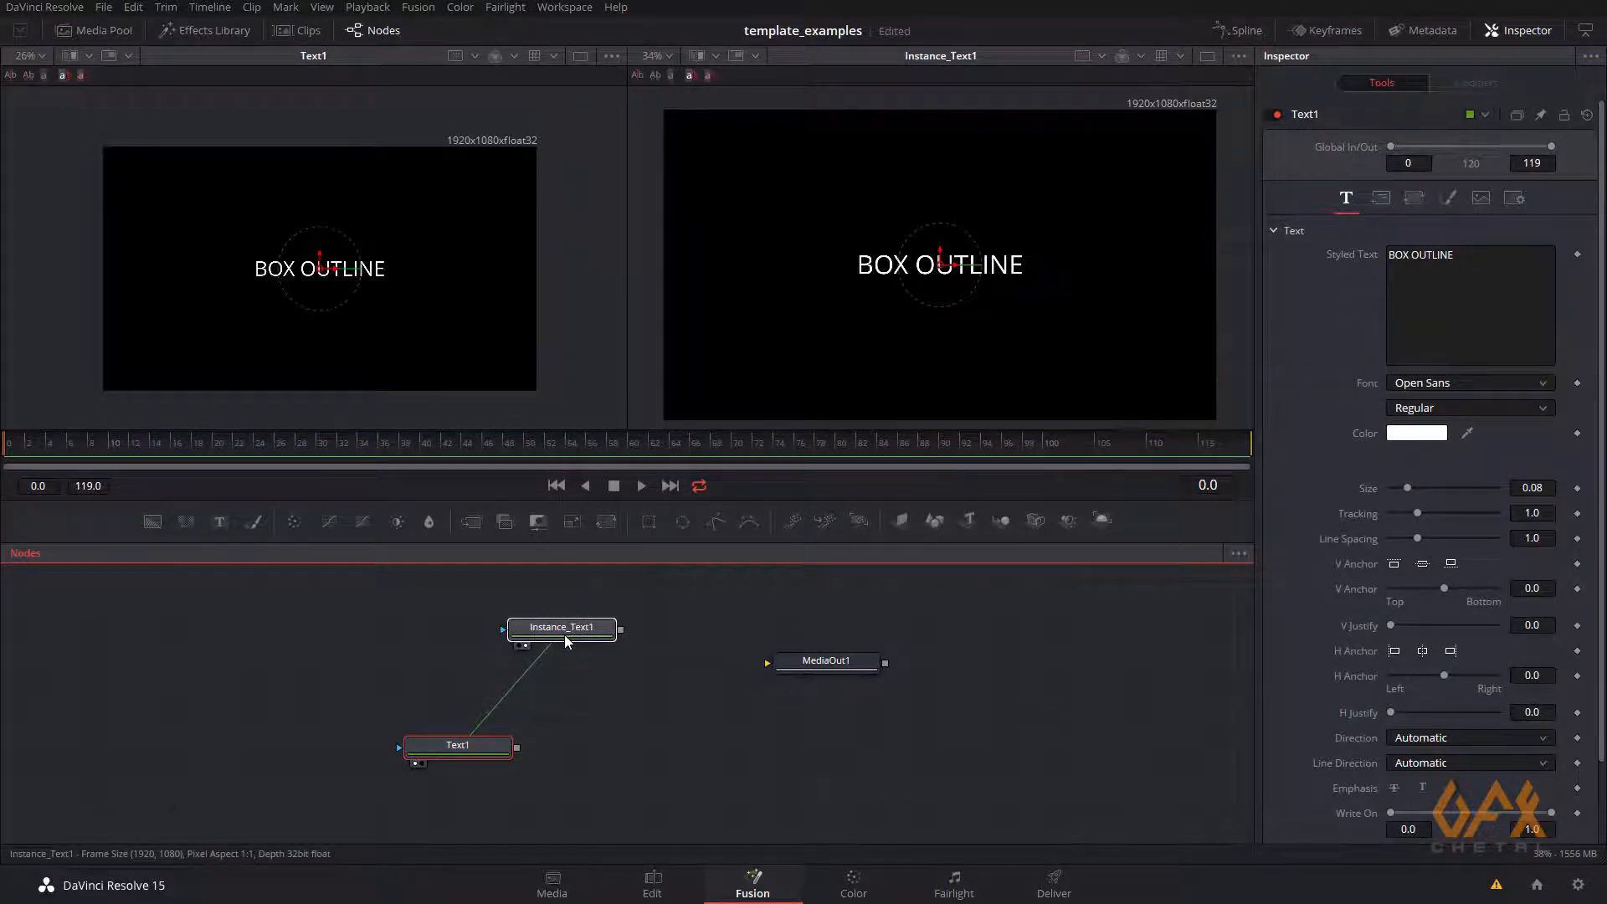
click(565, 640)
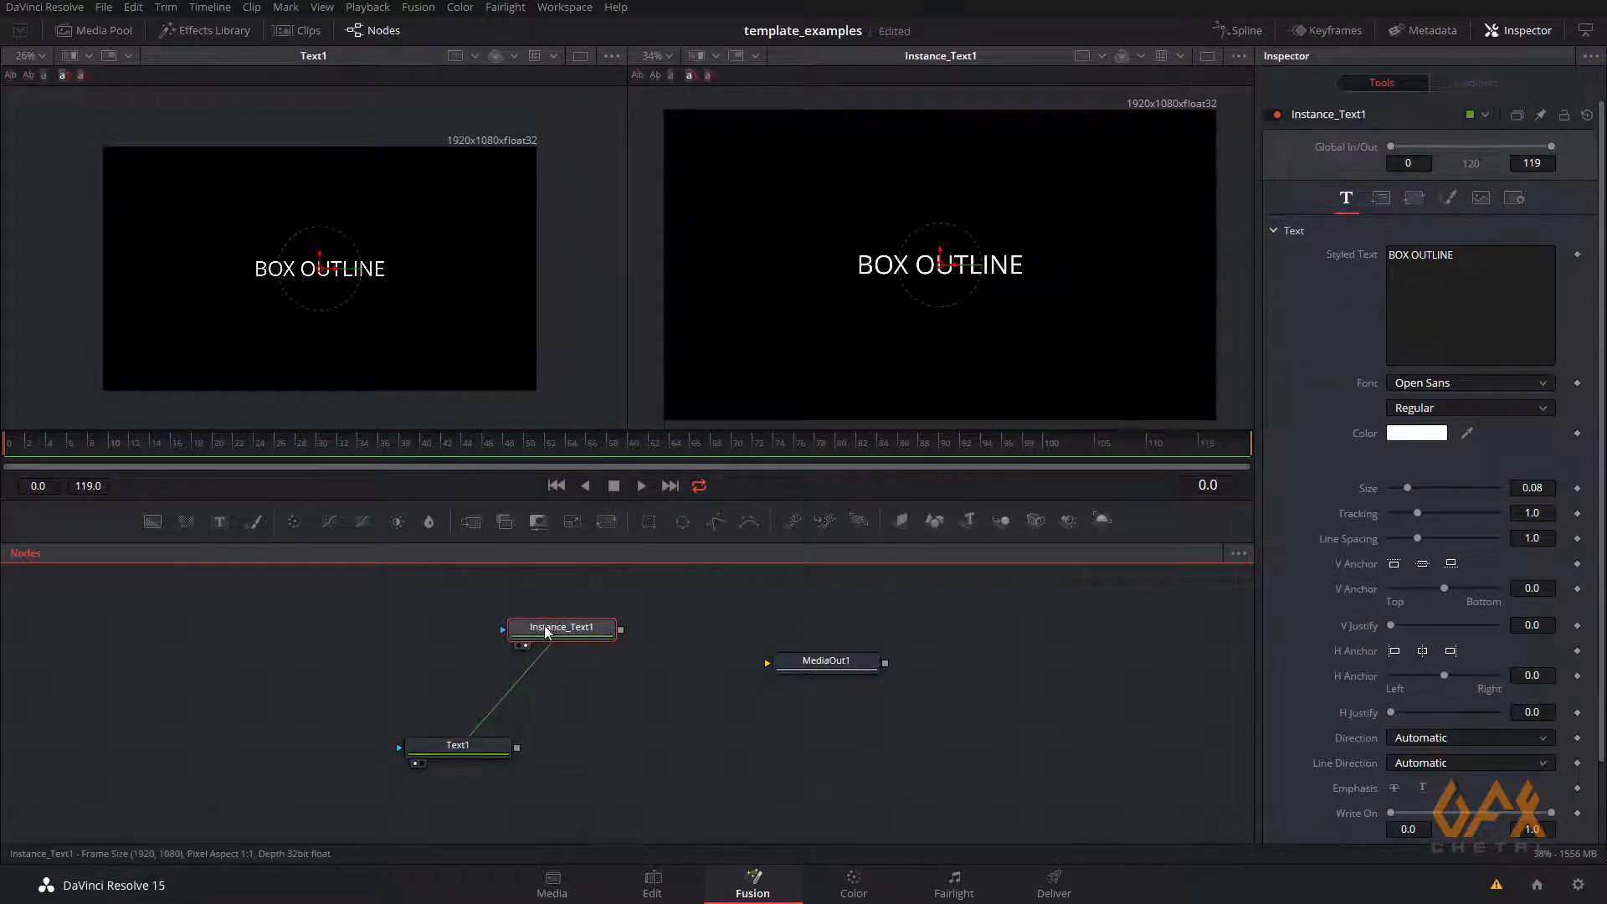
click(628, 600)
click(566, 632)
mouse_move(533, 634)
mouse_down()
mouse_move(603, 634)
mouse_move(556, 635)
mouse_up()
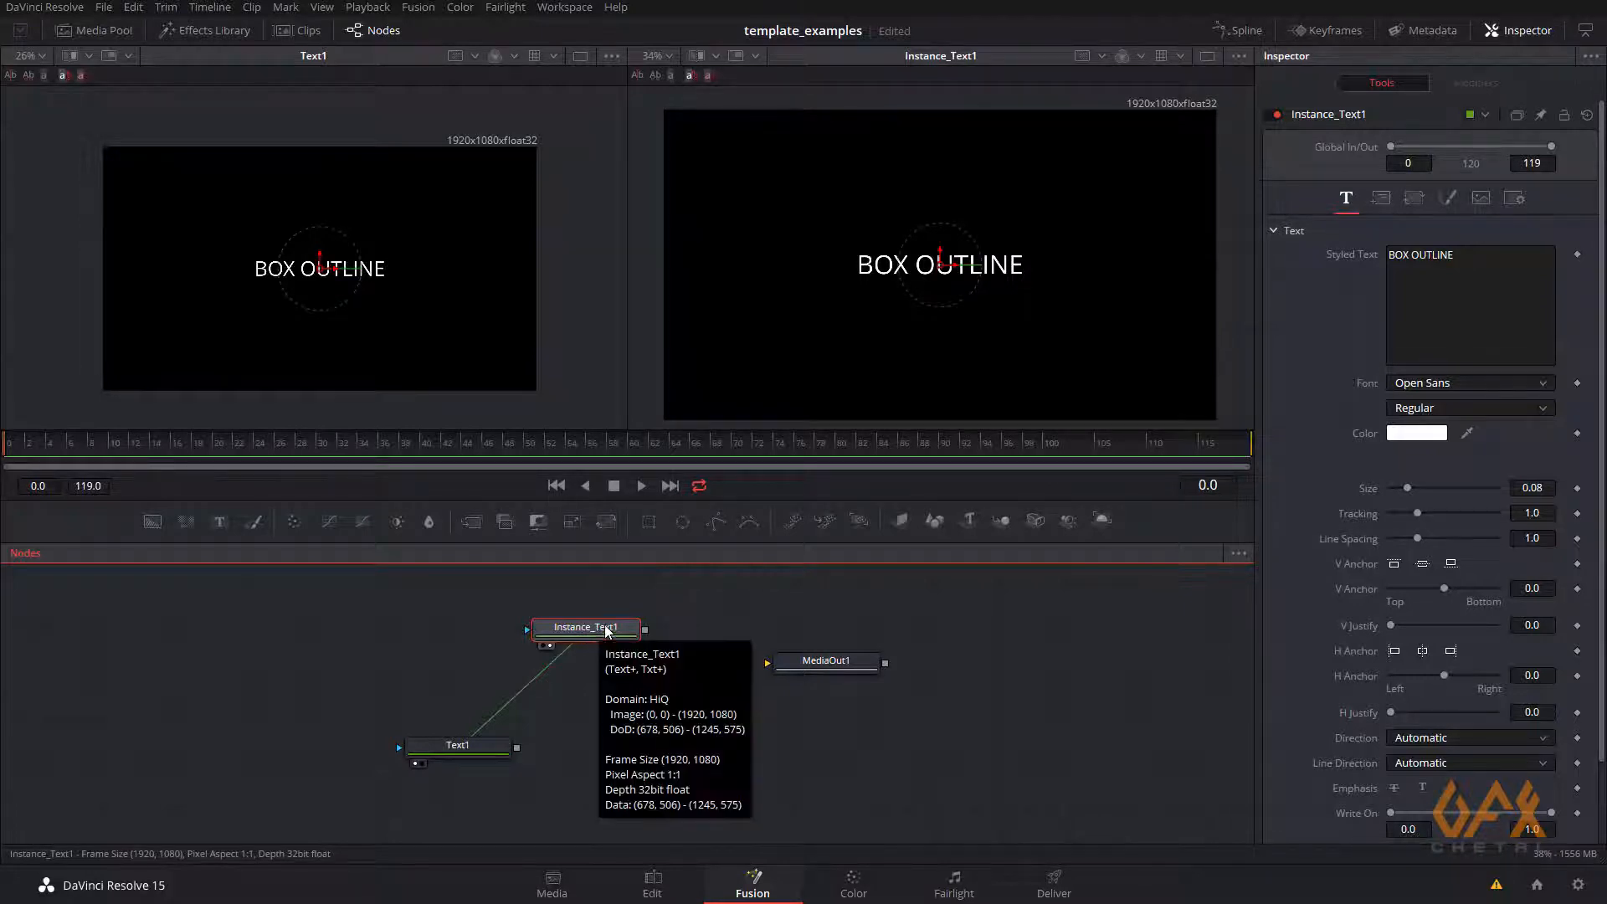
Disable shading element 1 on the still-linked Instance_Text1 to test its effect on Text1, and enable it again
click(1449, 199)
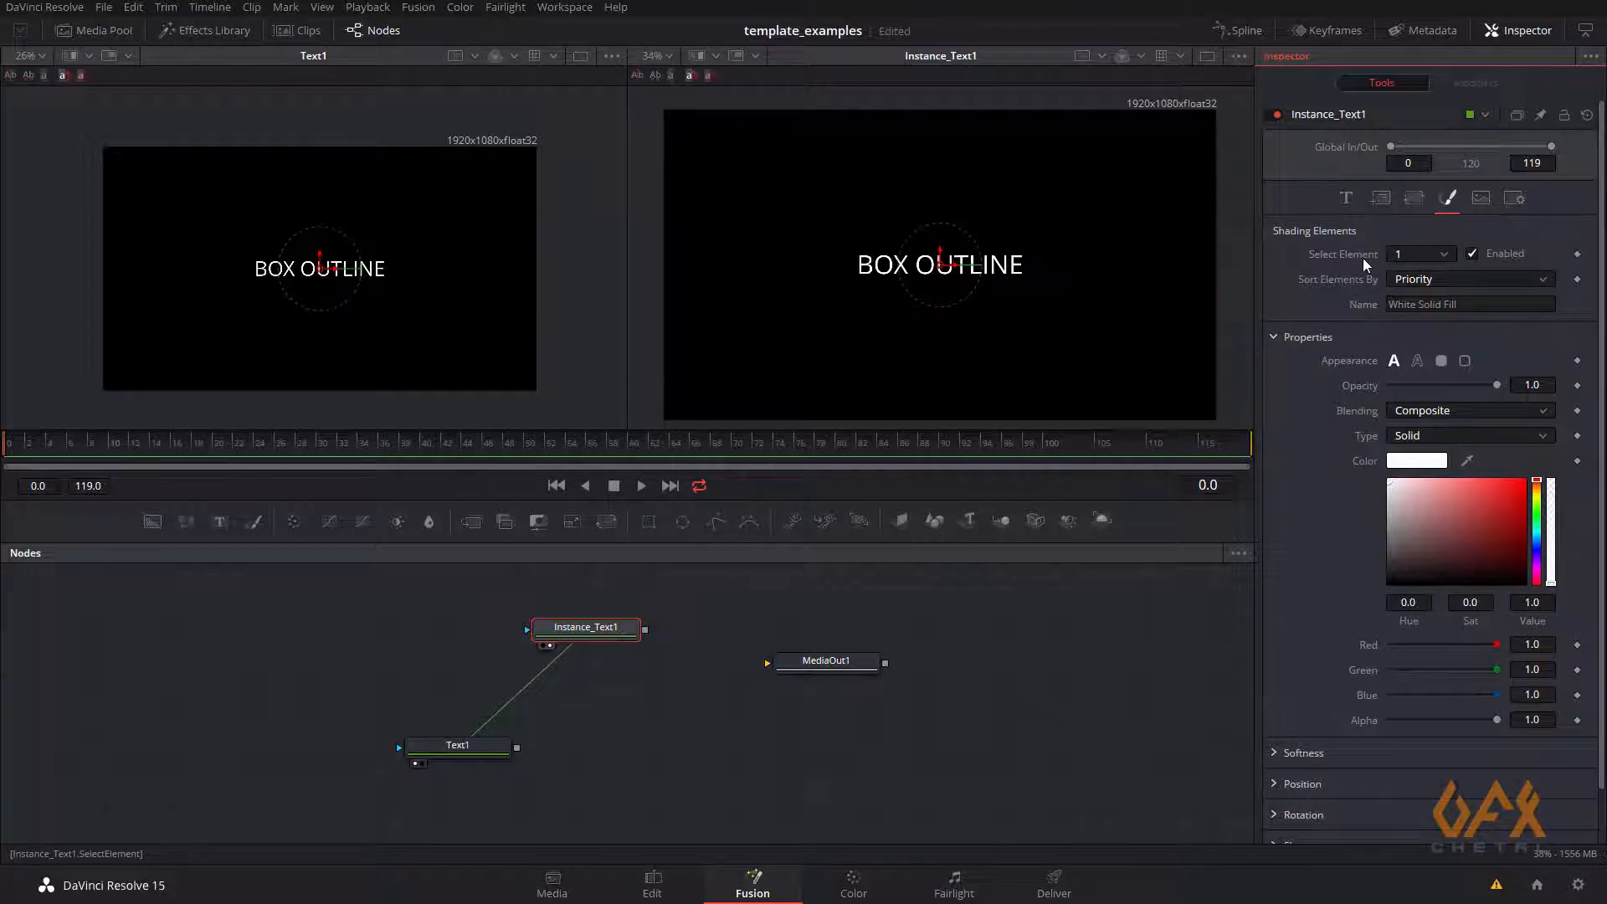
click(1472, 254)
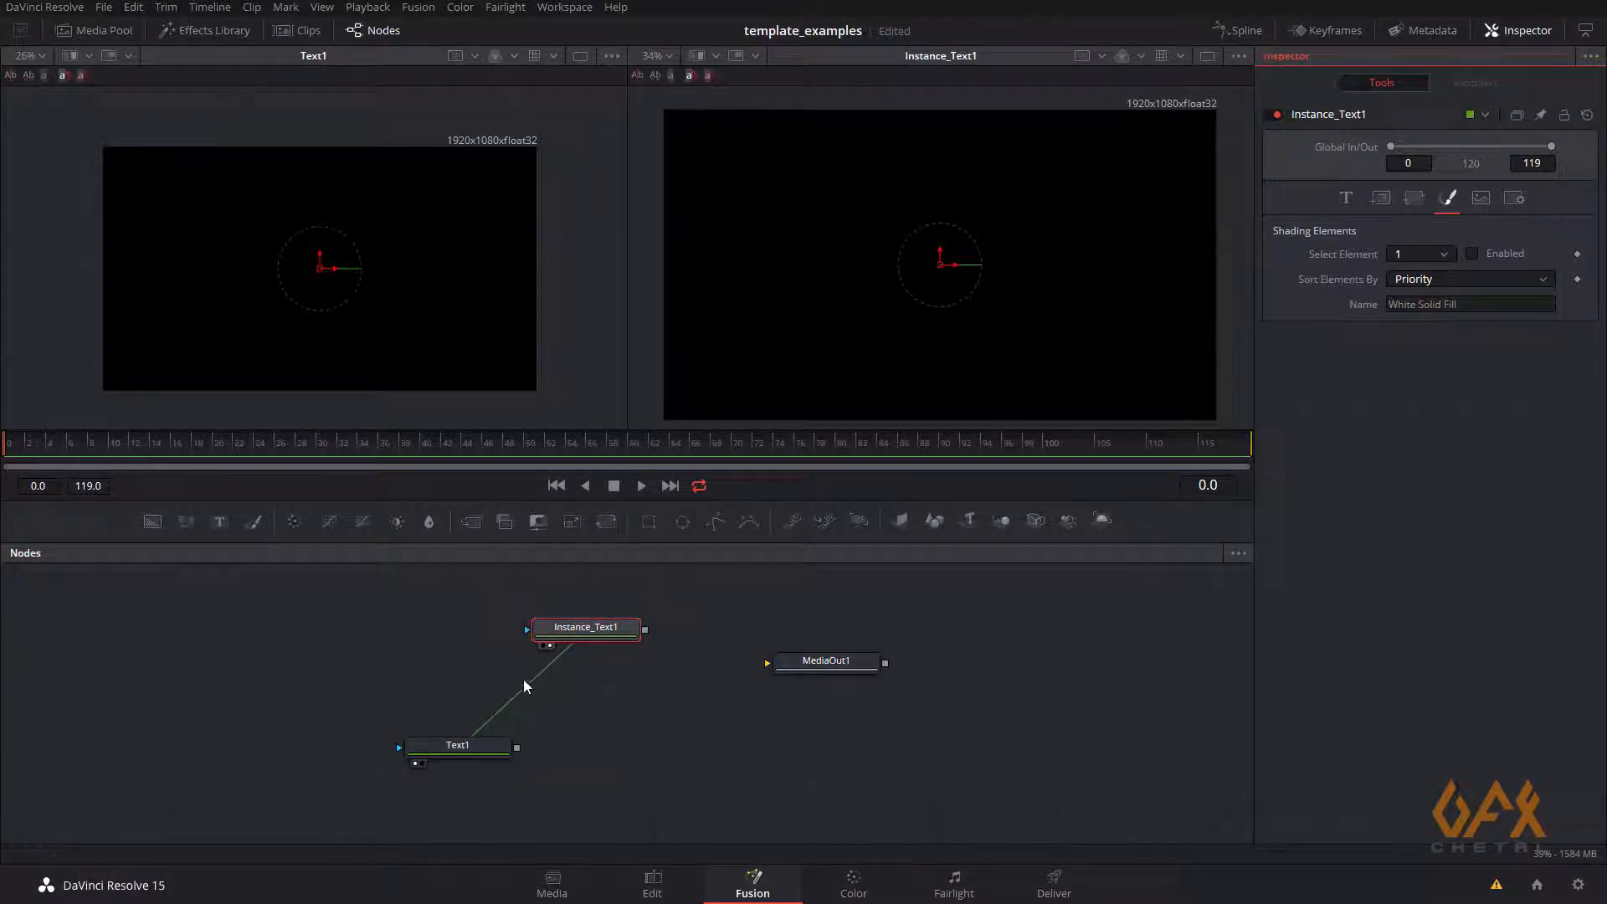
click(587, 635)
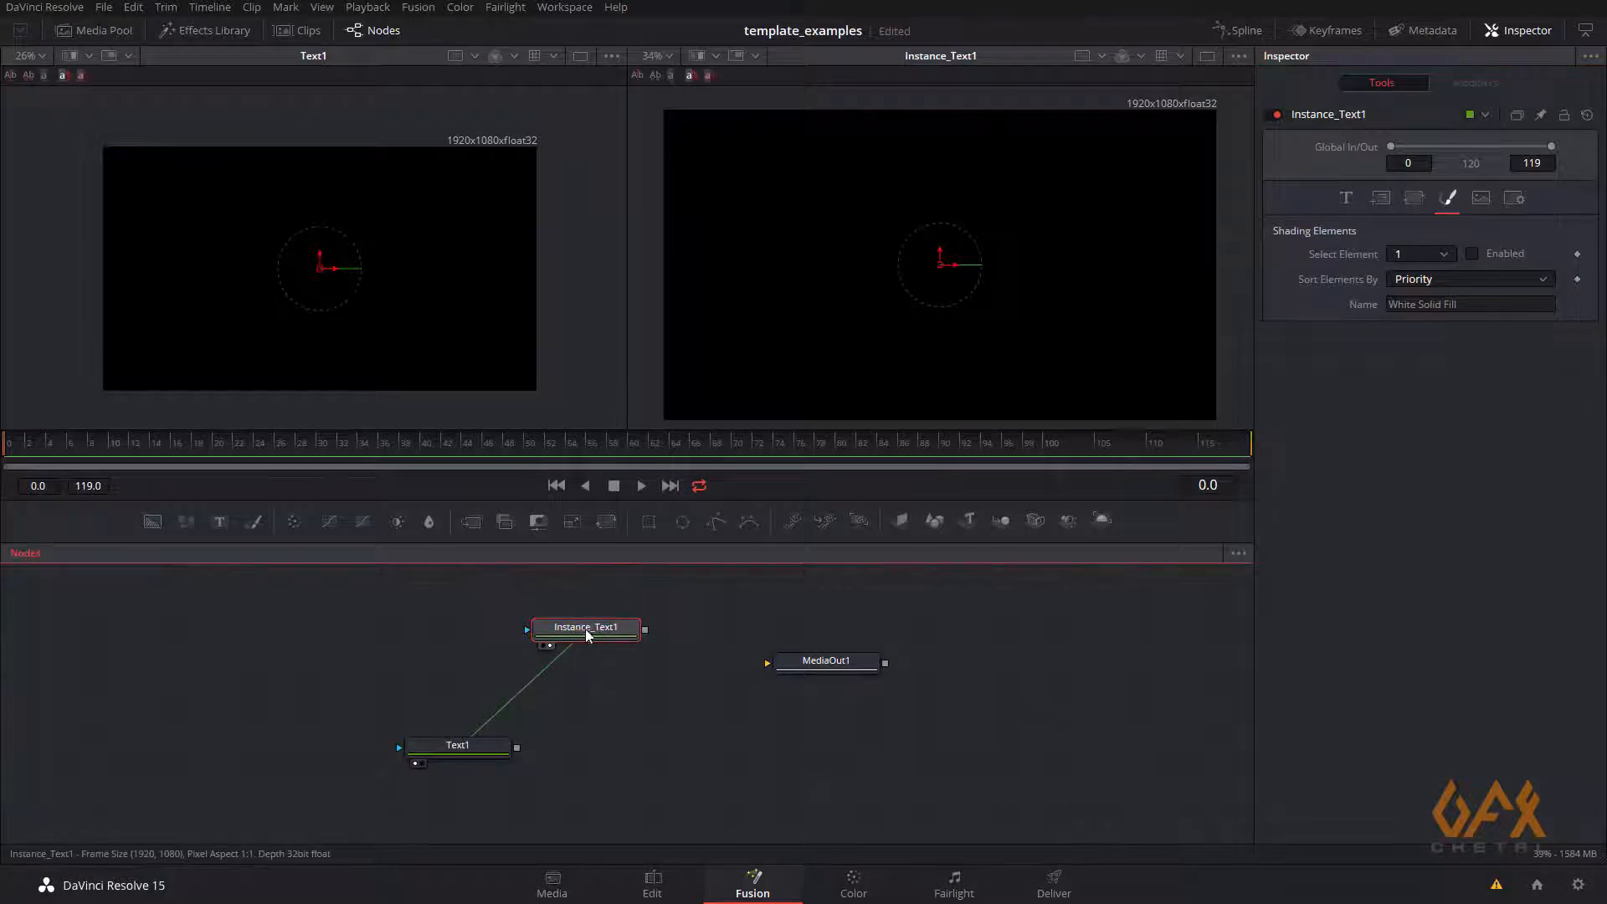
drag(588, 636, 607, 635)
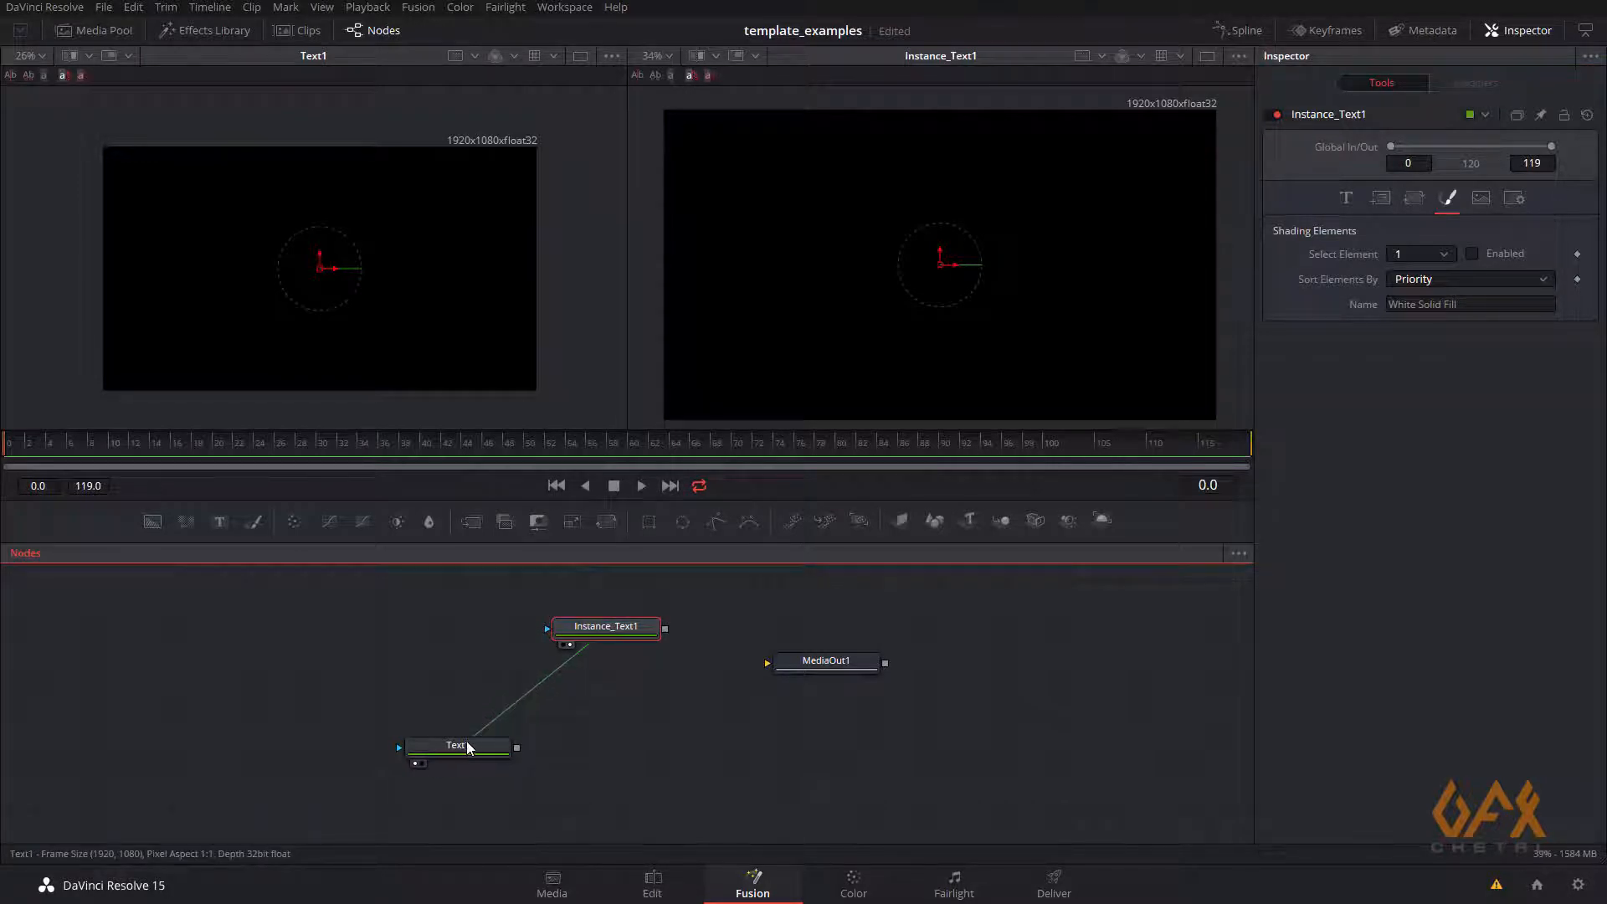
click(1472, 254)
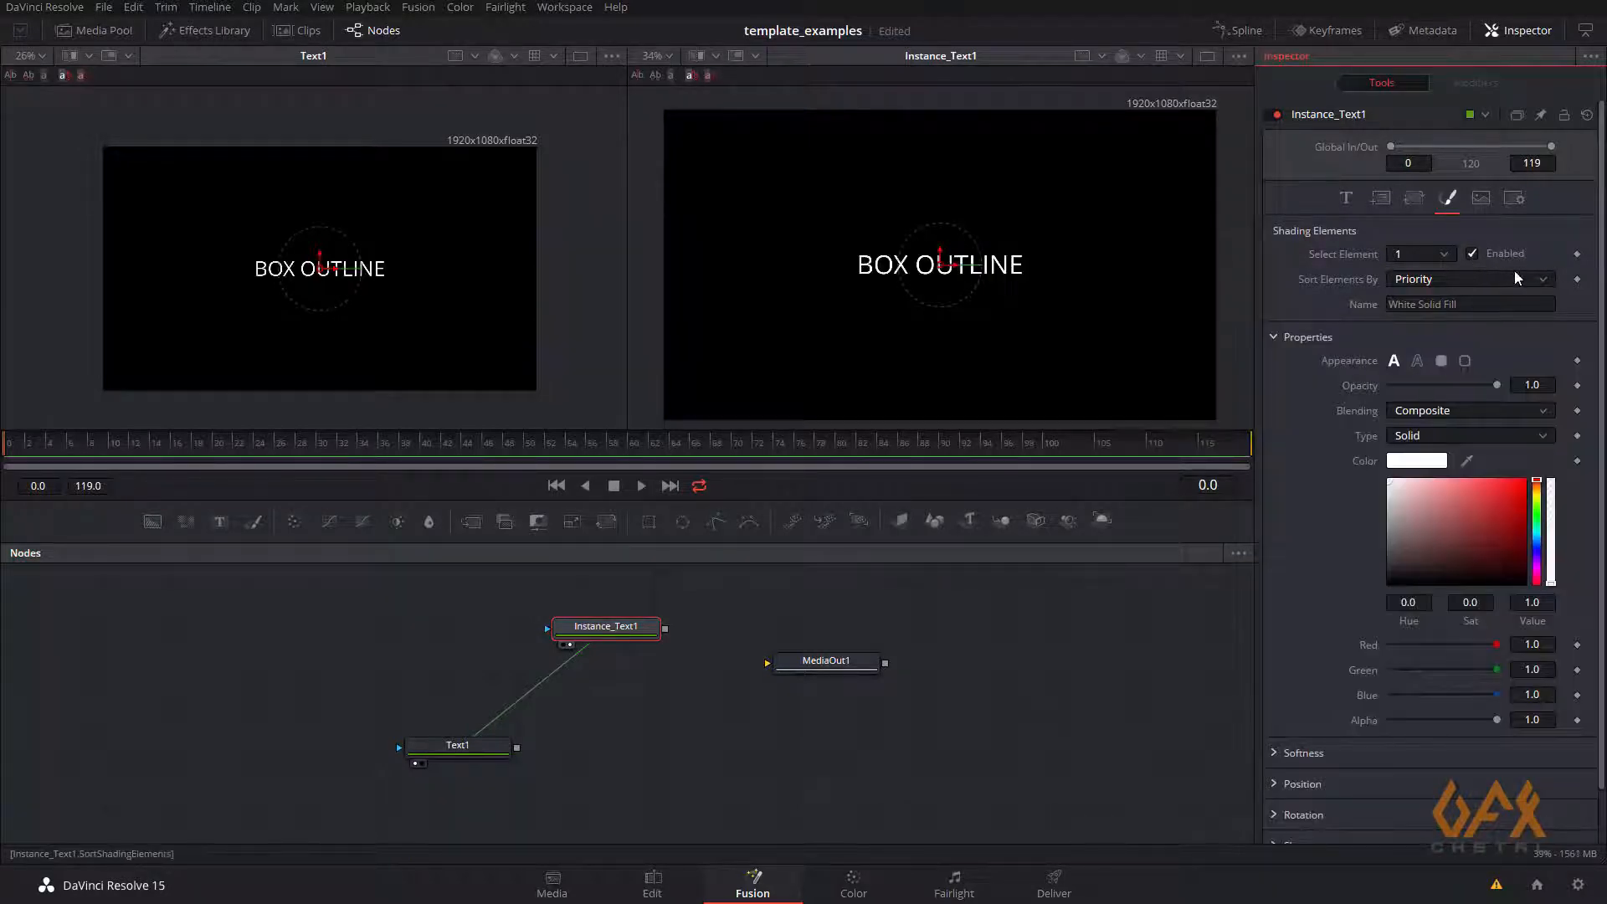
Deinstance the Enabled property of shading element 1 on Instance_Text1 and disable that element
right_click(1511, 251)
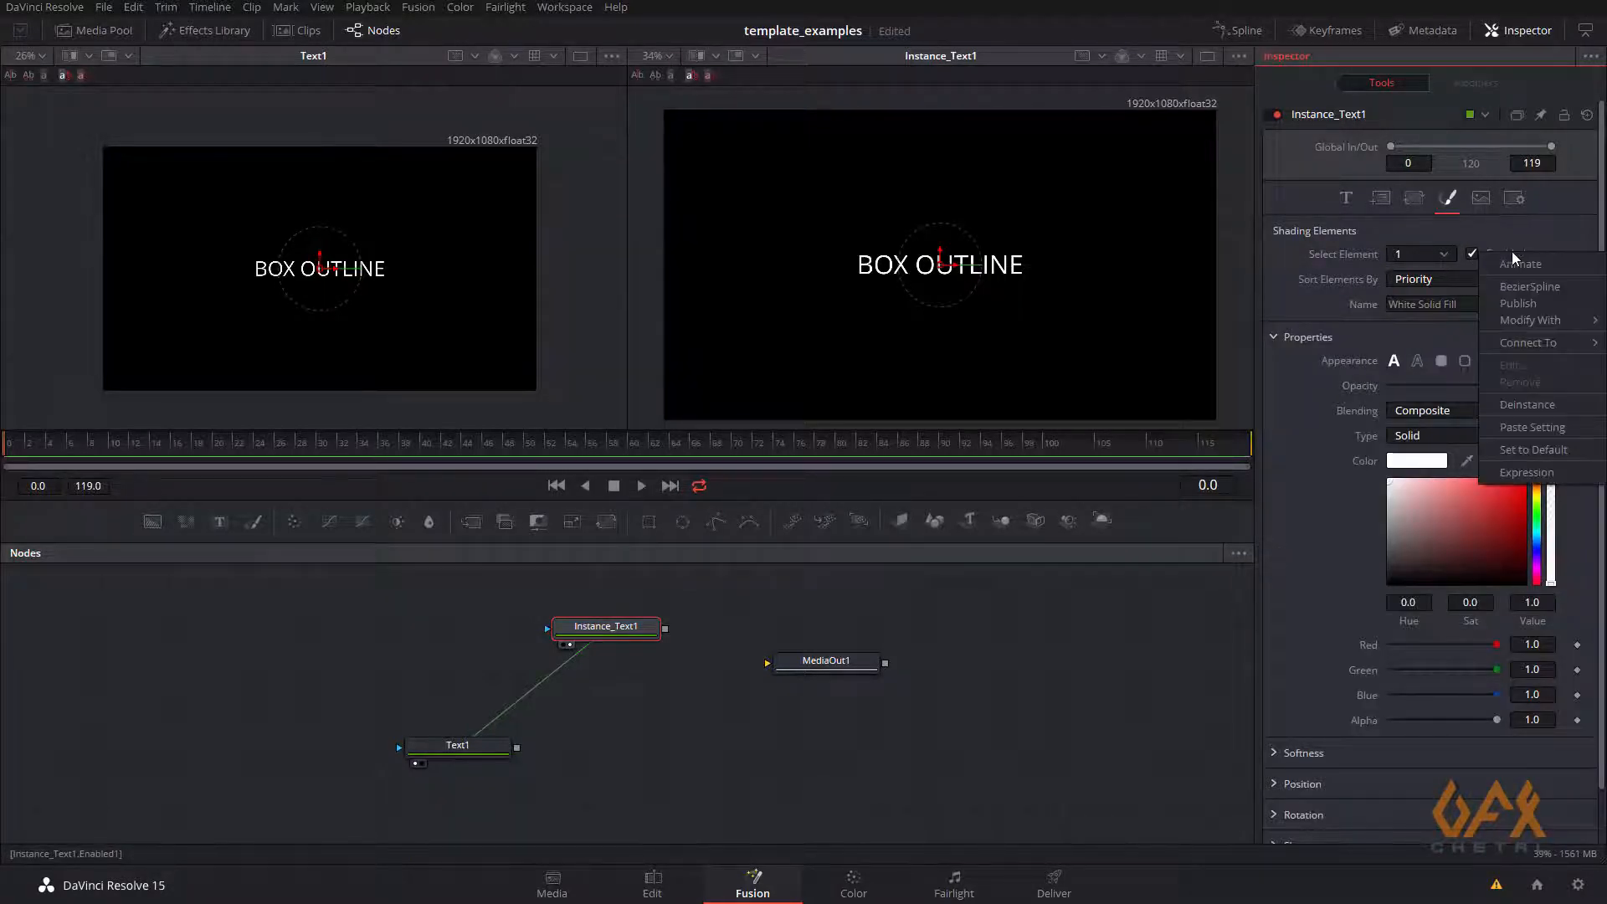
click(1522, 405)
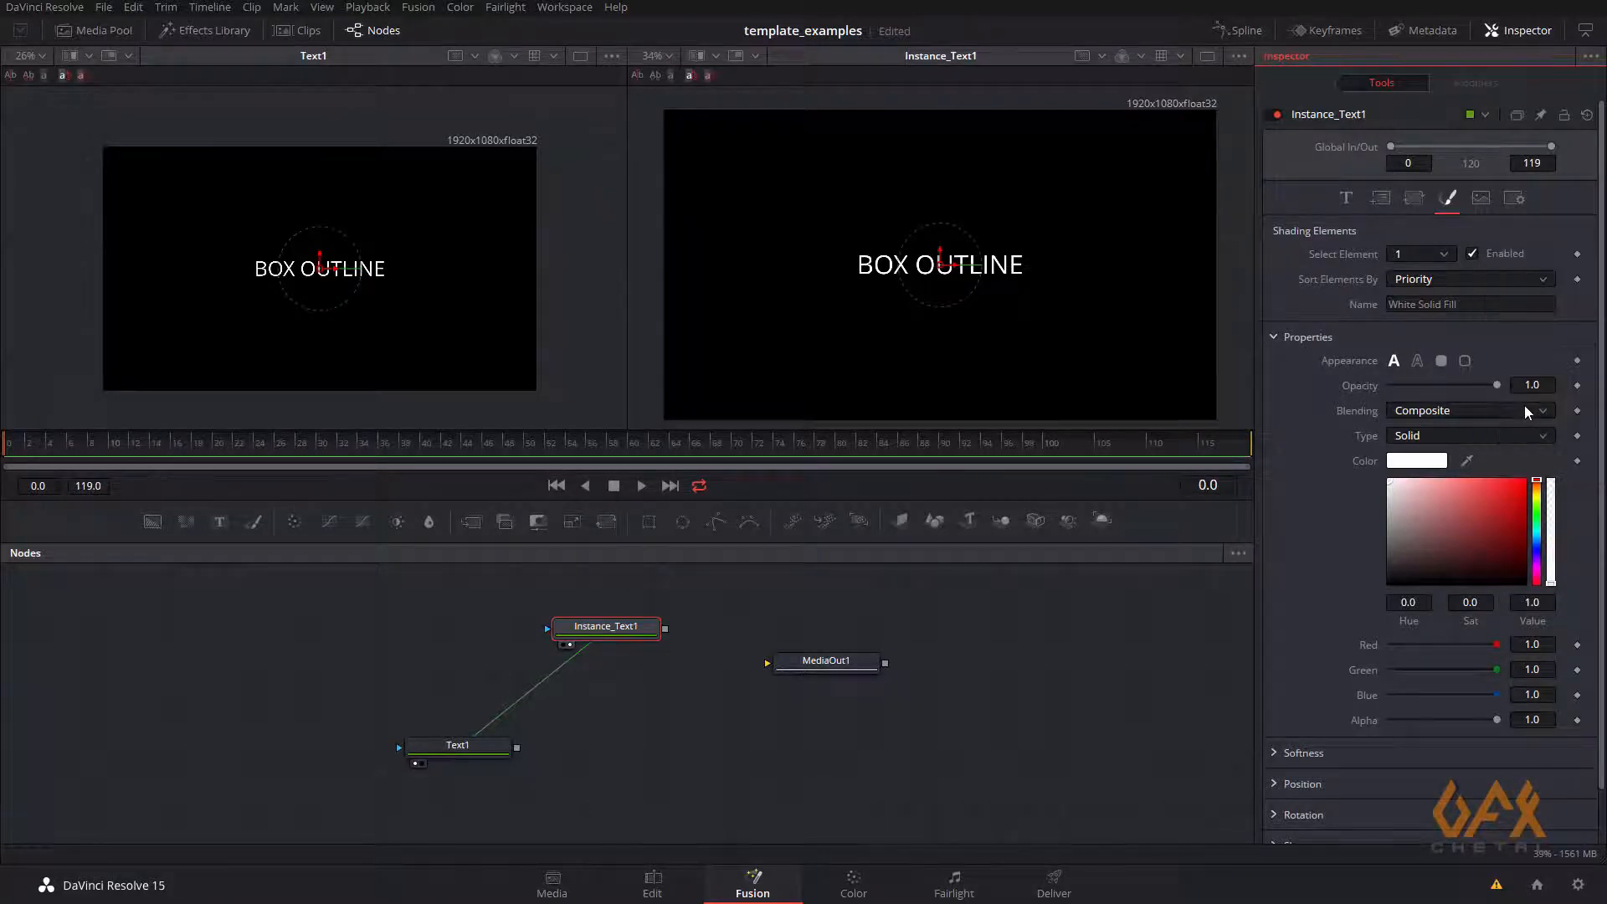
click(1471, 254)
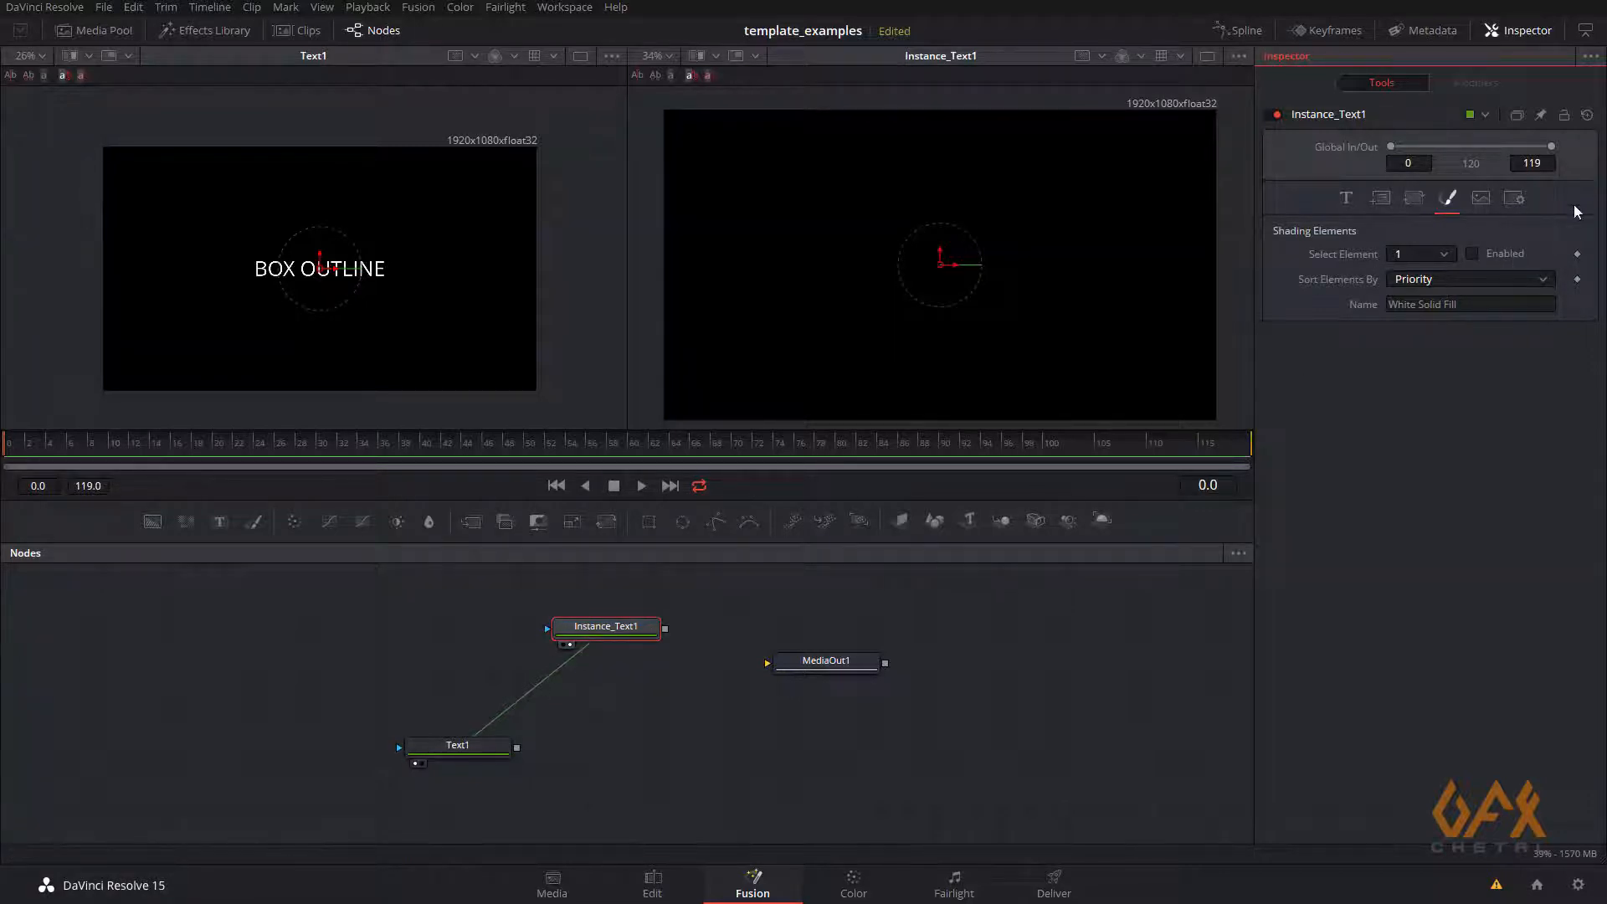
Deinstance the Enabled property of shading element 4, Blue Border, on Instance_Text1 and enable that element
click(1406, 253)
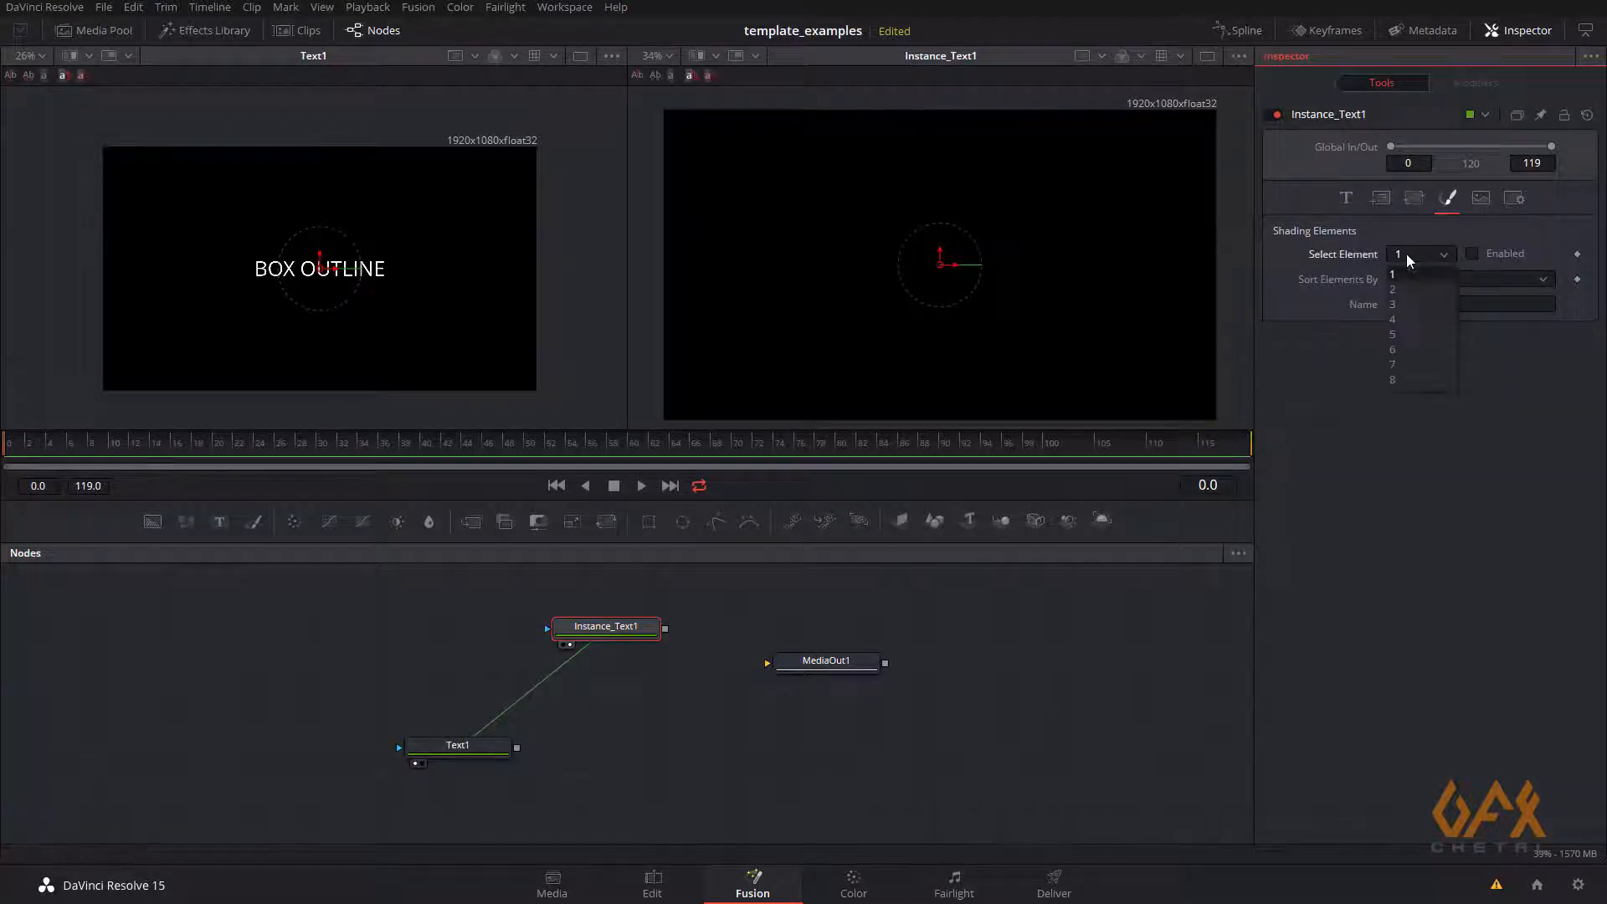
click(1407, 319)
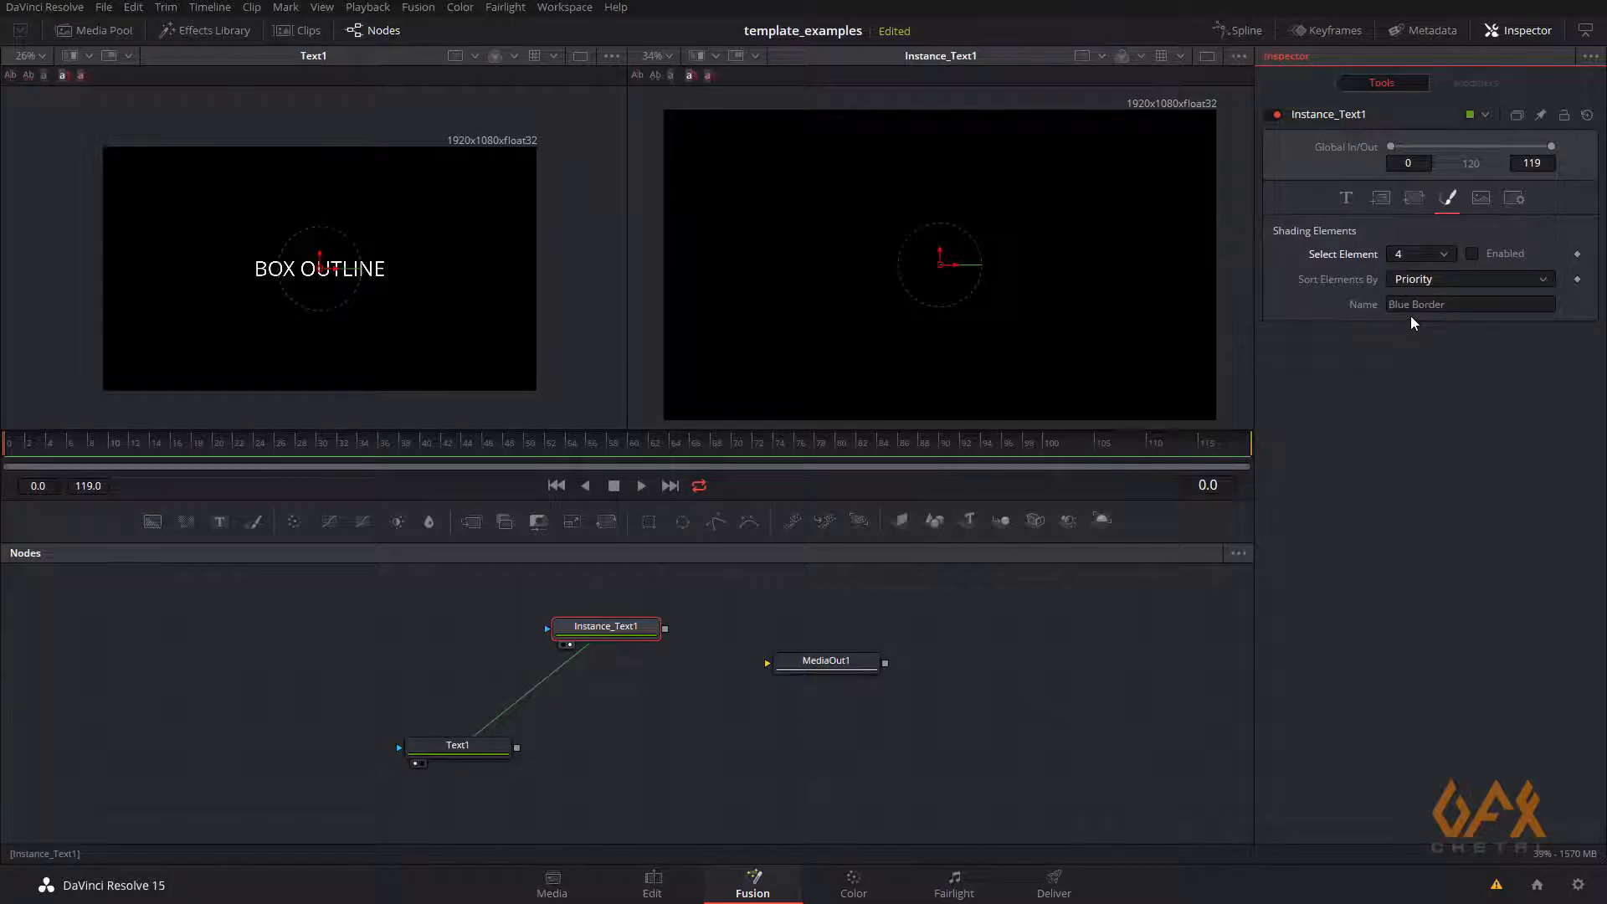
right_click(1509, 254)
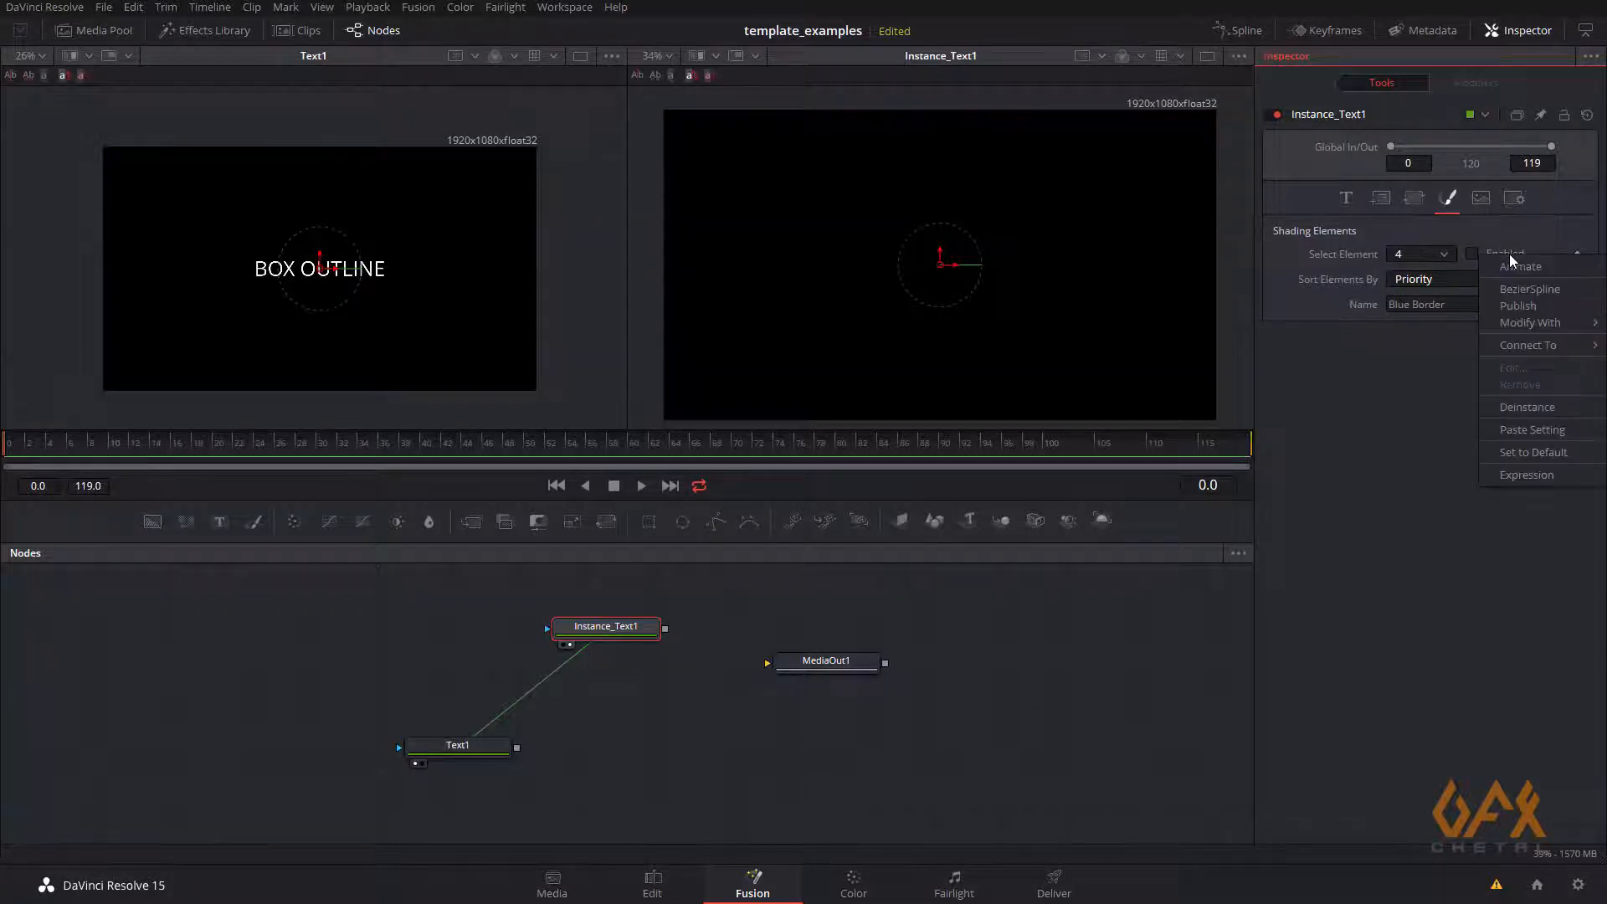
click(1524, 405)
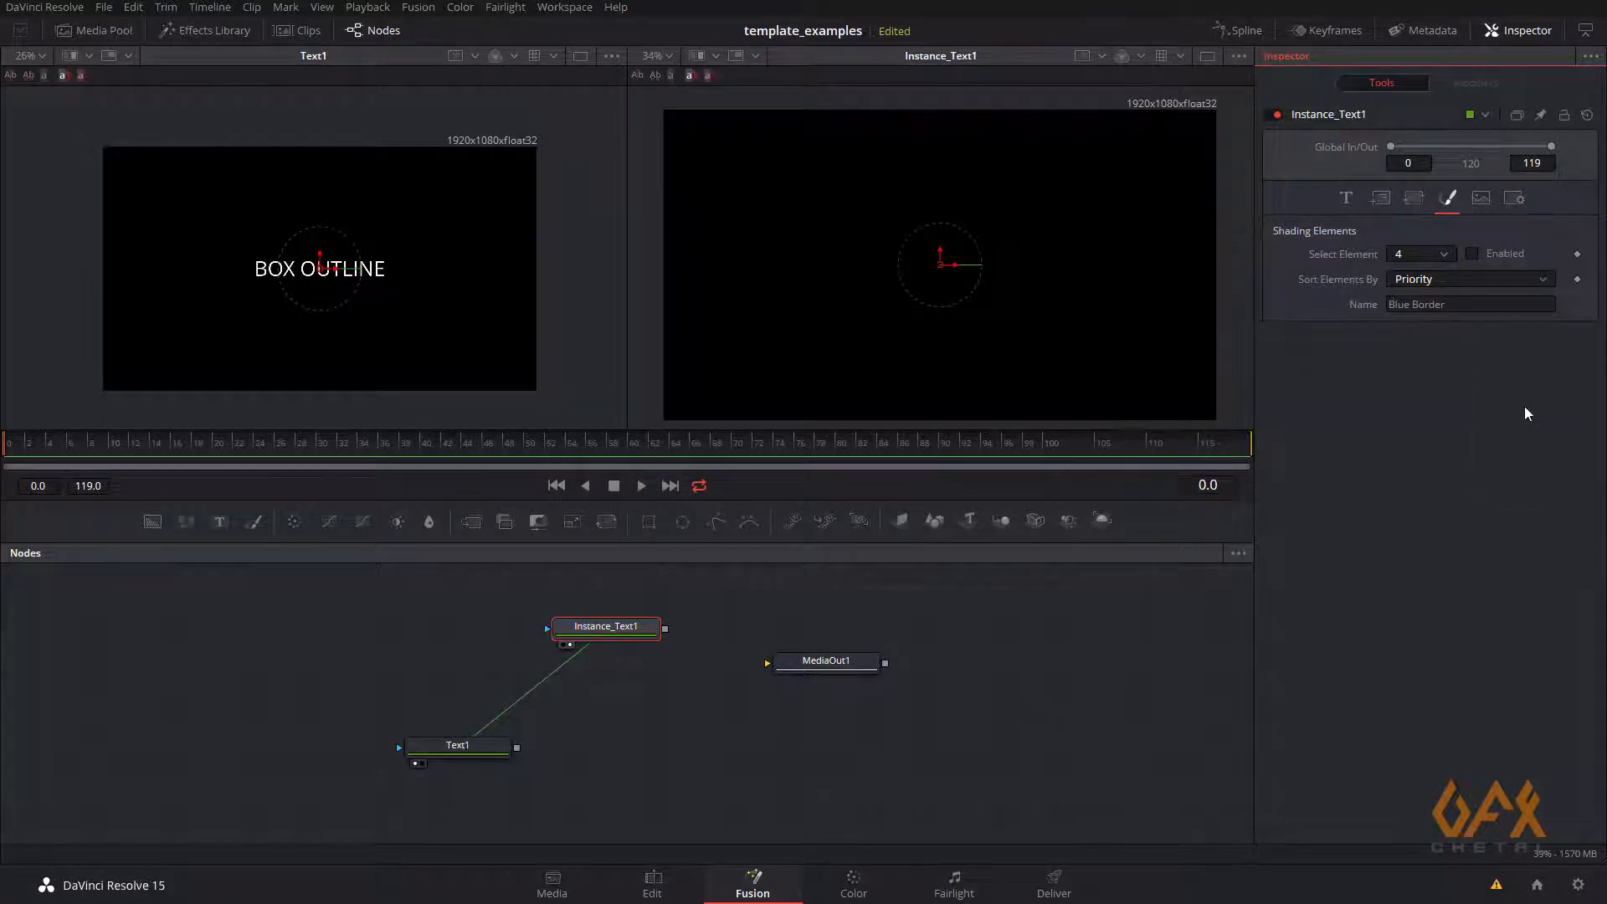
click(1473, 253)
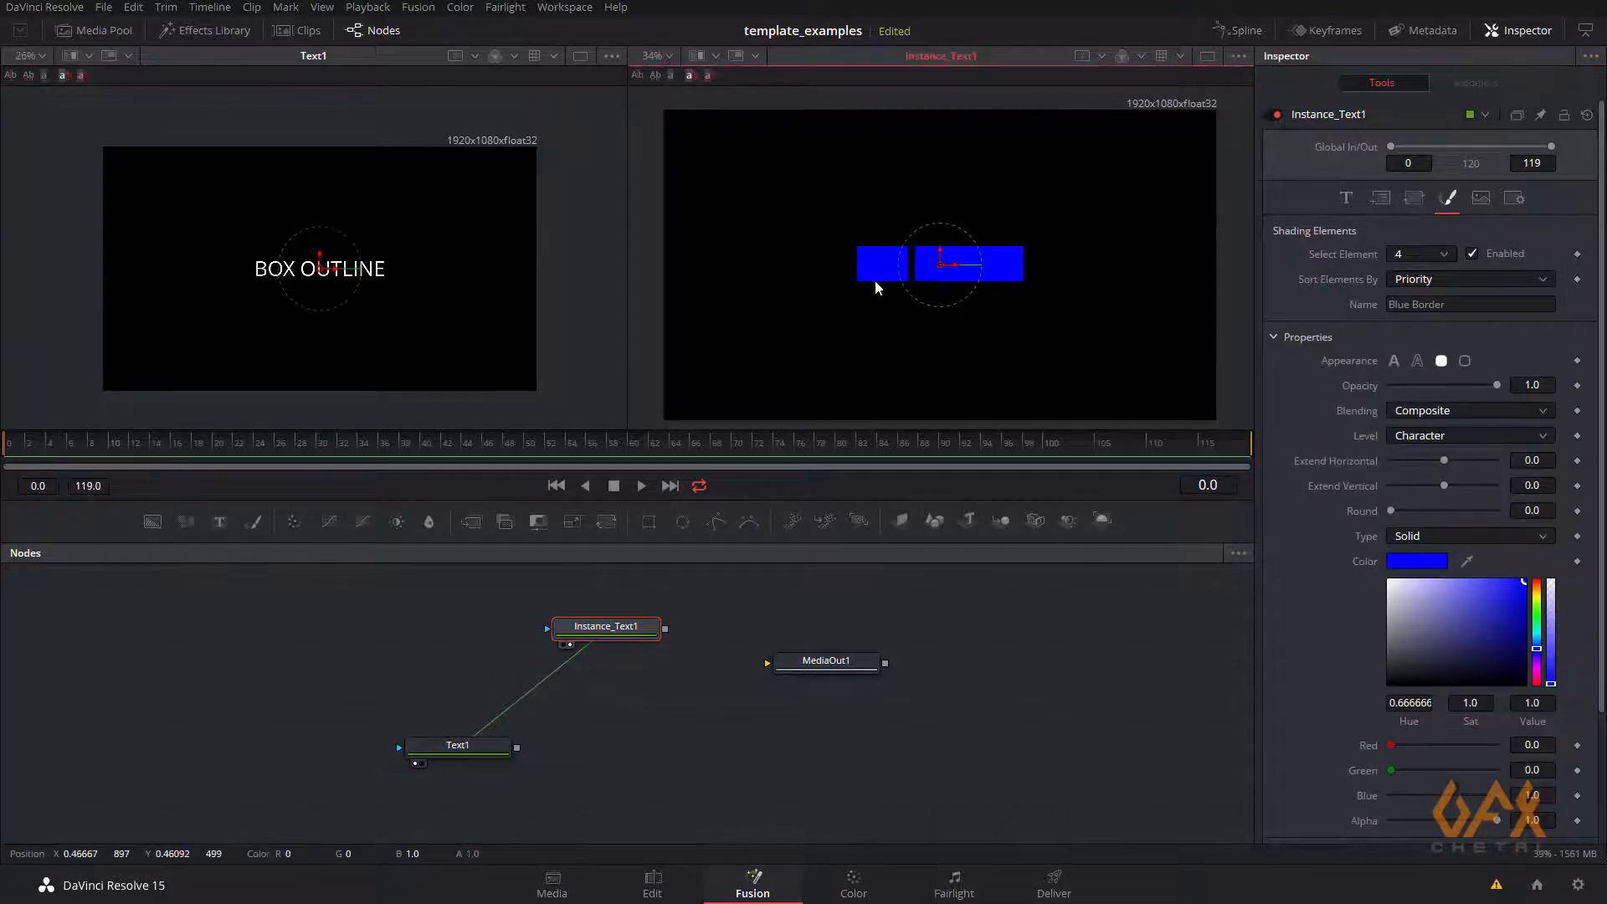
drag(876, 280, 822, 283)
scroll(970, 290, up, 3)
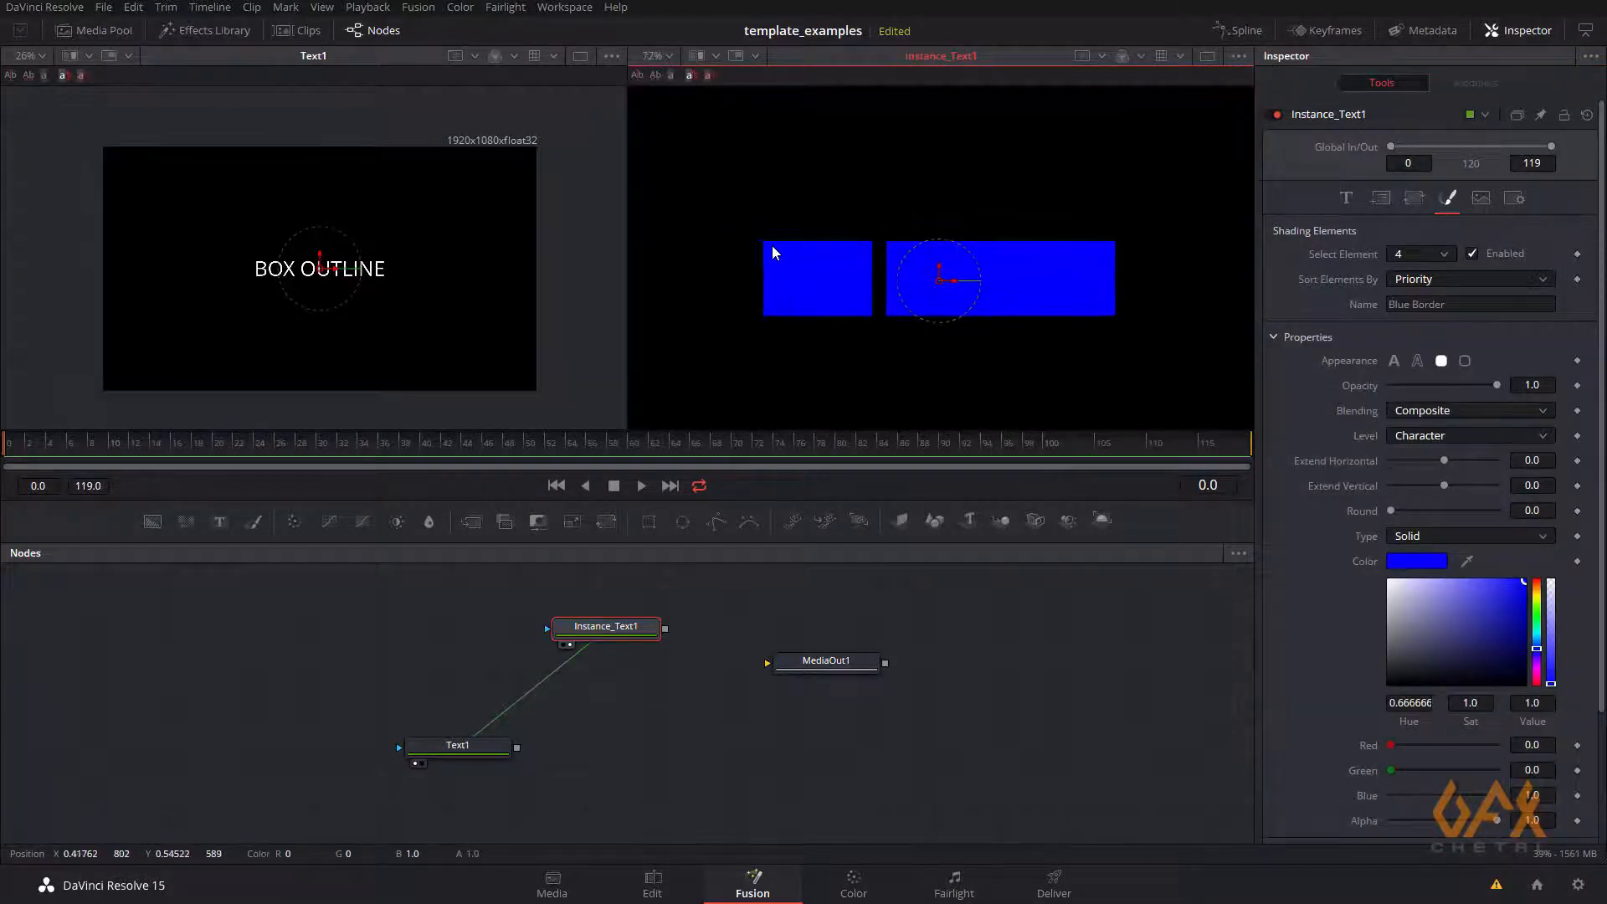
Re-enable shading element 1, White Solid Fill, on Instance_Text1
click(1426, 255)
click(1400, 272)
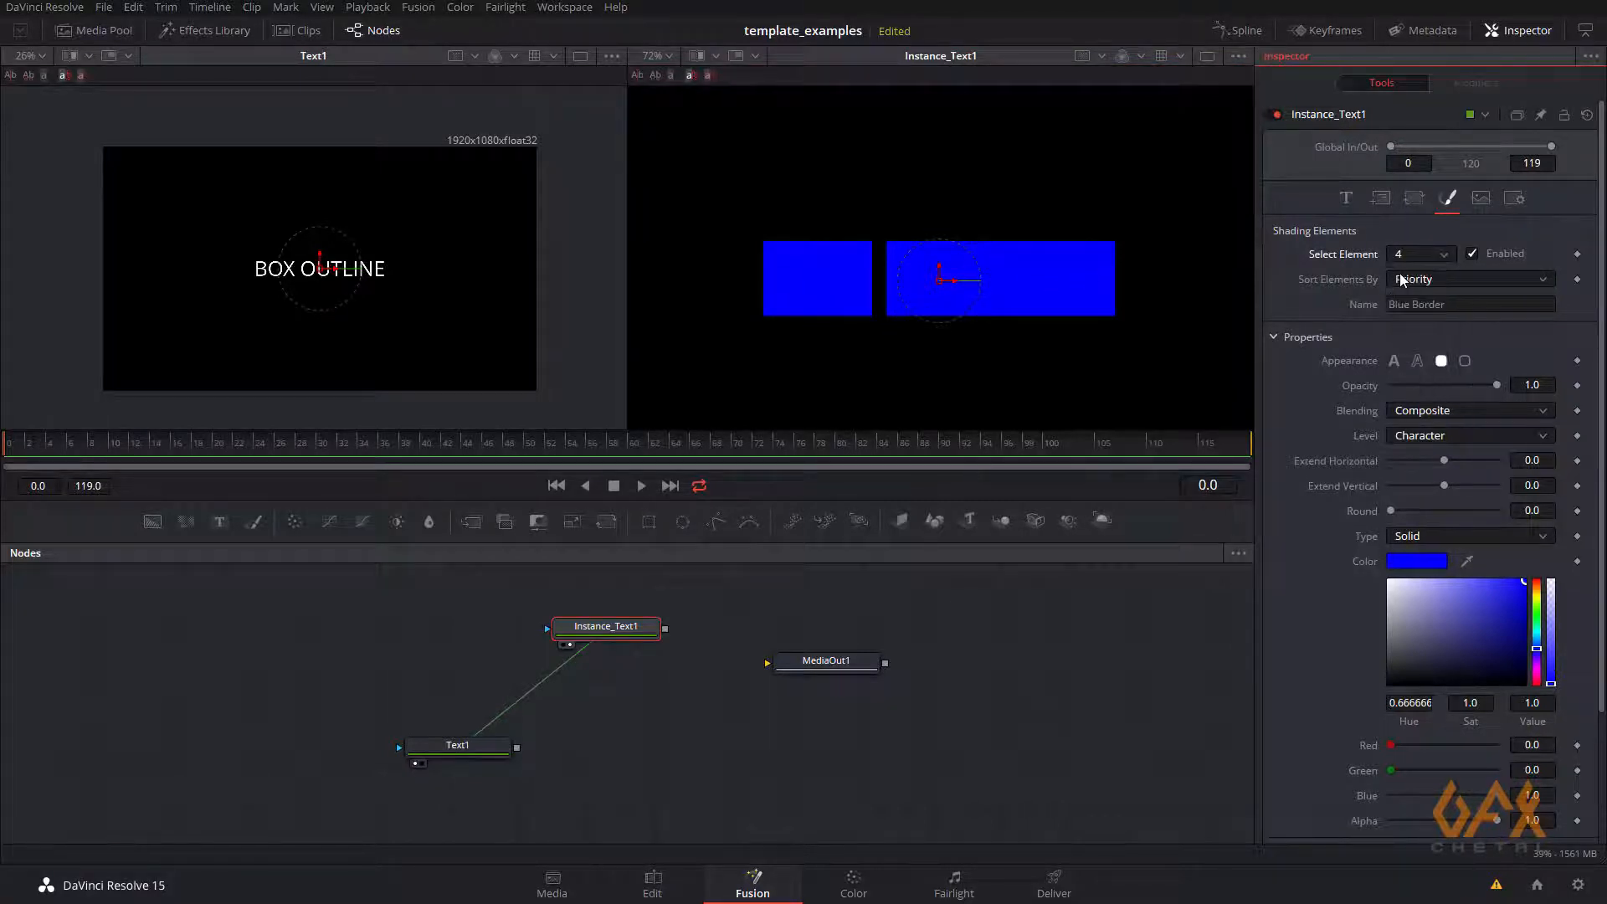
click(1461, 255)
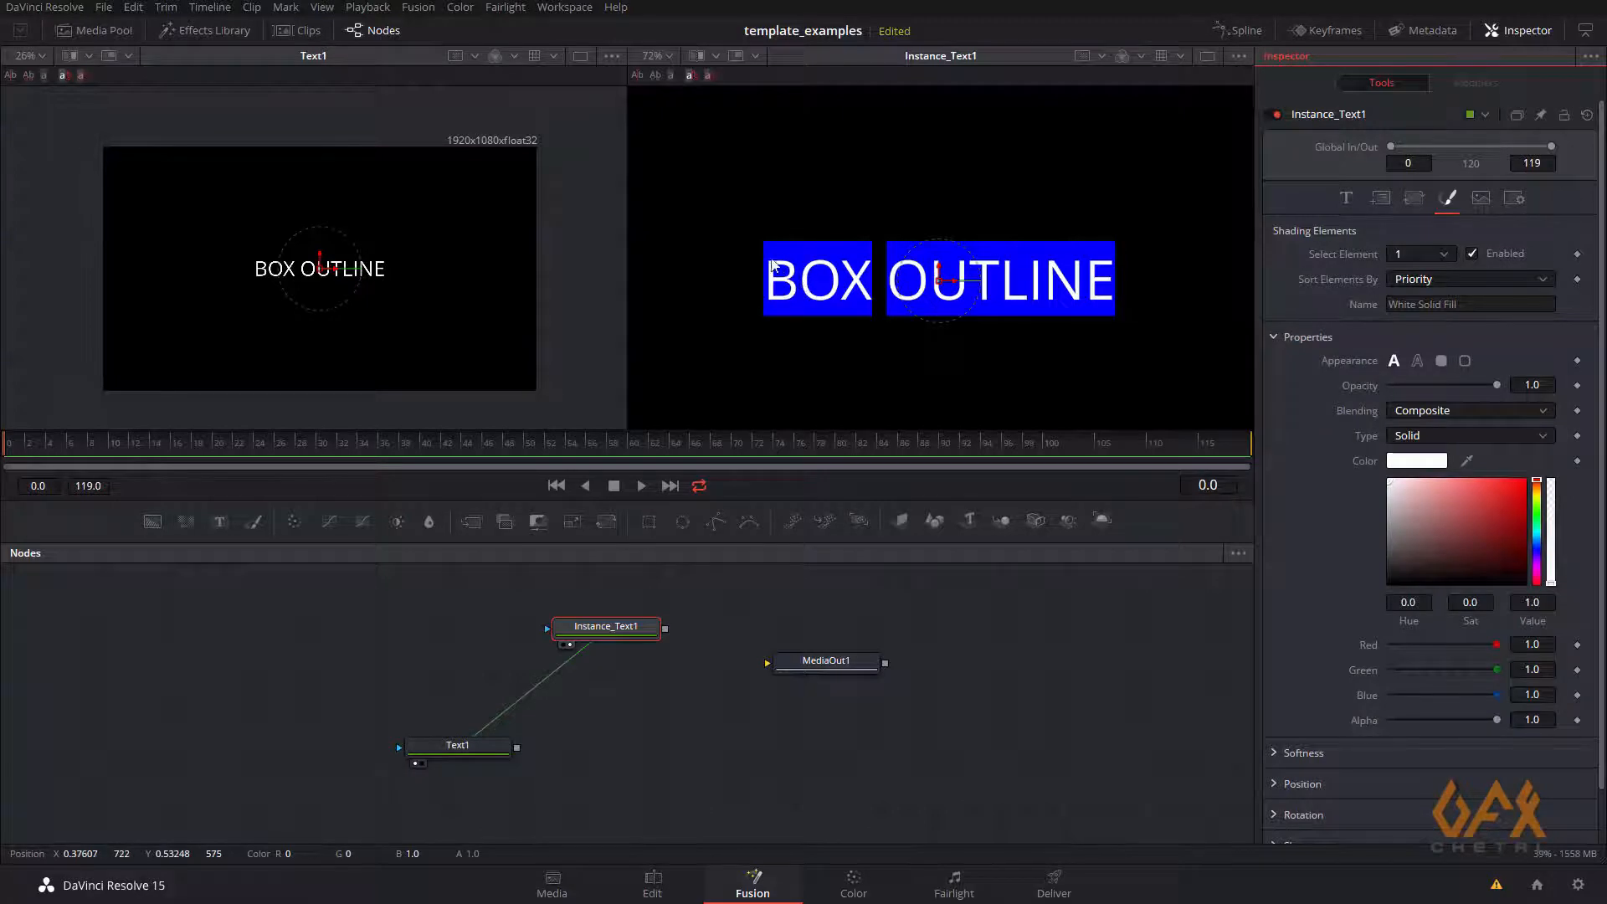
Set the Level of shading element 4, Blue Border, on Instance_Text1 to Line
click(1415, 255)
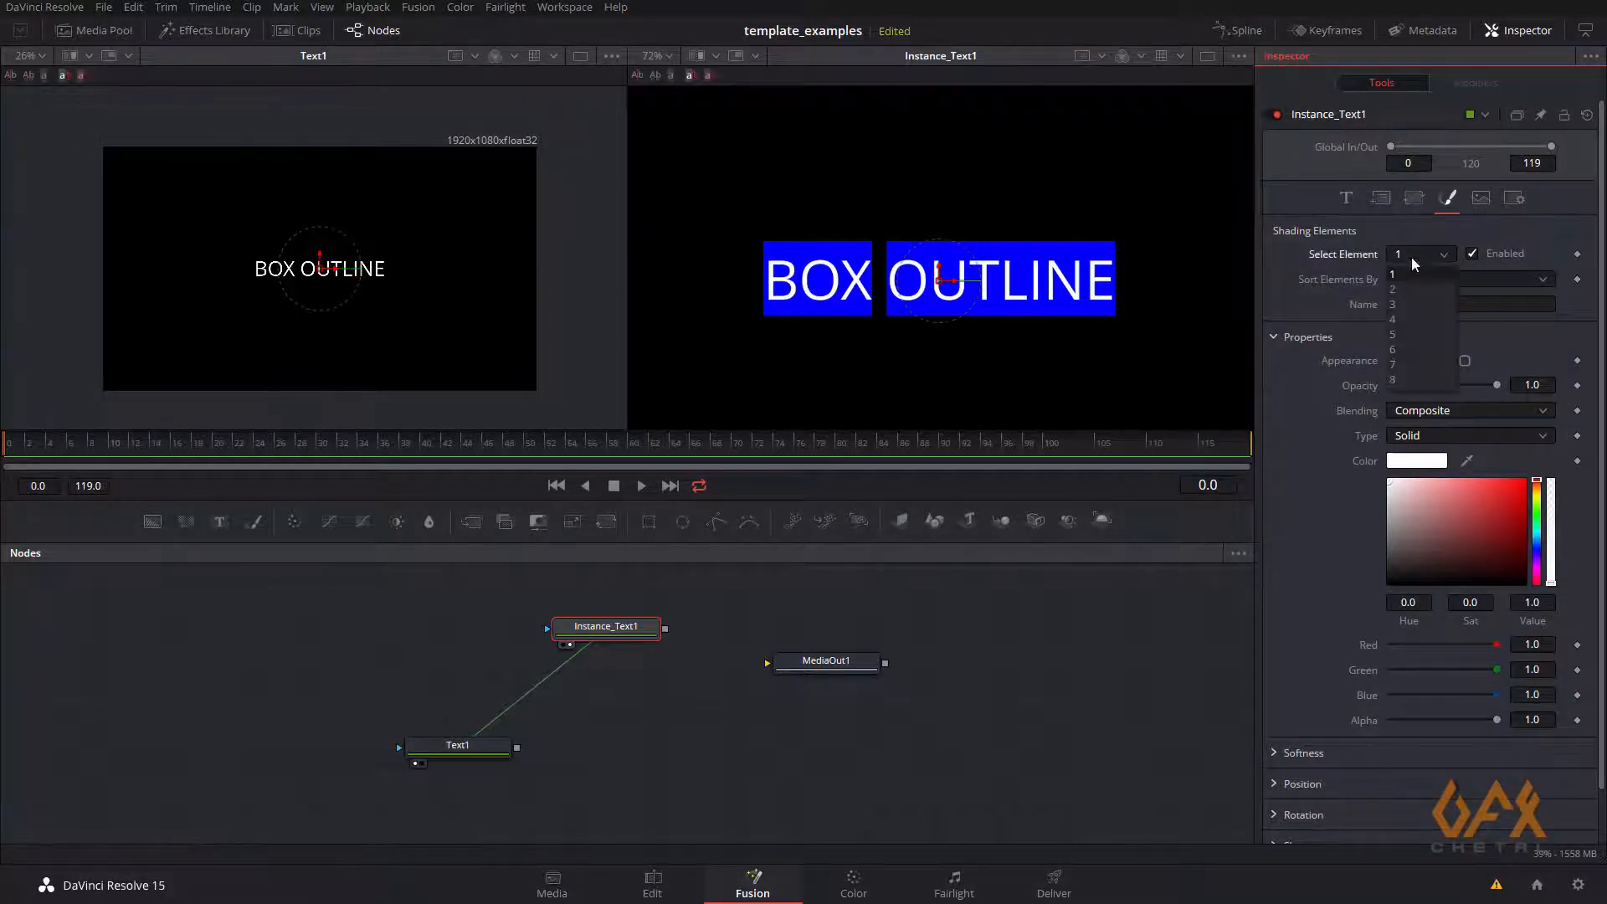
click(1405, 319)
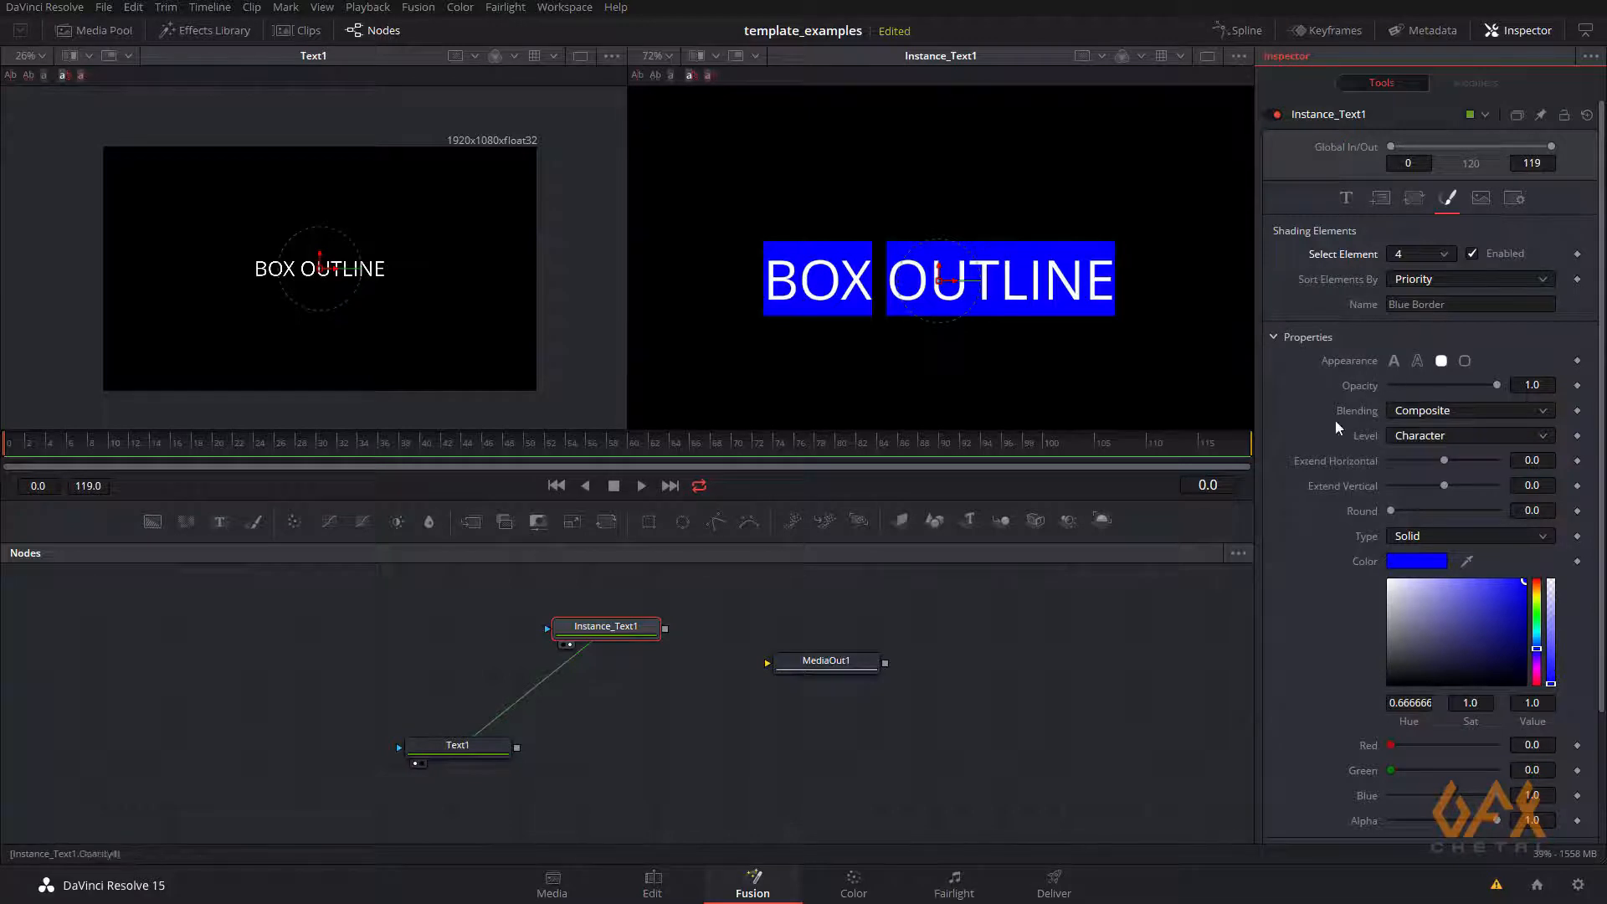
click(1433, 438)
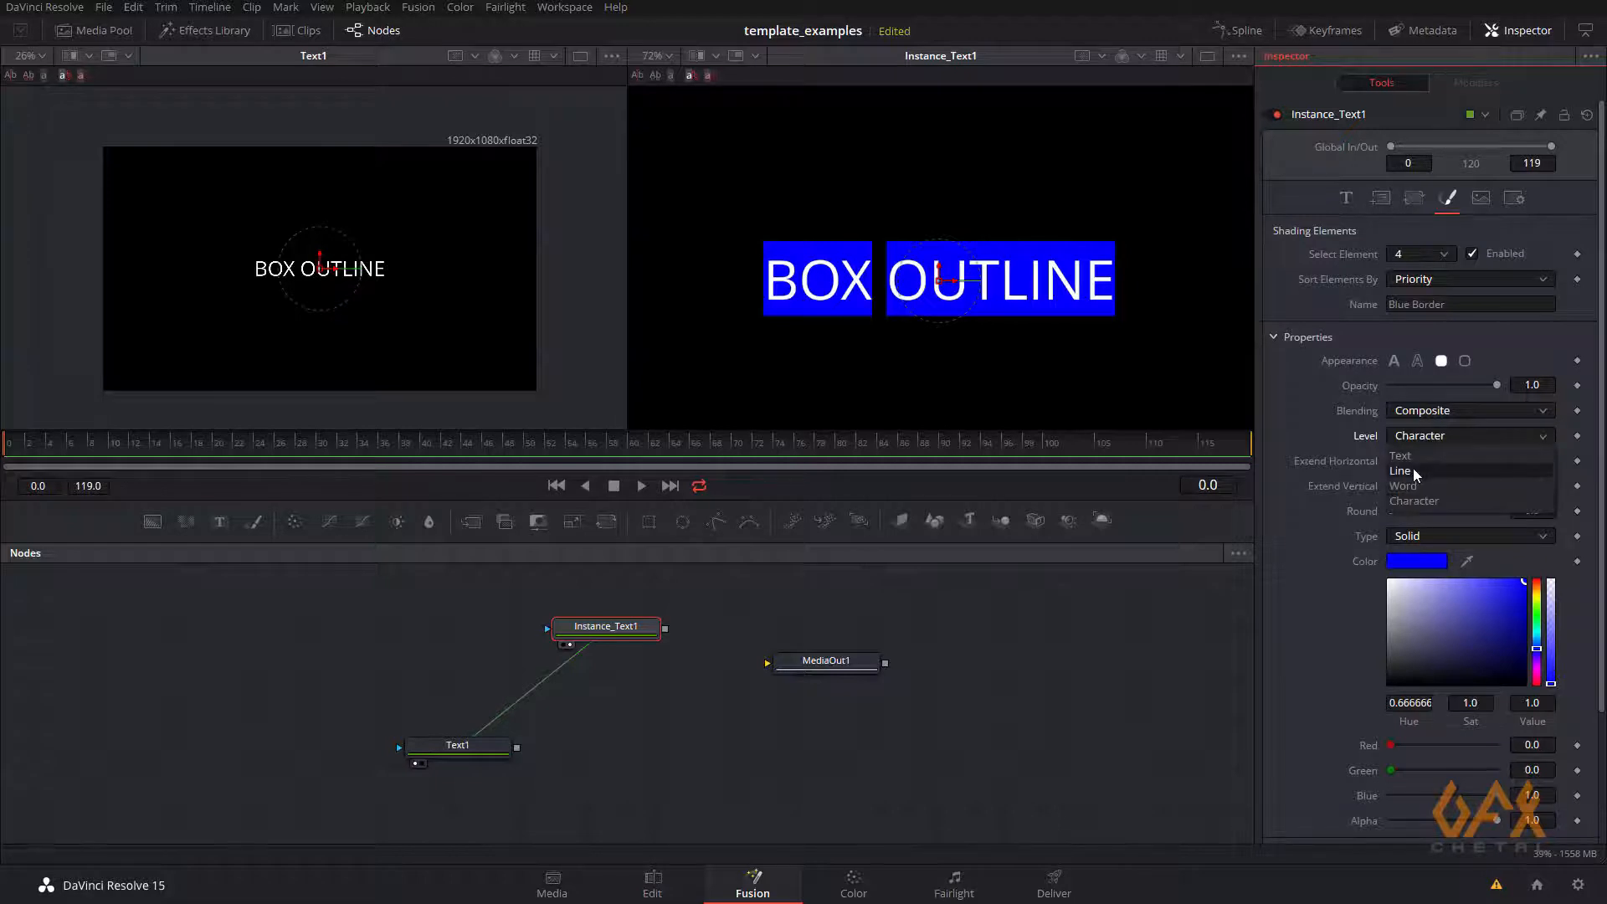
click(1413, 469)
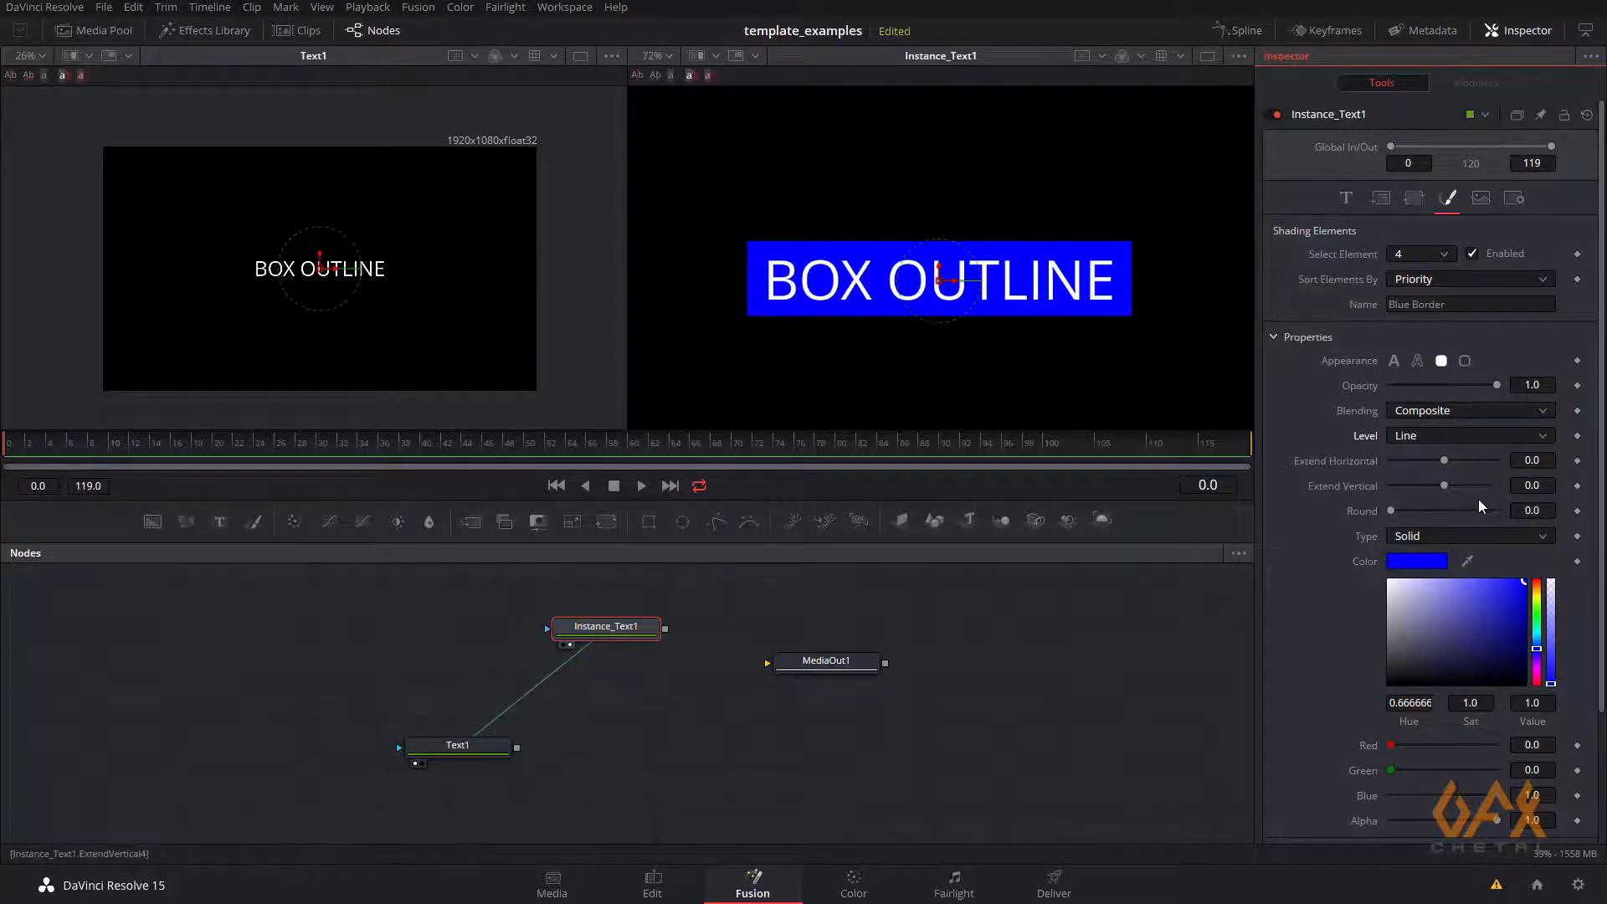
Extend the Blue Border element on Instance_Text1 by 0.19 horizontally and 0.1 vertically, and disable shading element 1, White Solid Fill
drag(1443, 461, 1448, 462)
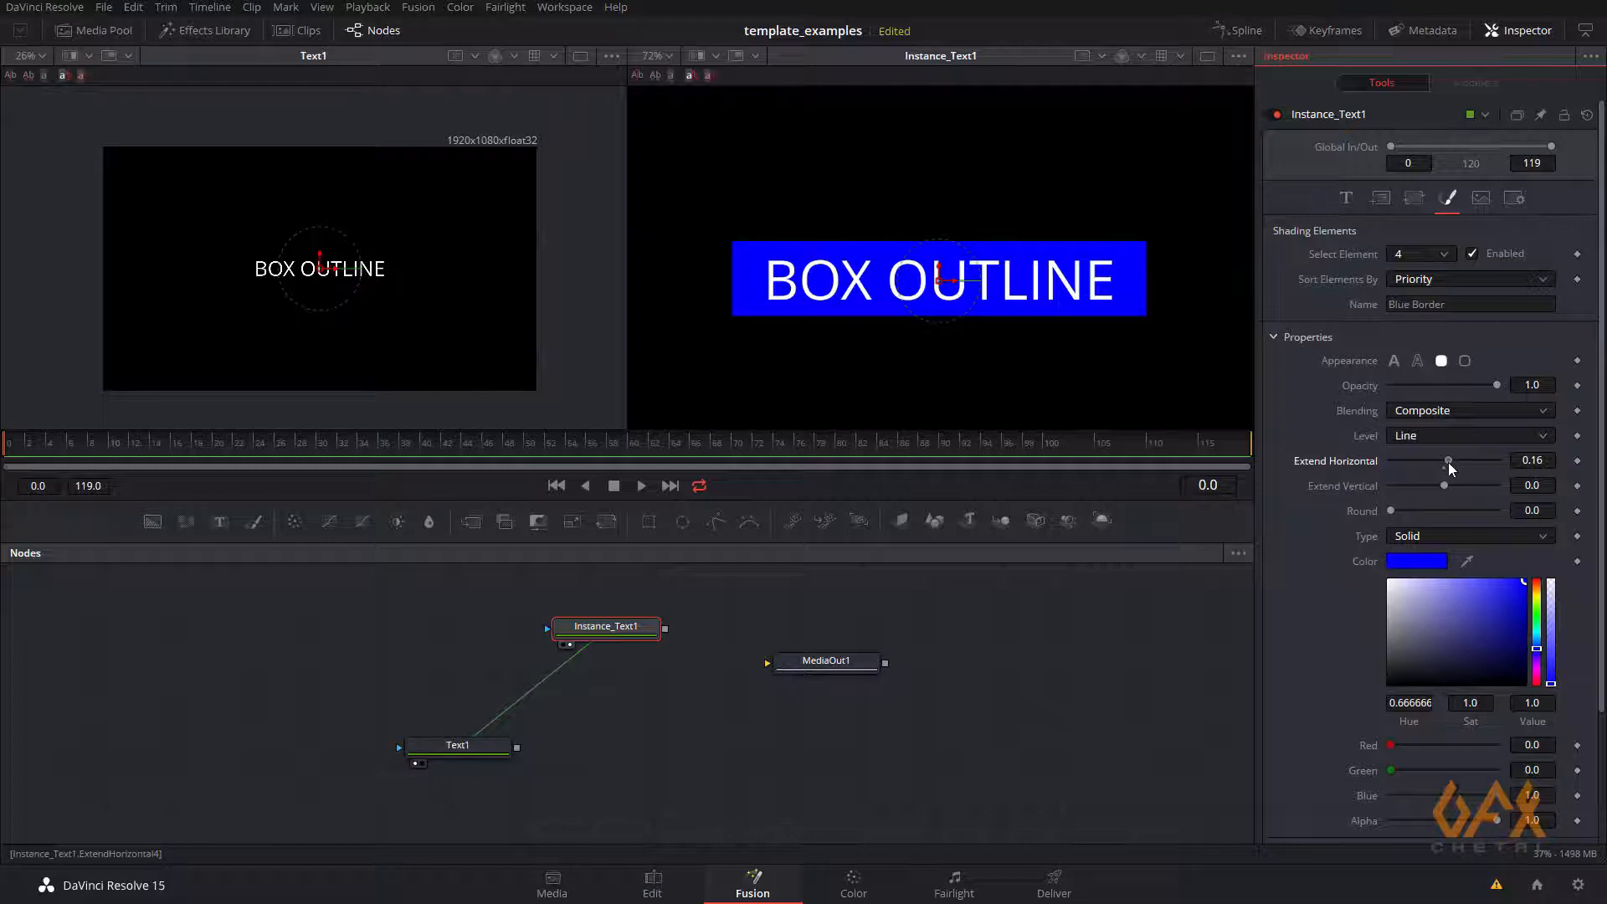
drag(1444, 485, 1450, 460)
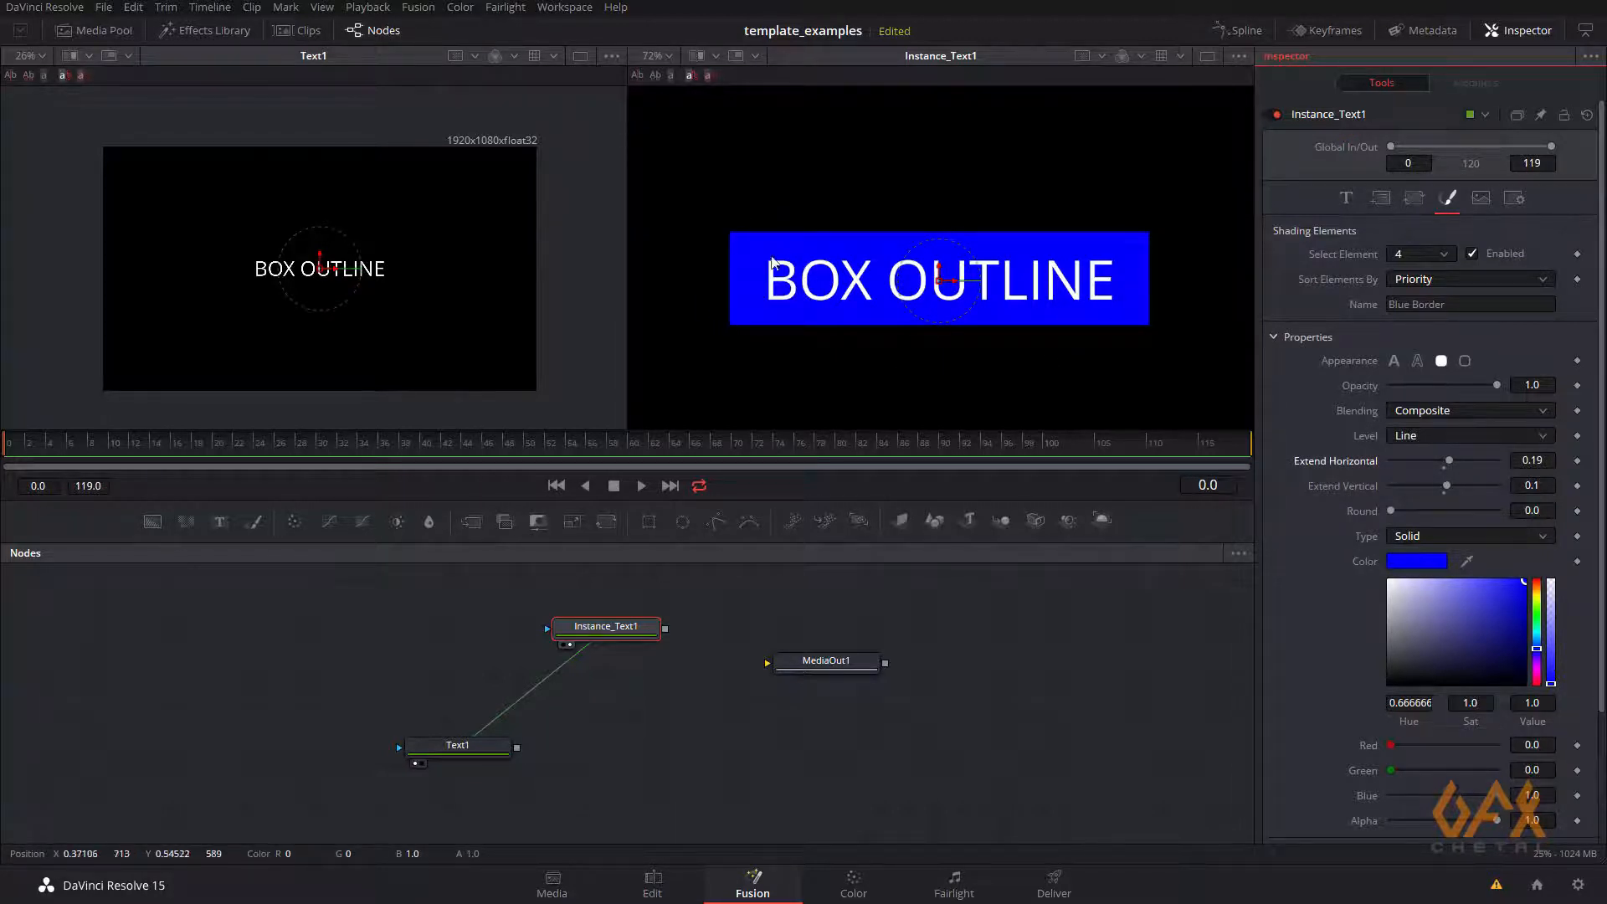
scroll(1404, 253, up, 3)
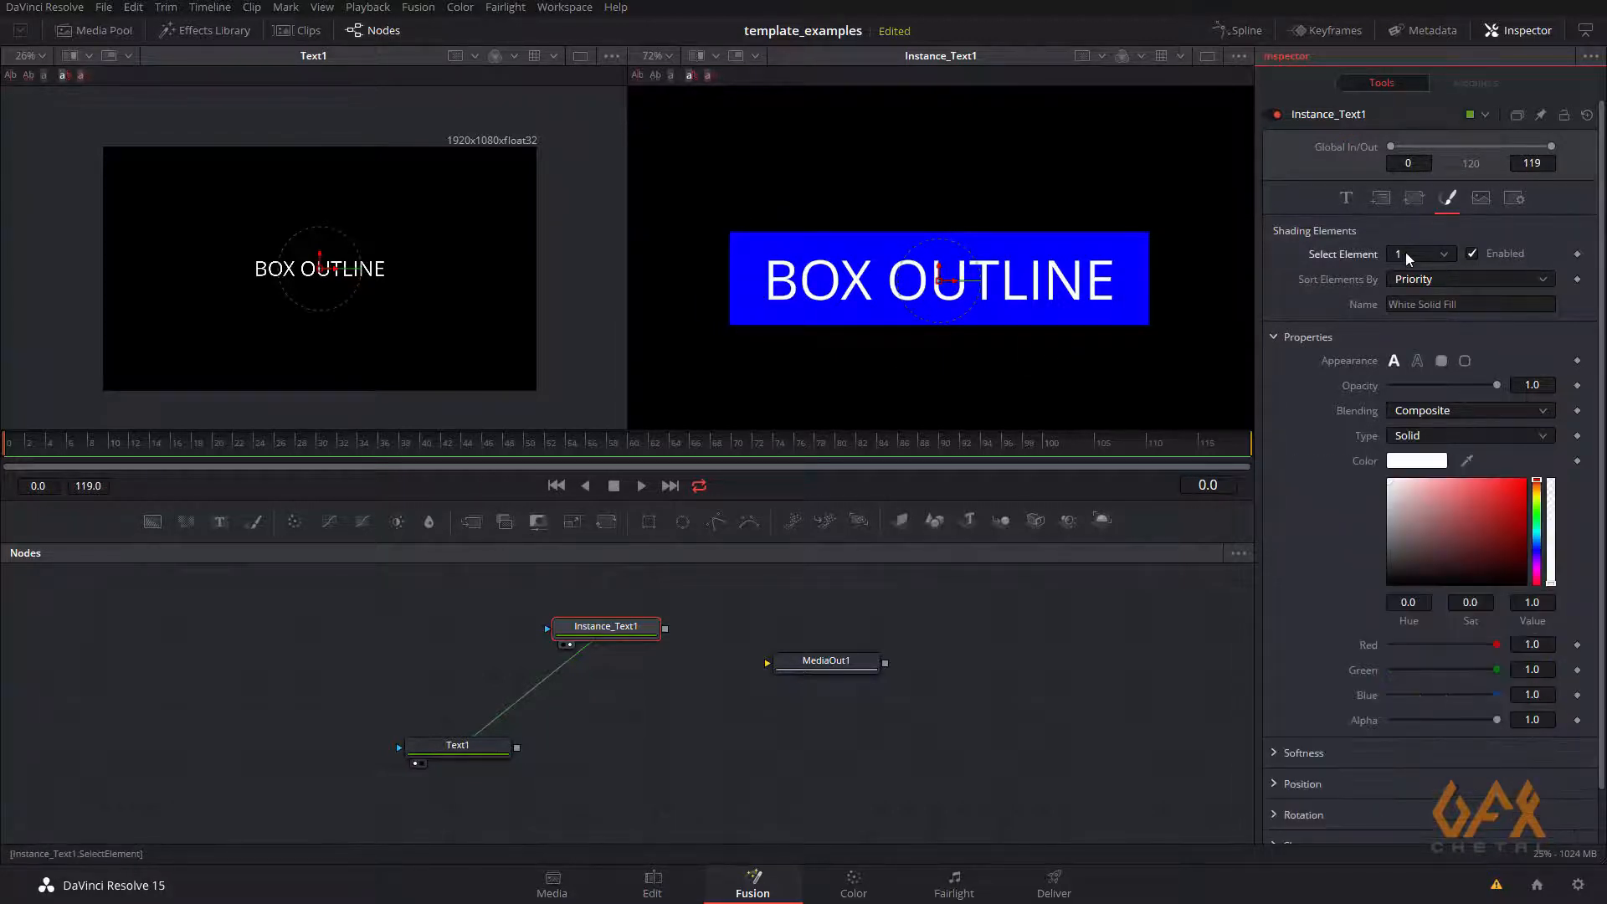
click(1472, 253)
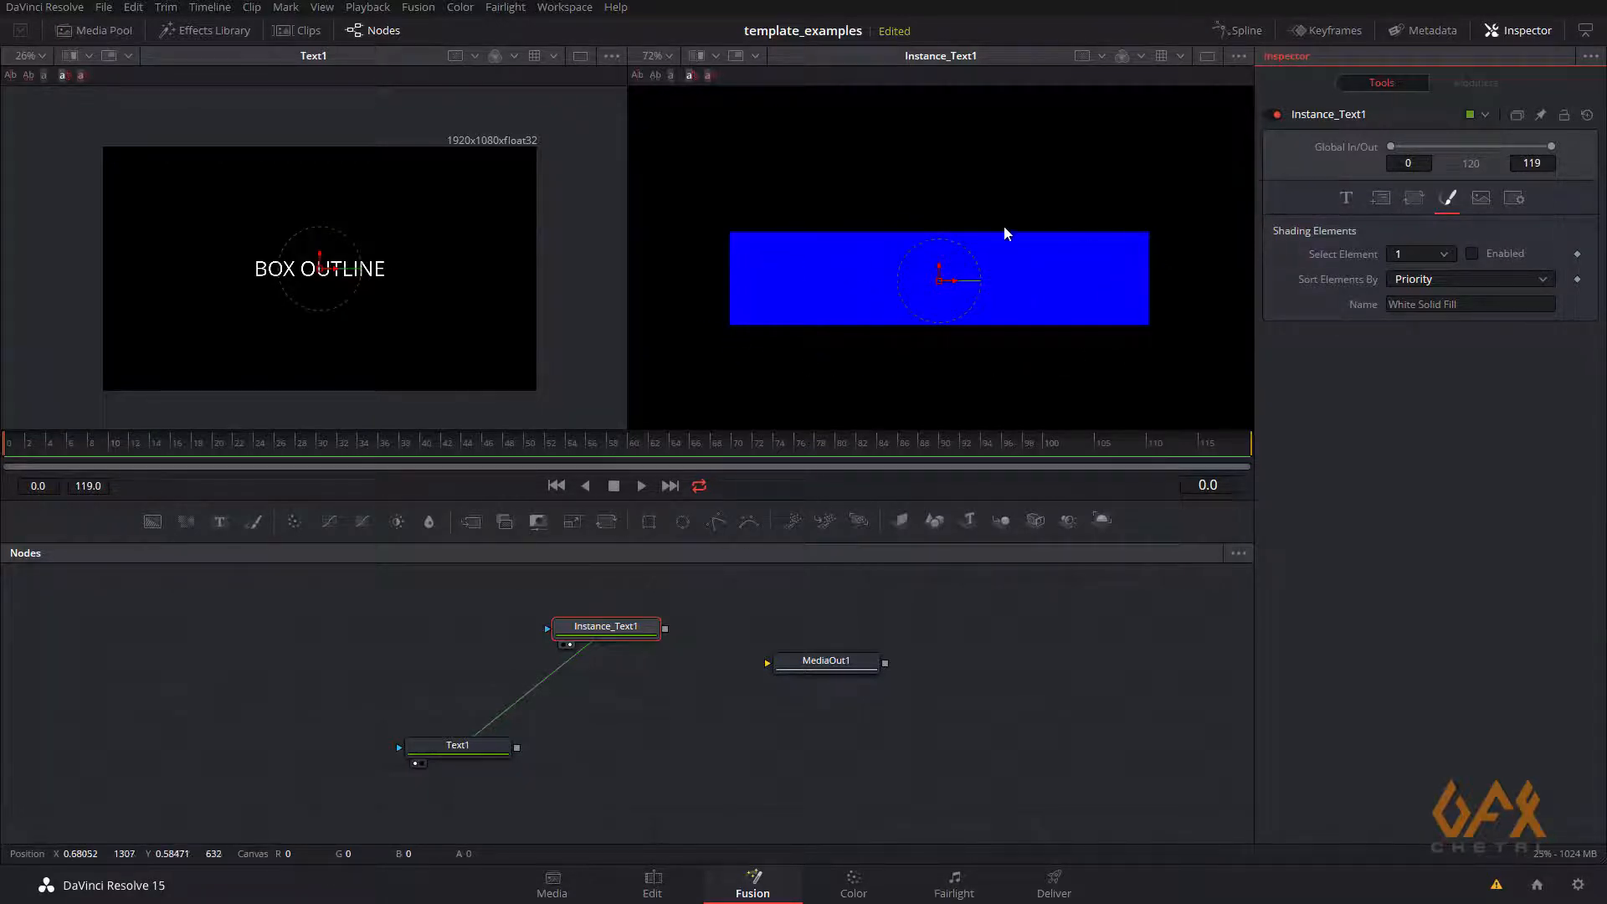
Try a slightly different Size on Text1 to test the linked box, and undo the change
drag(396, 273, 330, 261)
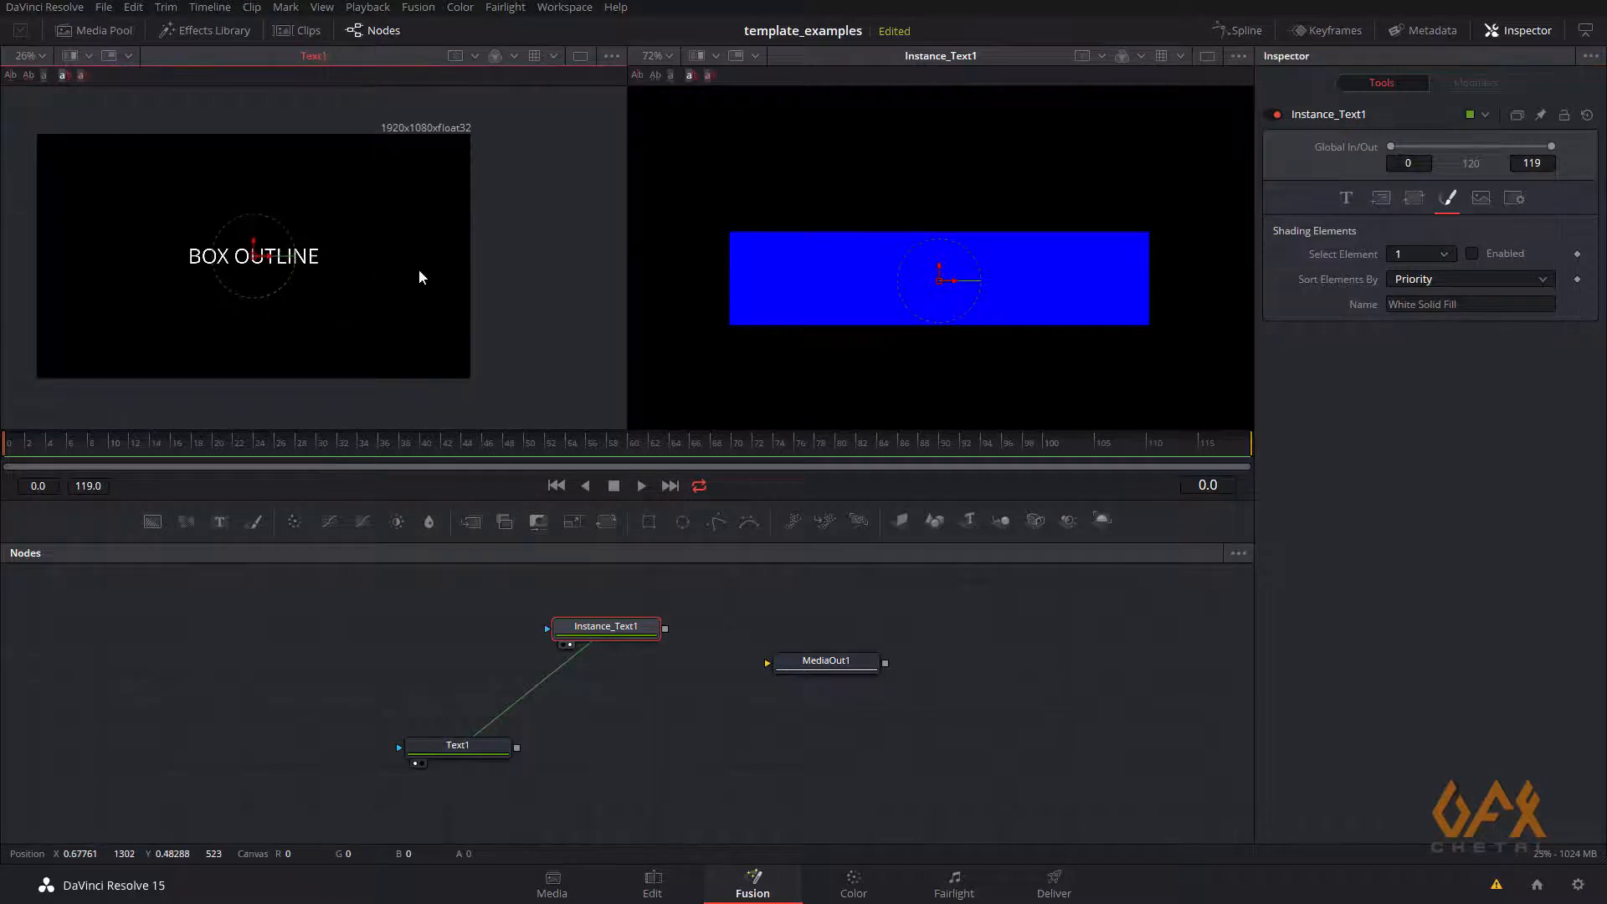
scroll(330, 261, up, 4)
drag(166, 322, 243, 343)
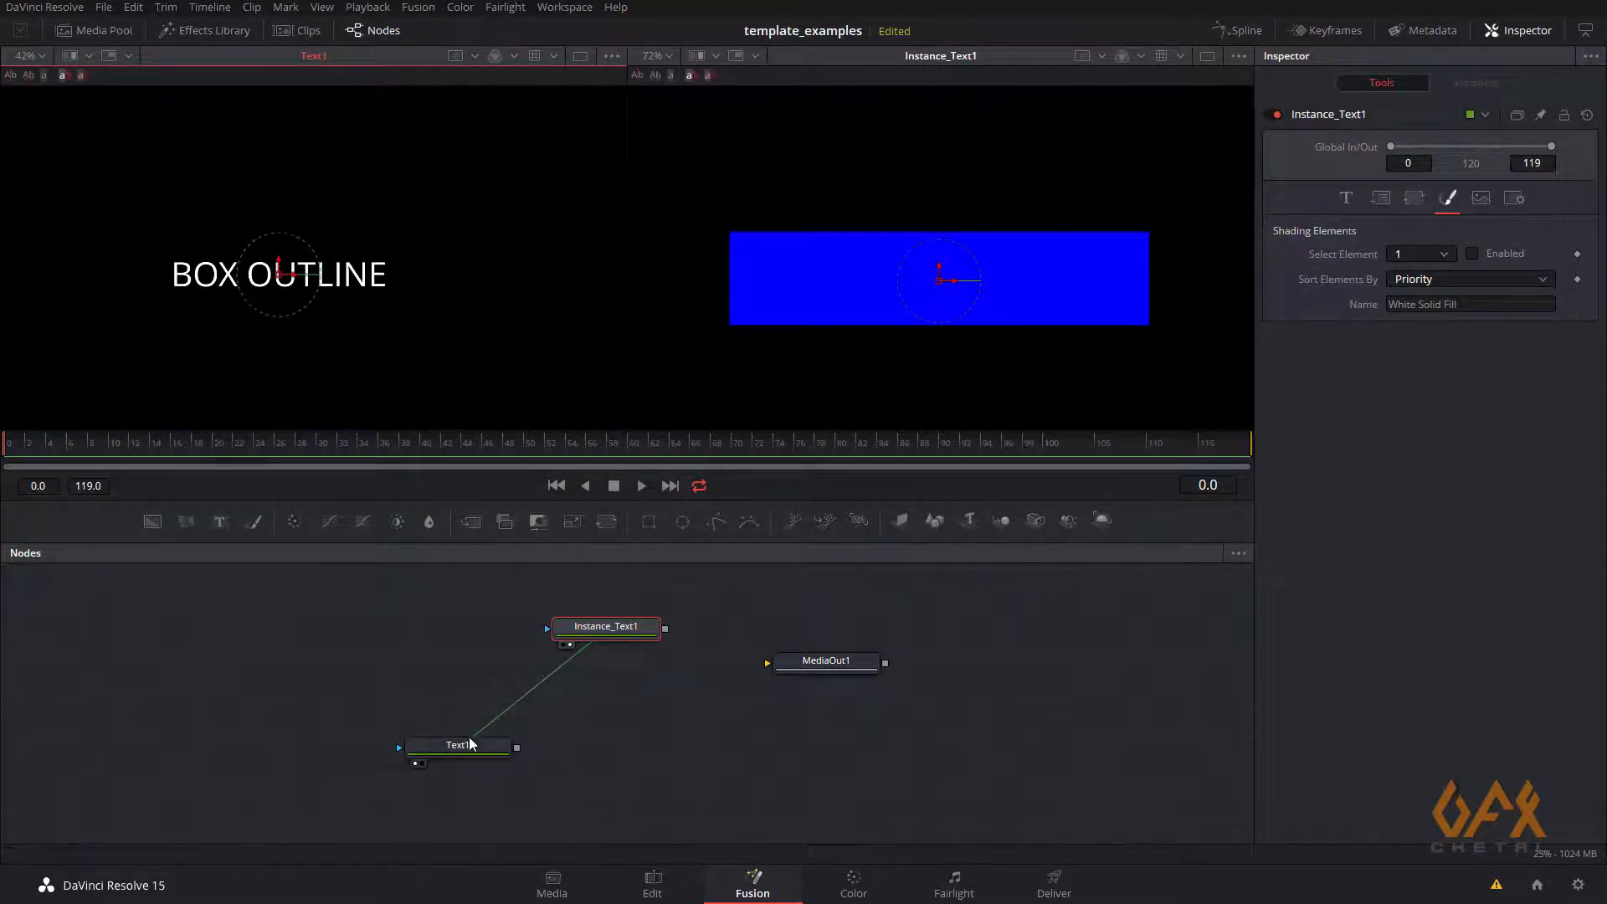
click(445, 749)
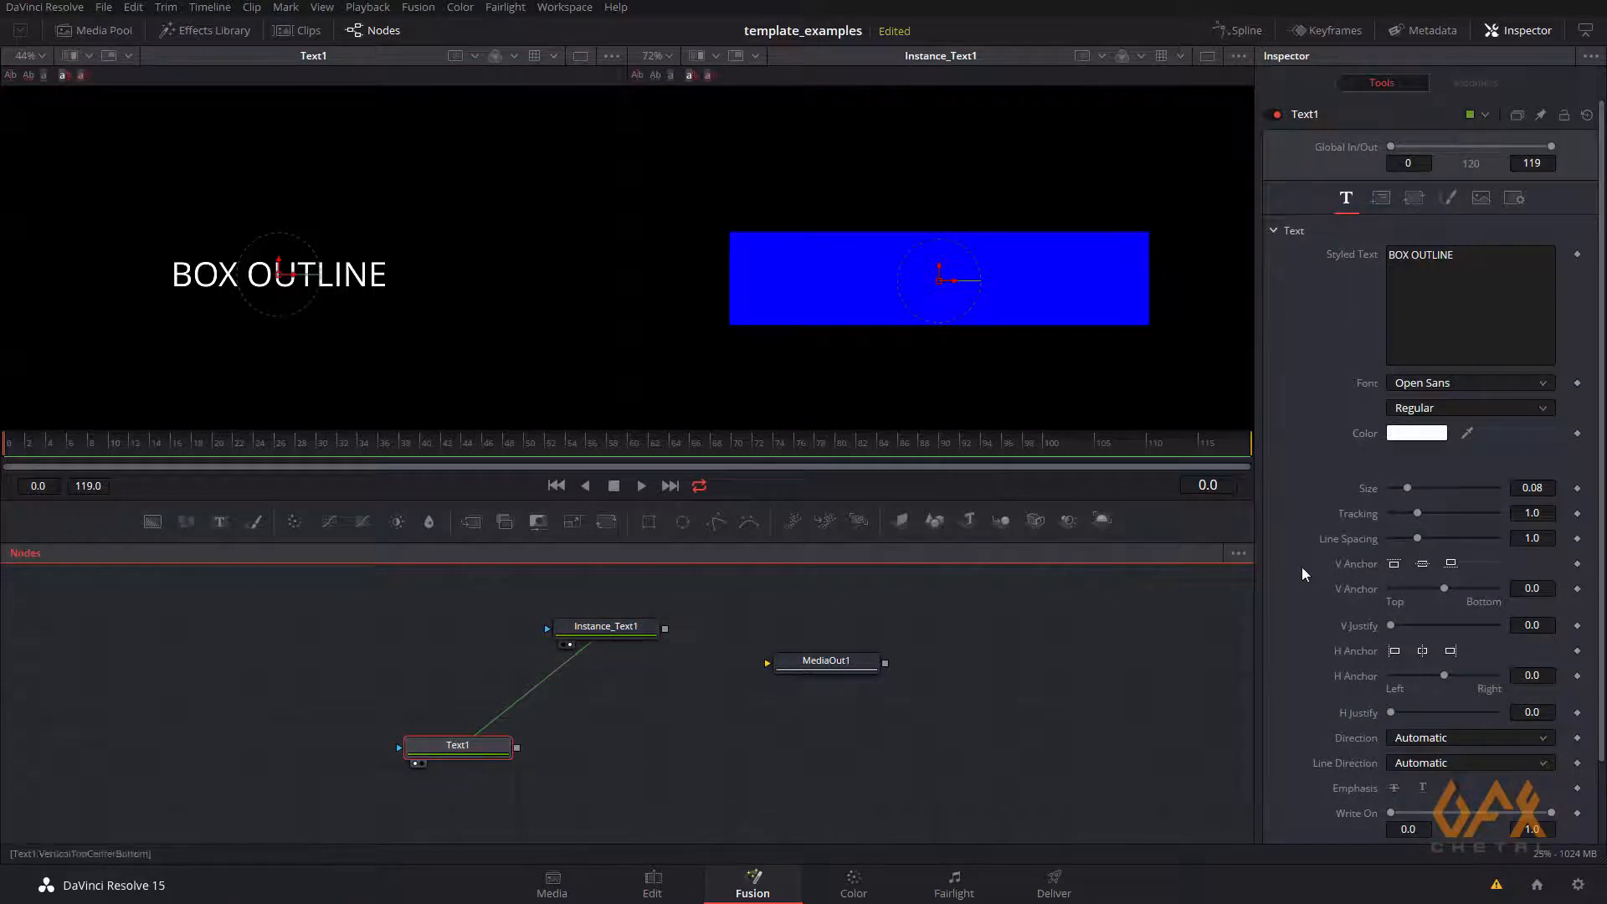
drag(1408, 488, 1409, 489)
key(ctrl+z)
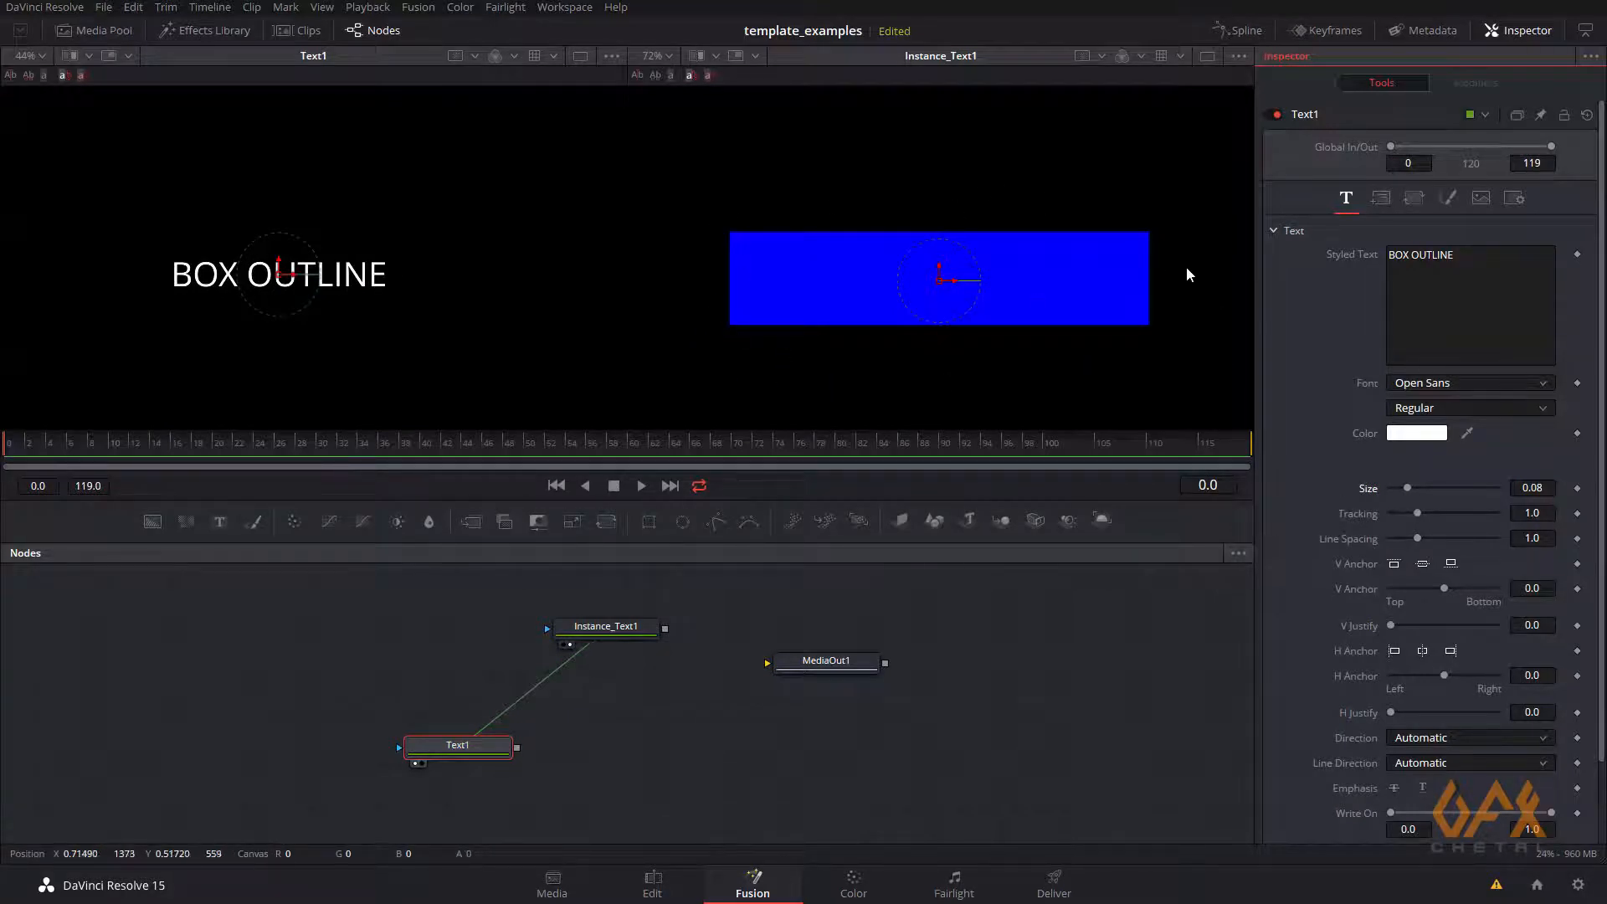
Bring up the Size controls of shading element 4, Blue Border, on Instance_Text1
drag(618, 631, 606, 626)
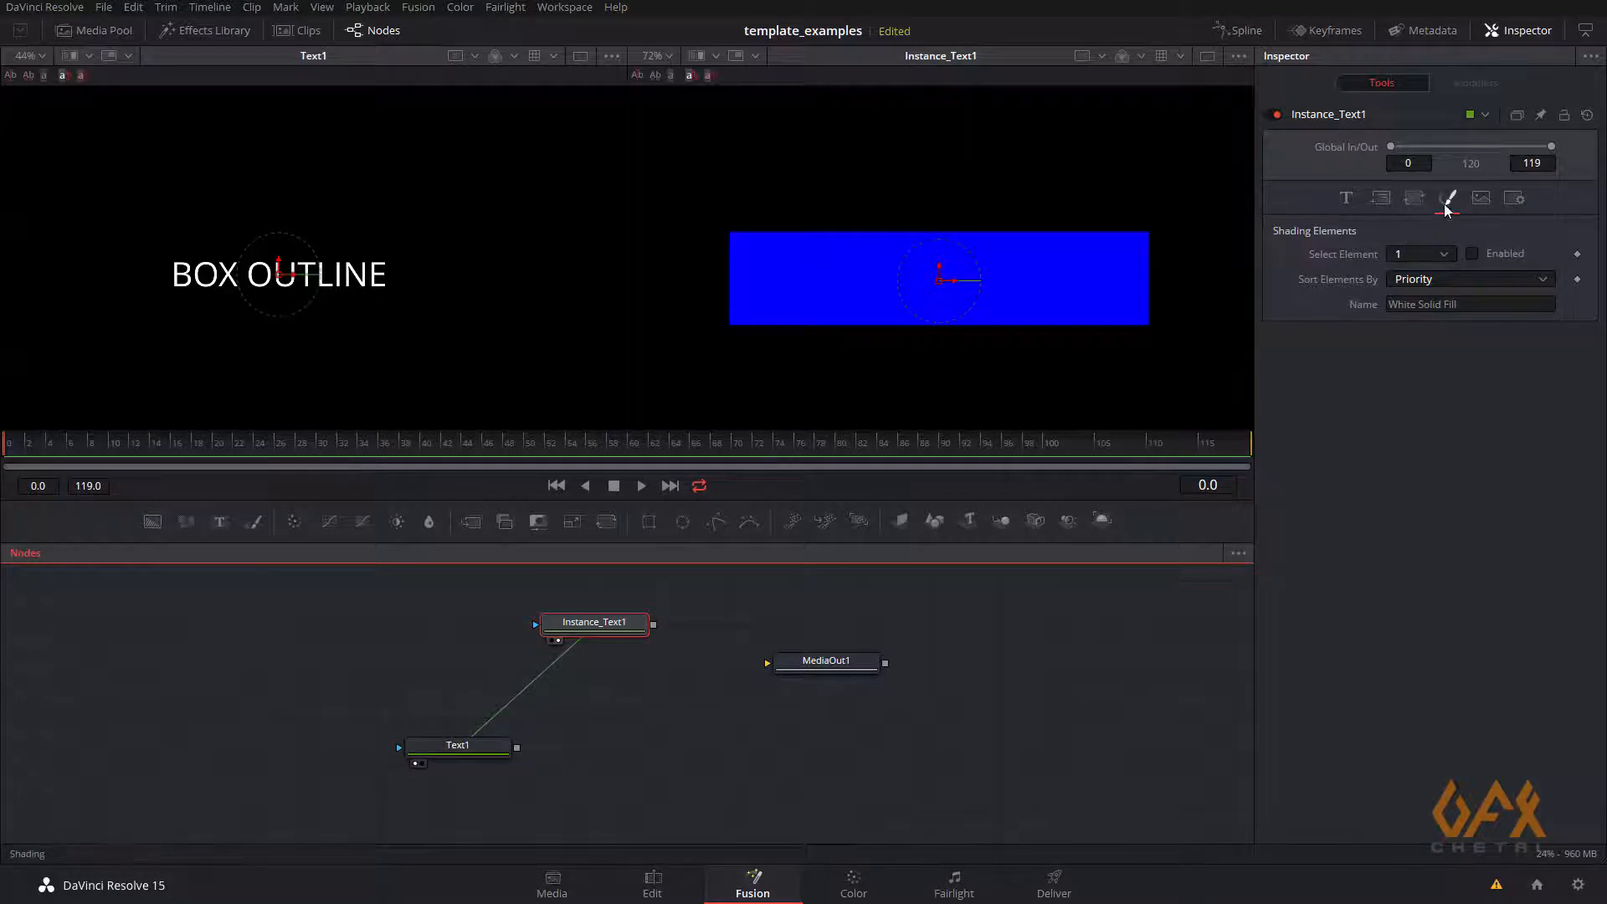
click(1417, 254)
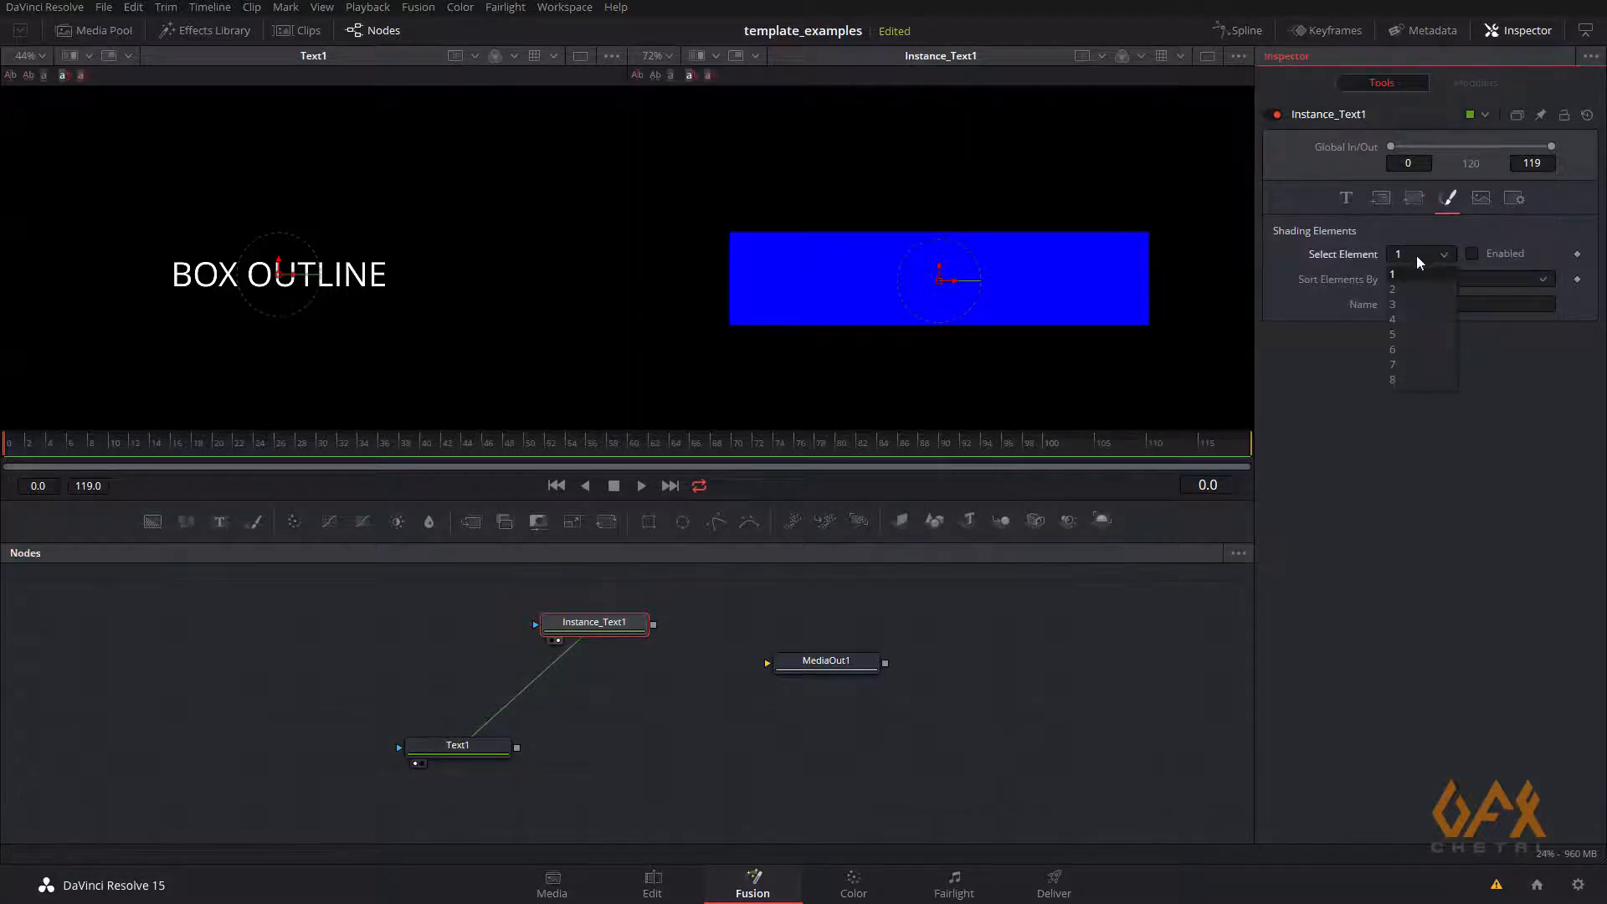
click(1410, 318)
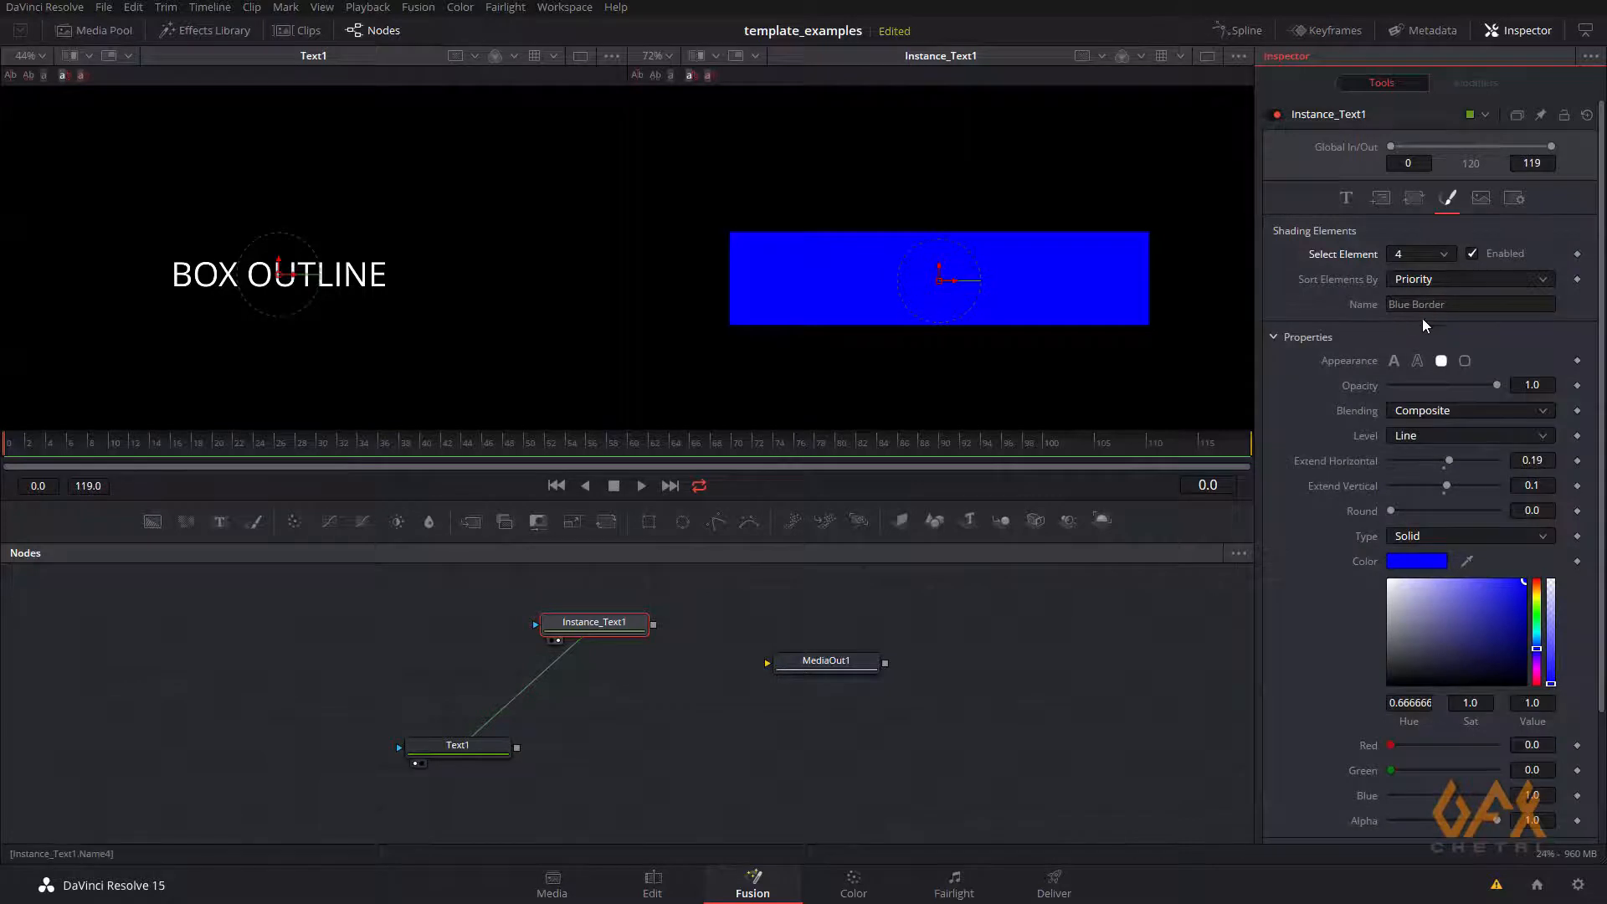
scroll(1601, 464, down, 4)
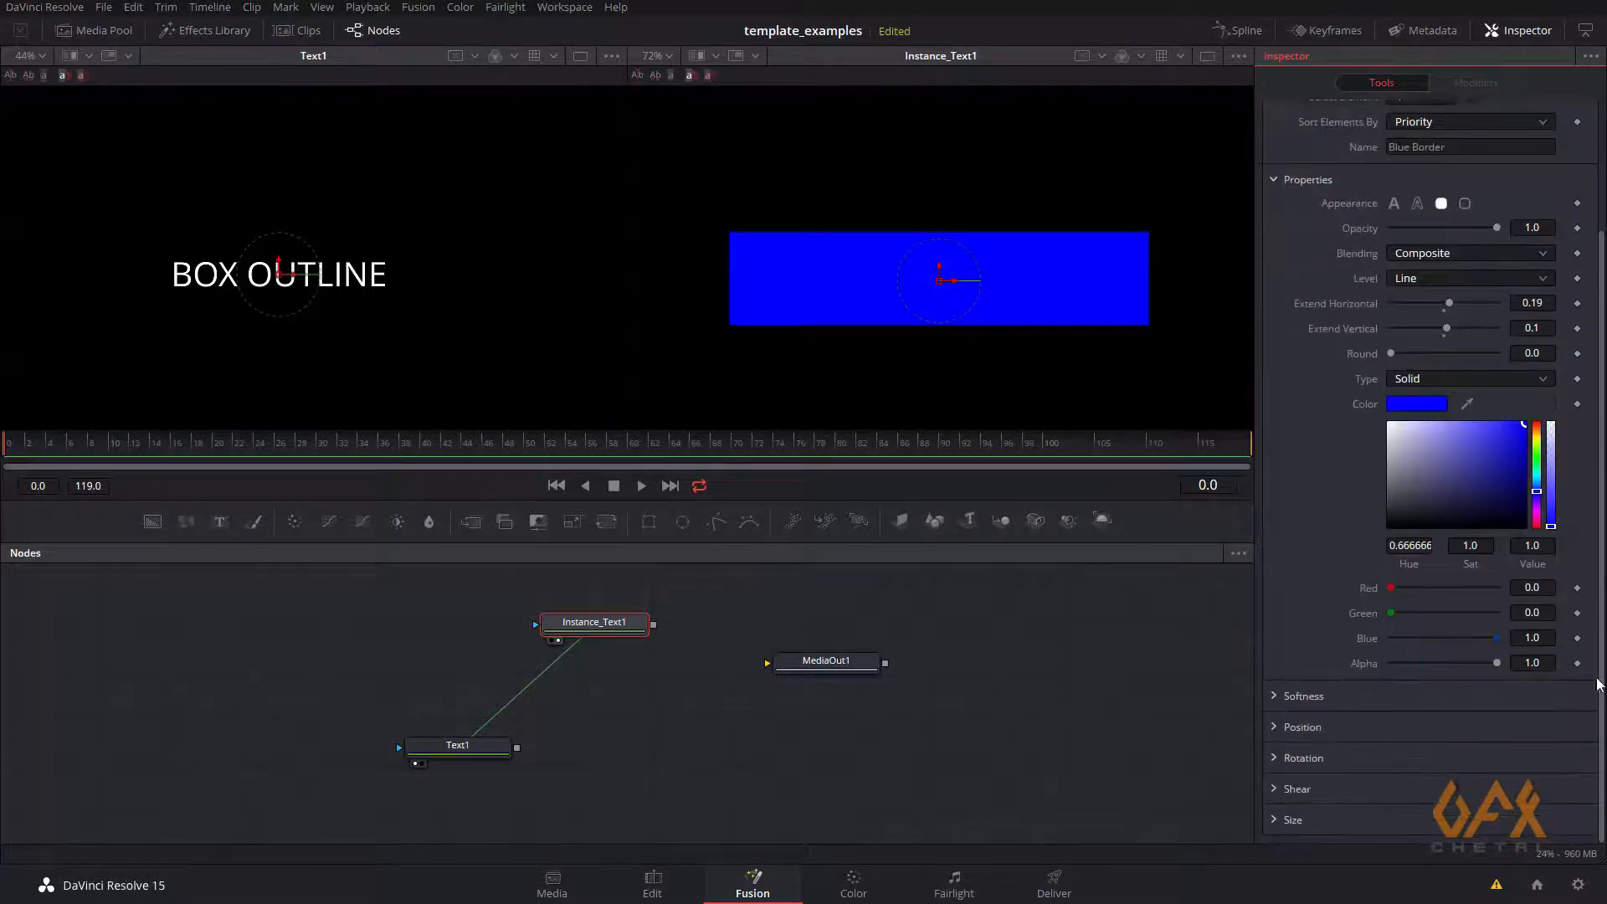
click(1275, 821)
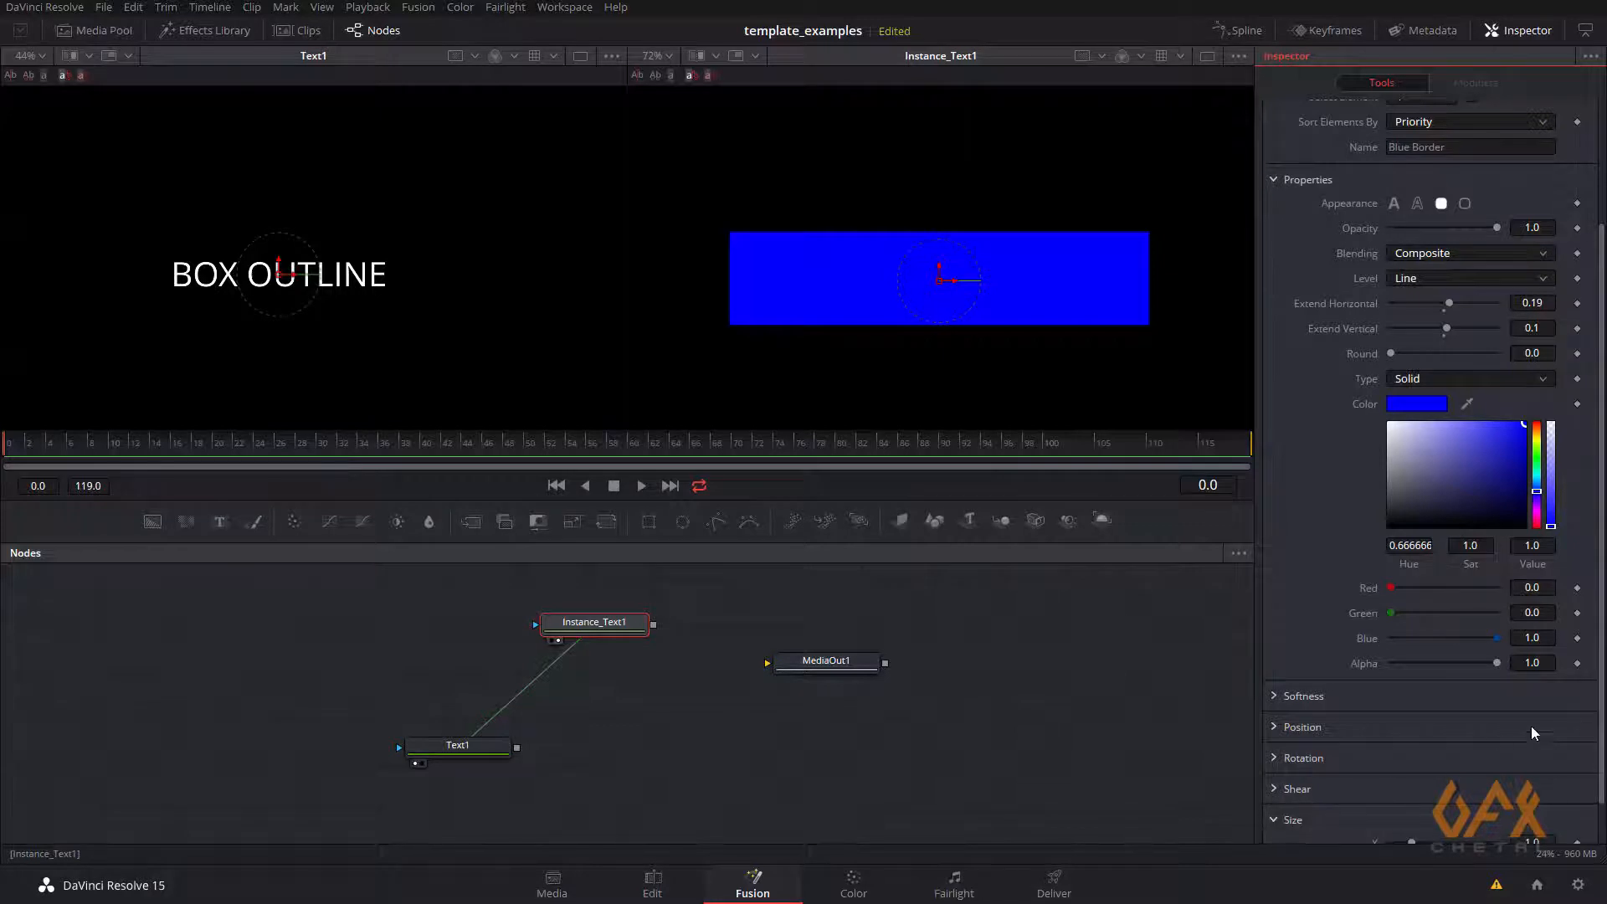
drag(1603, 685, 1603, 793)
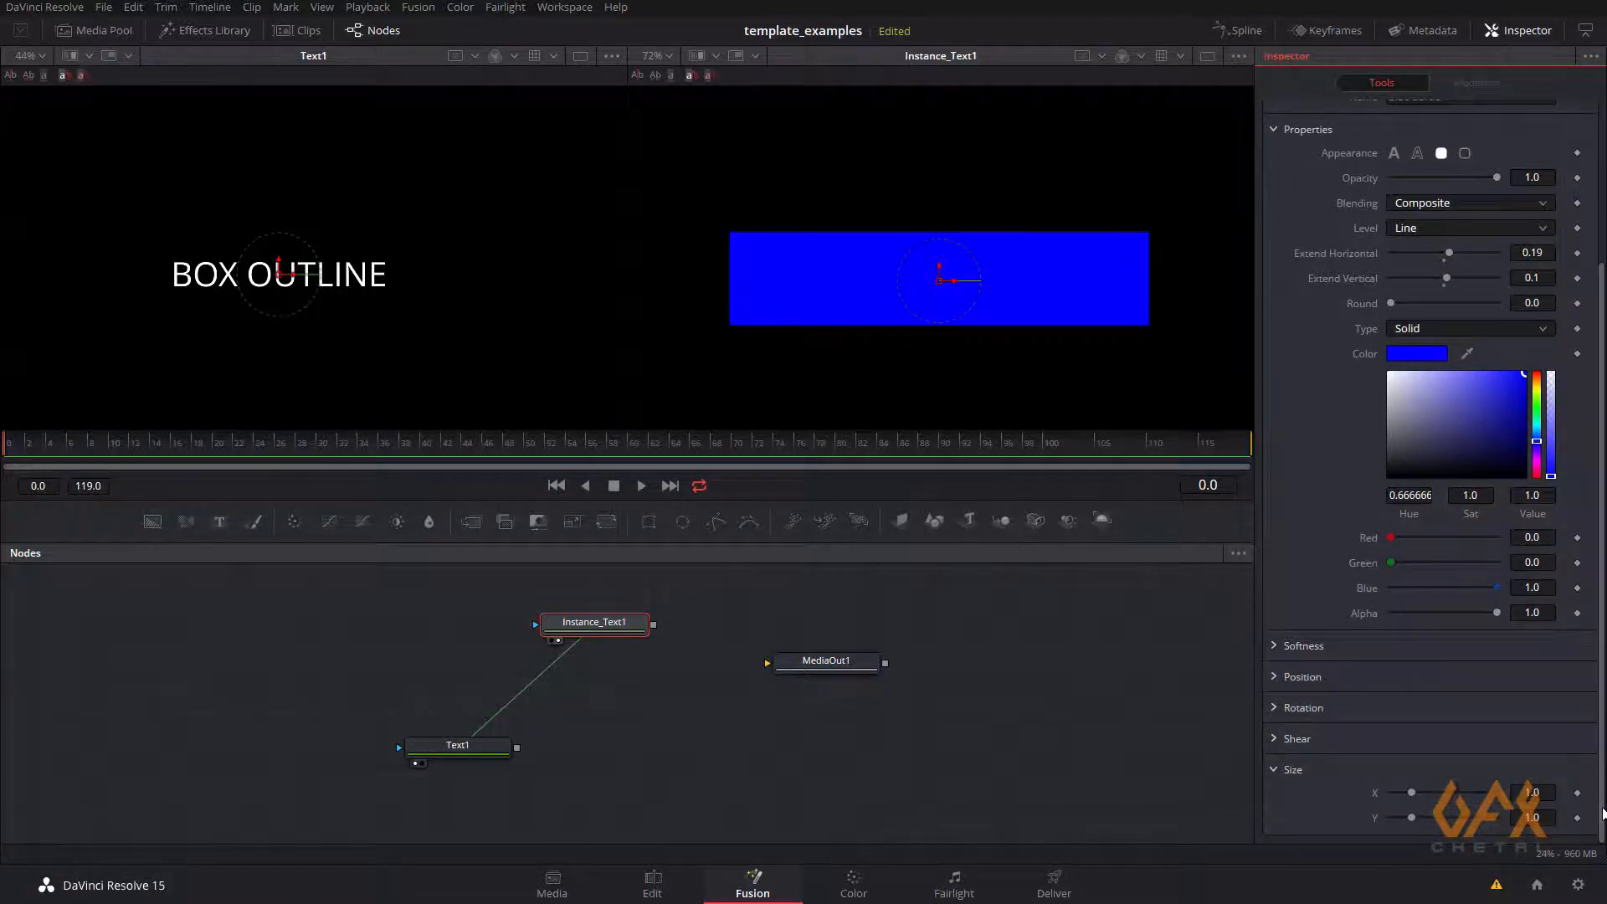
Try scaling the Blue Border element in Y and in X, resetting each value to its default
drag(1413, 817, 1408, 817)
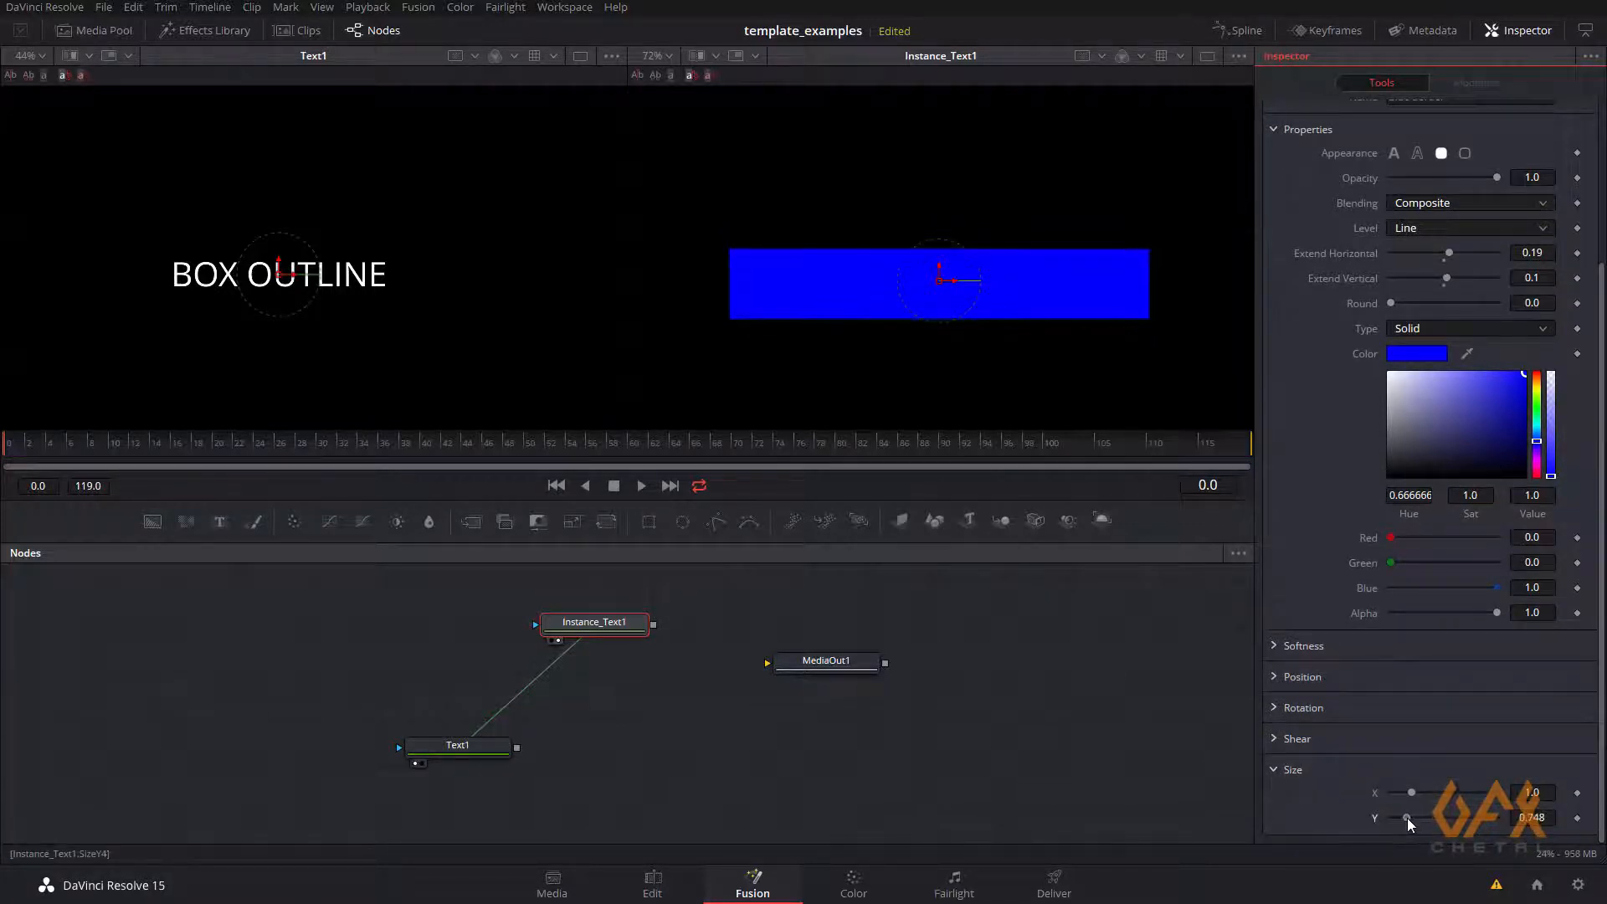
double_click(1412, 822)
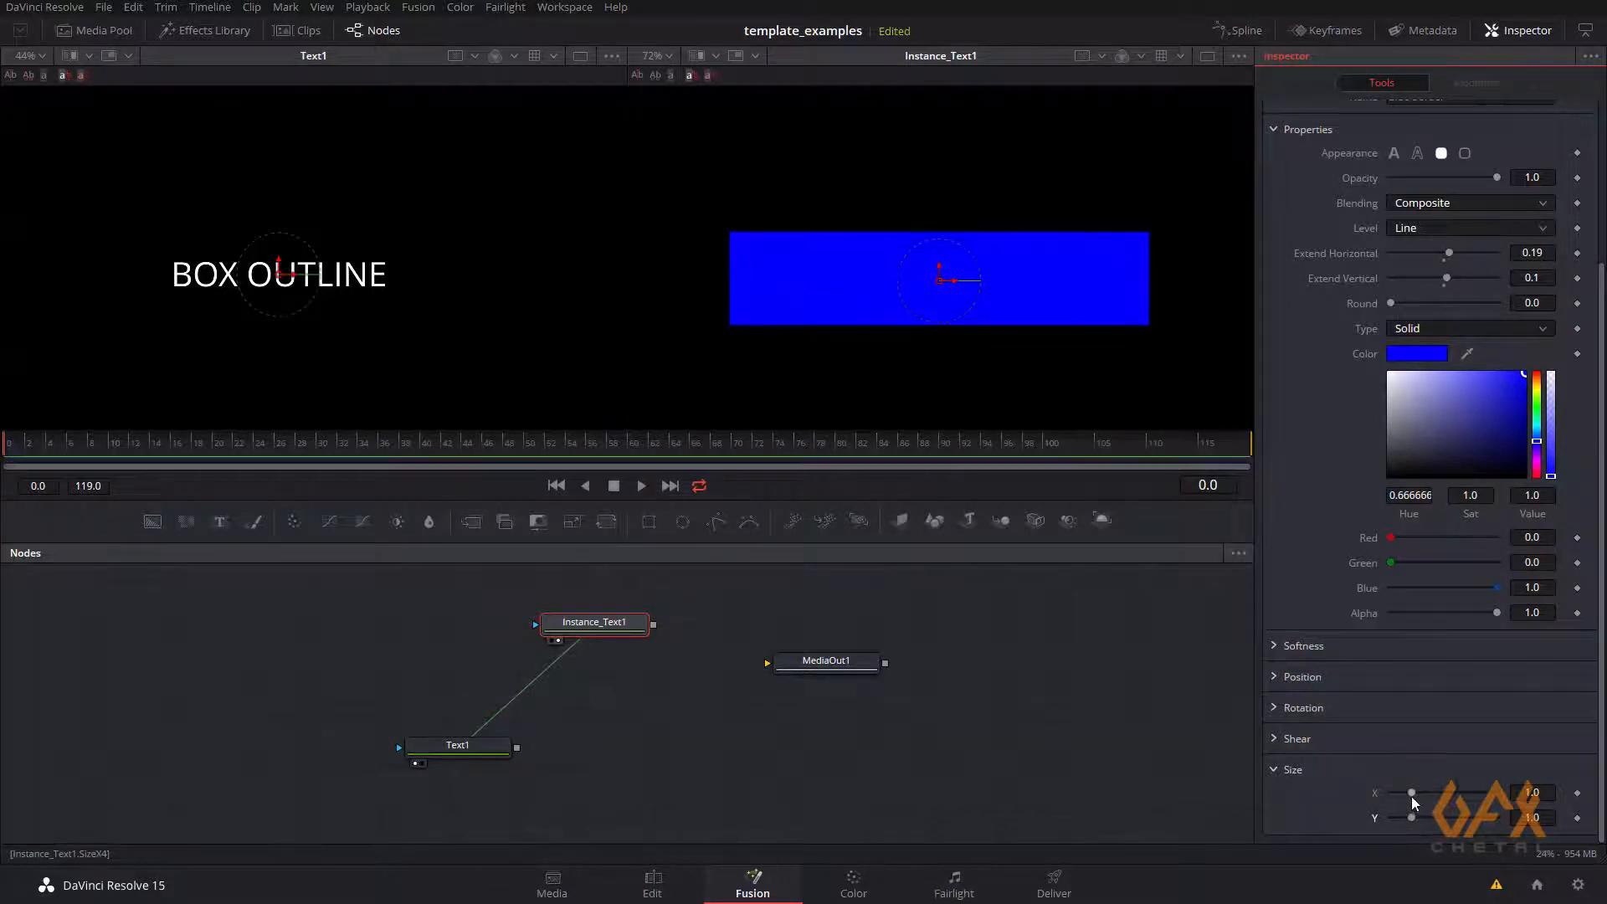
drag(1411, 792, 1404, 792)
double_click(1410, 794)
Set the Blue Border's X size to 0 at frame 0 and keyframe it
click(1533, 792)
key(Tab)
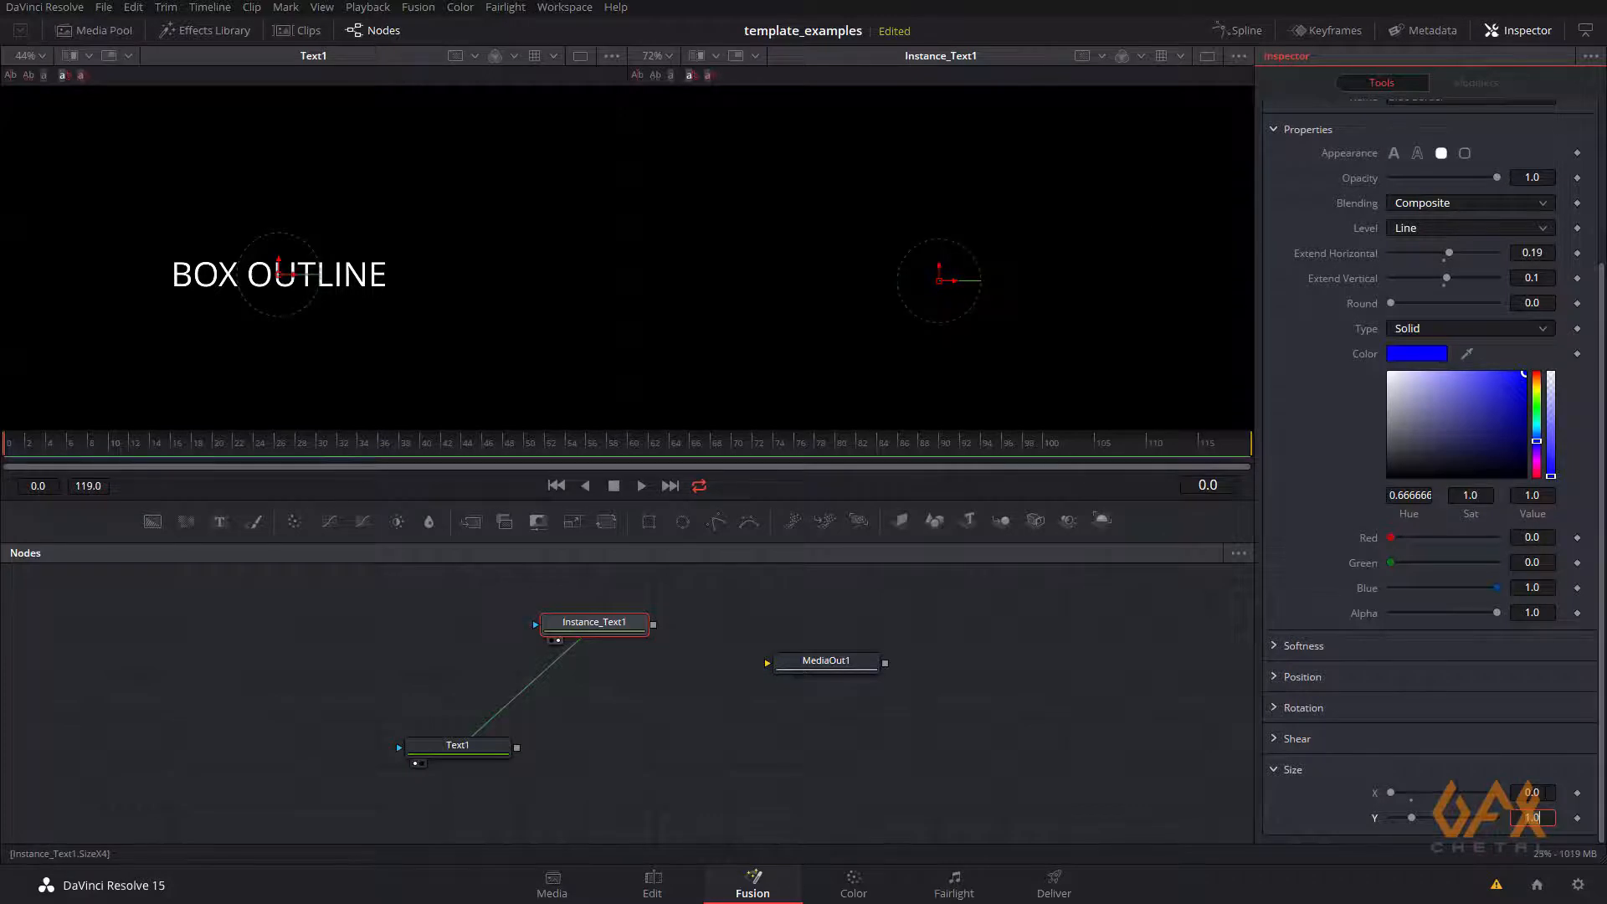
click(1577, 794)
click(1578, 793)
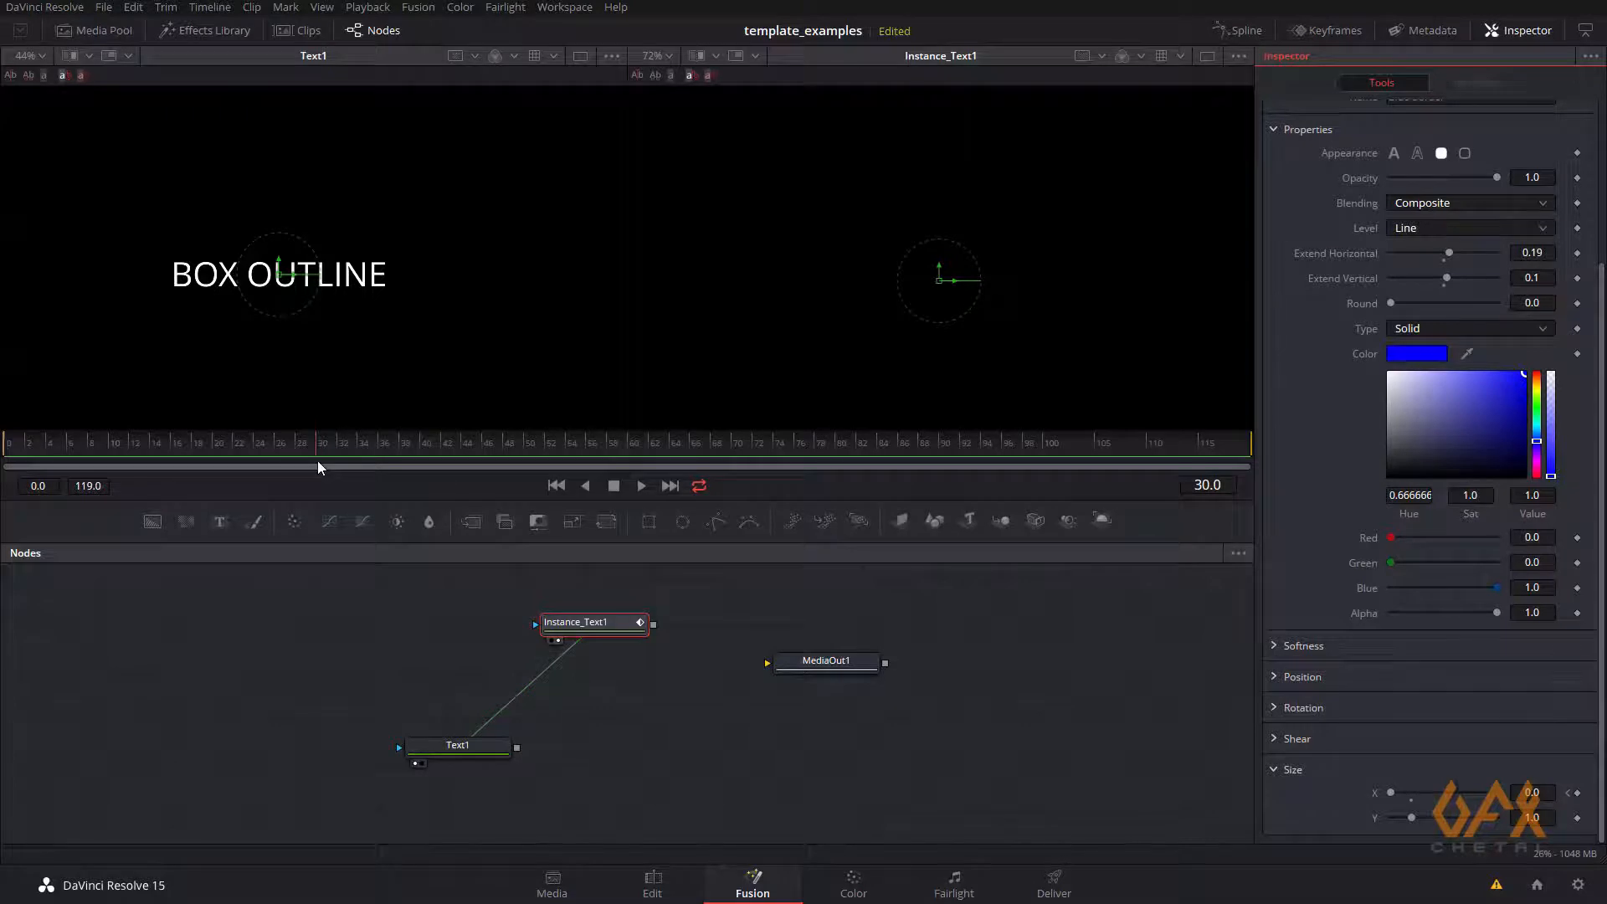
Set the Blue Border's X size to 1 at frame 30 and scrub through the box animation
click(1532, 792)
text(1)
key(Tab)
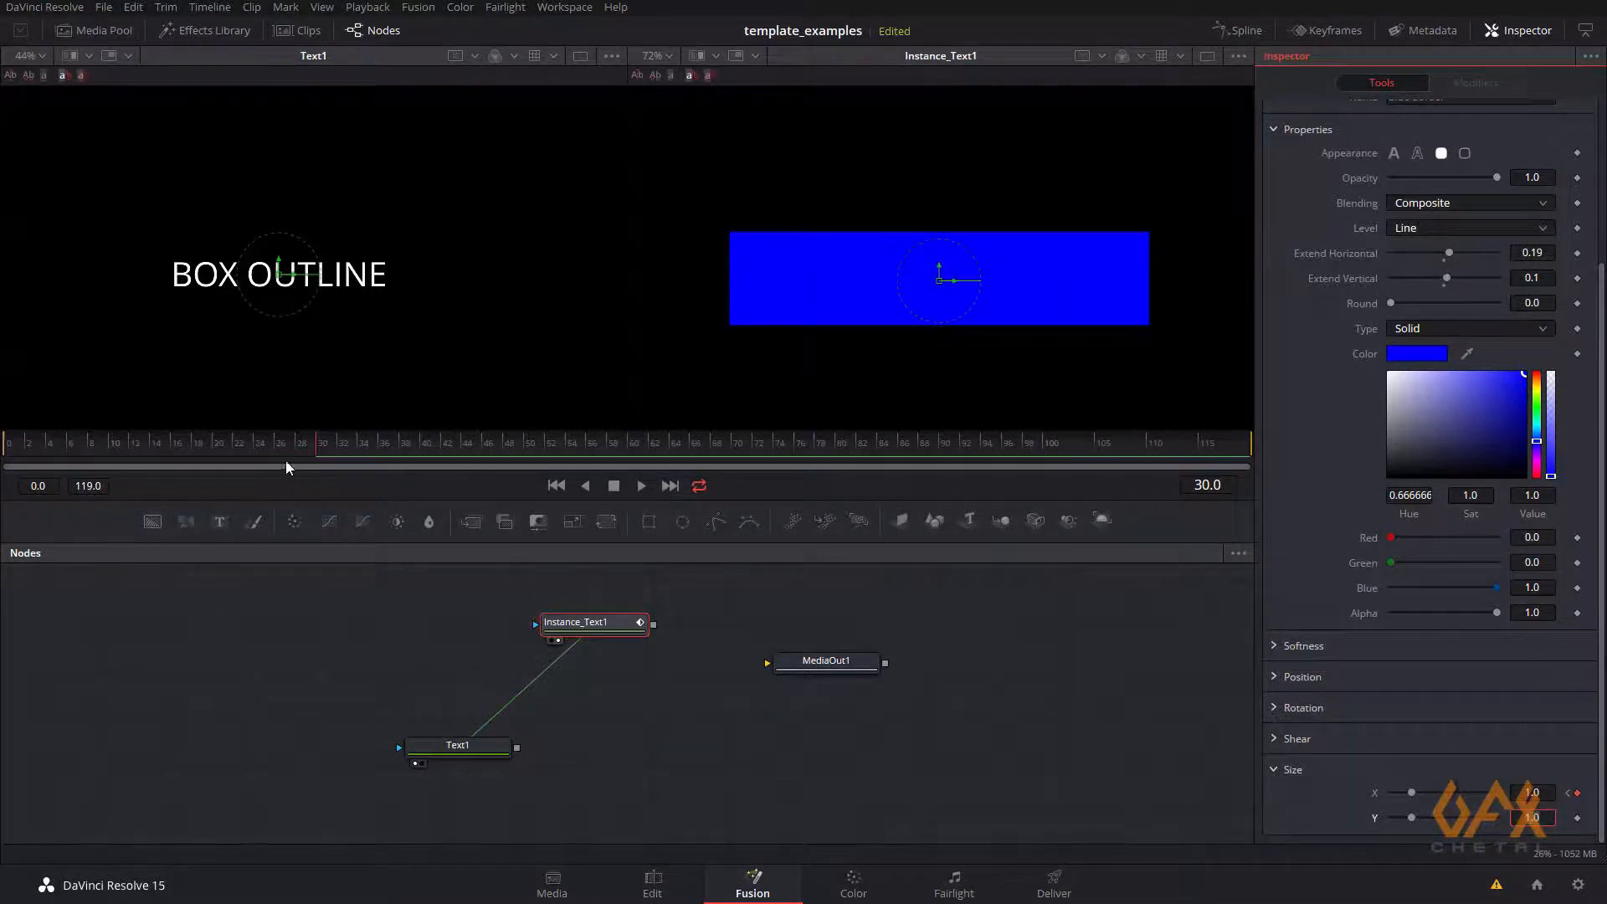
mouse_move(311, 443)
mouse_down()
mouse_move(9, 452)
mouse_move(318, 463)
mouse_up()
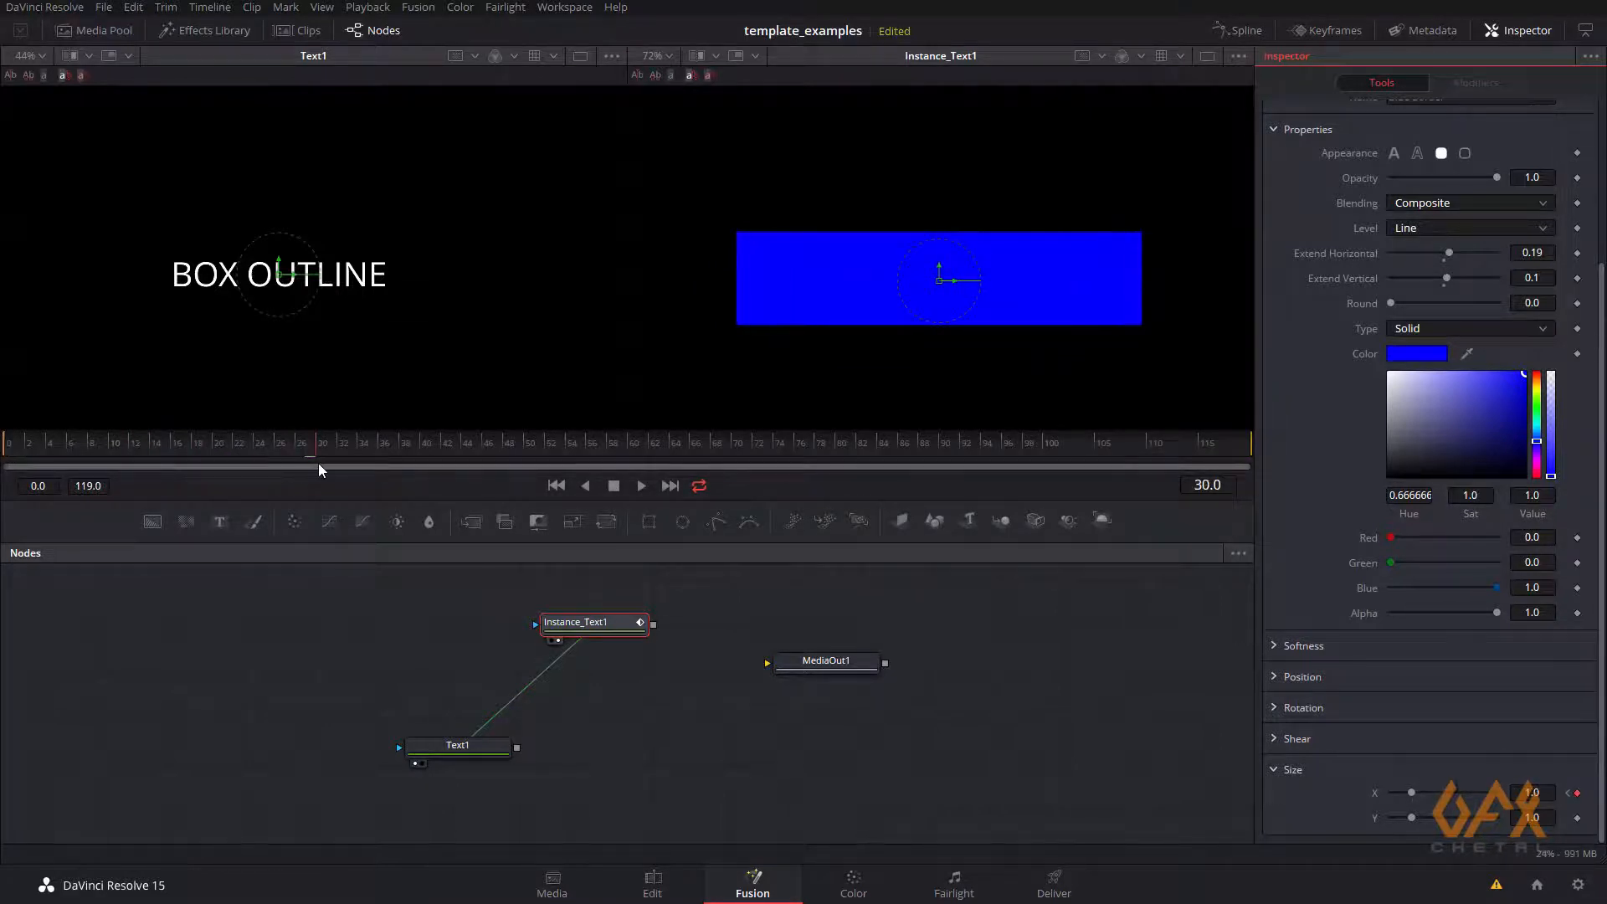
Spread the Text1 and Instance_Text1 nodes apart and rename Instance_Text1 to box_create
drag(456, 744, 596, 790)
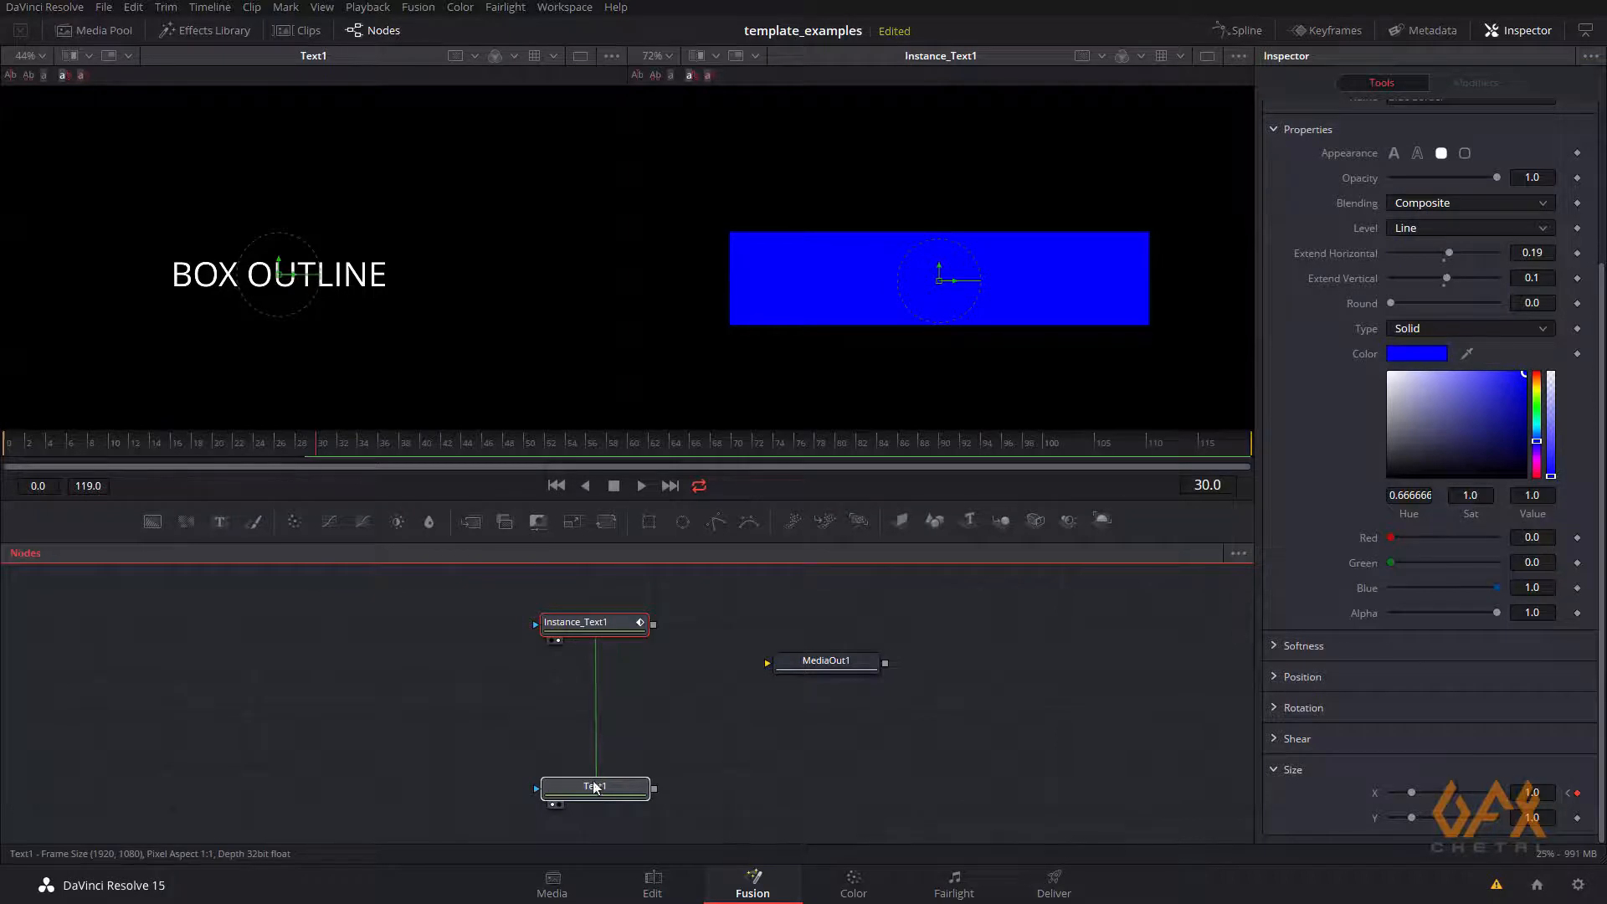
drag(564, 624, 293, 615)
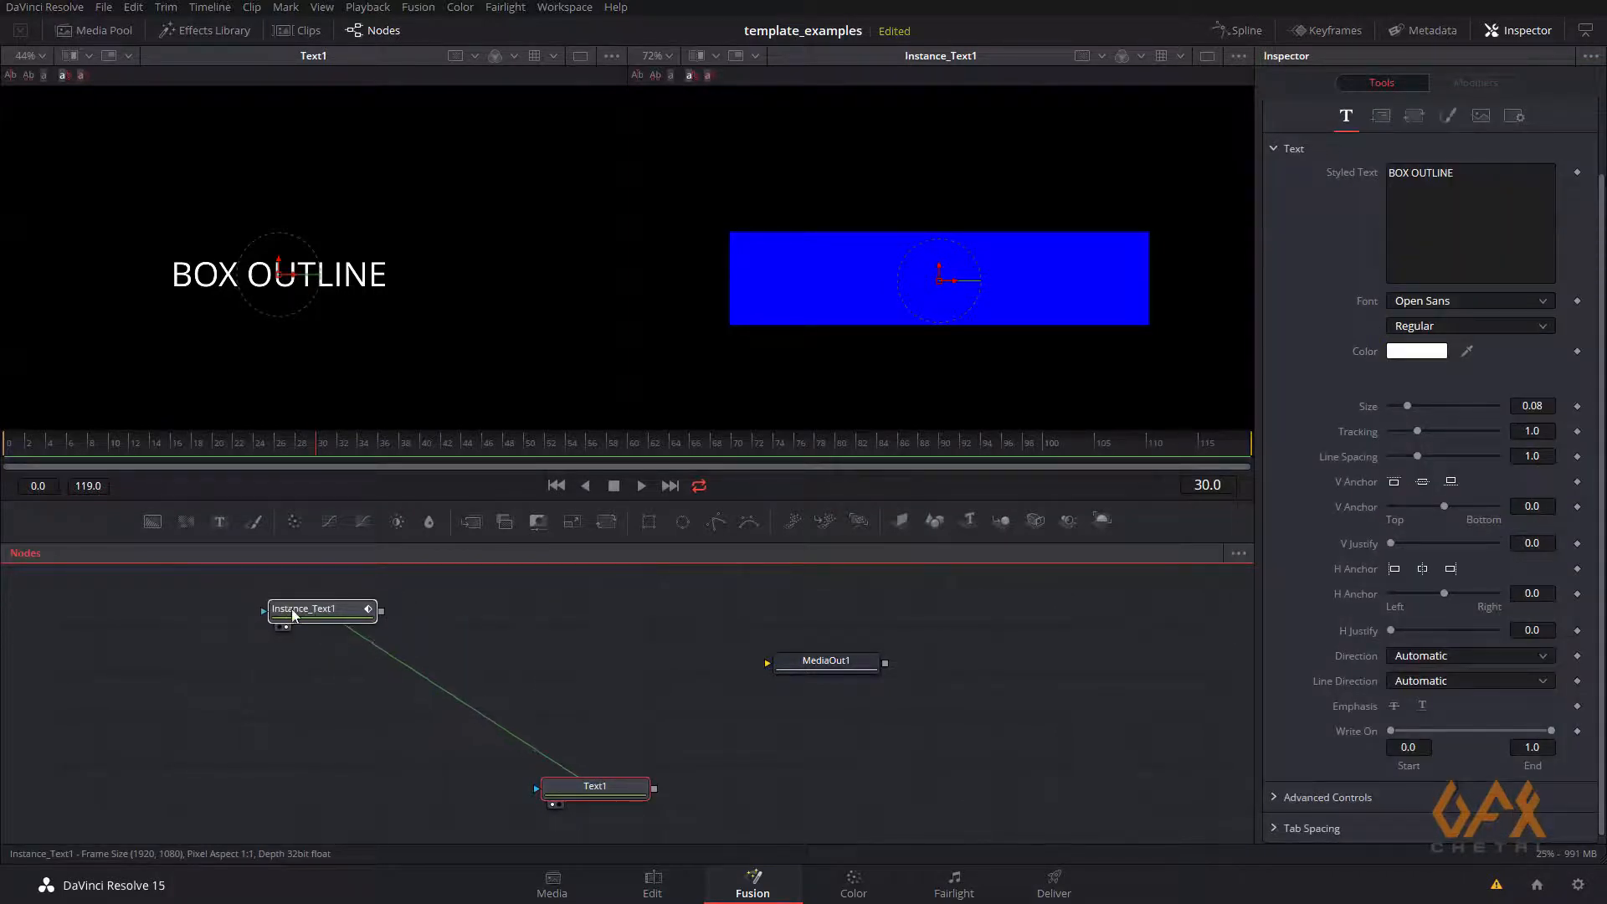
click(293, 615)
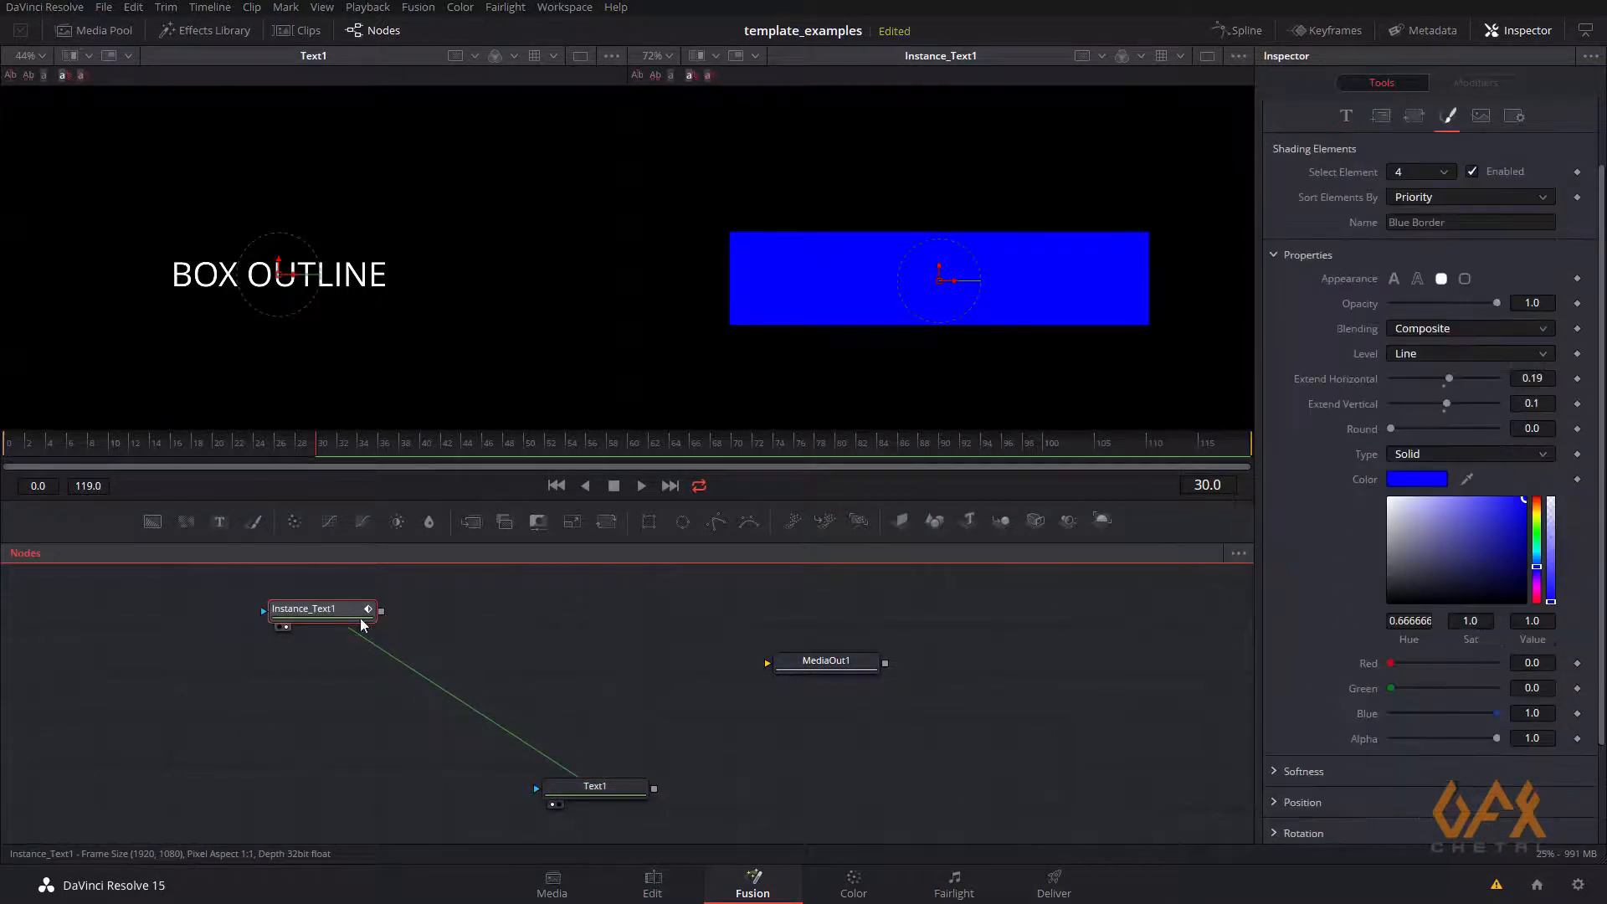
right_click(310, 608)
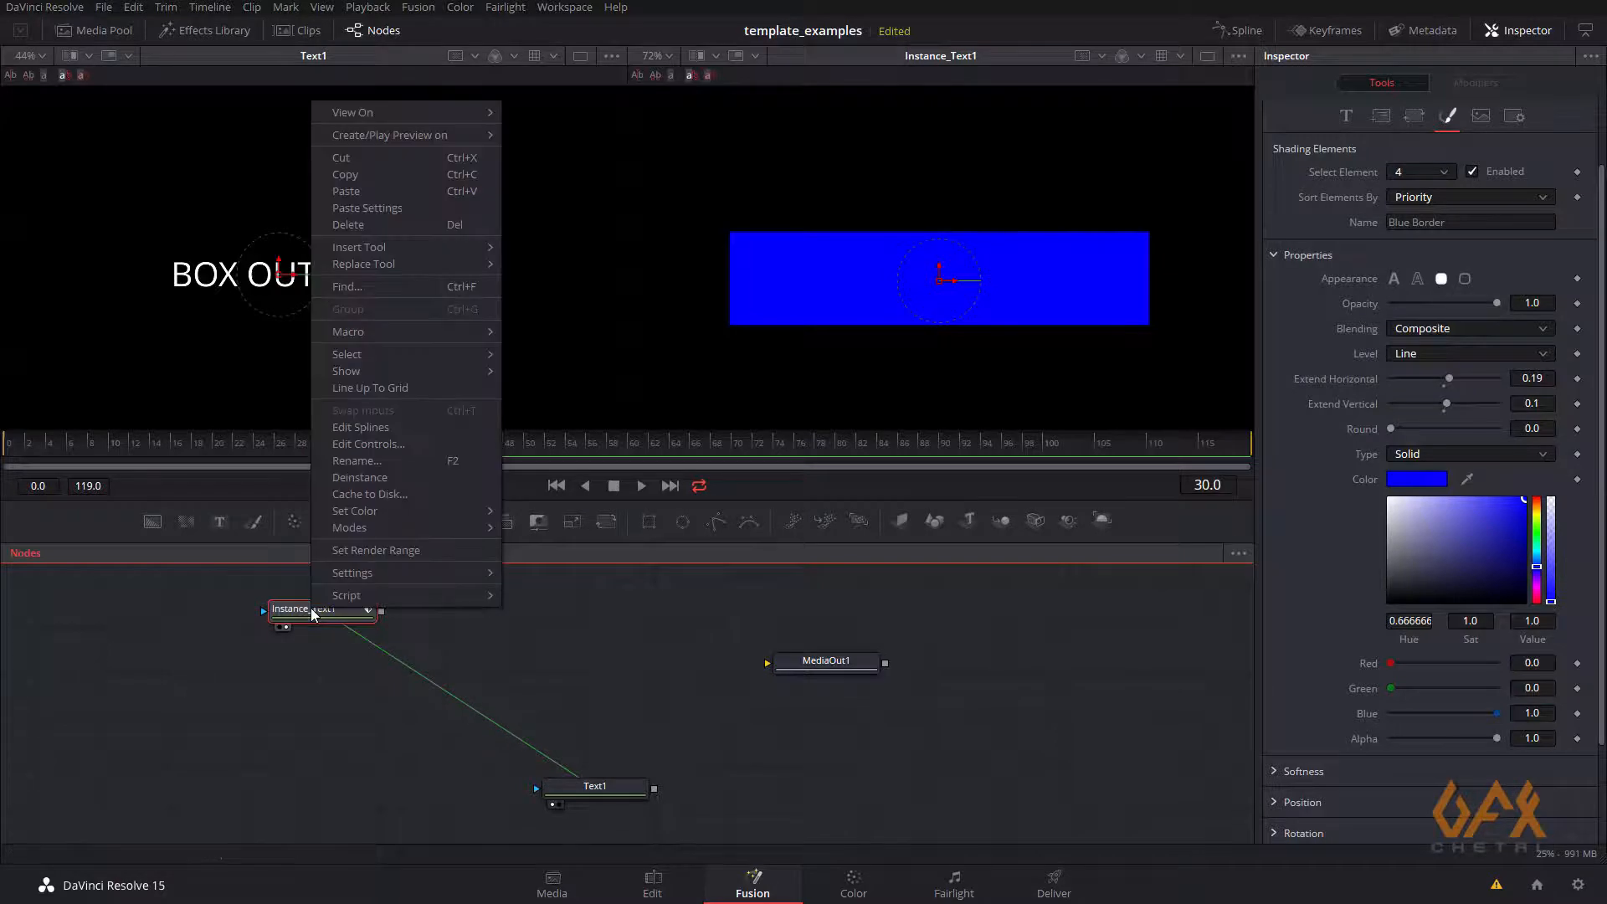
click(360, 454)
text(box_create)
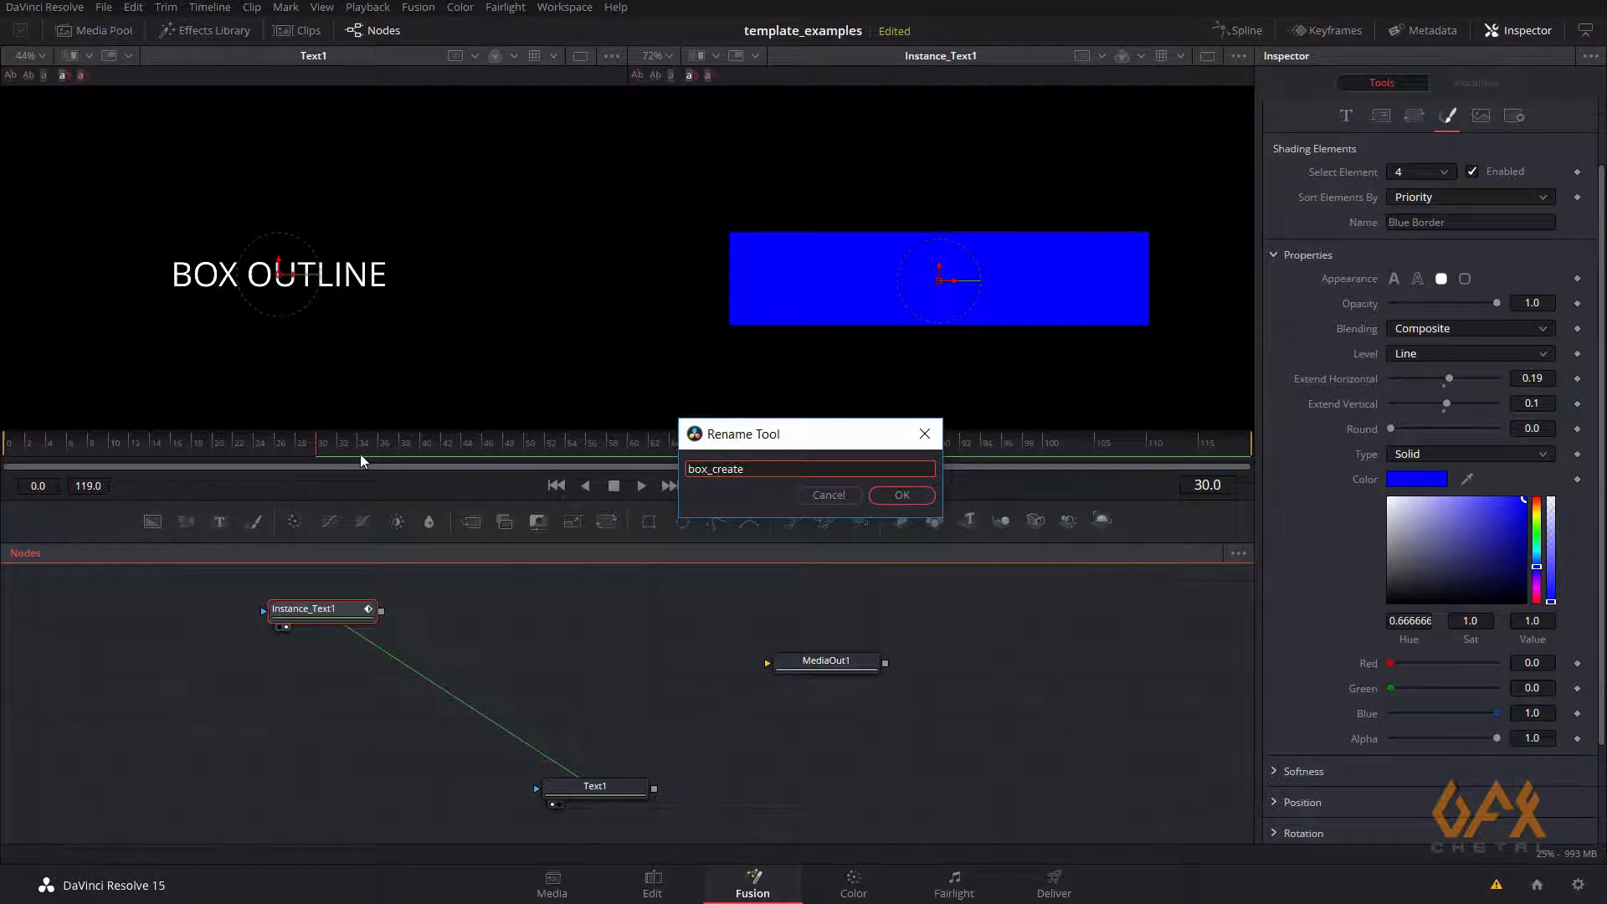
click(900, 494)
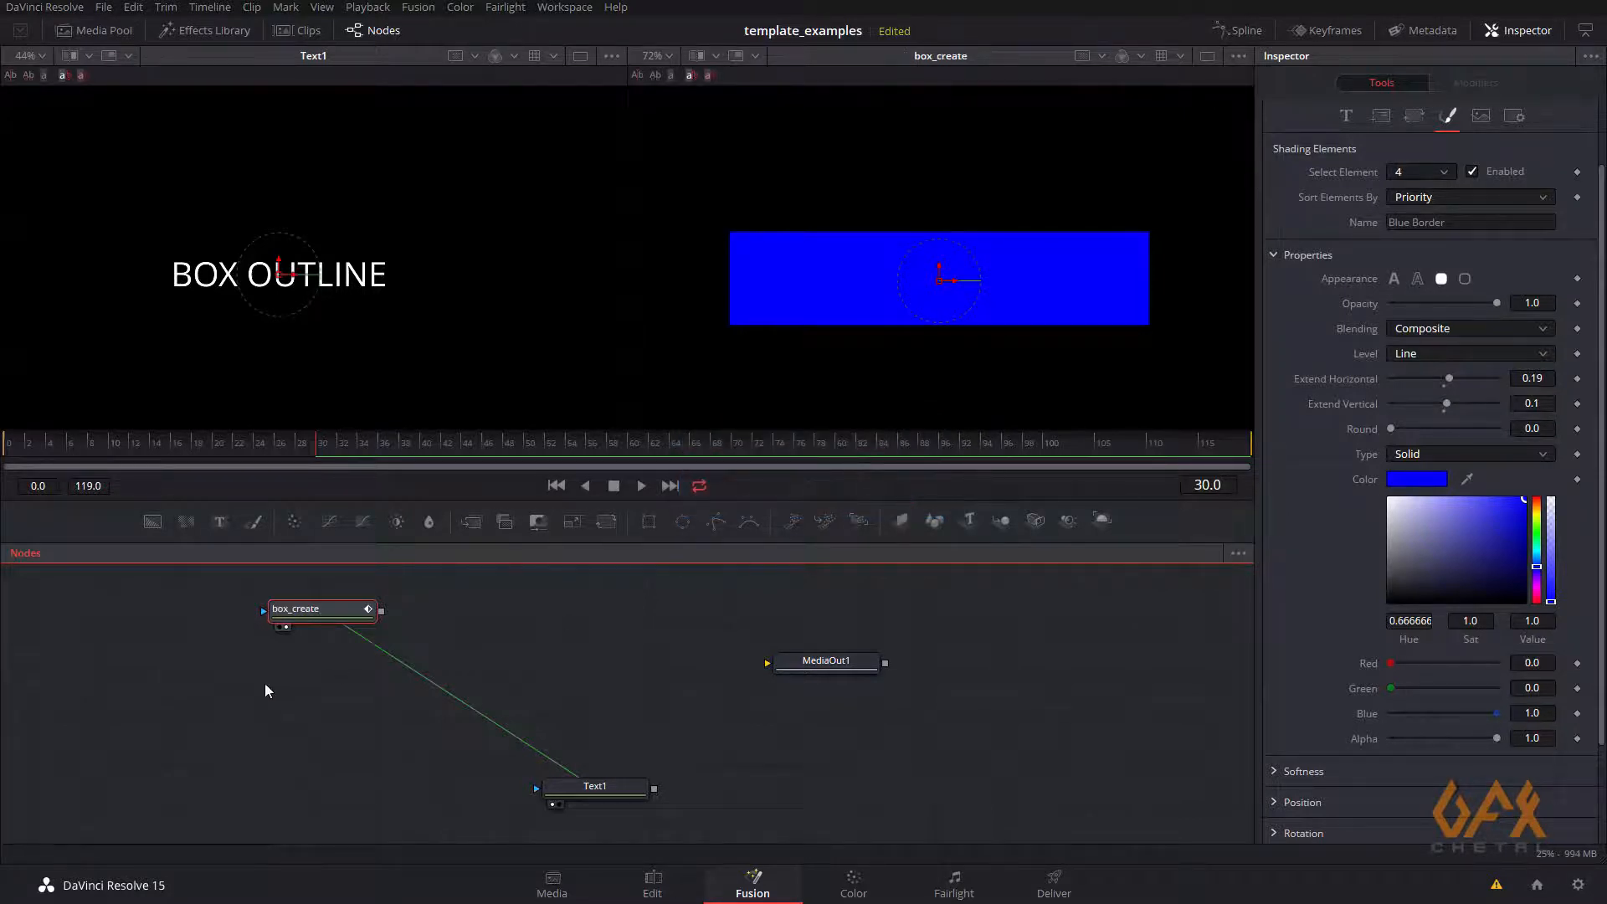
Connect box_create's output to the Effect Mask input of Text1 and scrub the timeline to preview the masked text
drag(313, 618, 331, 615)
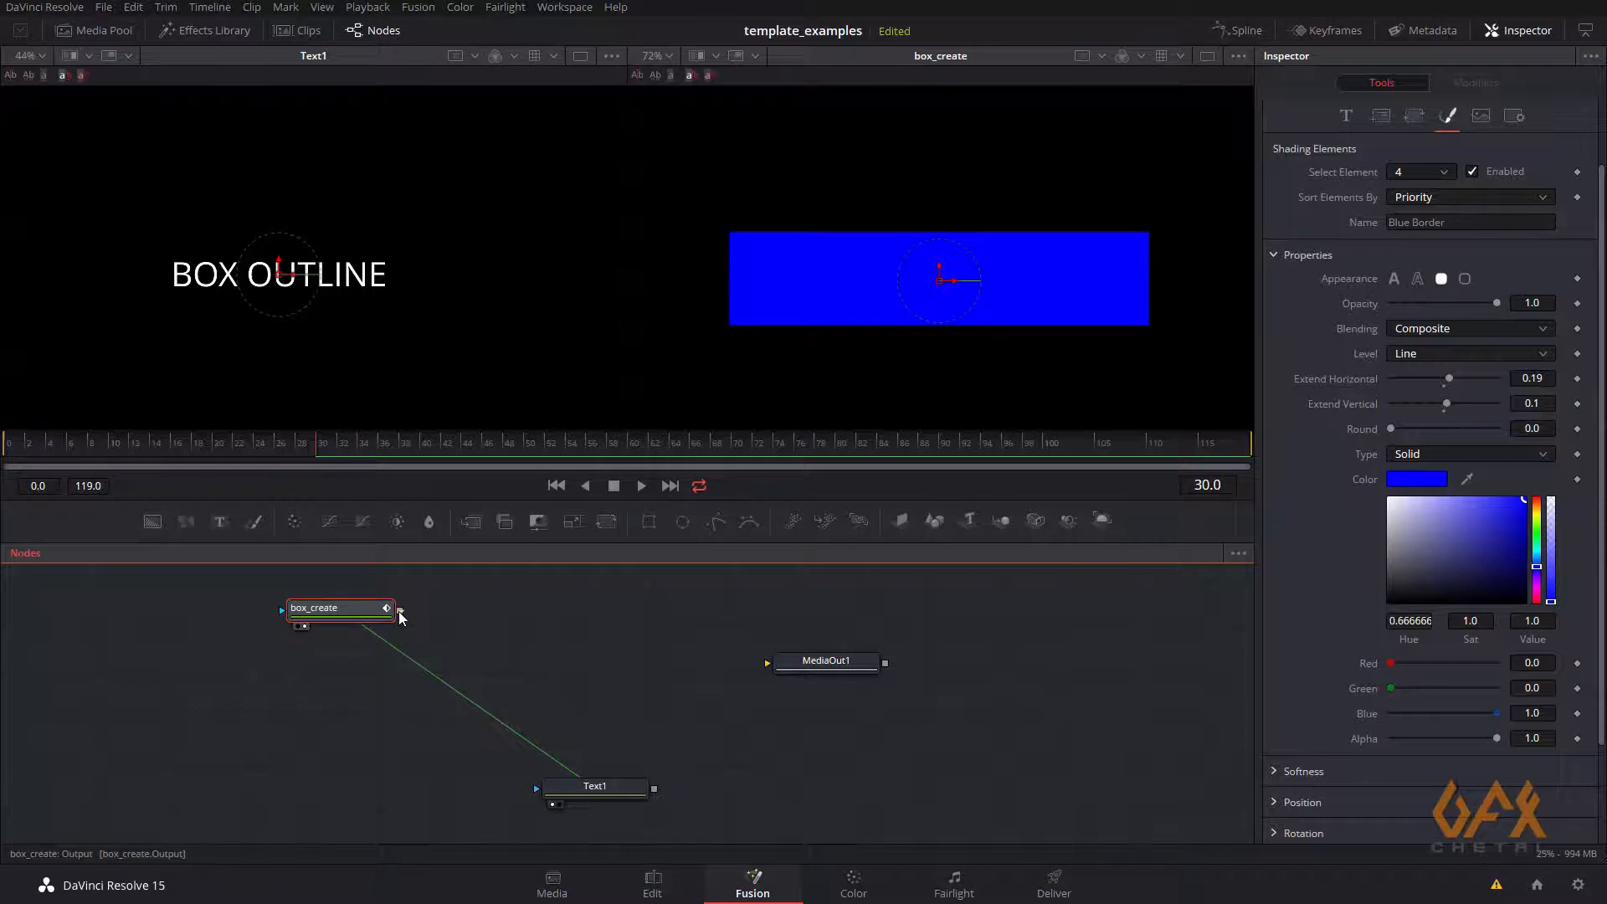
drag(420, 614, 536, 790)
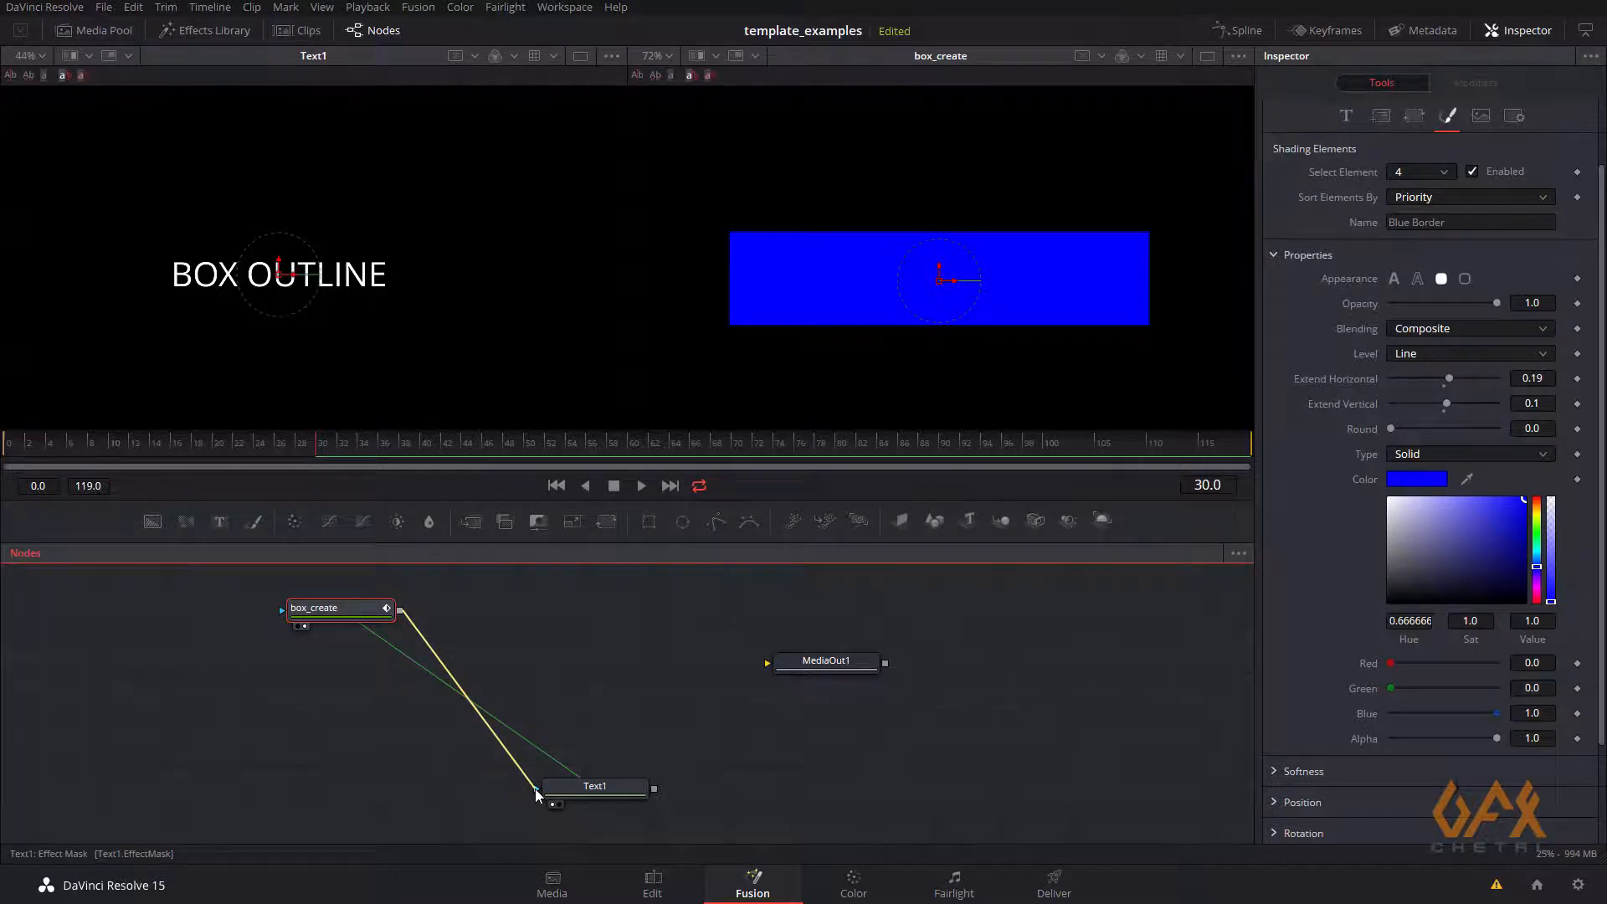
drag(523, 781, 527, 785)
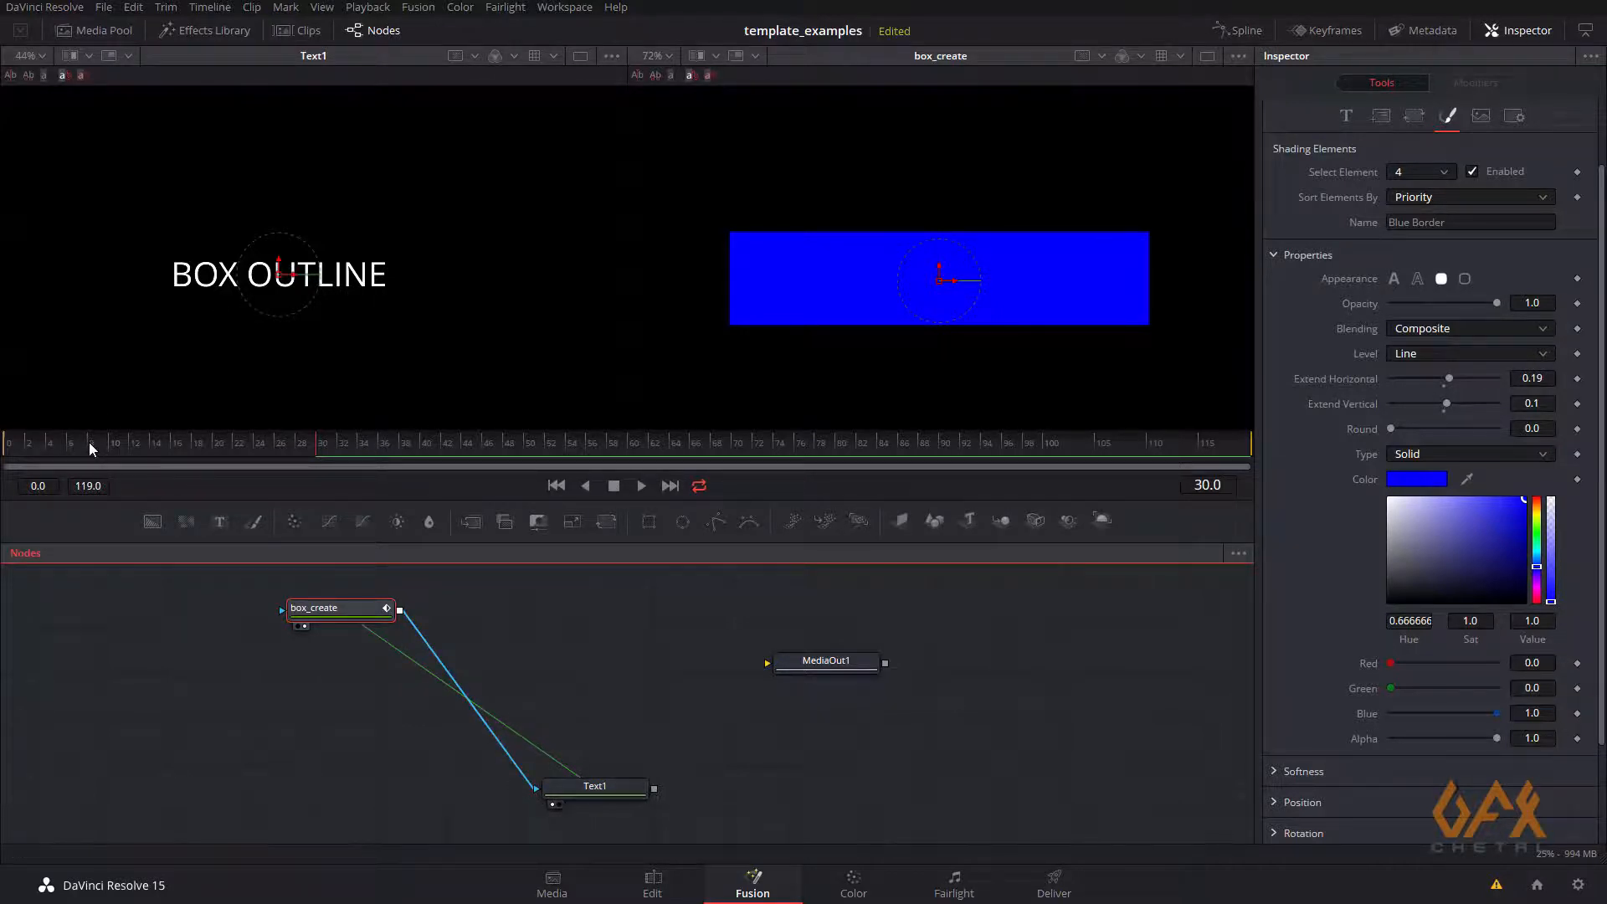
drag(88, 442, 307, 455)
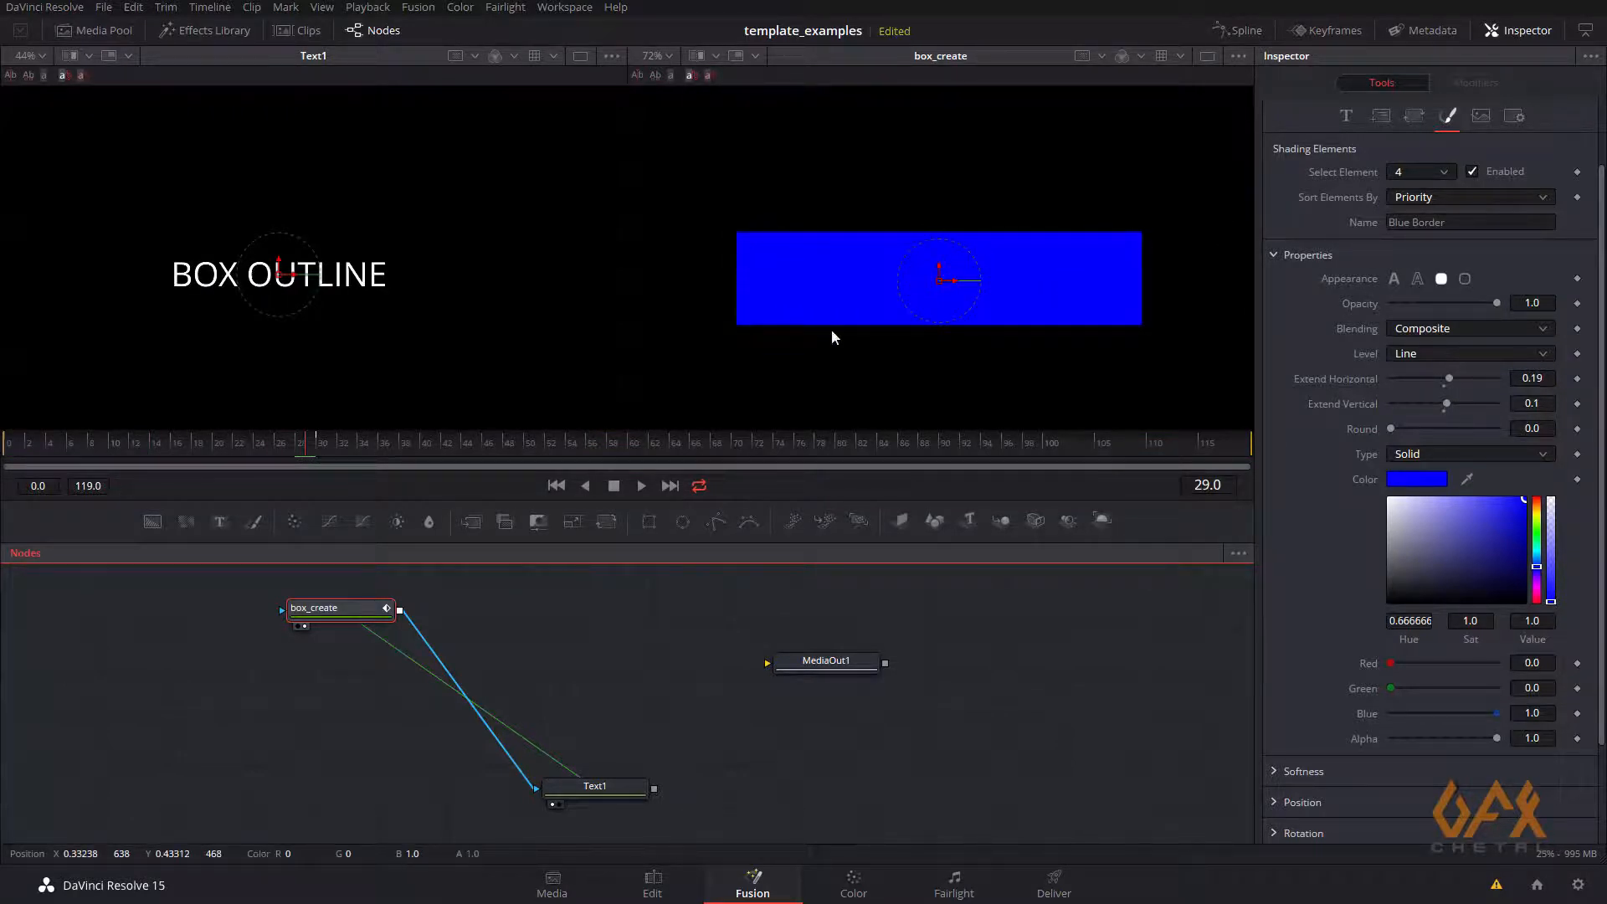
Move box_create closer to Text1 and MediaOut1 farther away to make room for more nodes
drag(347, 614, 463, 621)
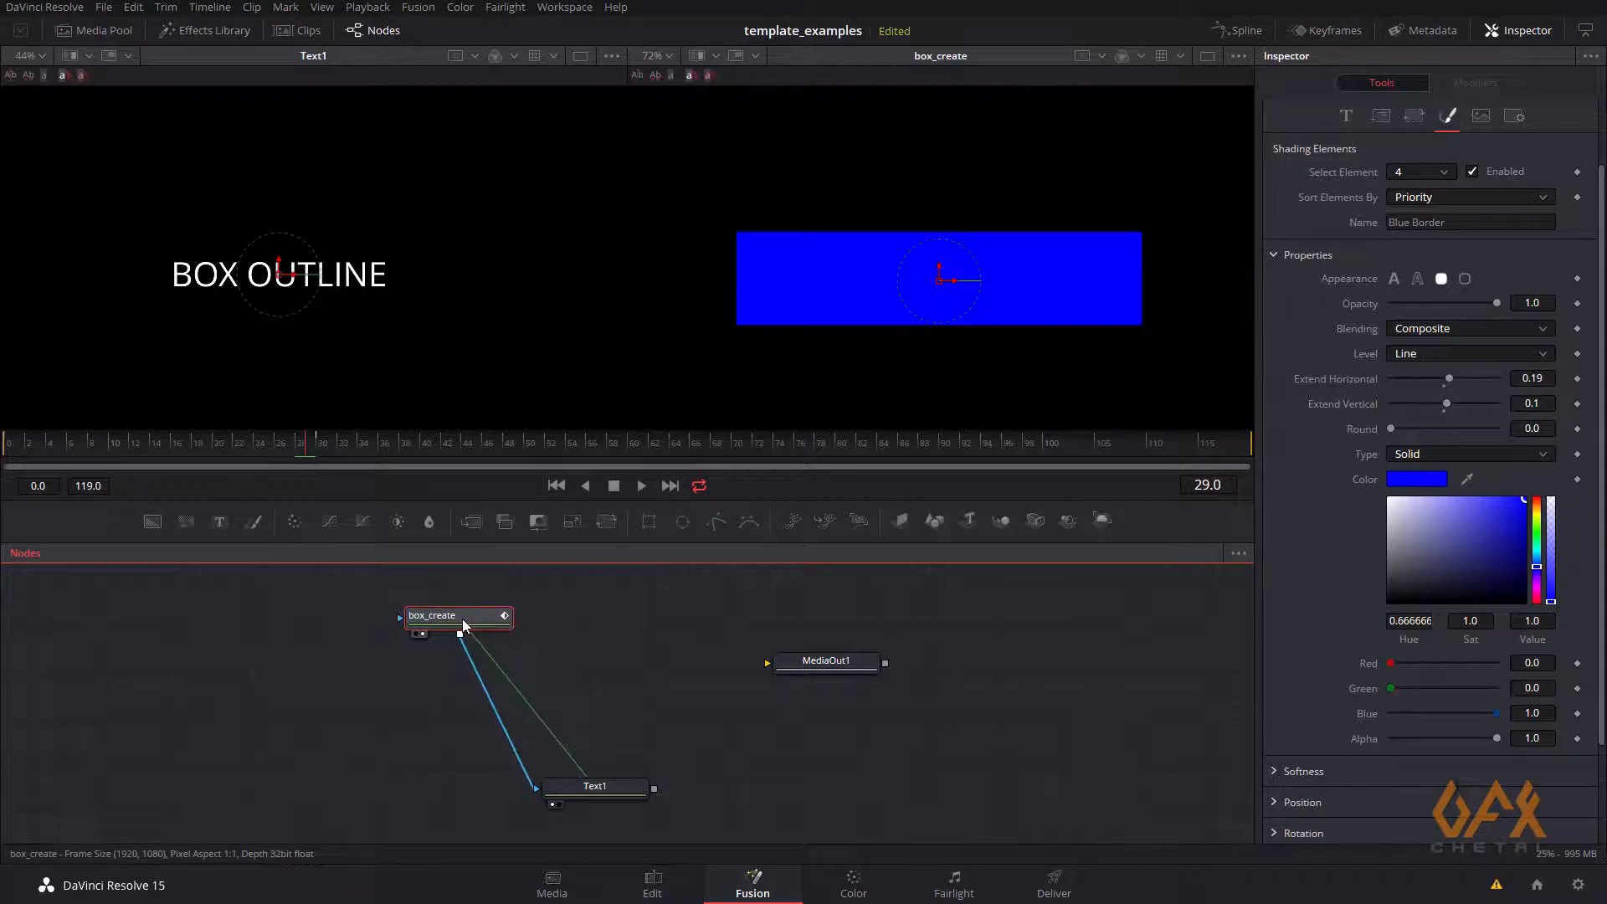
drag(627, 652, 331, 688)
drag(540, 696, 696, 691)
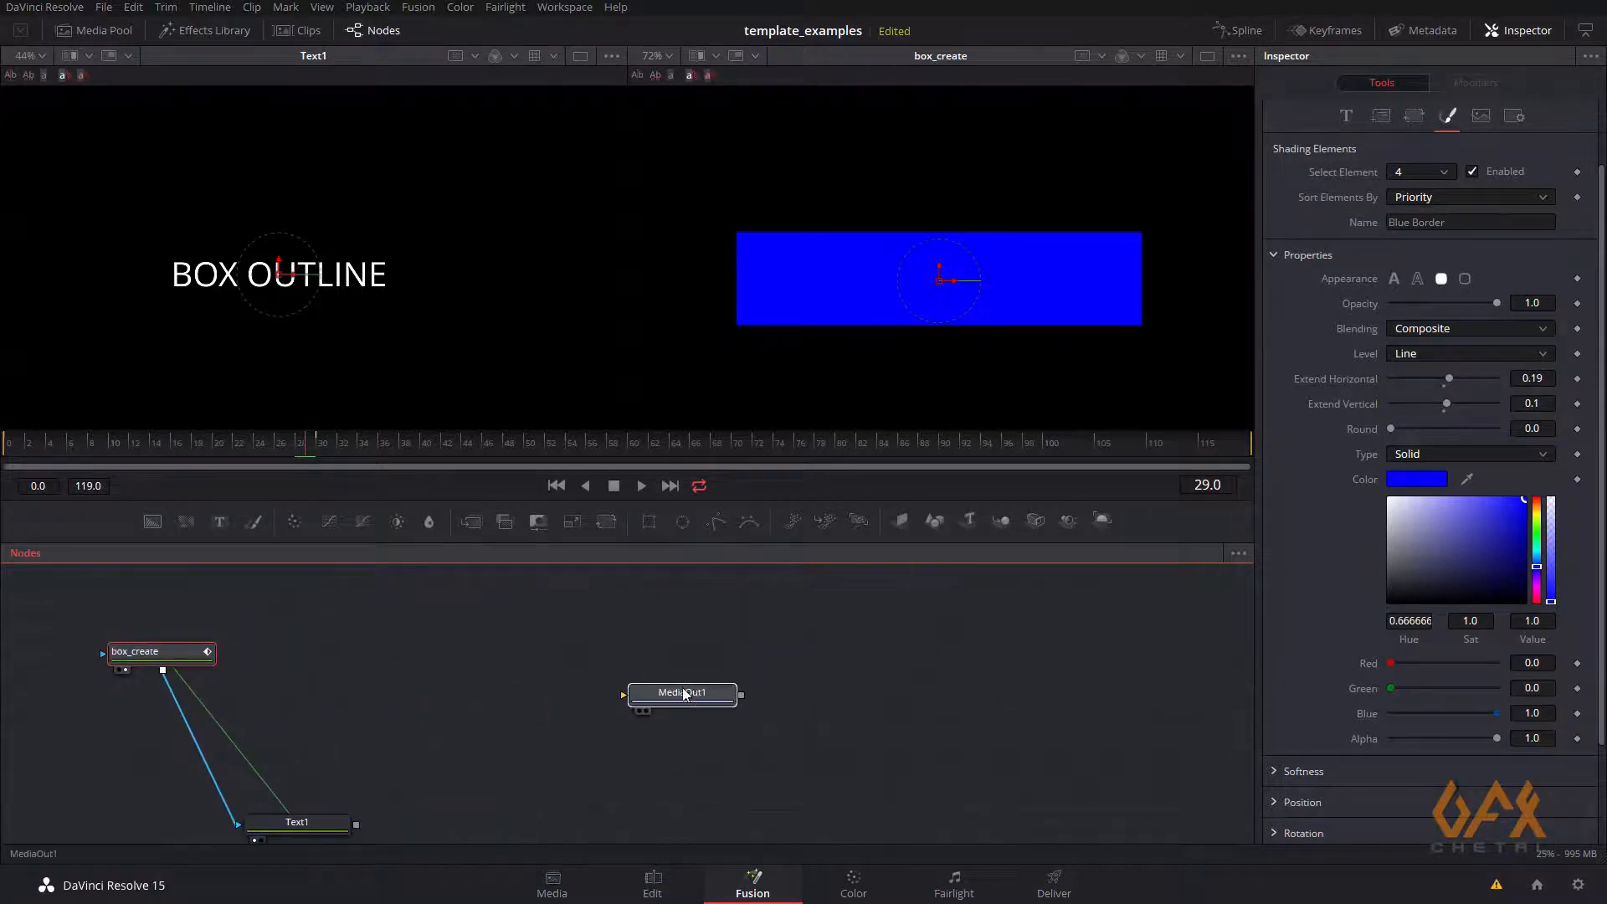
Add an Erode/Dilate node, feed it from box_create's output, and show it in the second viewer
right_click(351, 626)
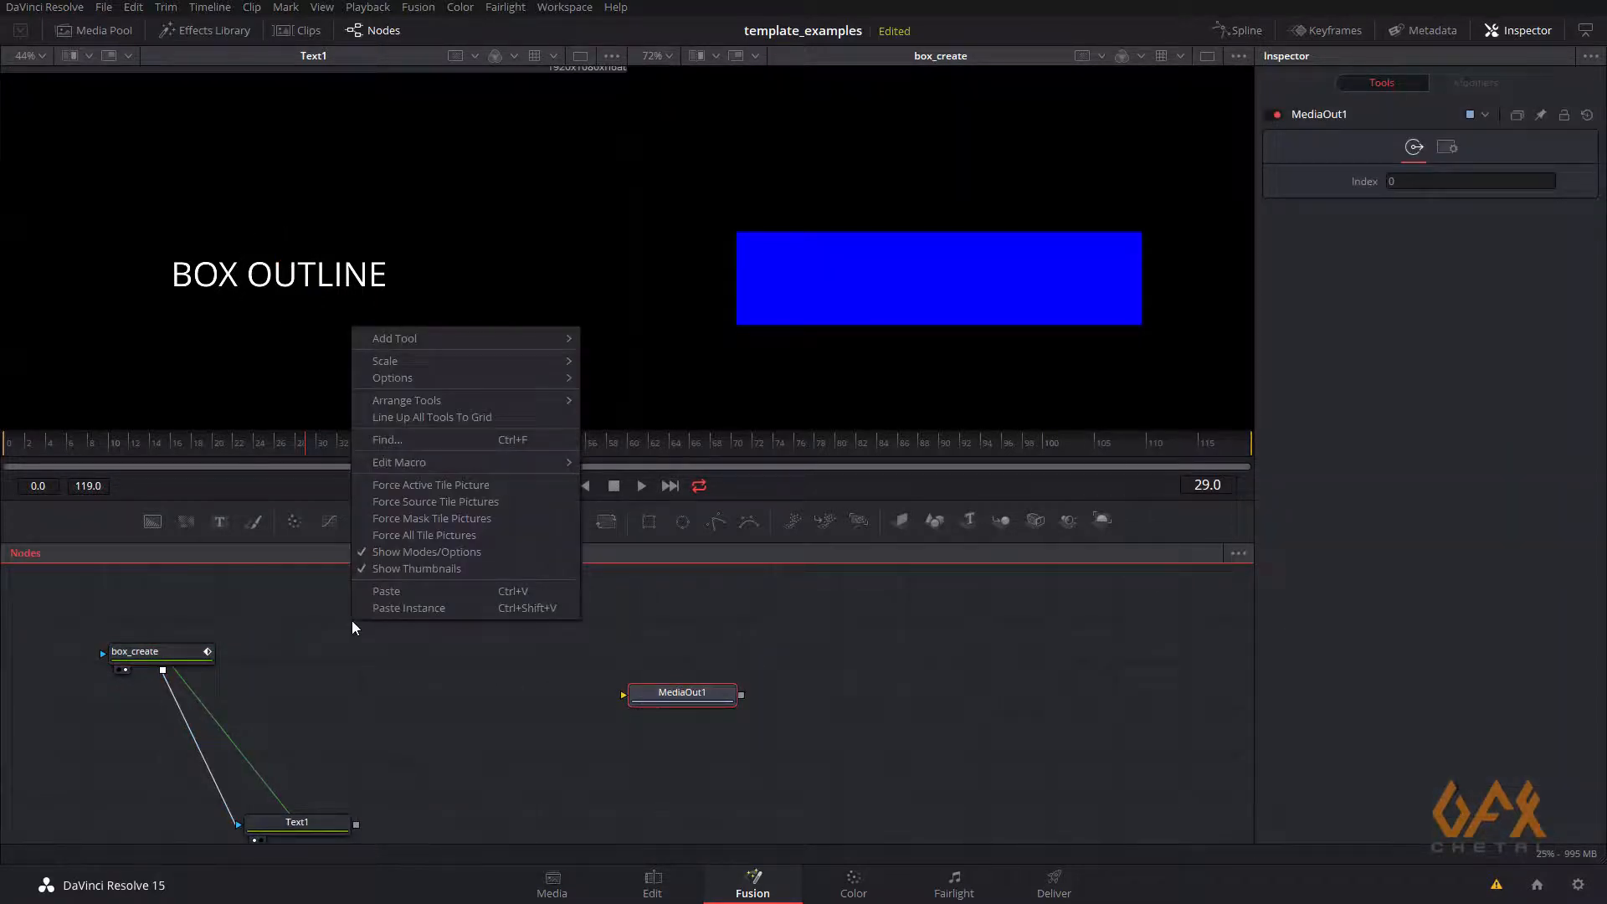
mouse_move(440, 342)
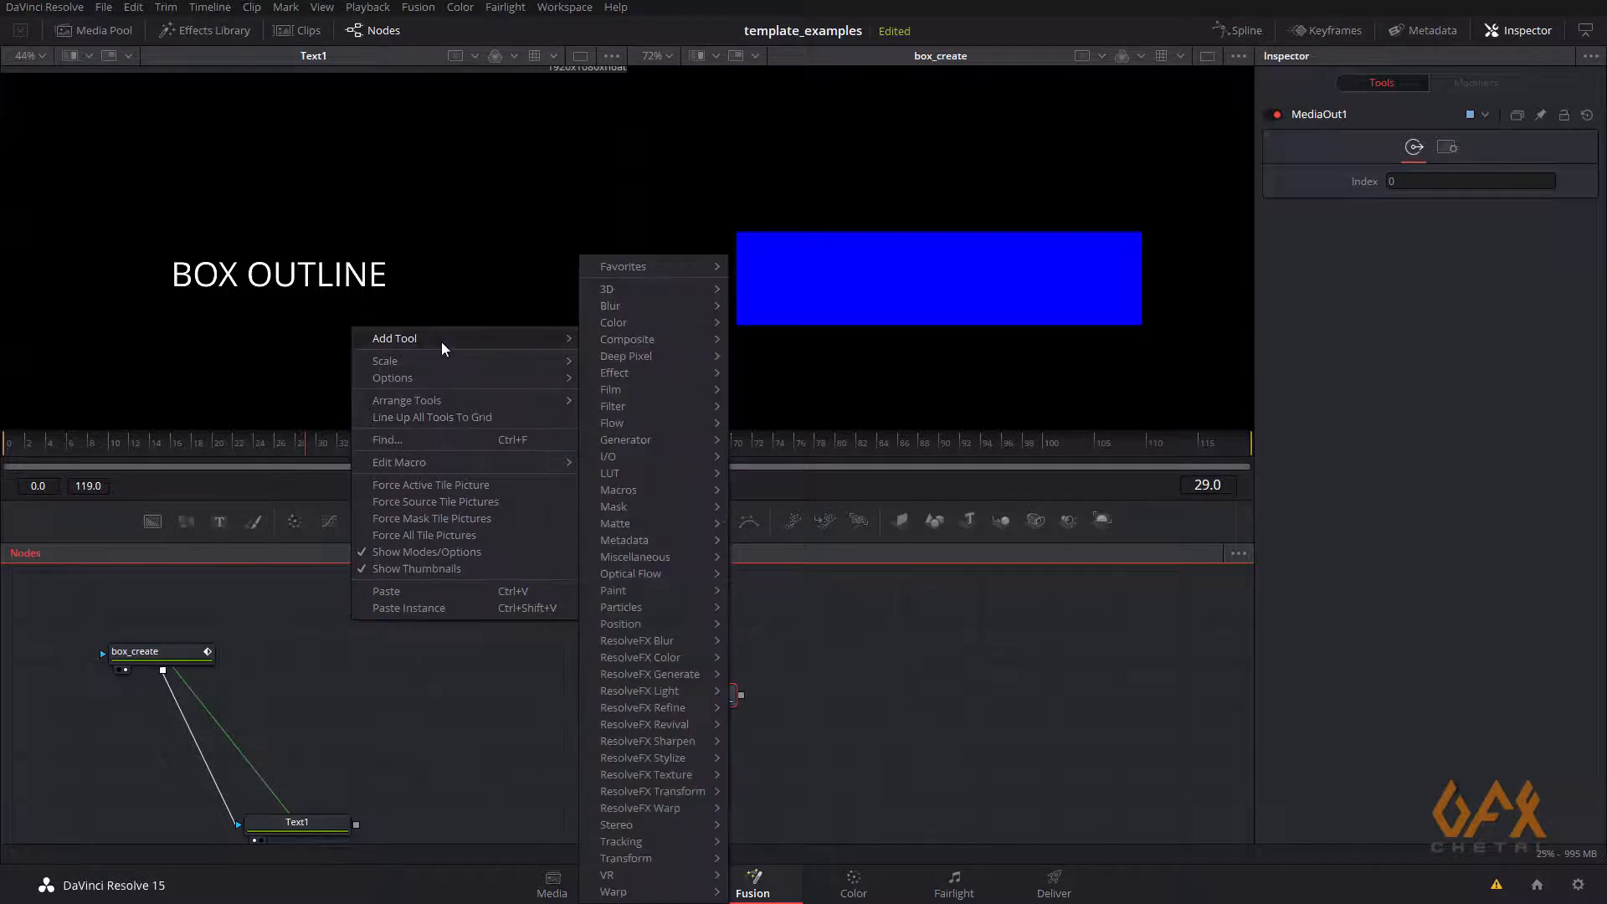
mouse_move(629, 387)
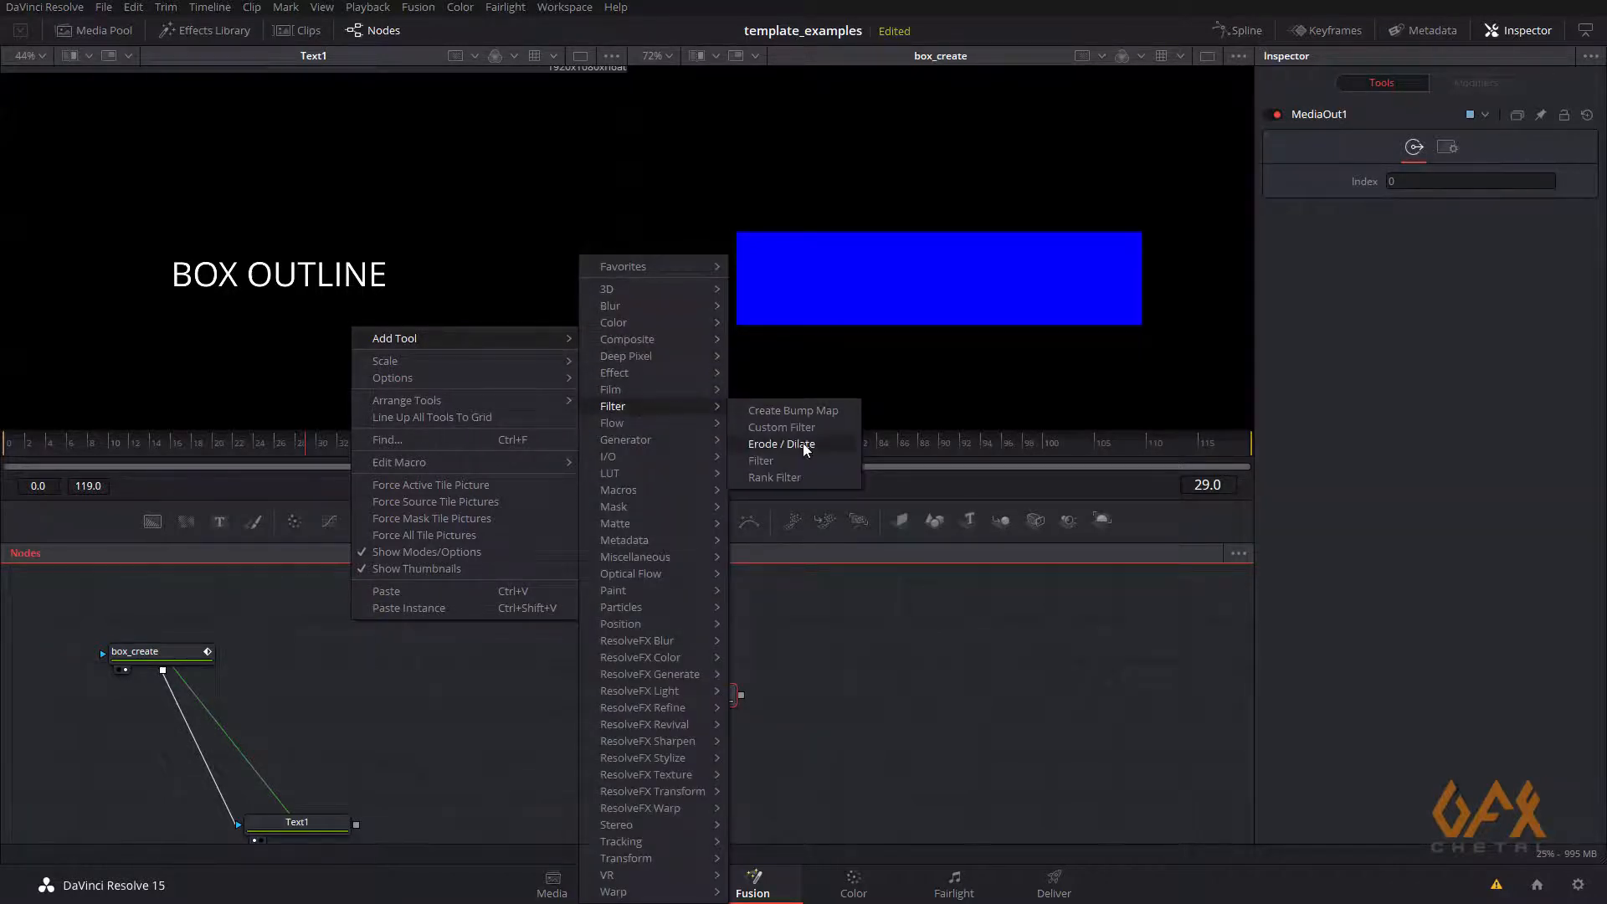
click(806, 450)
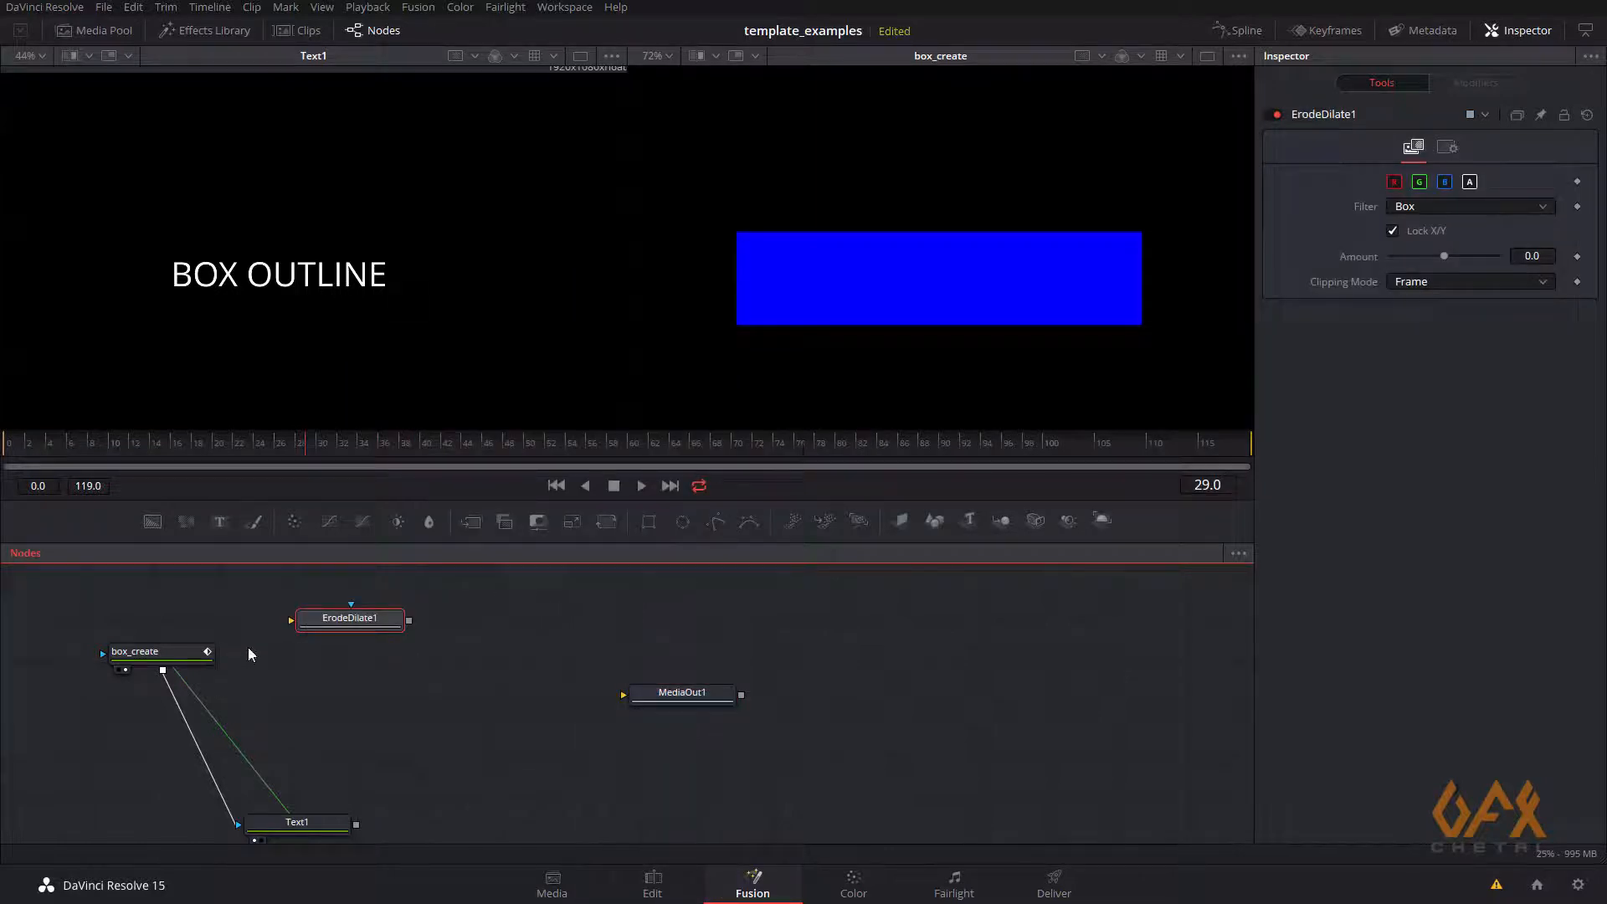
drag(339, 621, 390, 629)
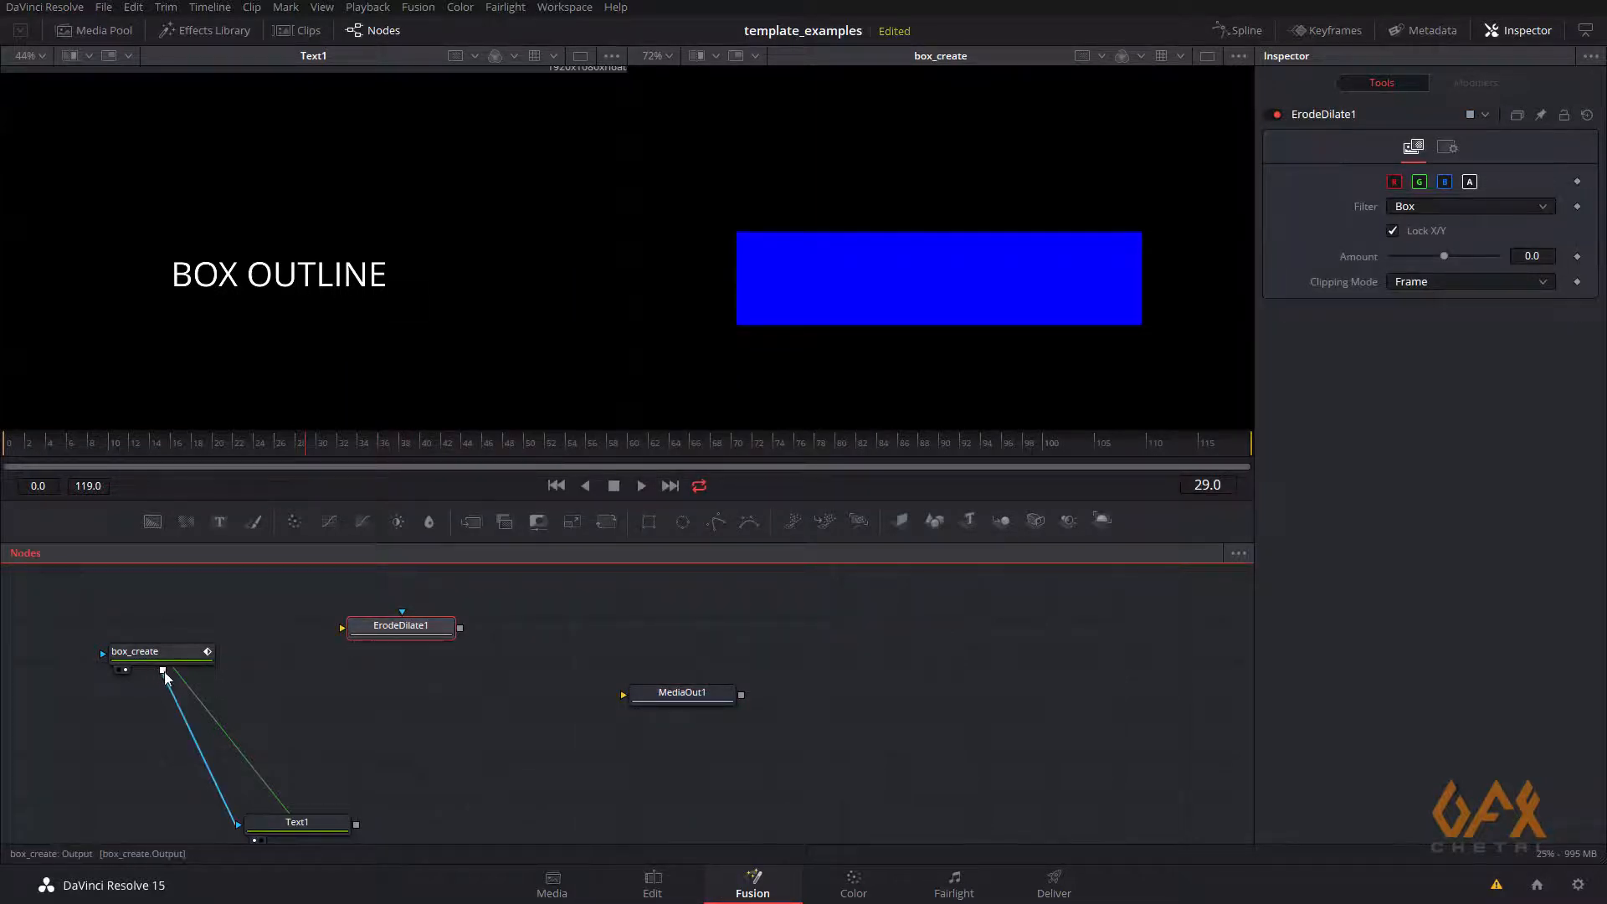
drag(185, 675, 373, 629)
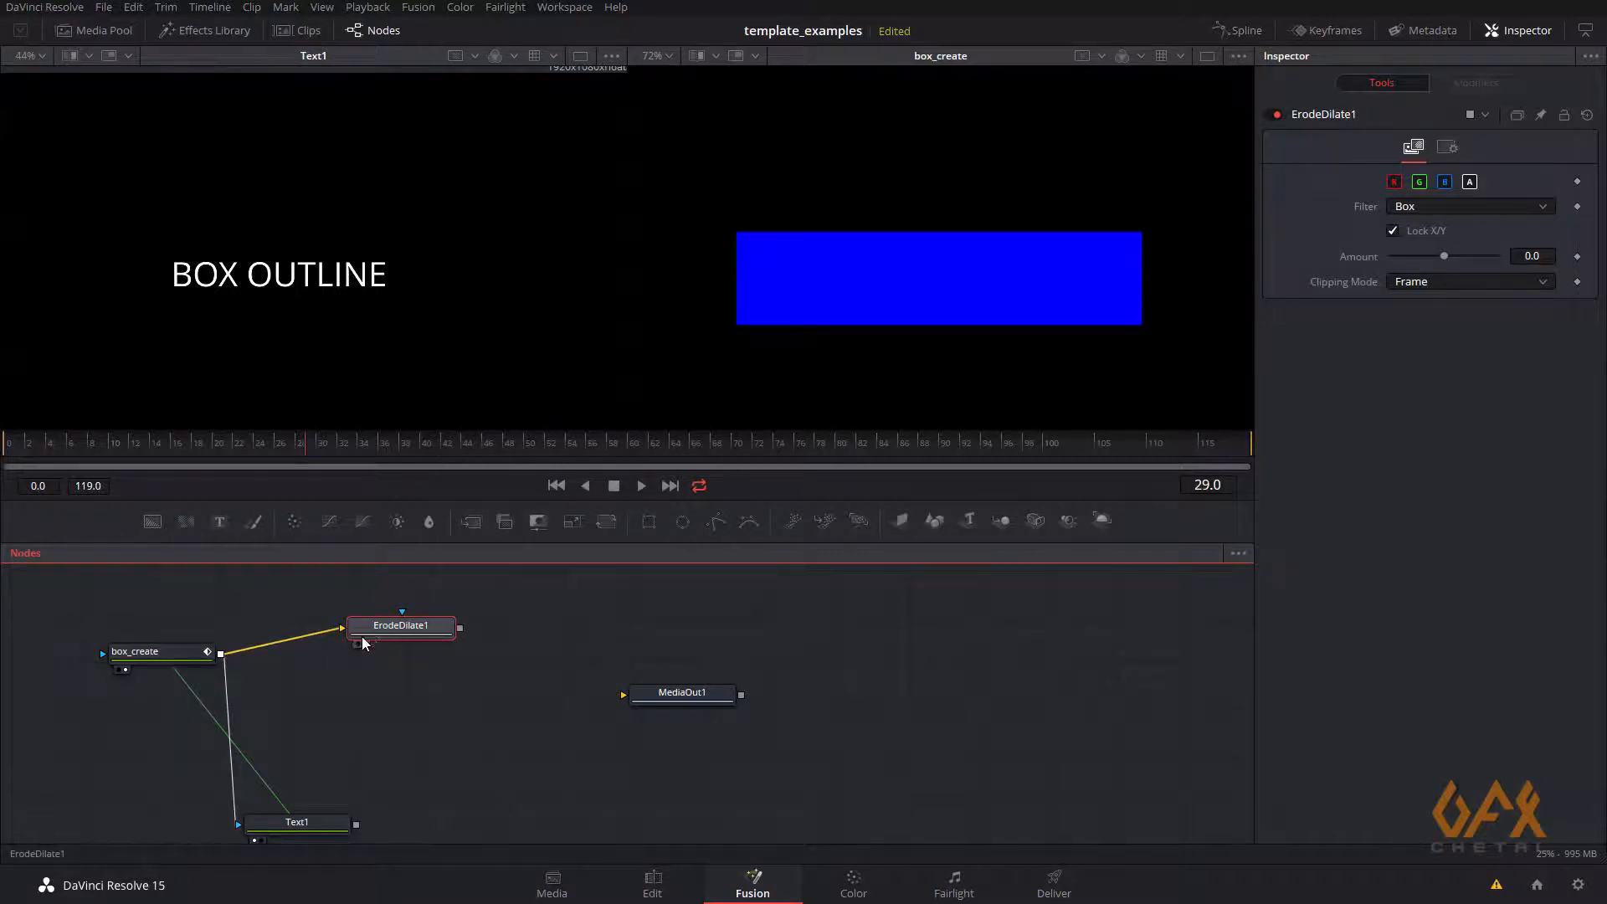
click(365, 644)
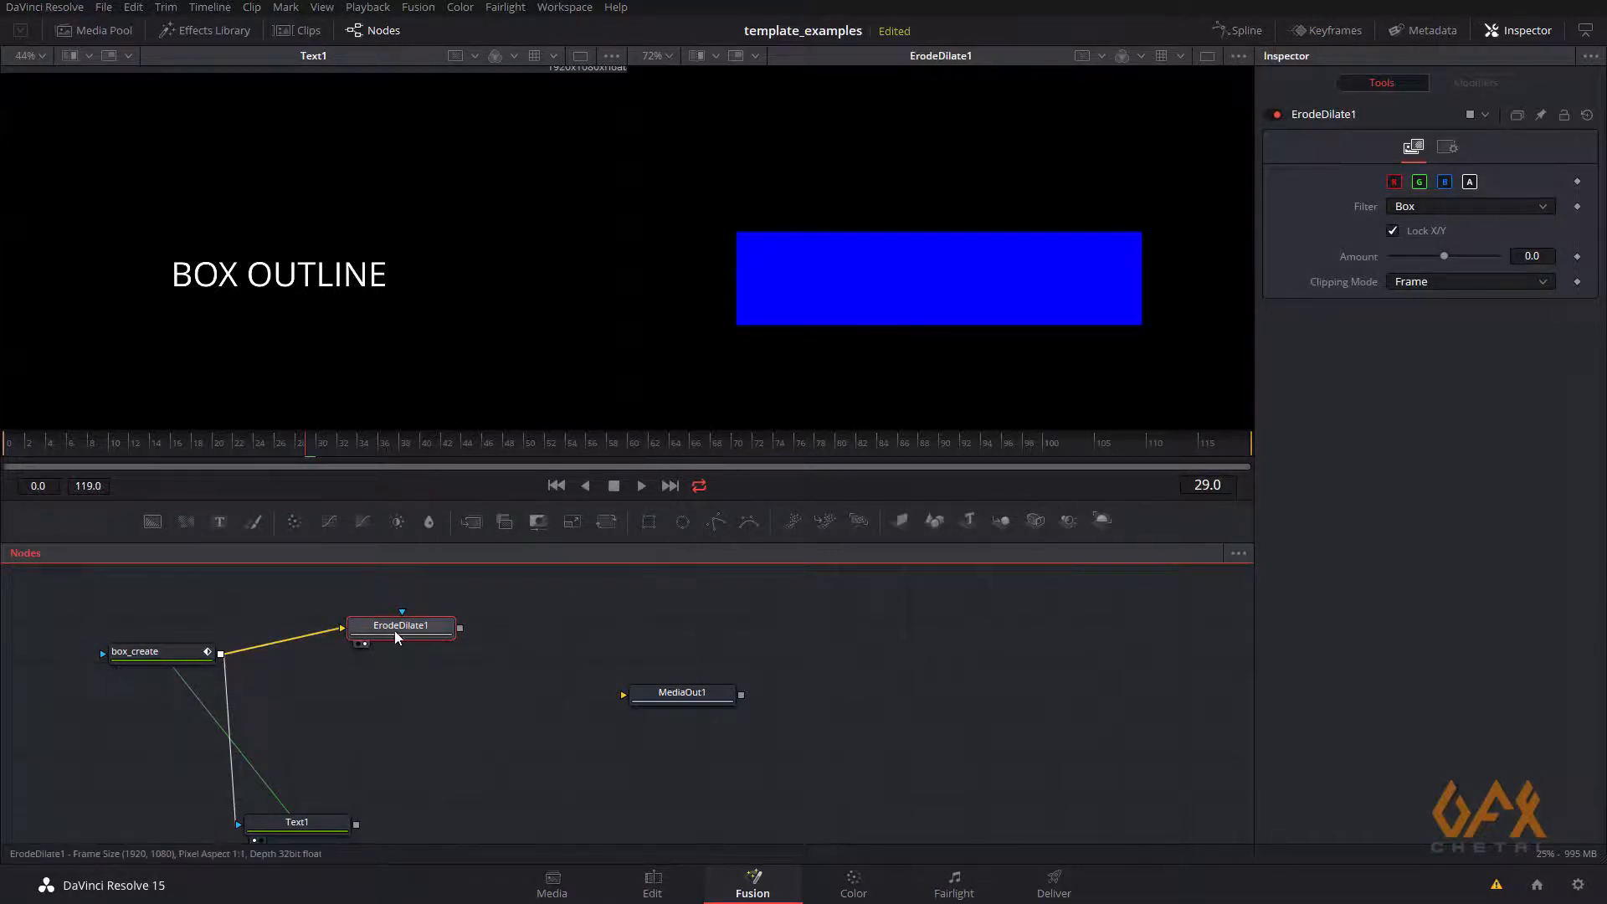
Set ErodeDilate1's Amount to about -0.002 to shrink the box, and move the node farther above box_create's row
click(1443, 256)
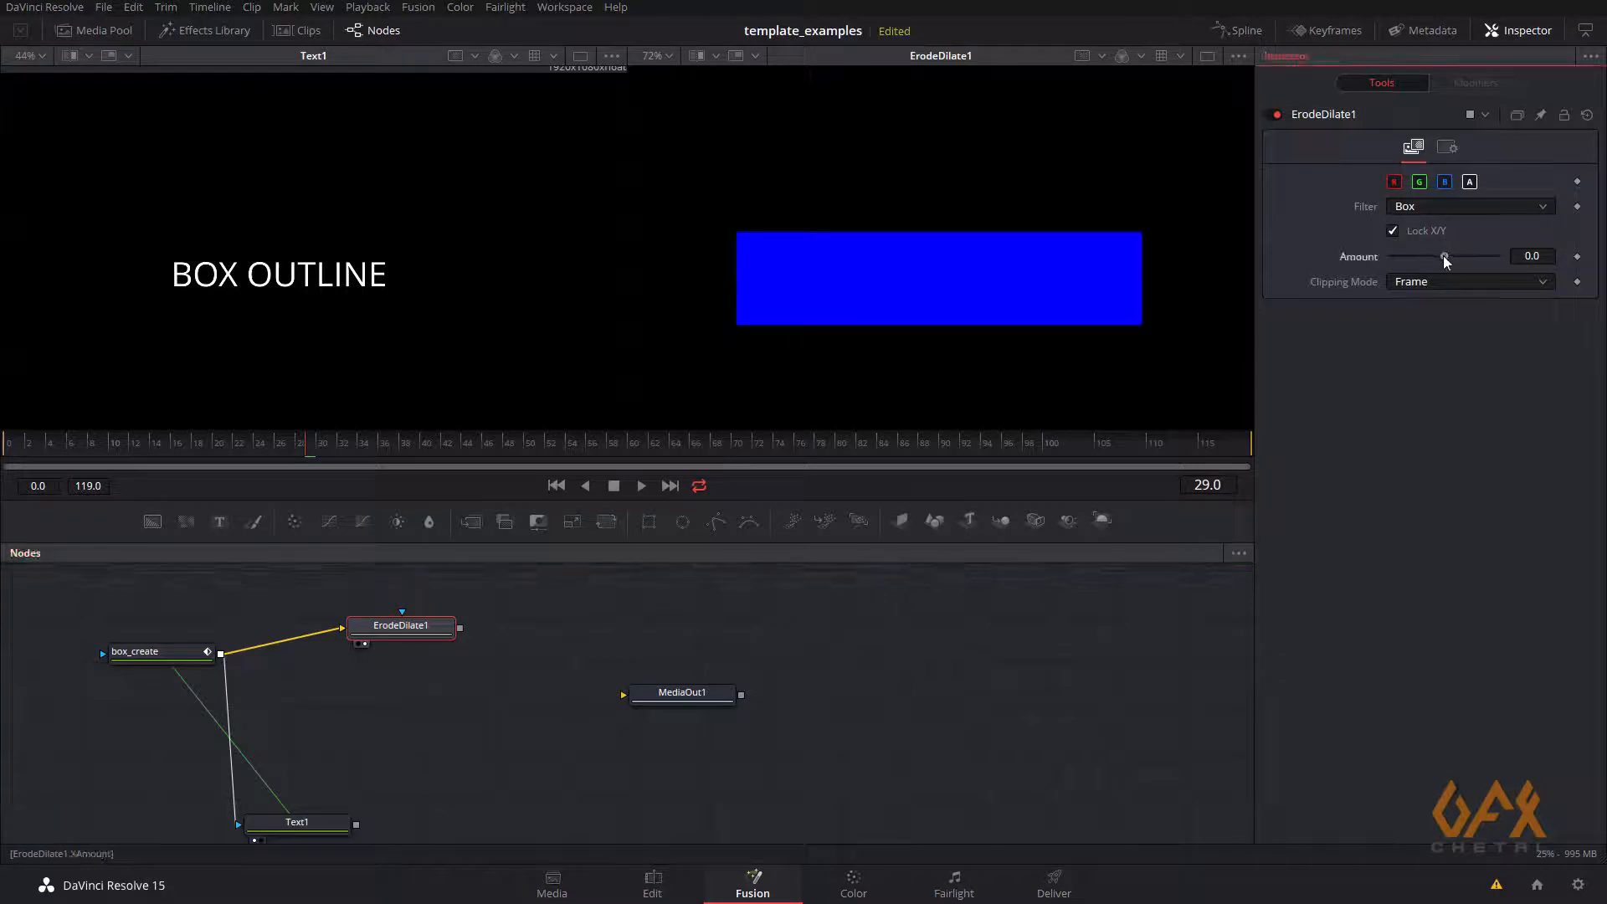
mouse_move(1443, 256)
mouse_down()
mouse_move(1420, 254)
mouse_move(1433, 257)
mouse_up()
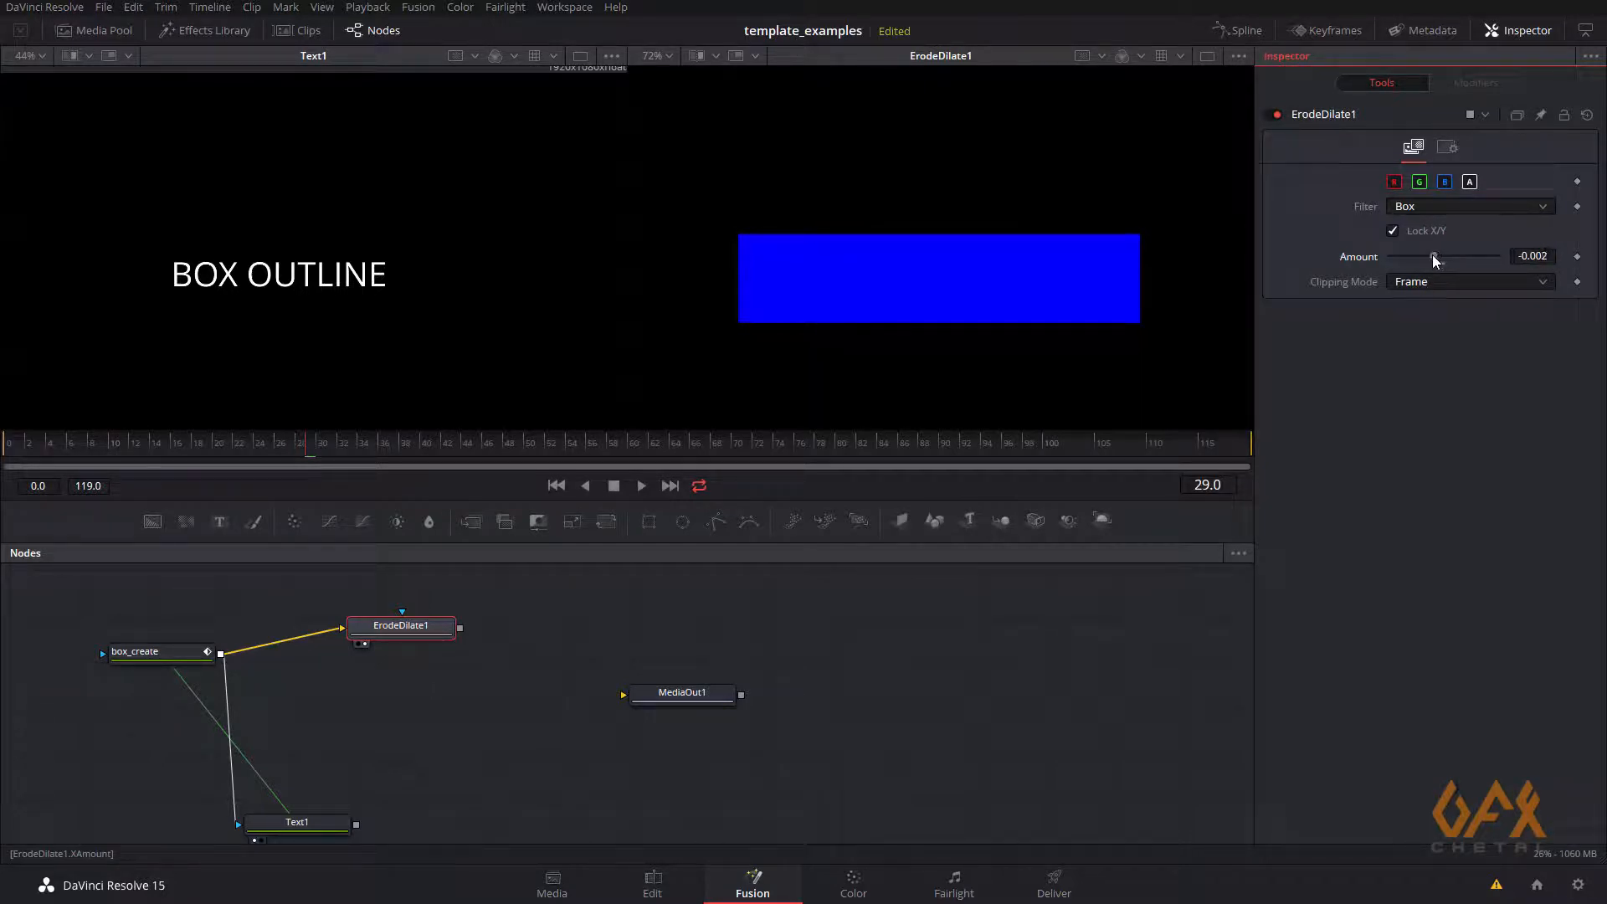
drag(427, 635, 417, 606)
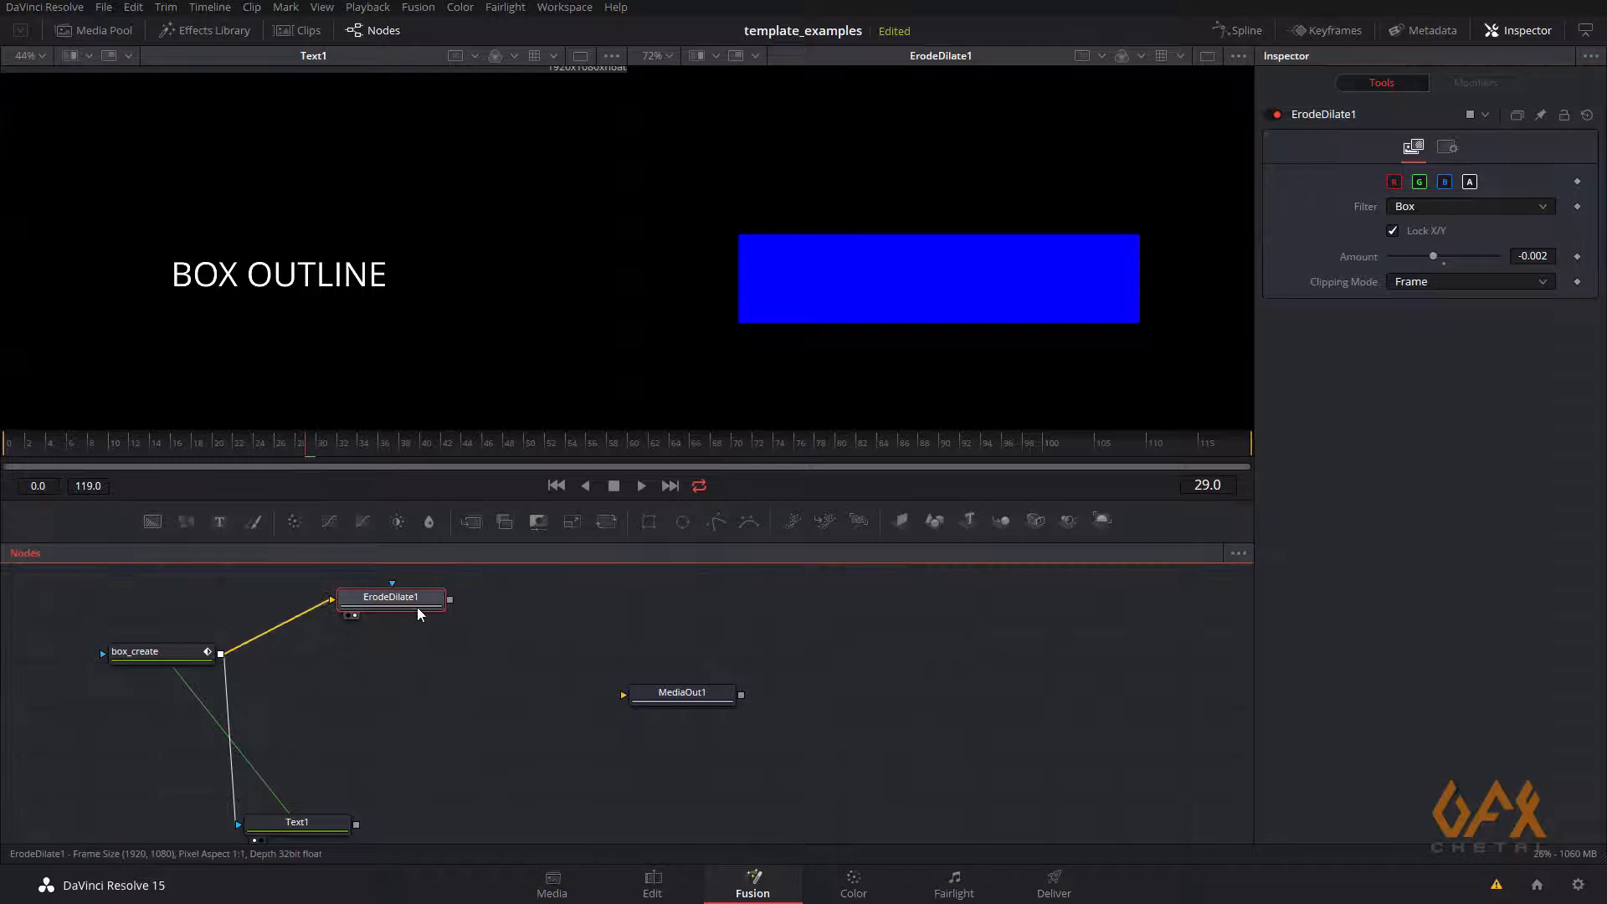
Add a Merge node with box_create as background and ErodeDilate1 as foreground, and show it in the second viewer
click(414, 662)
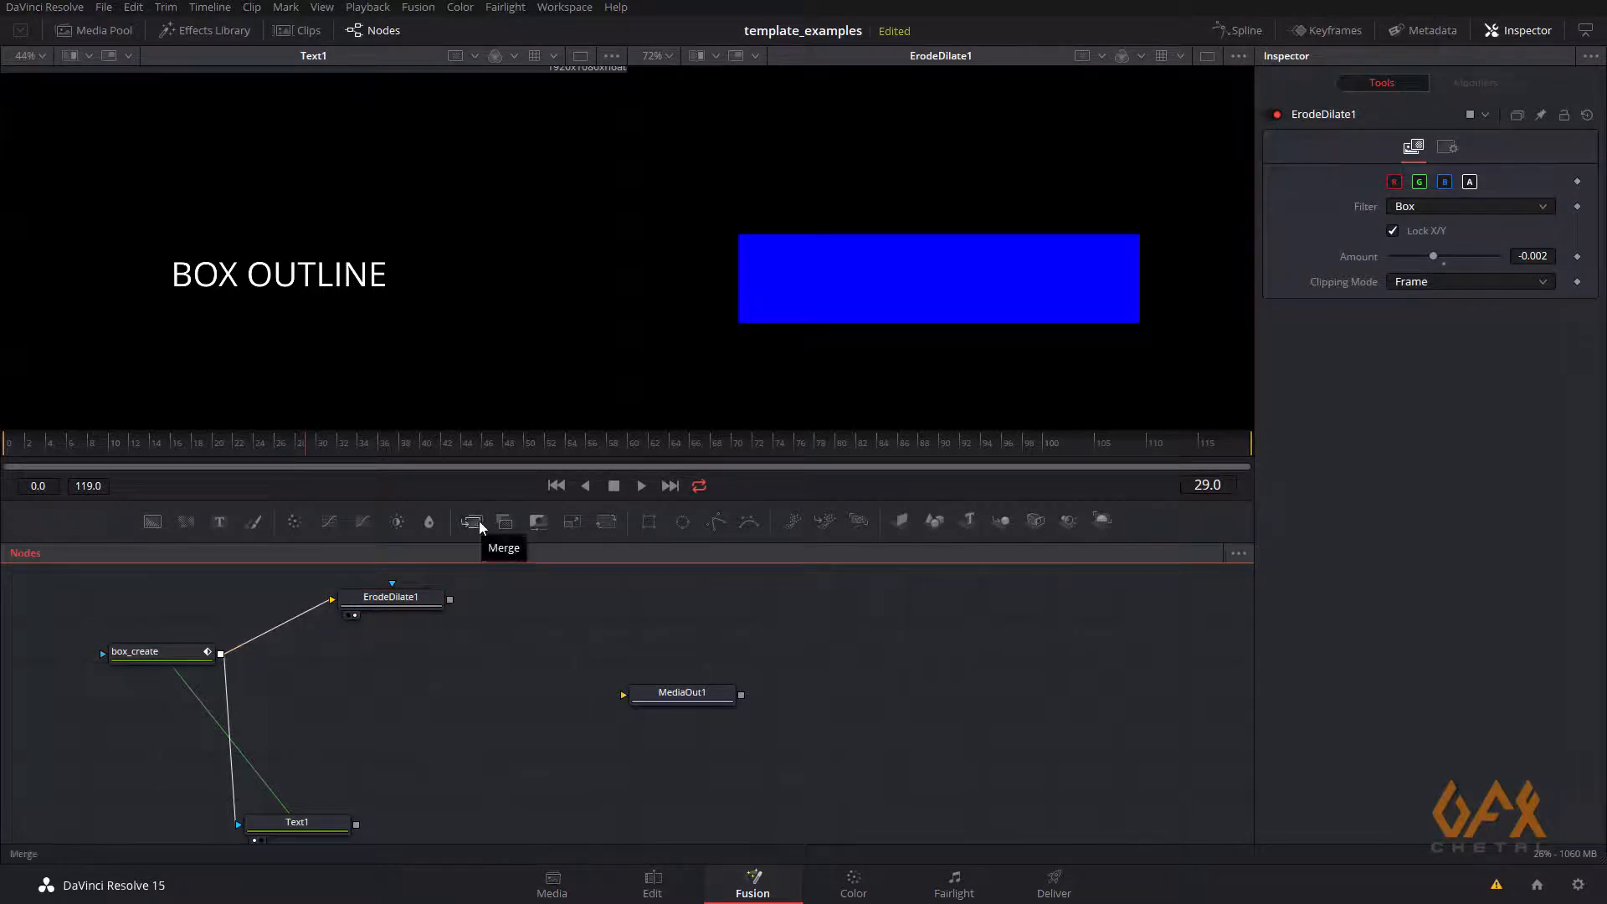
drag(477, 561, 528, 666)
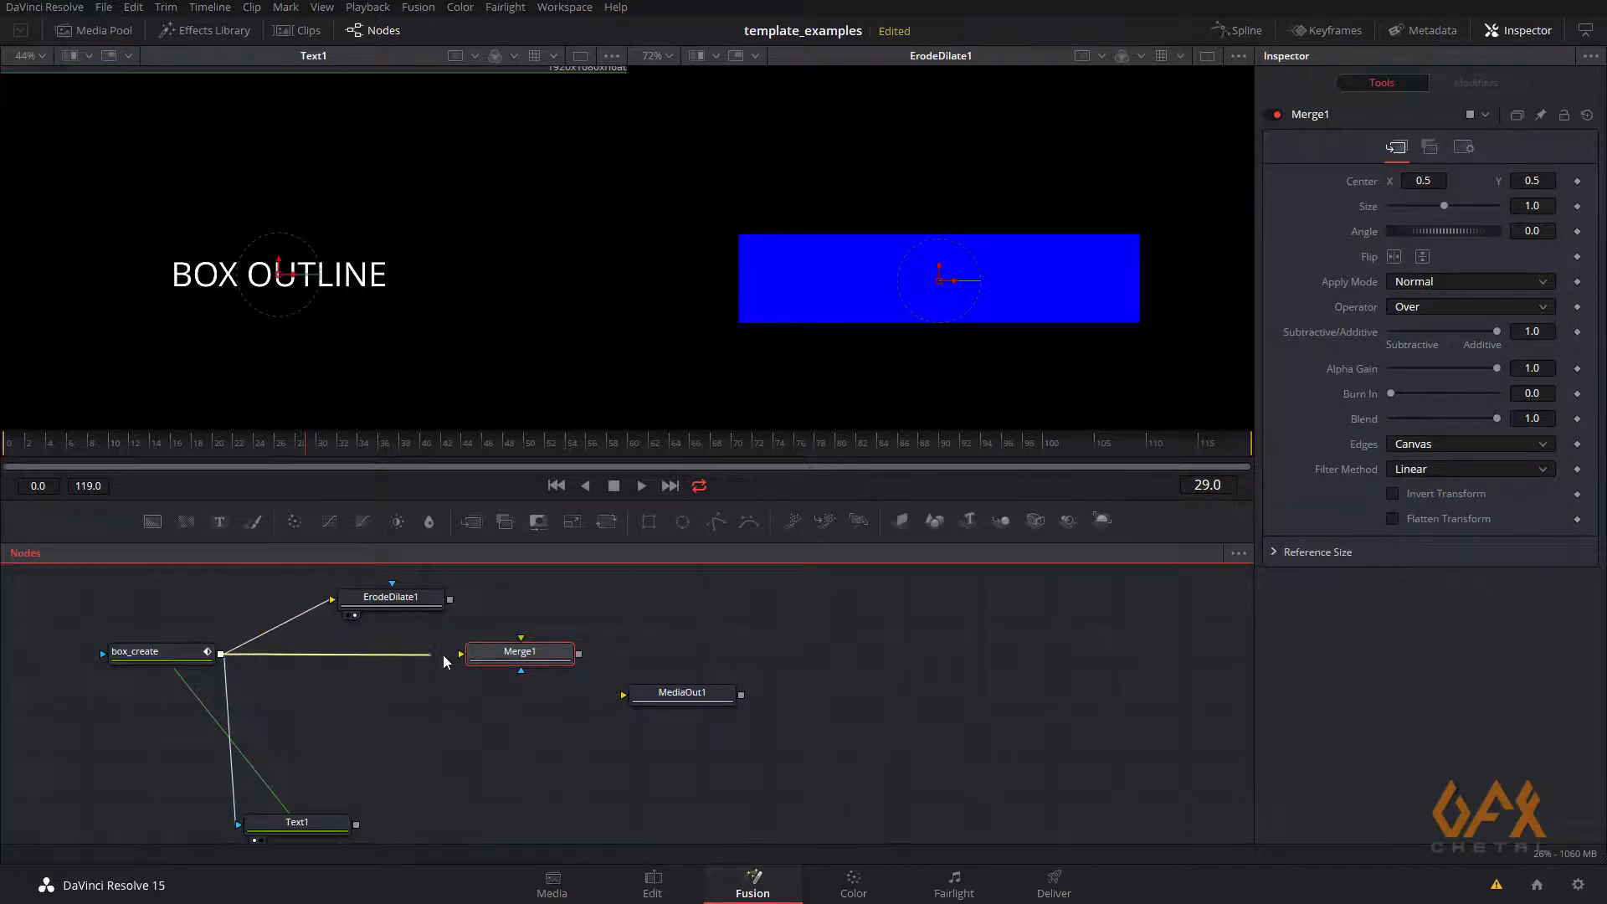
drag(444, 654, 519, 642)
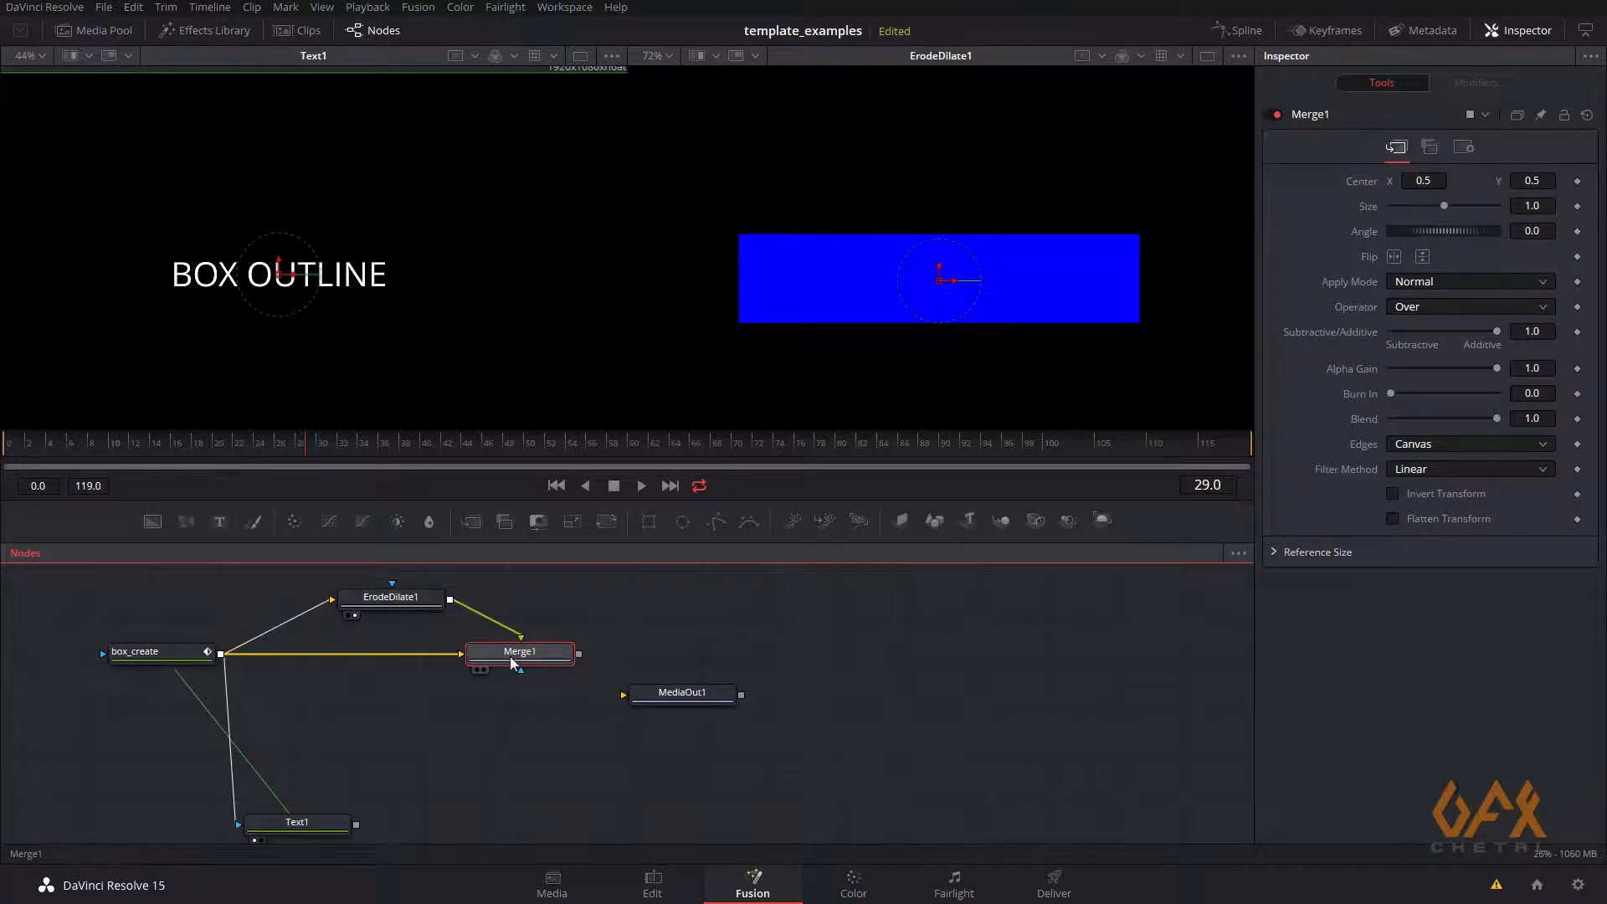
click(484, 670)
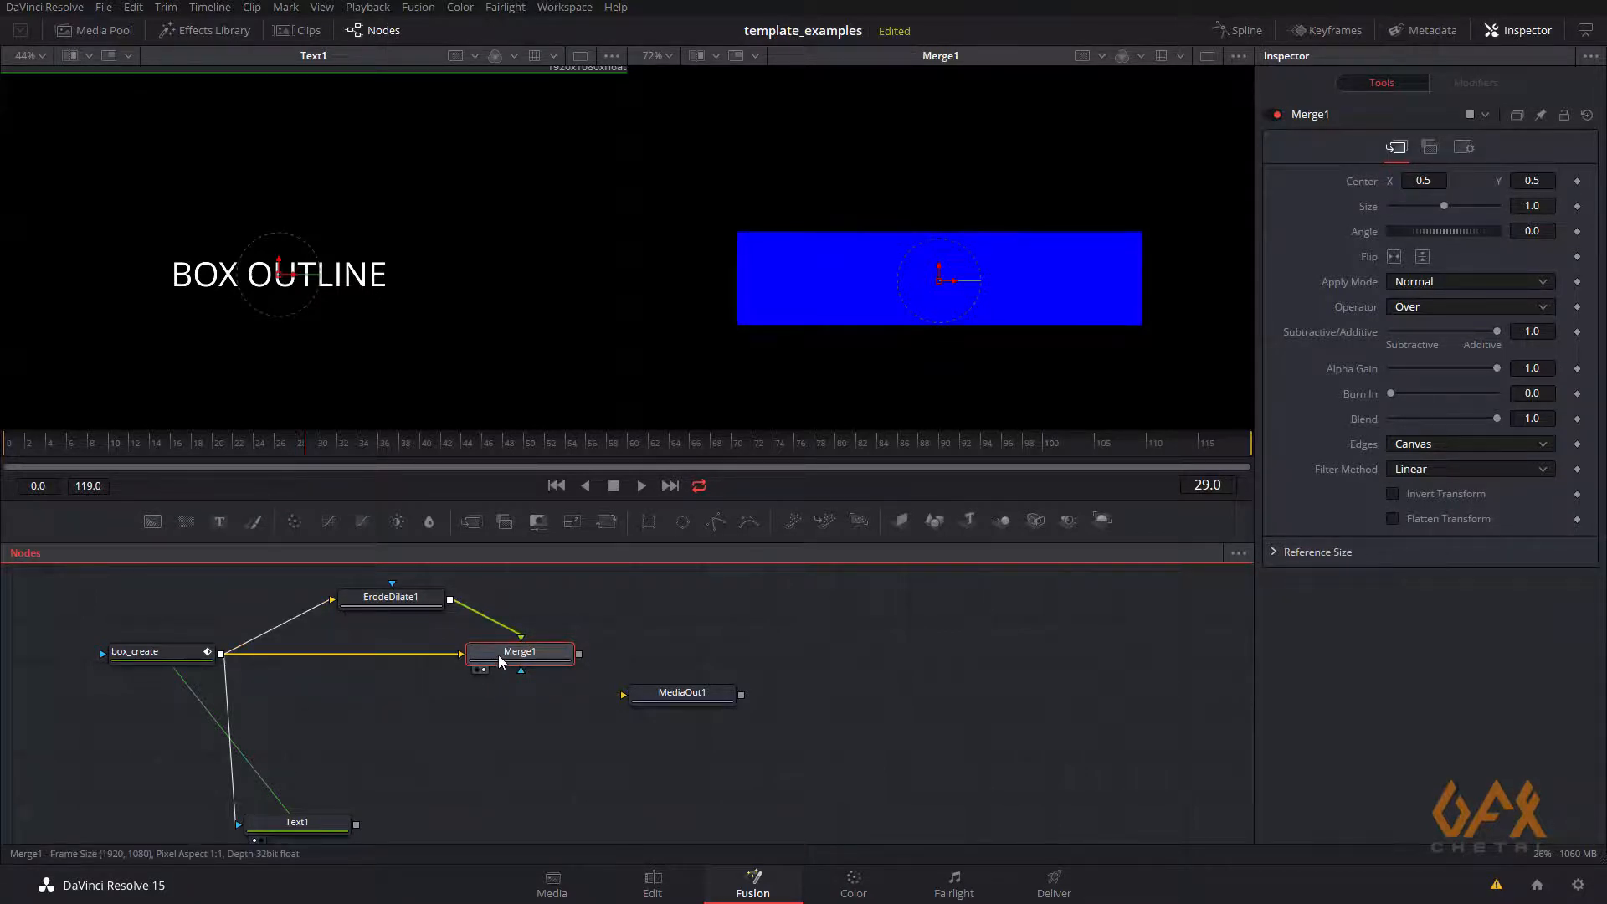
Set Merge1's Operator to XOr and thicken the outline by changing ErodeDilate1's Amount to about -0.0041
click(1415, 307)
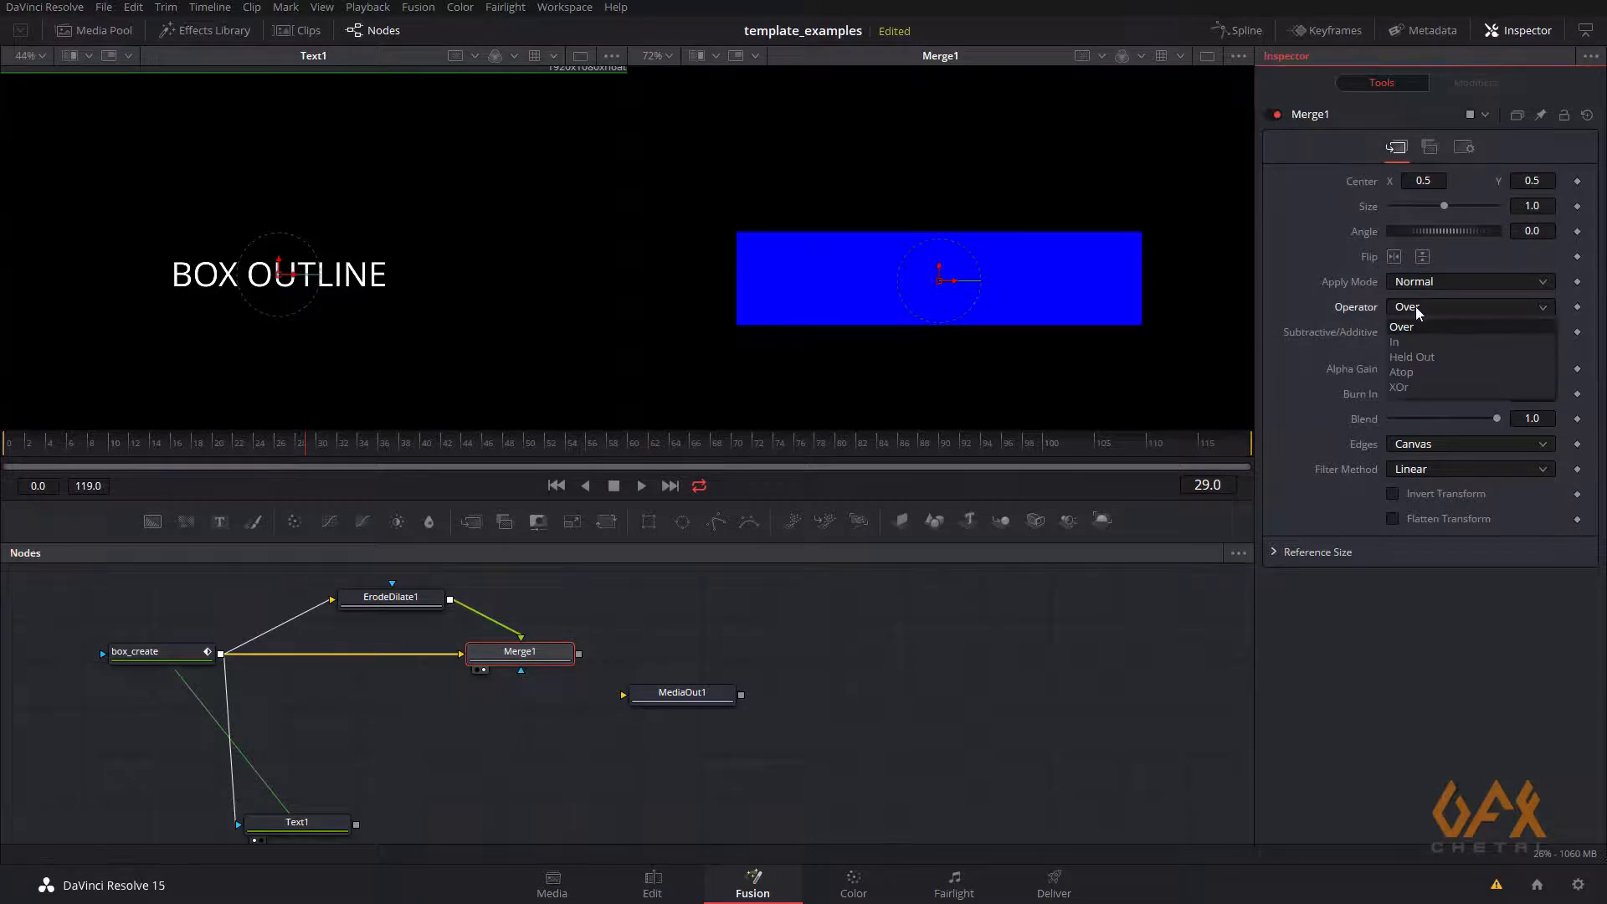
click(1404, 389)
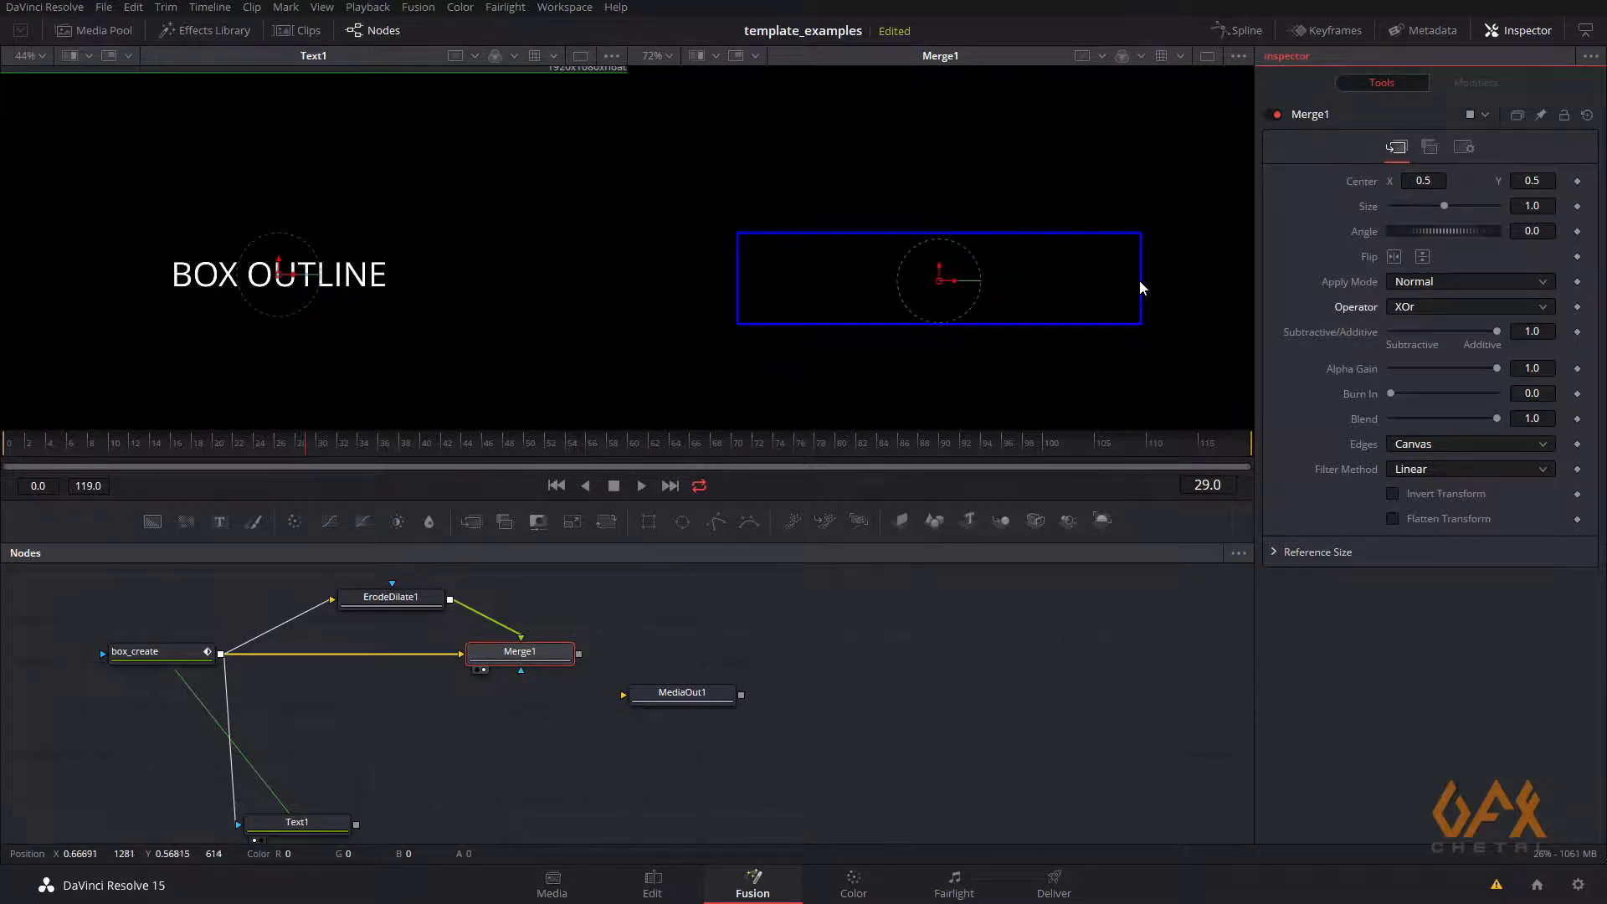
click(383, 596)
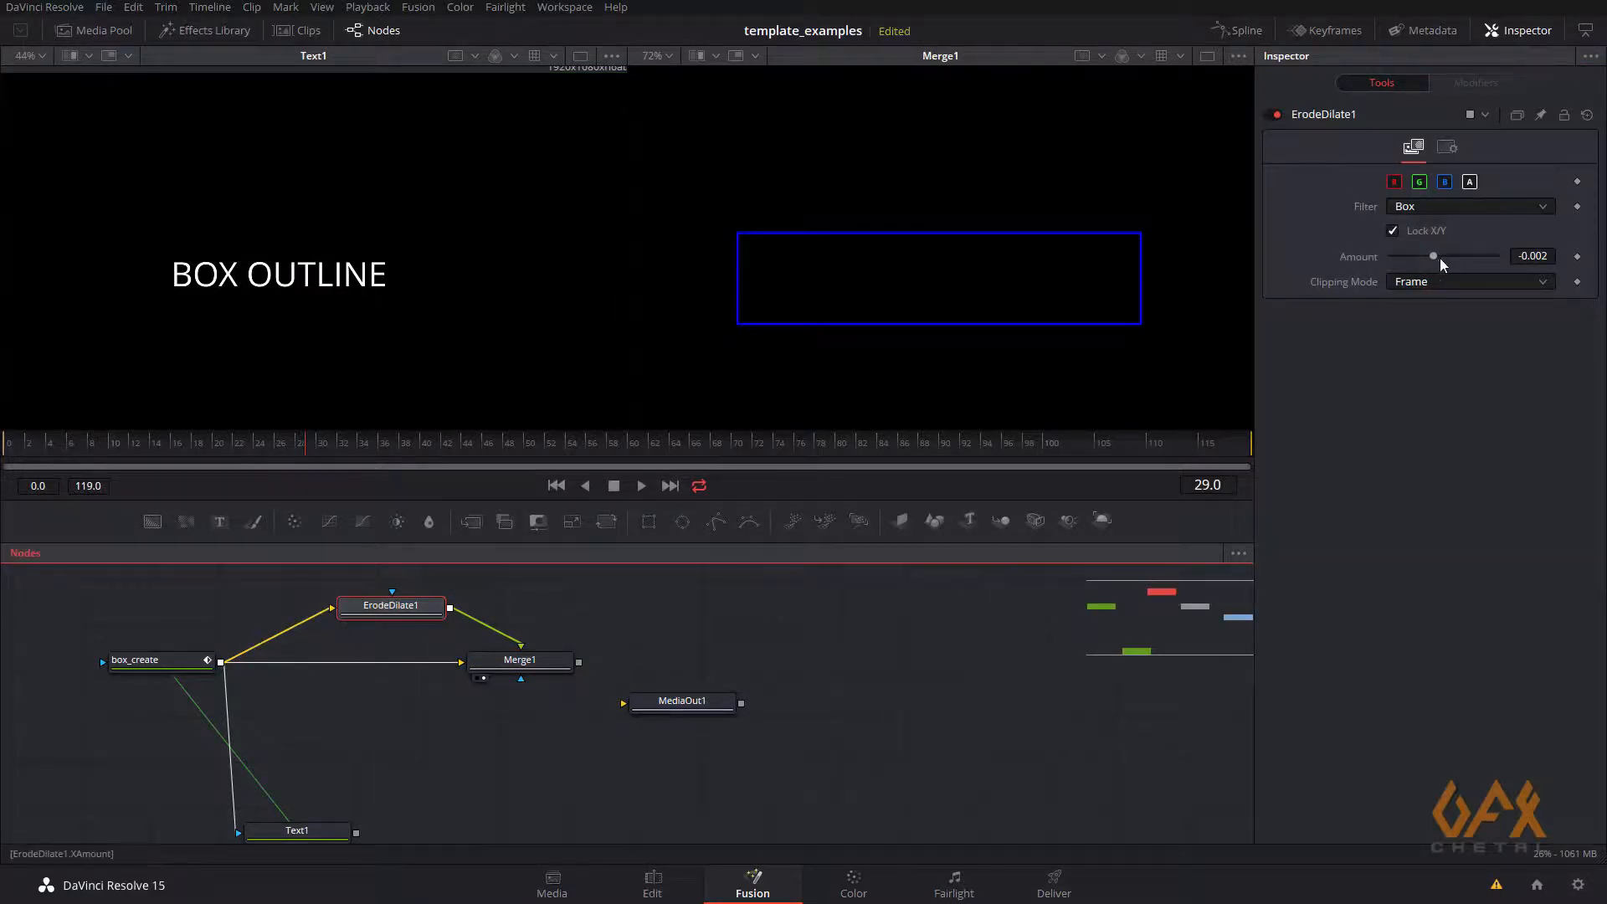
drag(1438, 256, 1418, 253)
drag(1052, 249, 964, 244)
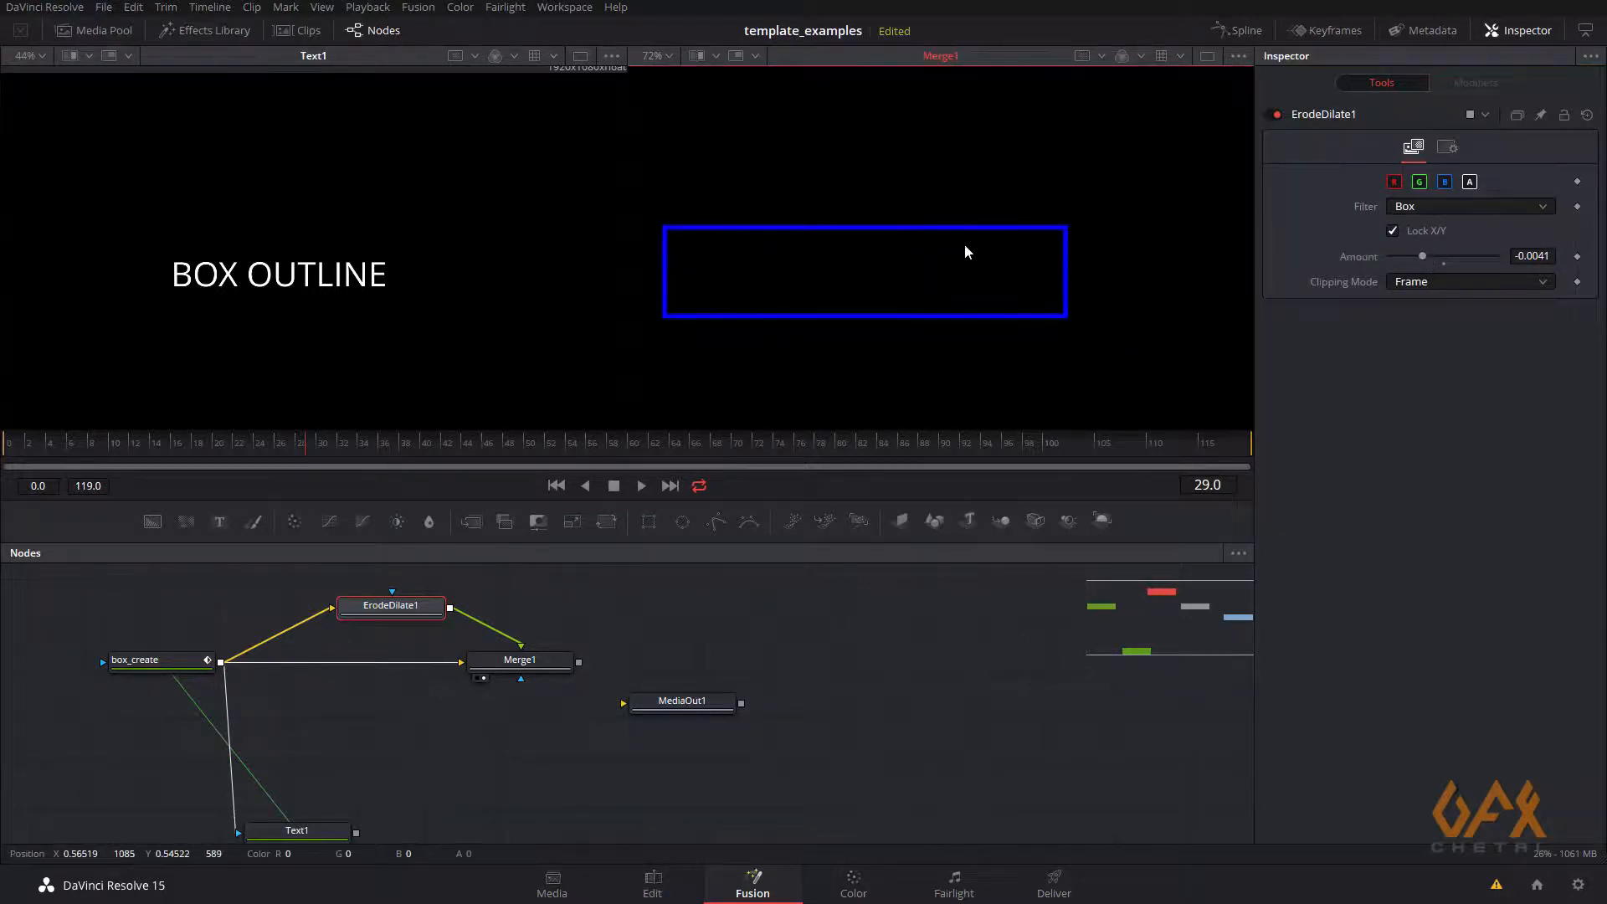
scroll(964, 243, up, 2)
Move MediaOut1 farther from Merge1 and add a Background node between them
drag(726, 697, 875, 721)
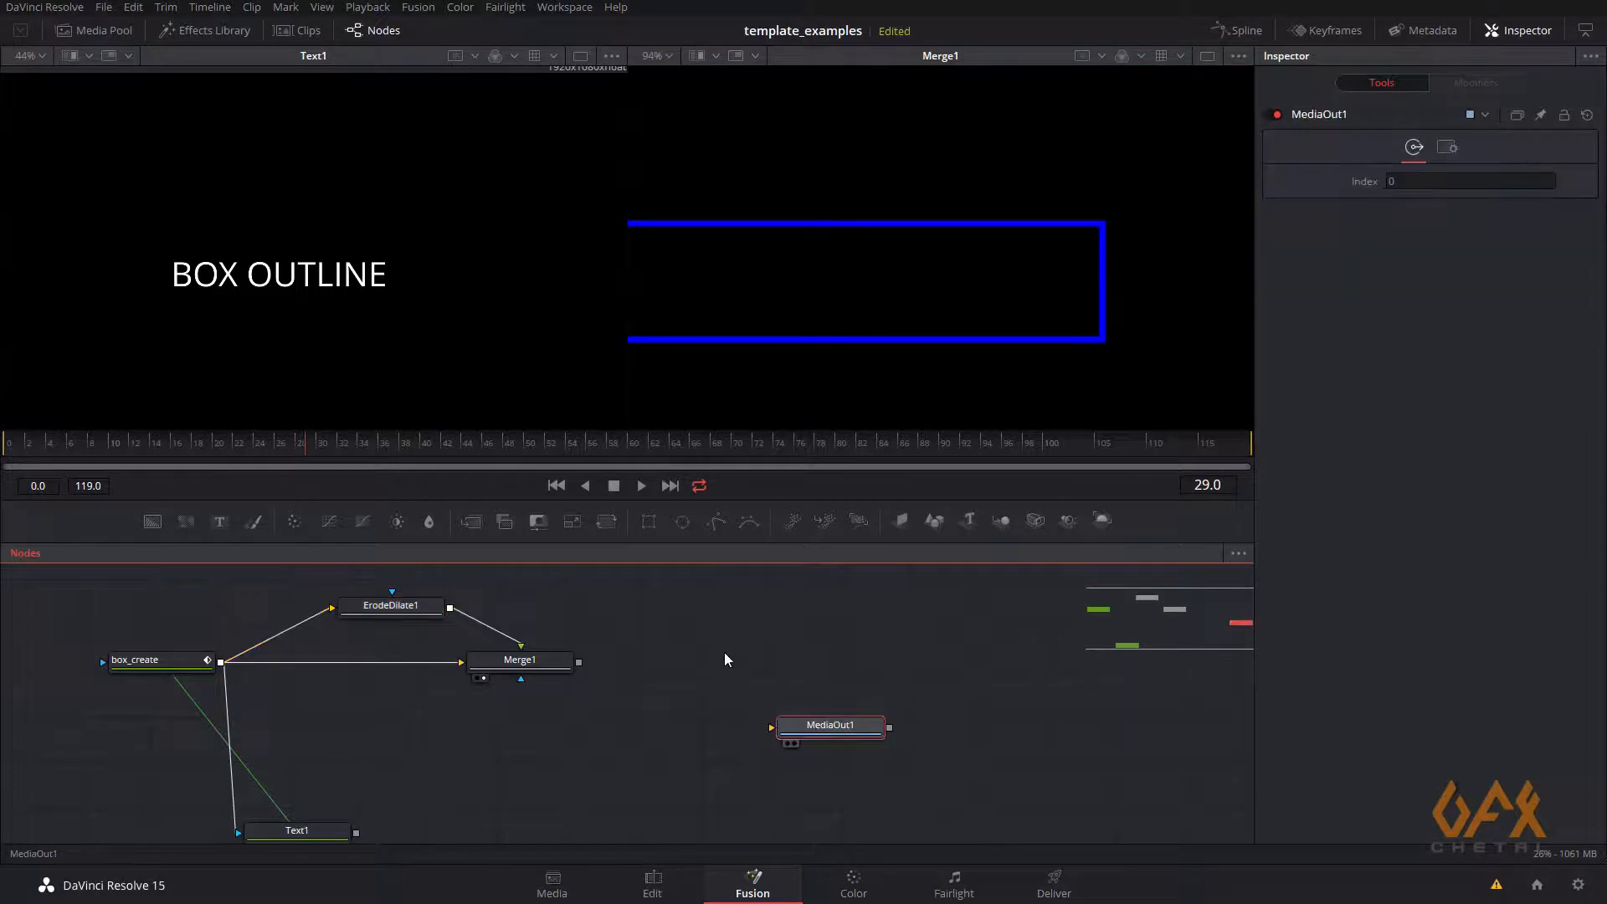
click(725, 660)
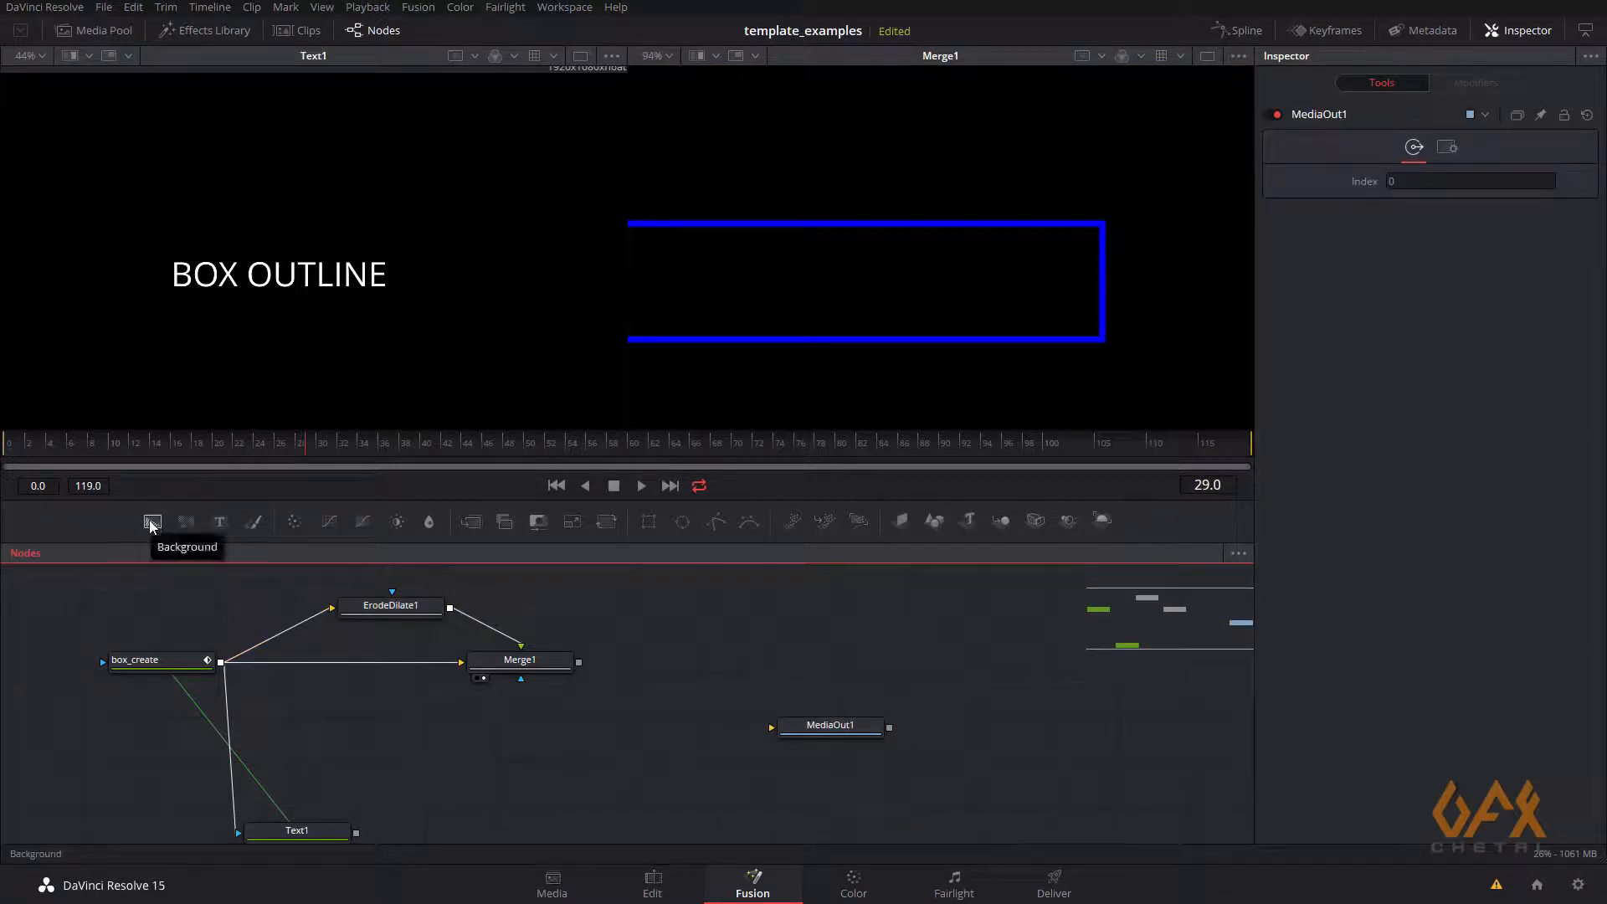
click(151, 523)
drag(832, 258, 923, 249)
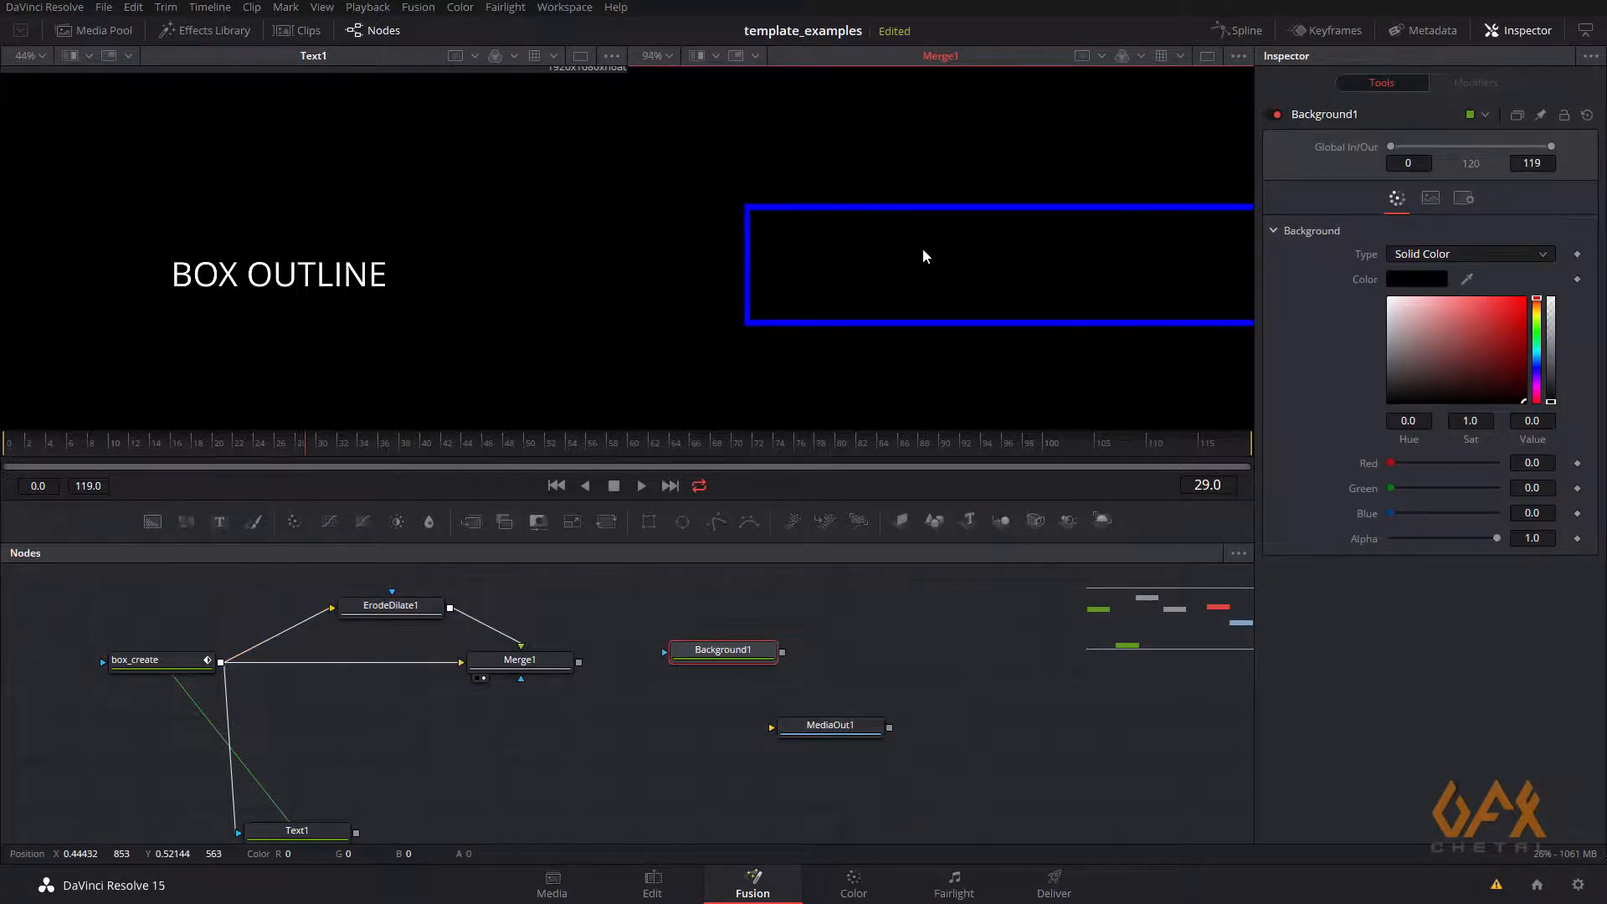
scroll(922, 250, down, 1)
Show Background1 in the second viewer and color it solid yellow with hue about 0.176 and value about 0.819
click(743, 653)
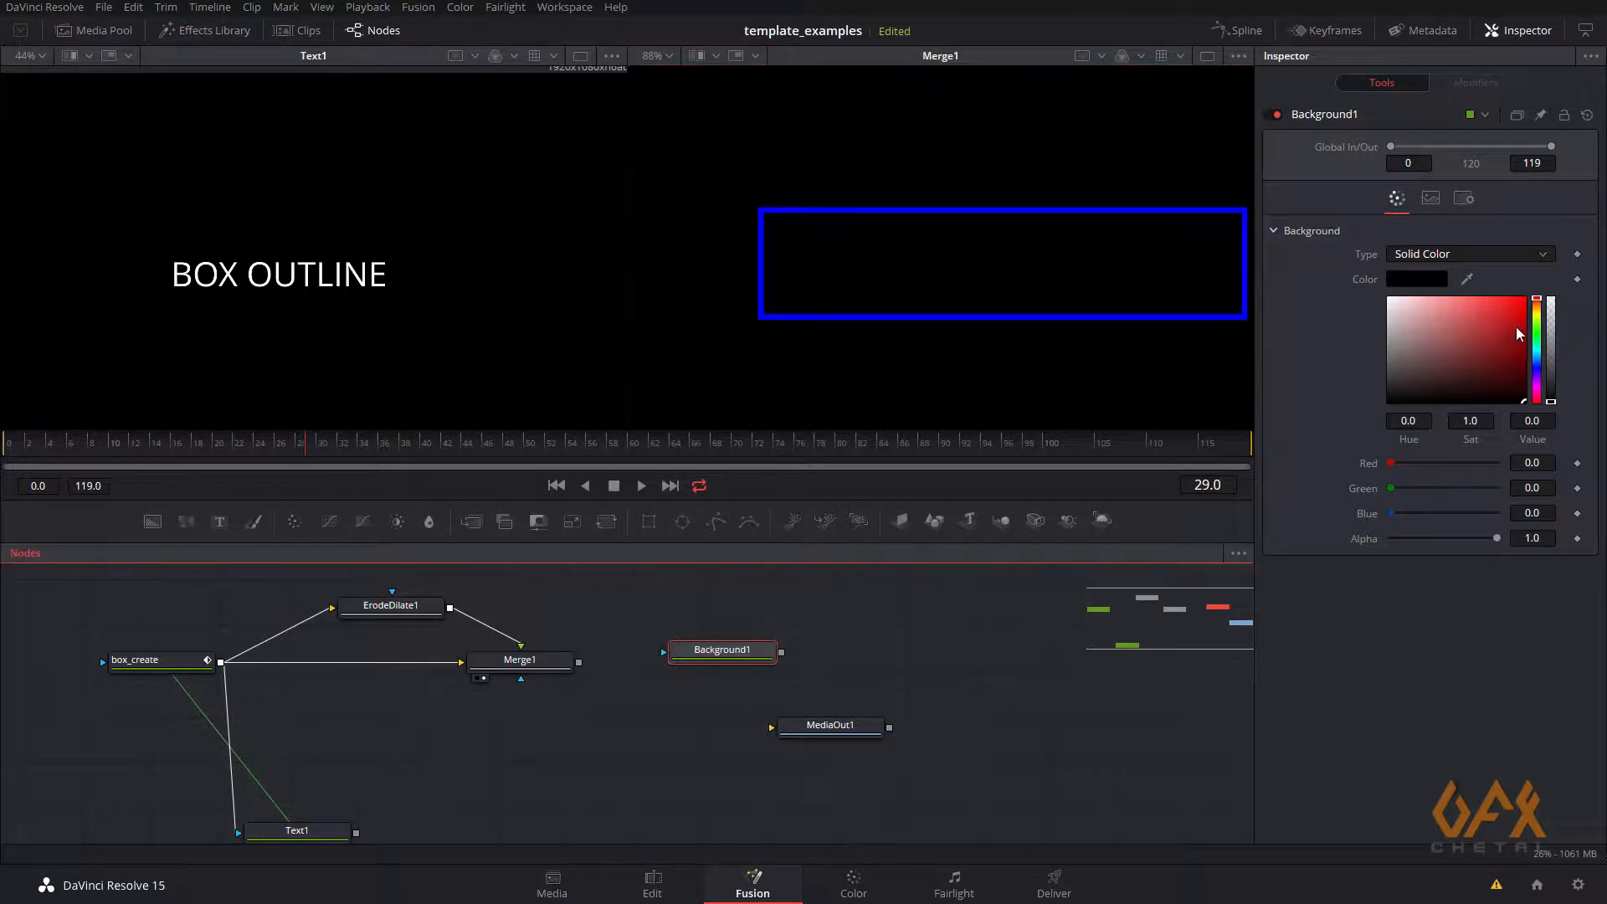
click(1523, 316)
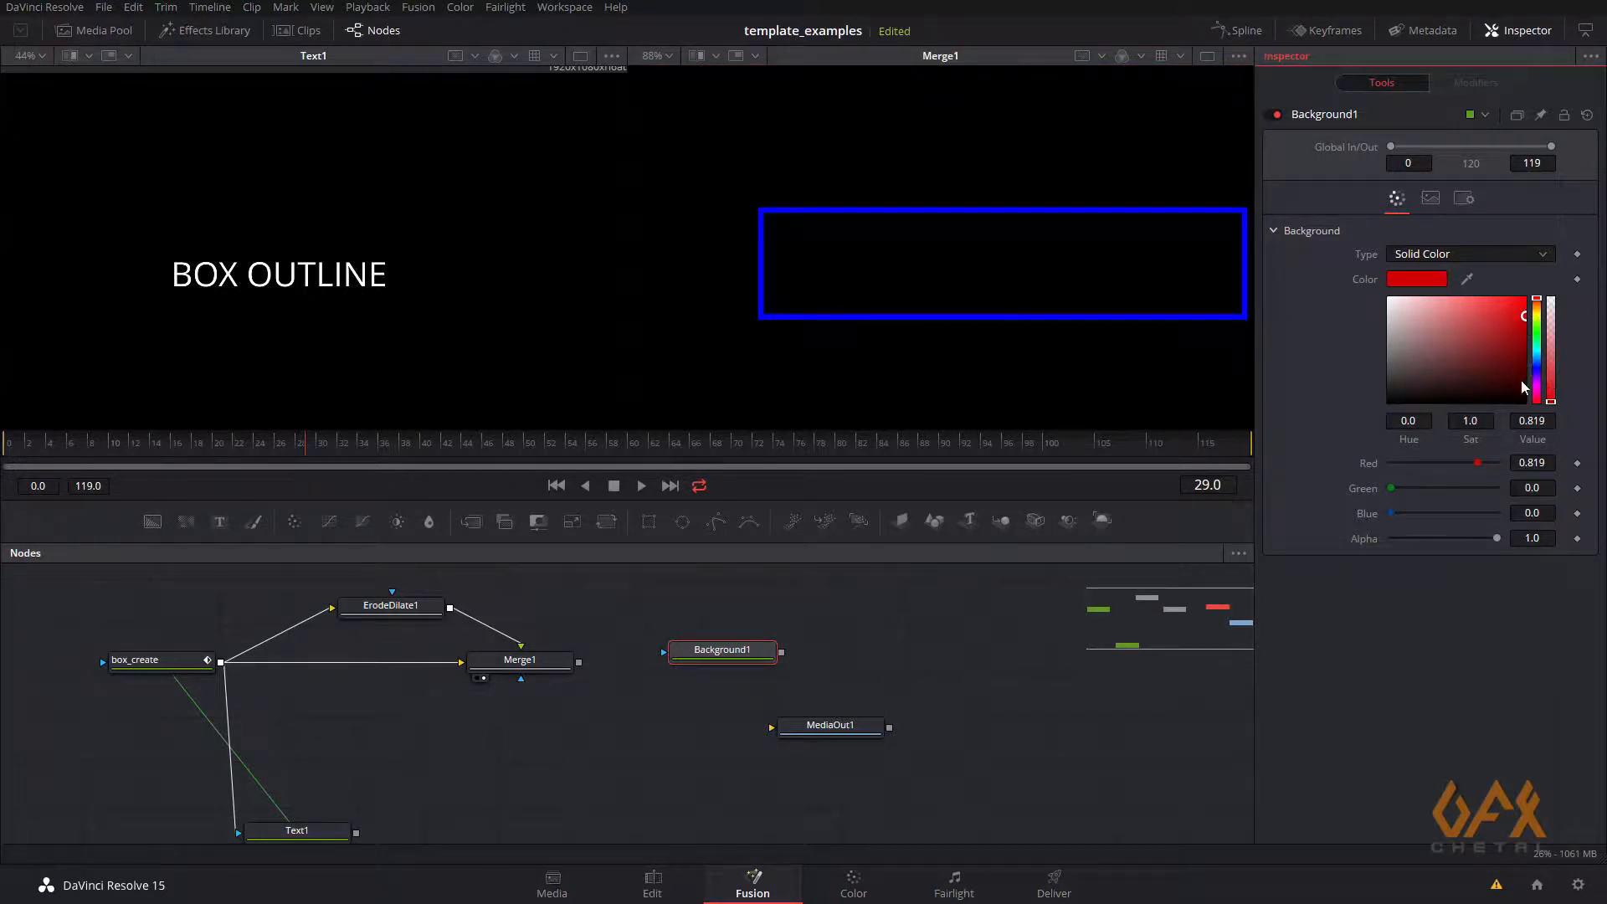
drag(698, 645, 893, 301)
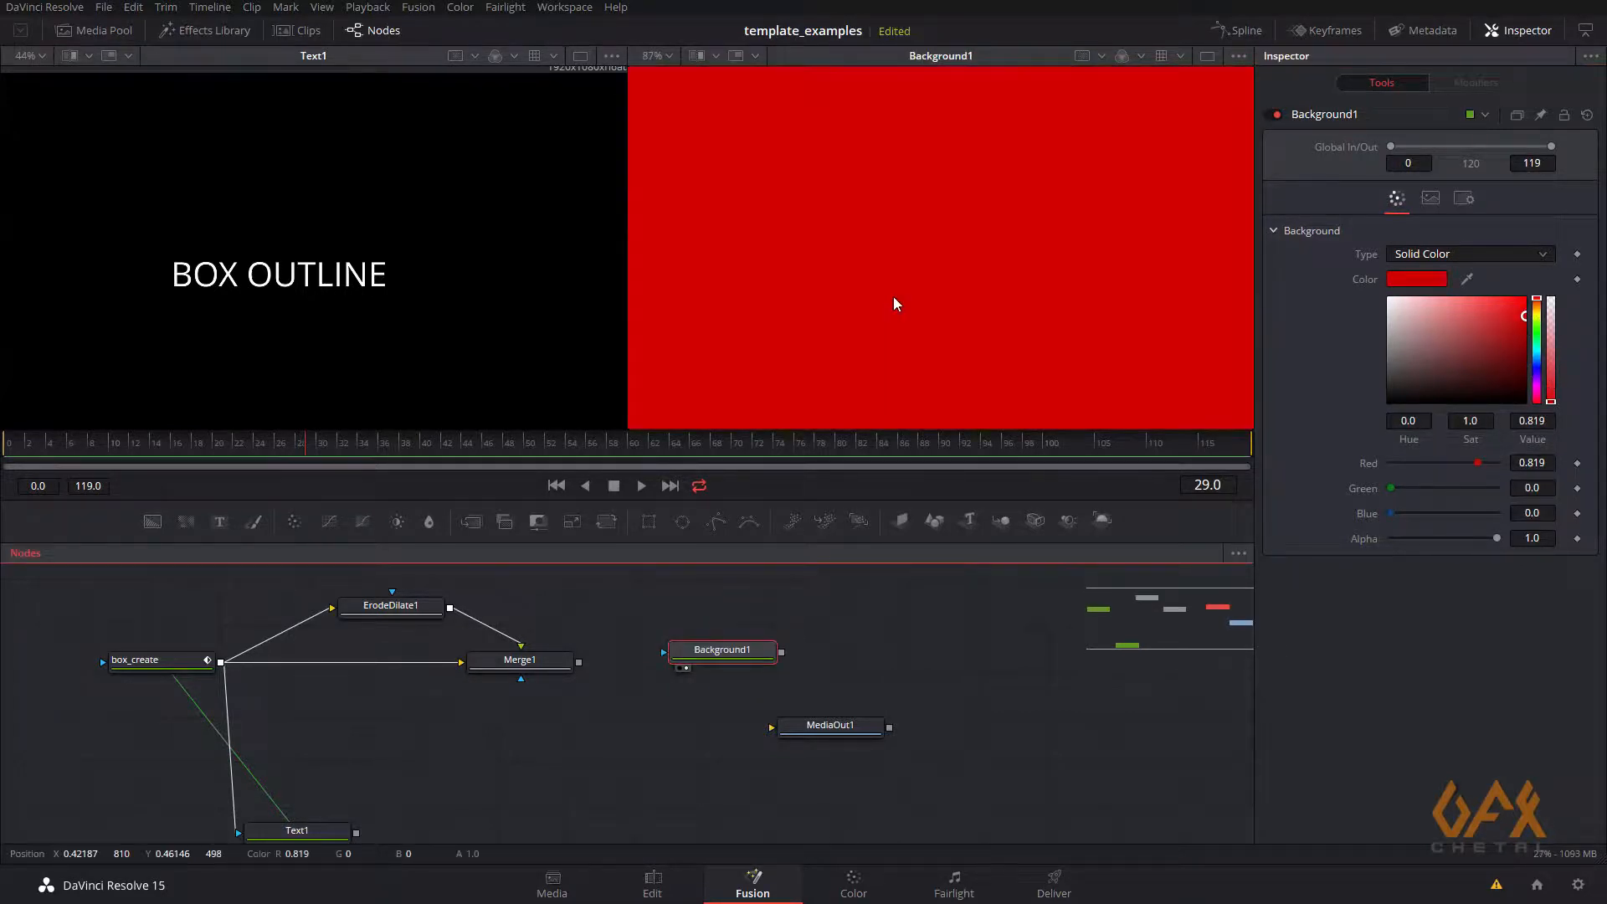
drag(1538, 315, 1538, 325)
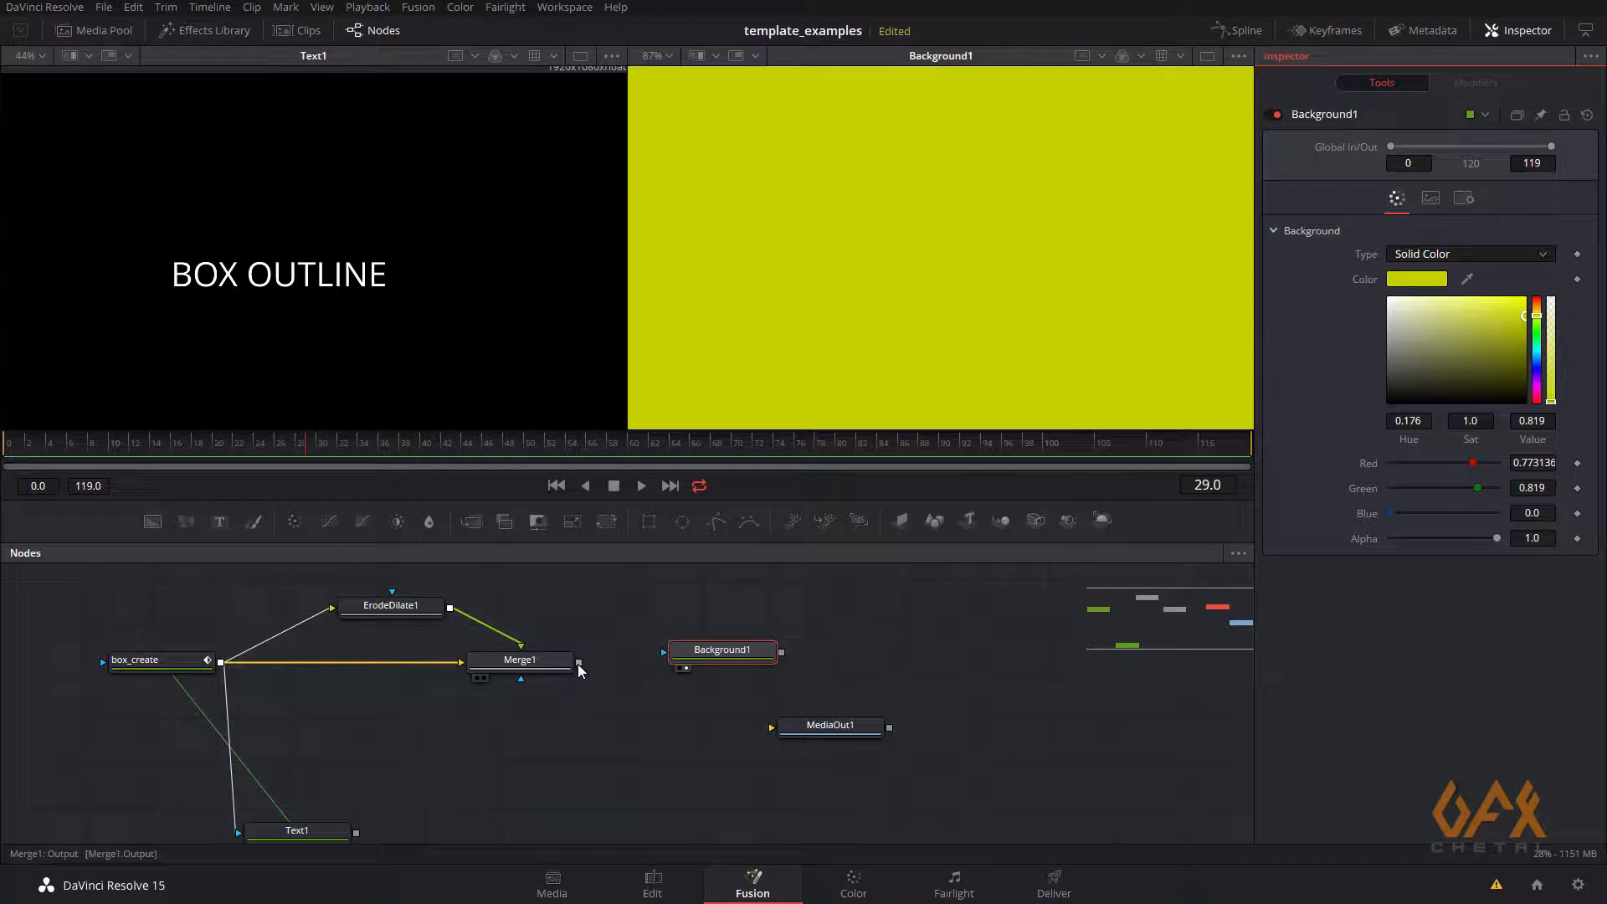
Connect Merge1's output to the Effect Mask input of Background1 so the yellow fills only the box outline
drag(721, 651, 745, 651)
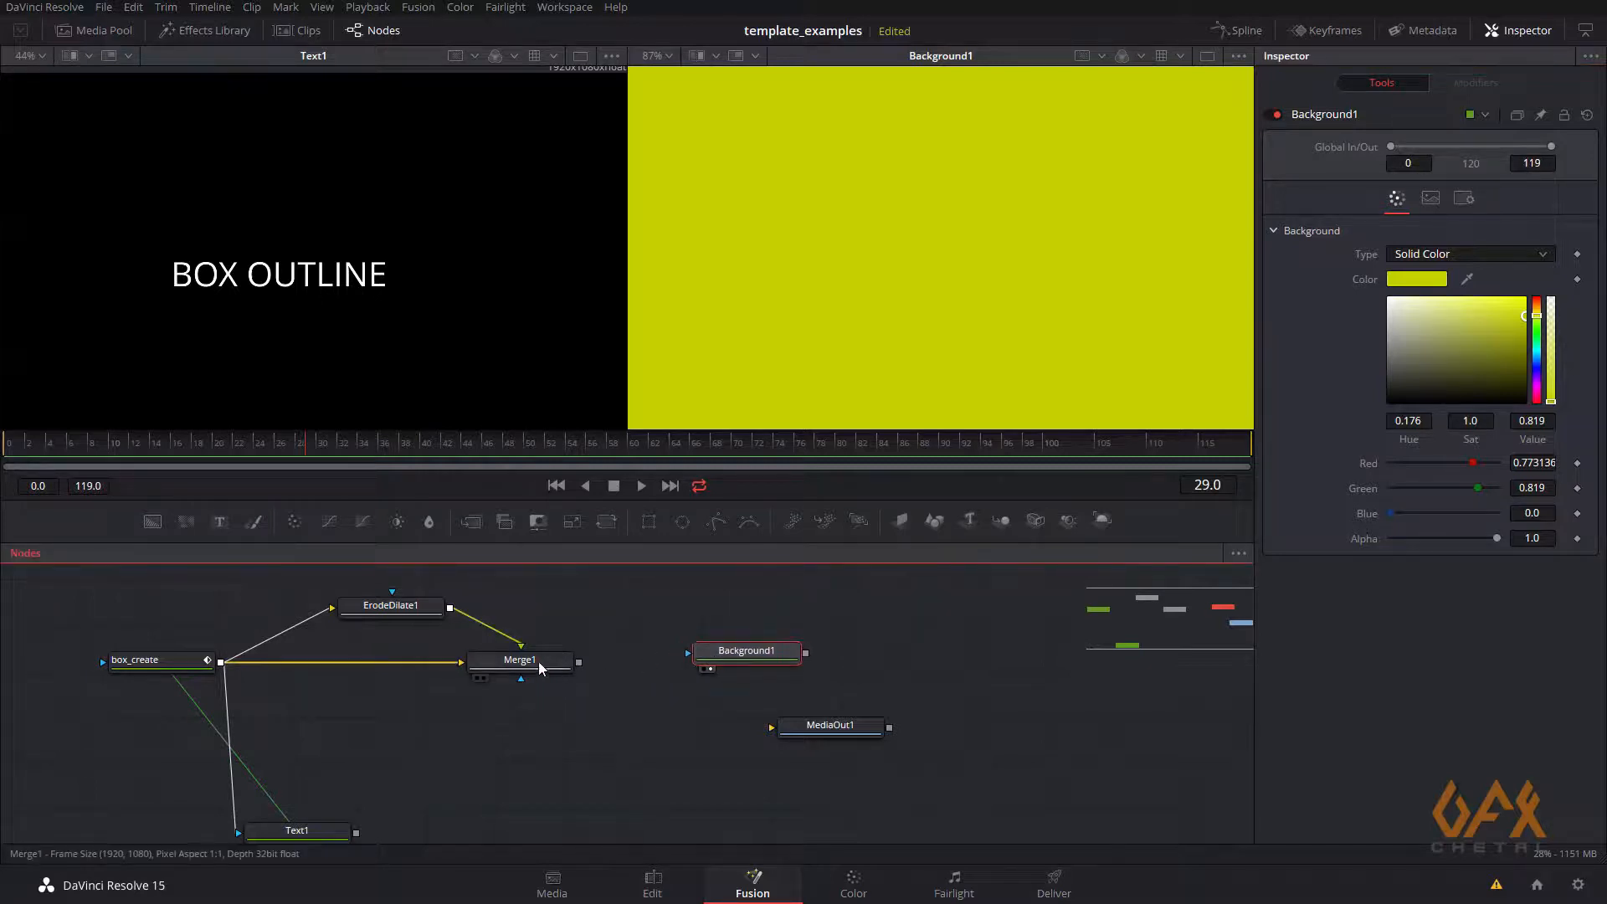
drag(581, 662, 697, 652)
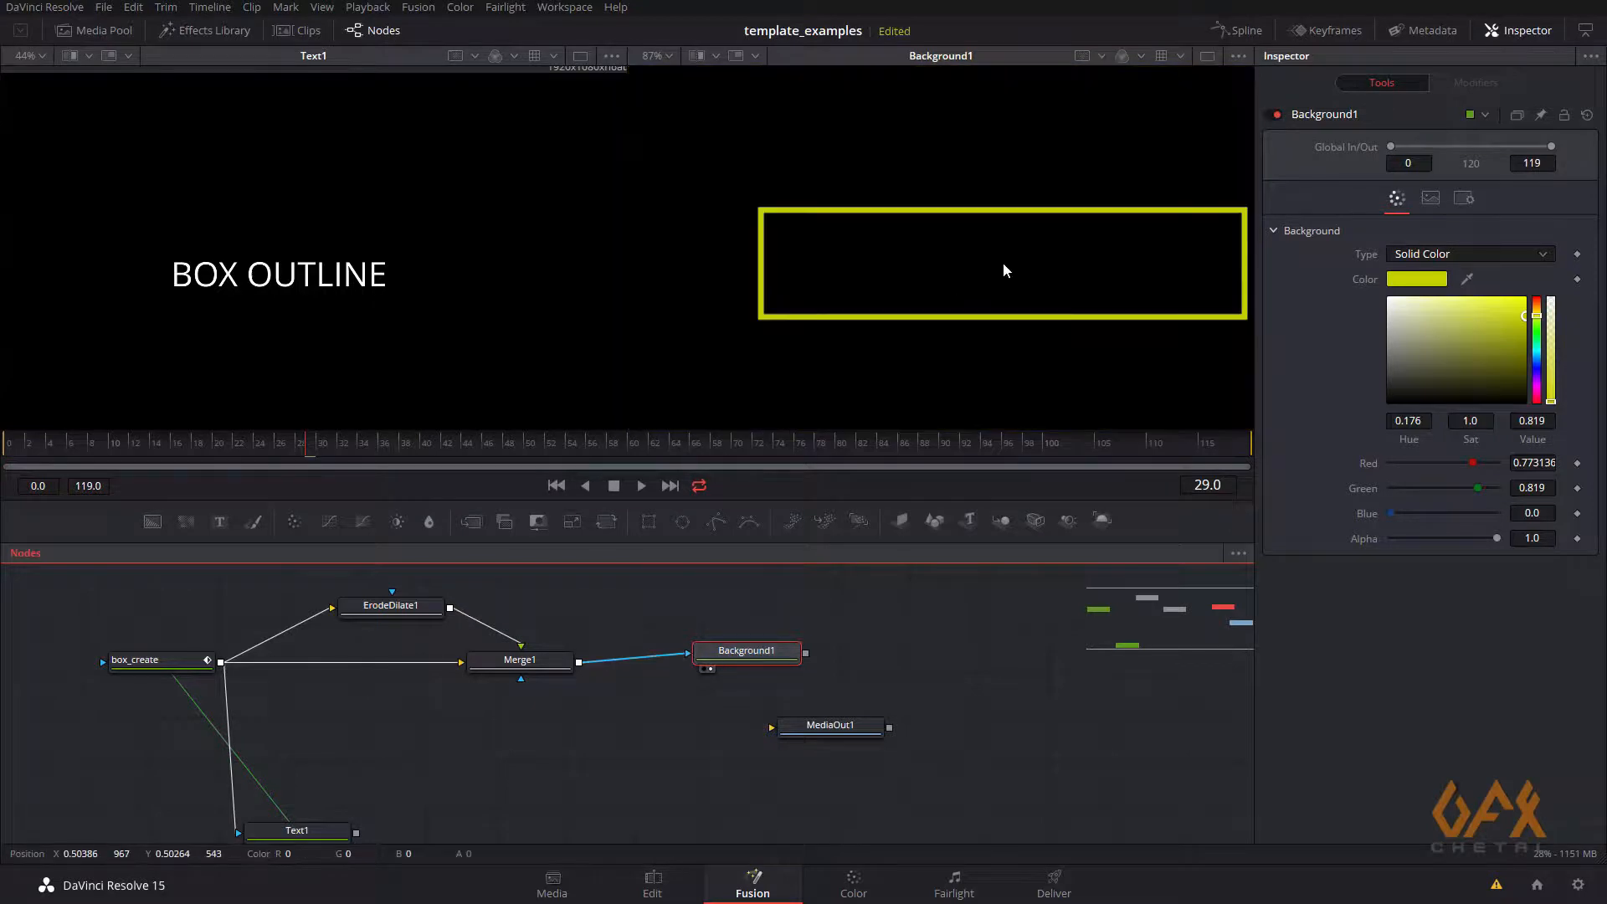
scroll(841, 264, down, 3)
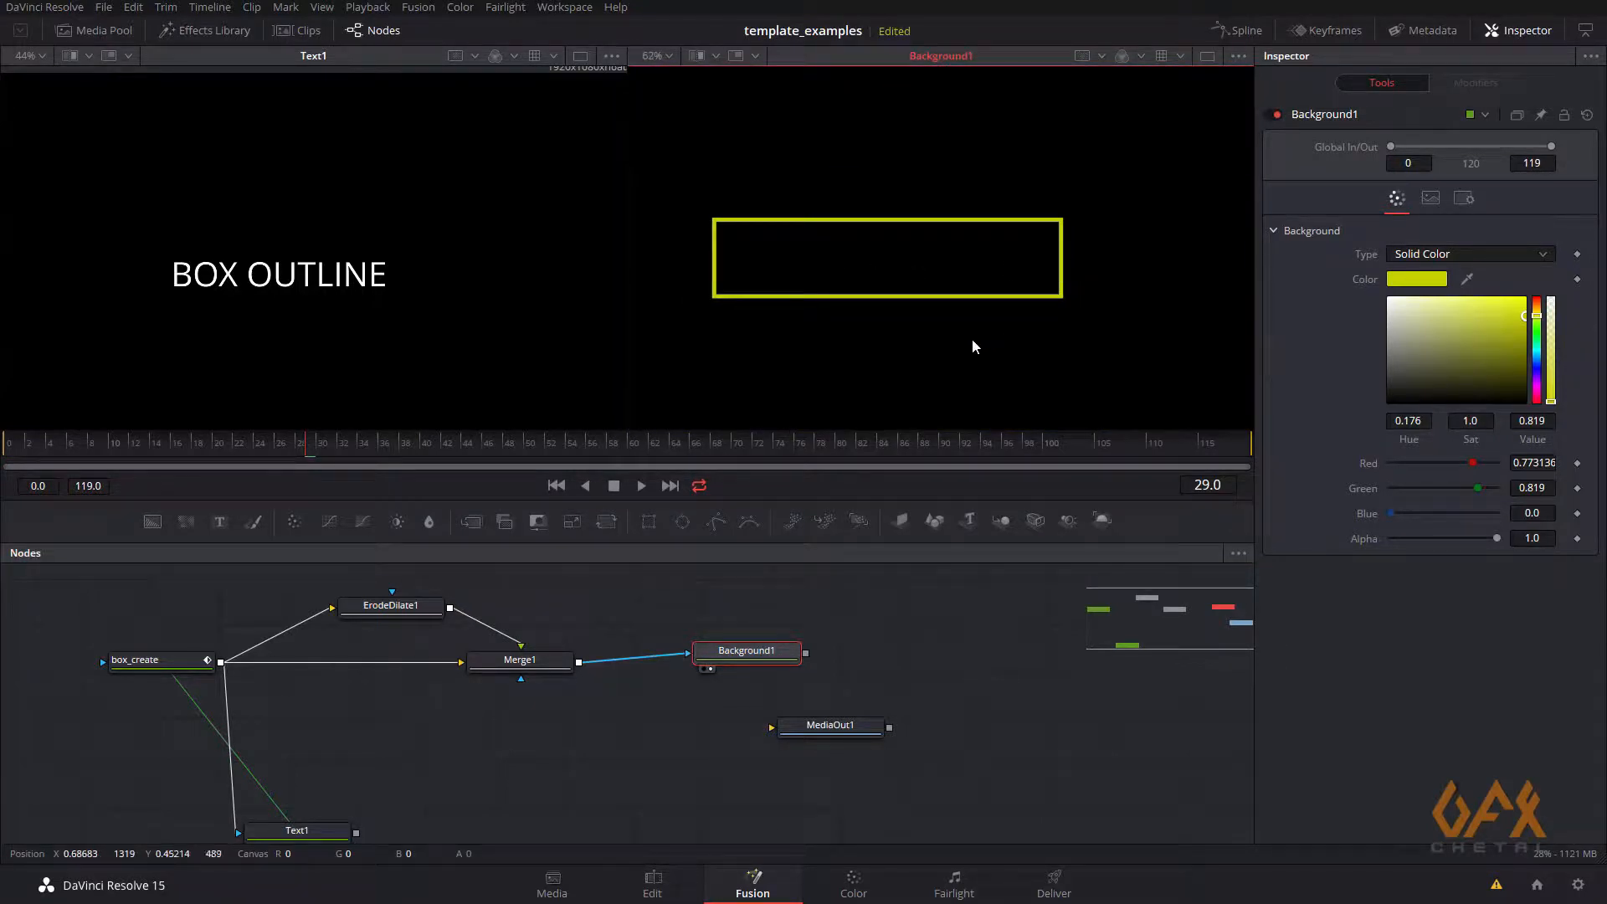
Add a second Merge with Text1 as background and Background1 as foreground, and preview the combined title animation in the second viewer
drag(831, 725, 954, 739)
drag(660, 695, 588, 647)
drag(675, 606, 671, 619)
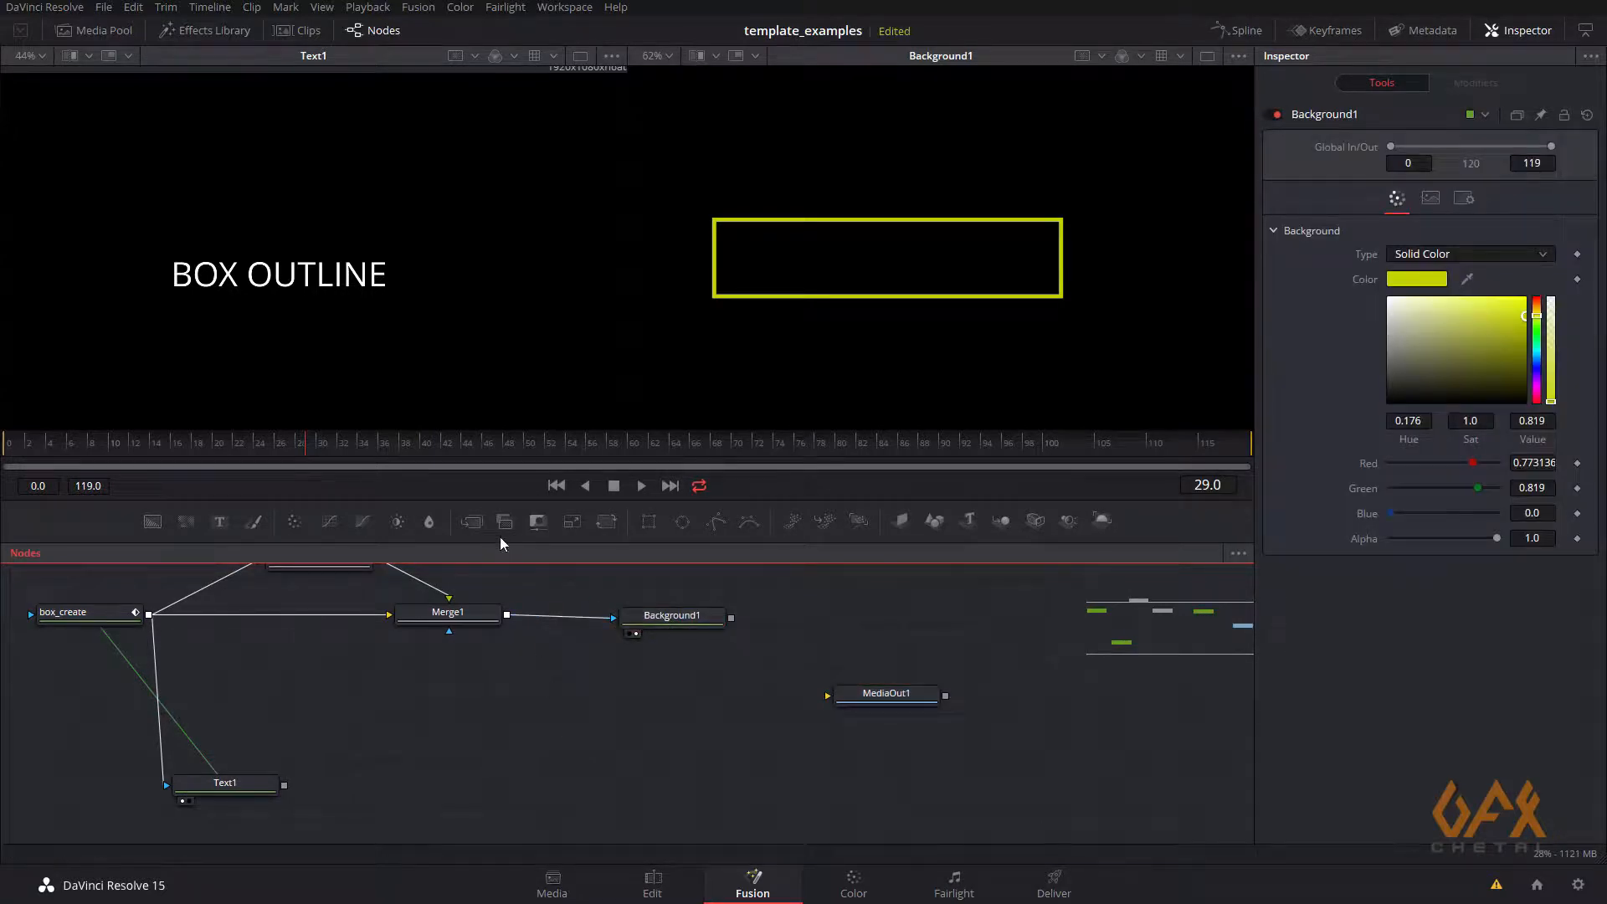
drag(471, 525, 656, 795)
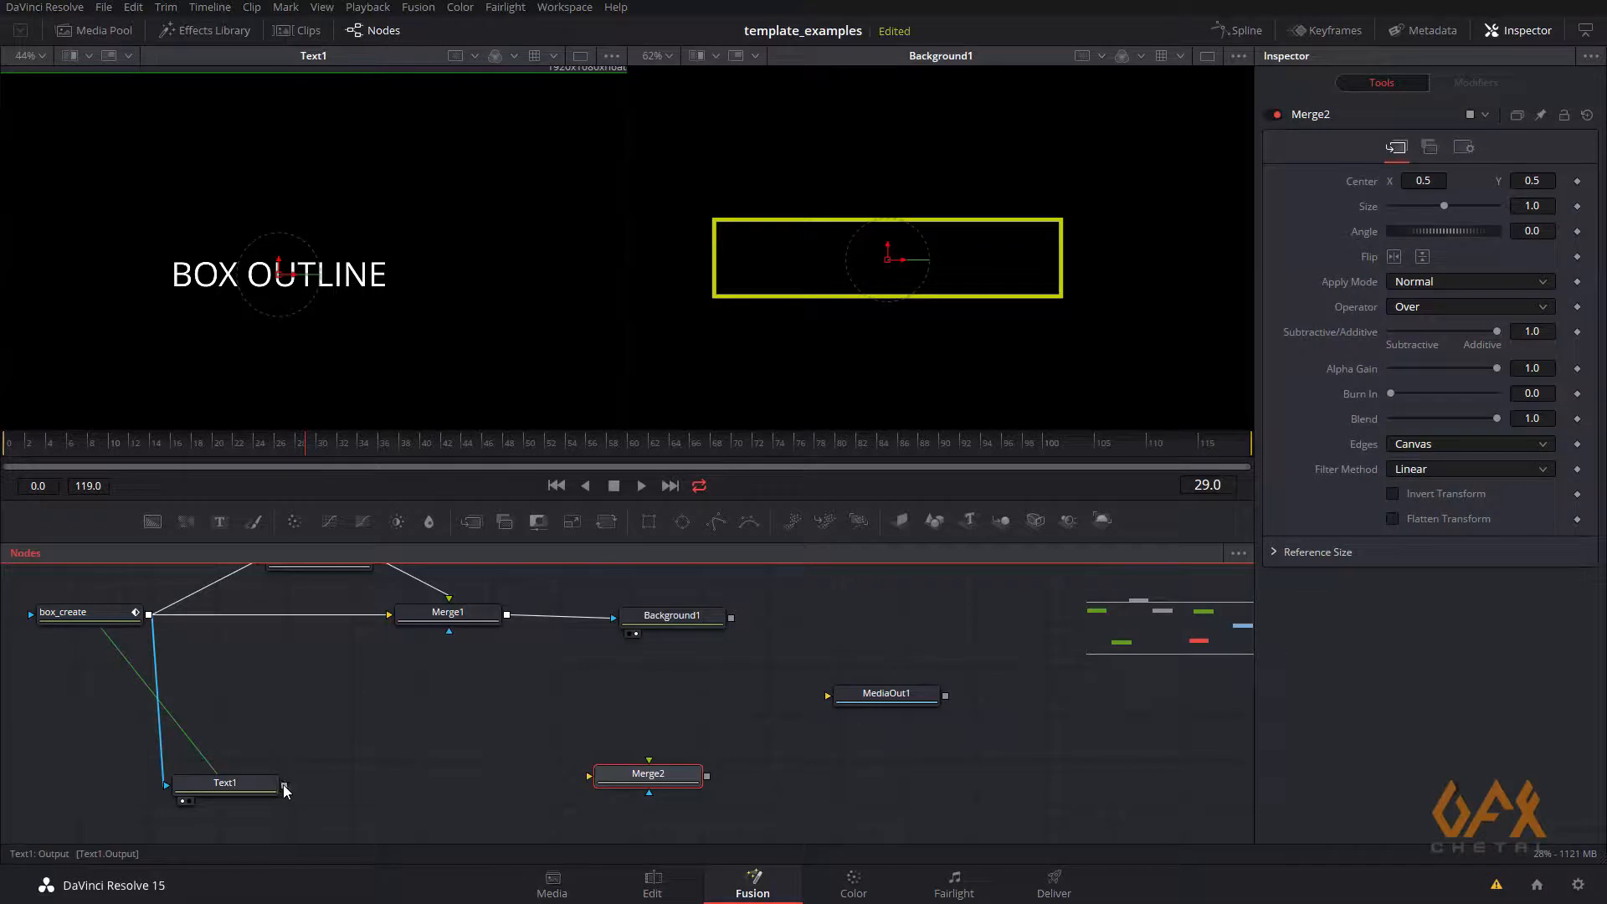
drag(284, 787, 612, 786)
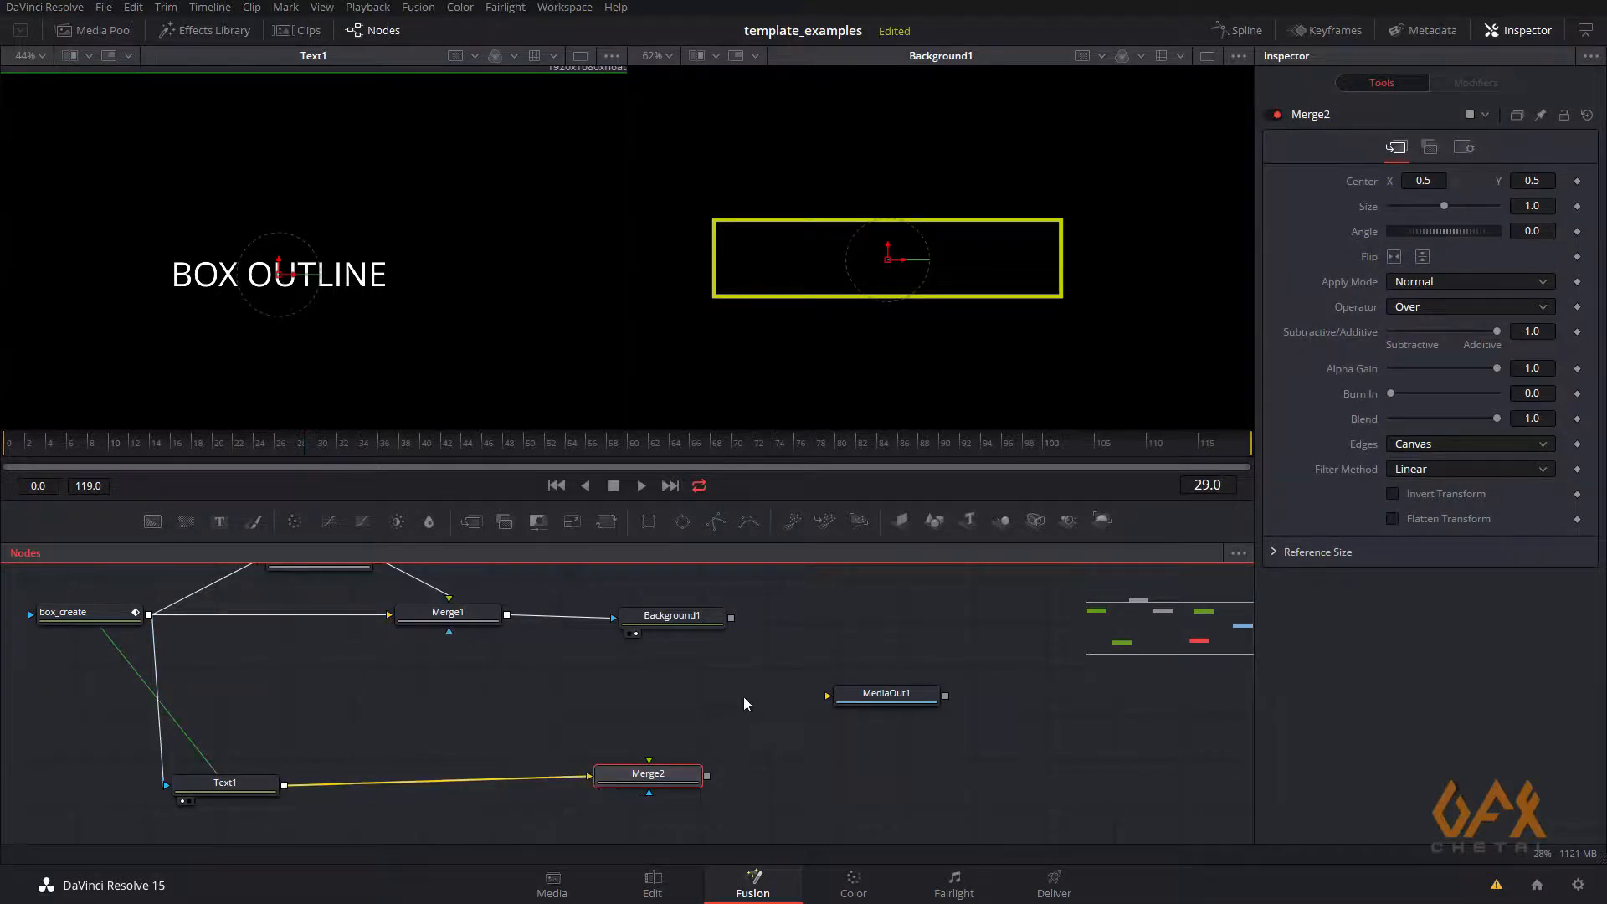
drag(732, 617, 777, 347)
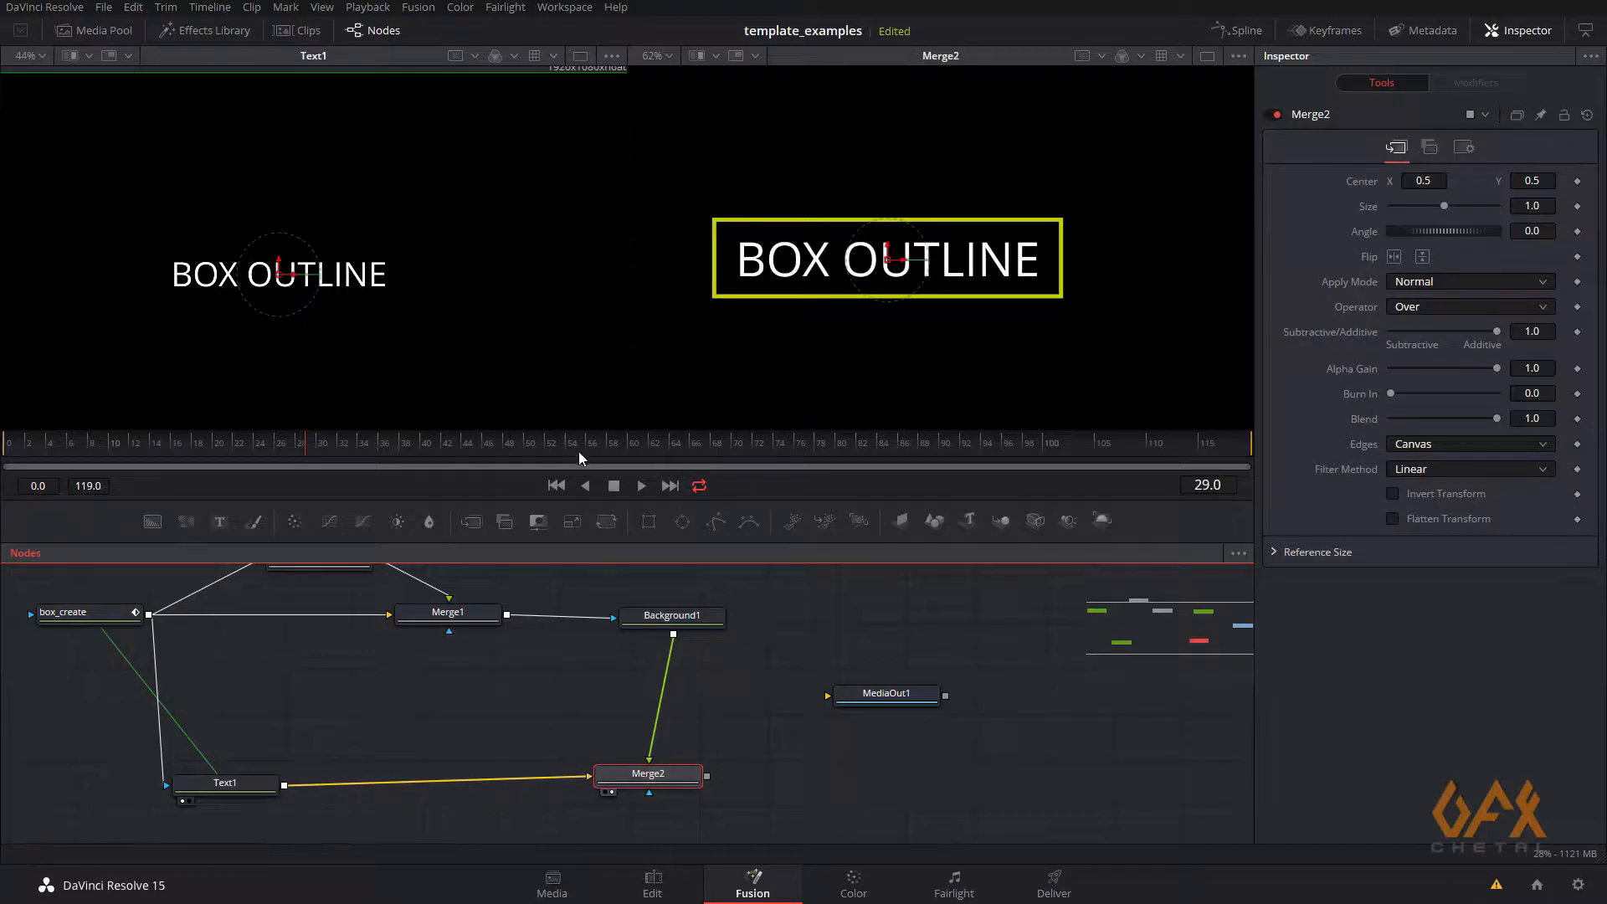
drag(204, 452, 268, 456)
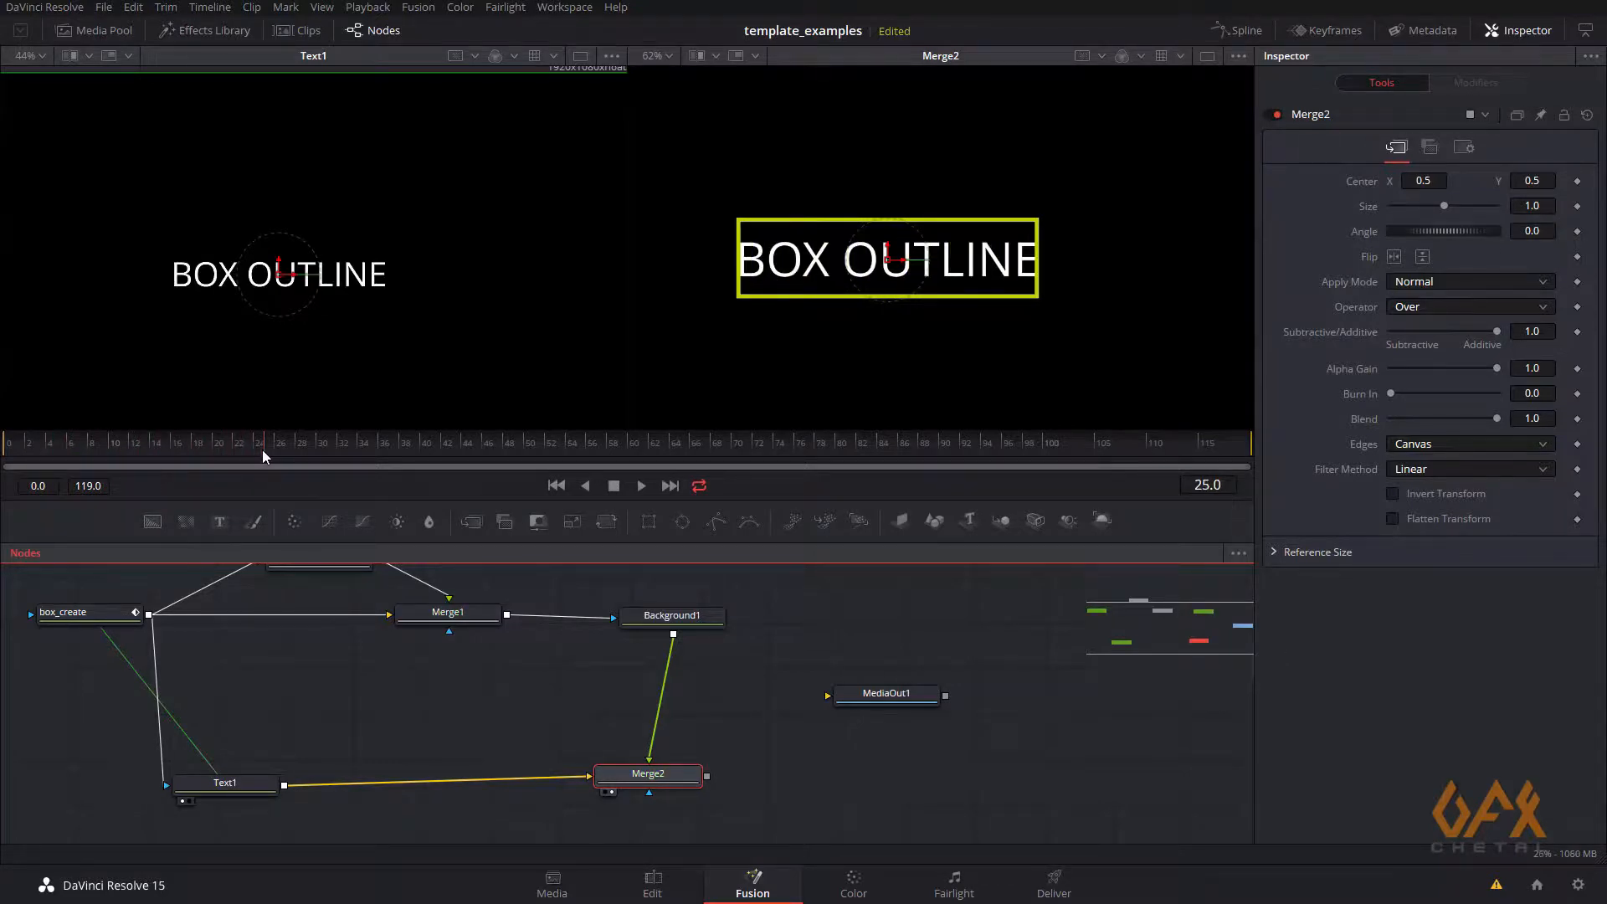
Reduce the text size of the Text1 node to 0.063, keeping the Open Sans font
drag(92, 662, 292, 649)
click(419, 771)
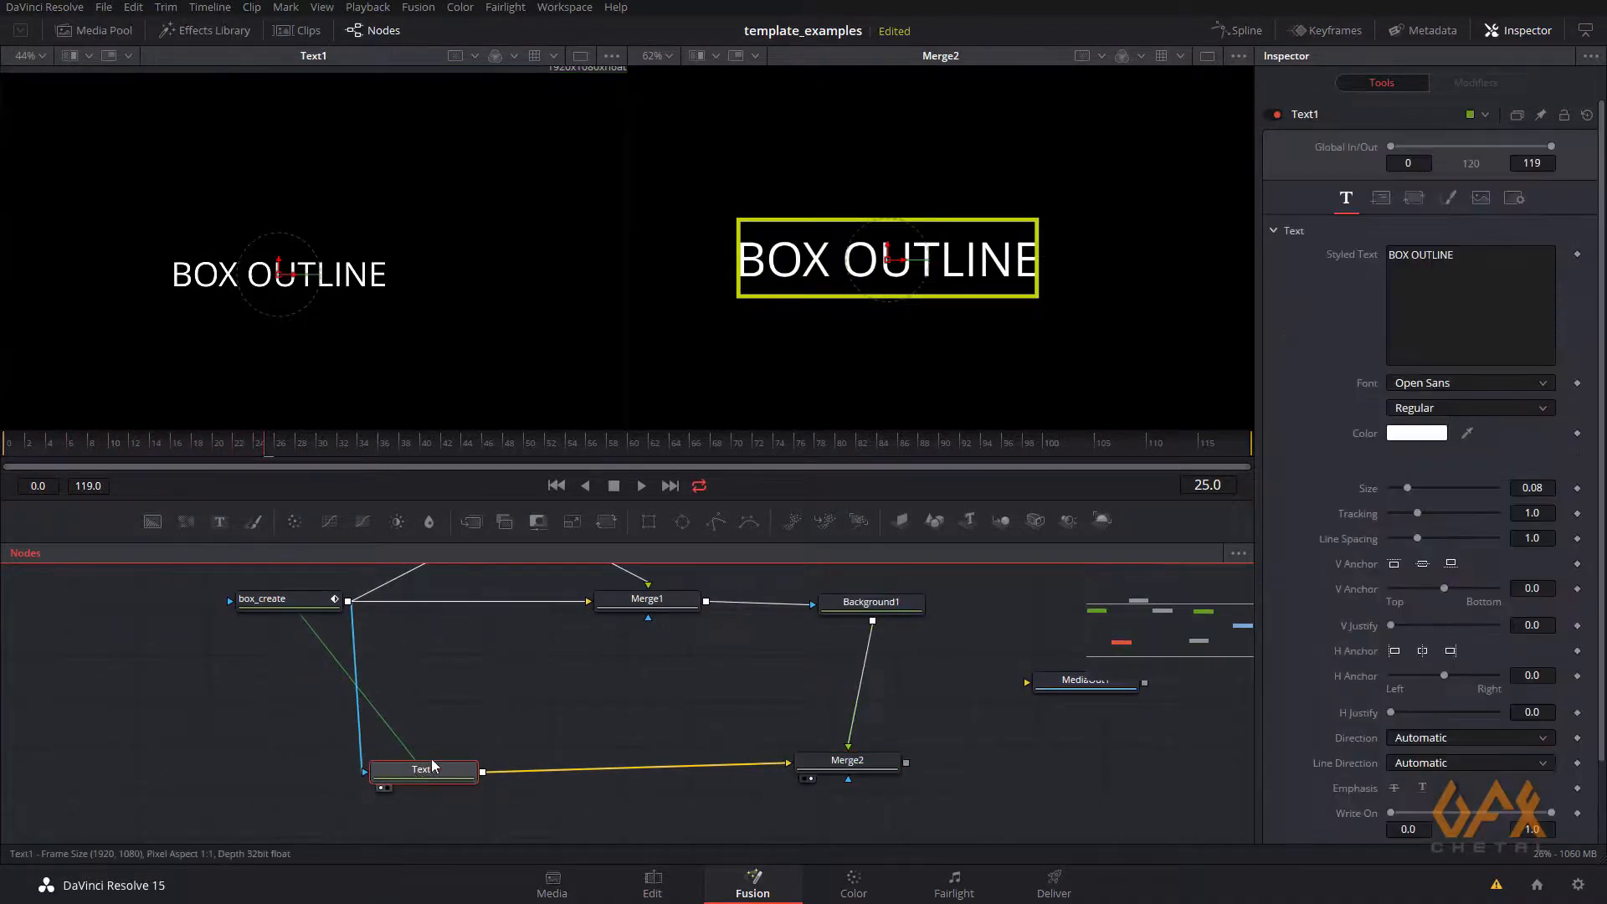
click(1436, 383)
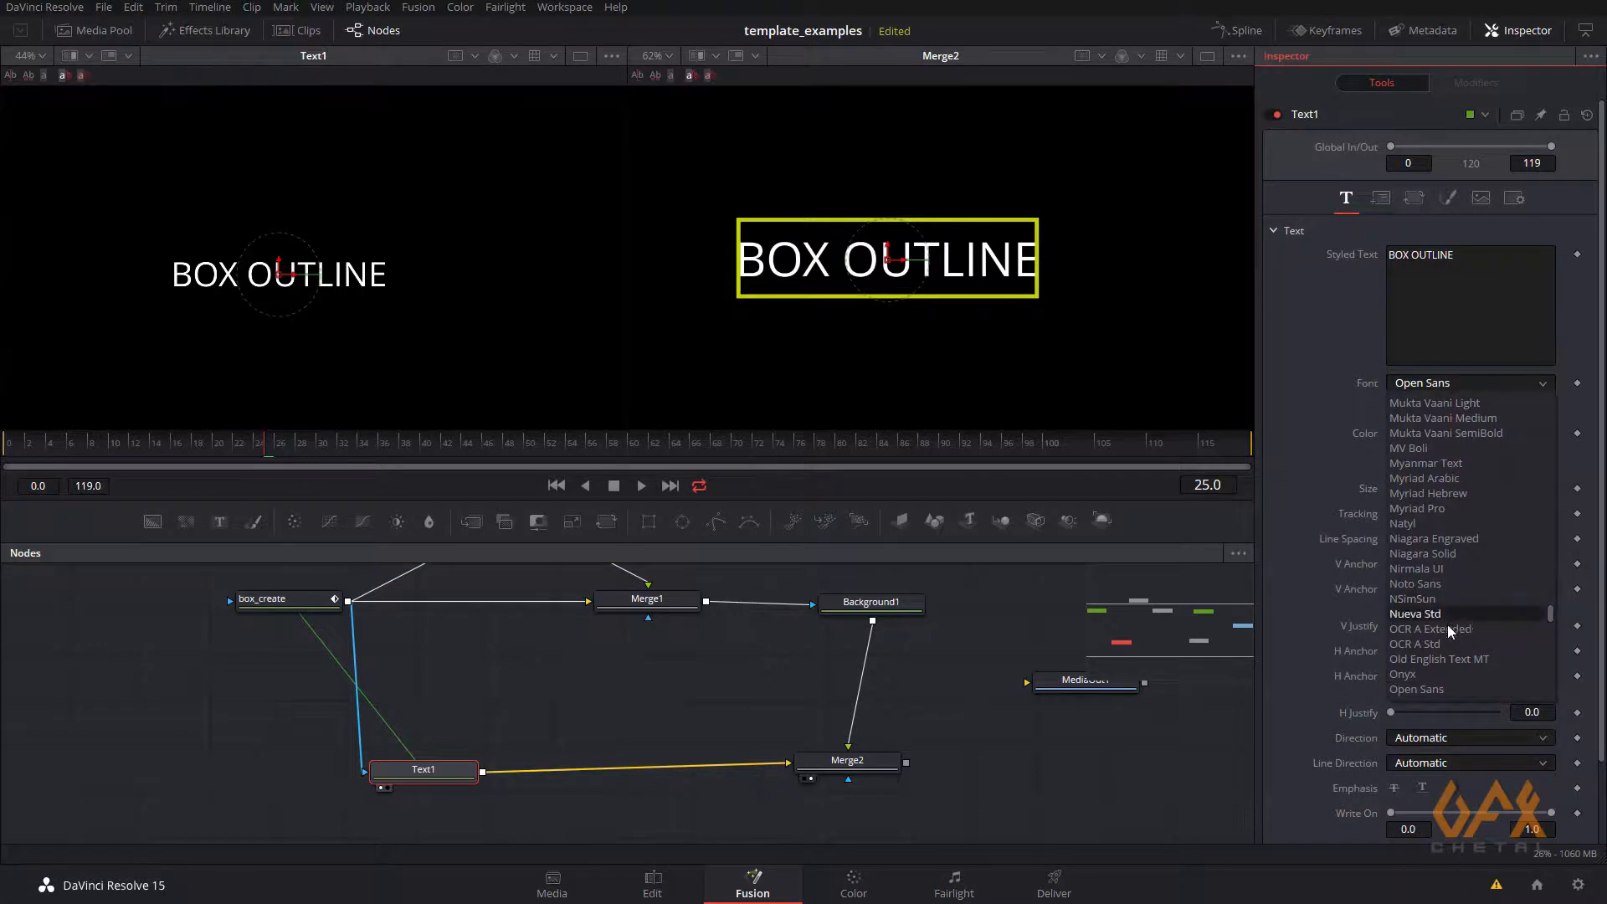
click(1425, 600)
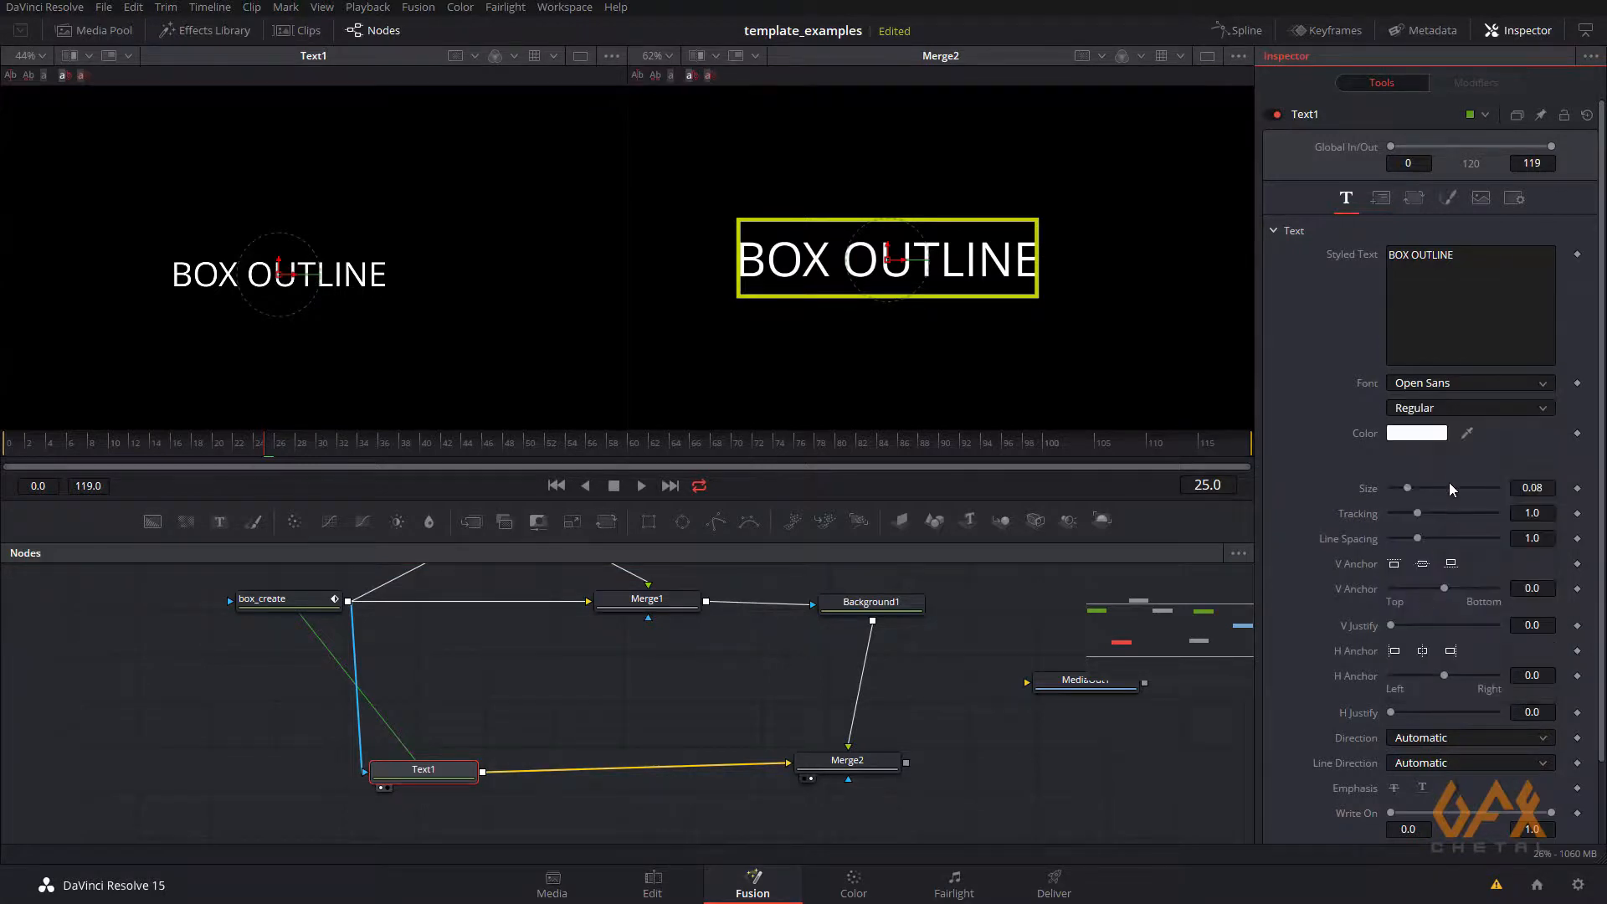
scroll(1440, 395, down, 2)
scroll(1440, 394, down, 4)
drag(1408, 490, 1405, 494)
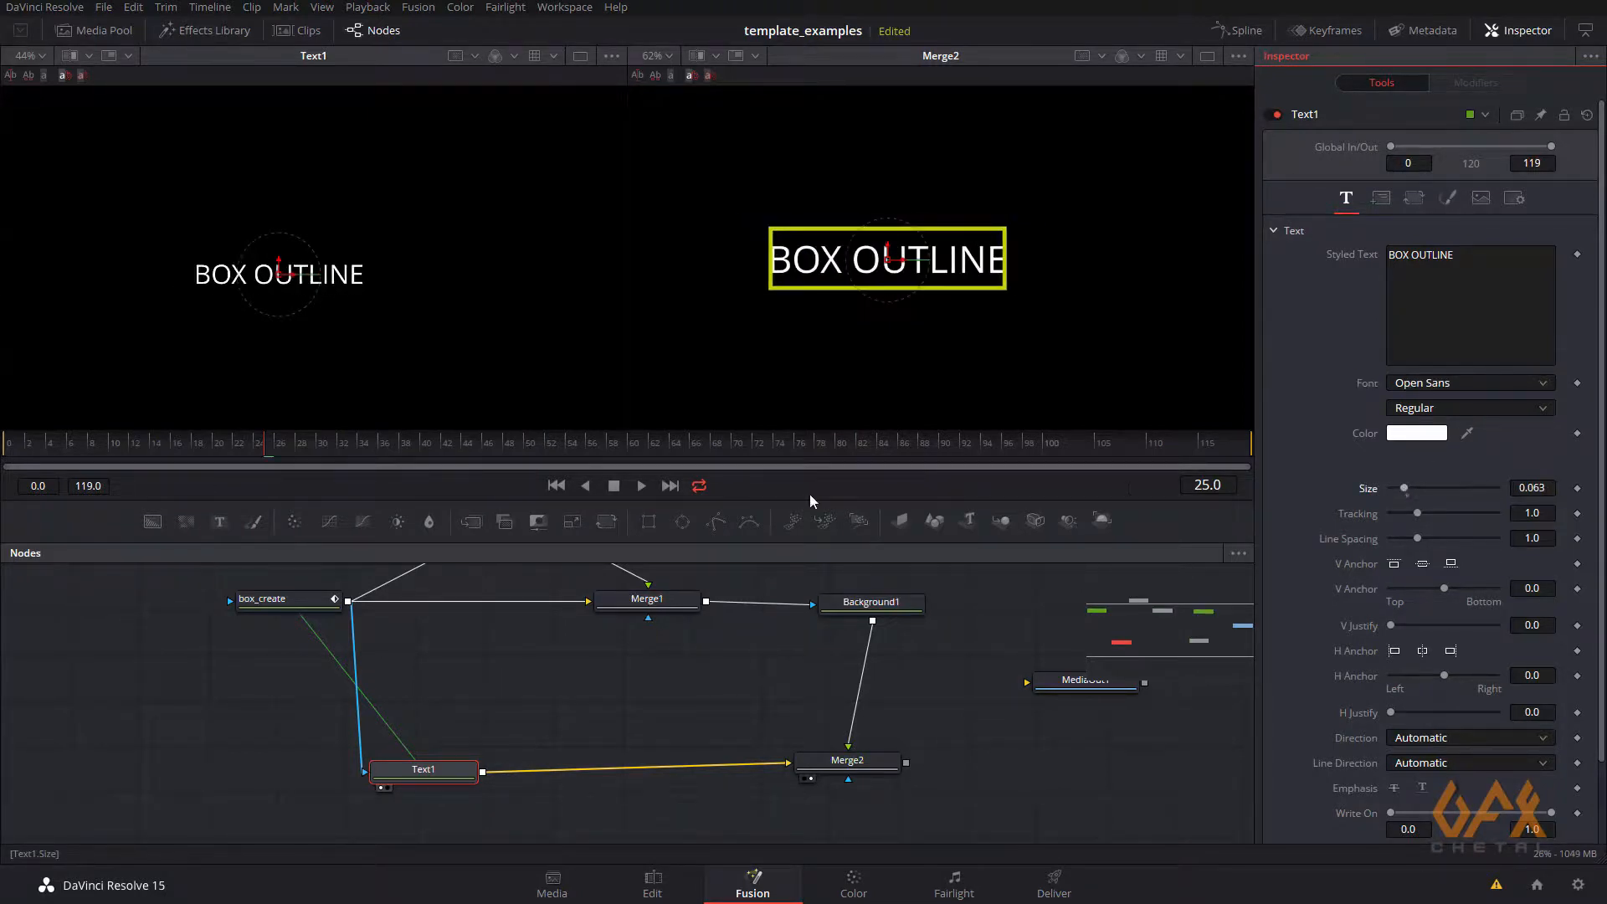
Extend Text1's text to "BOX OUTLINE SIZE" and scrub the timeline to frame 31 to check the box resizing
click(1480, 259)
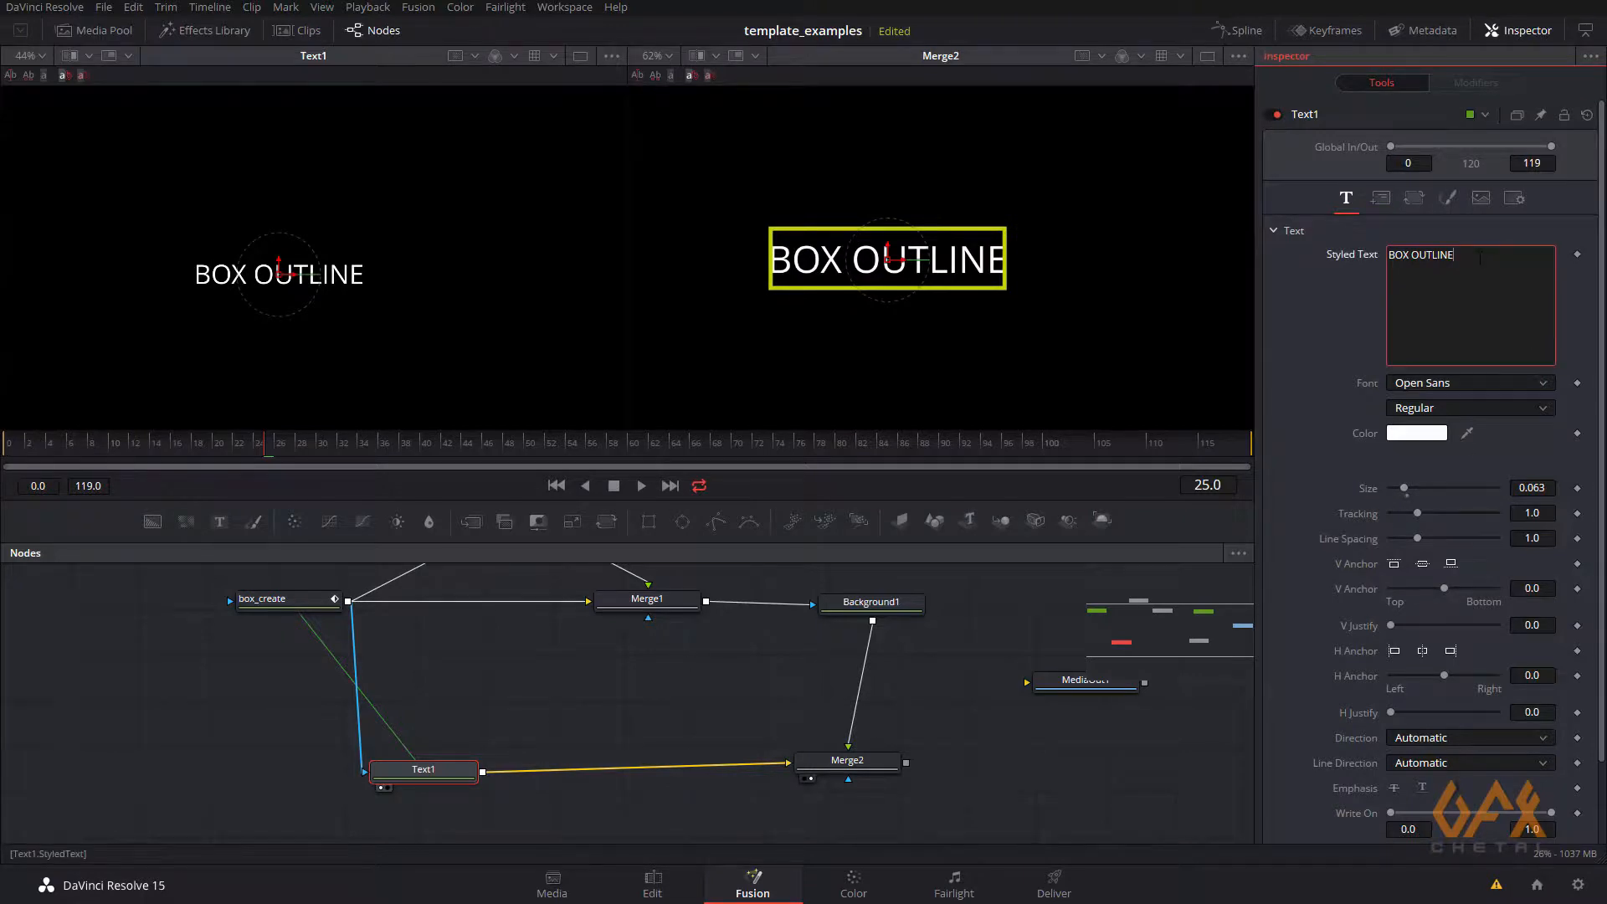
text(SIZE)
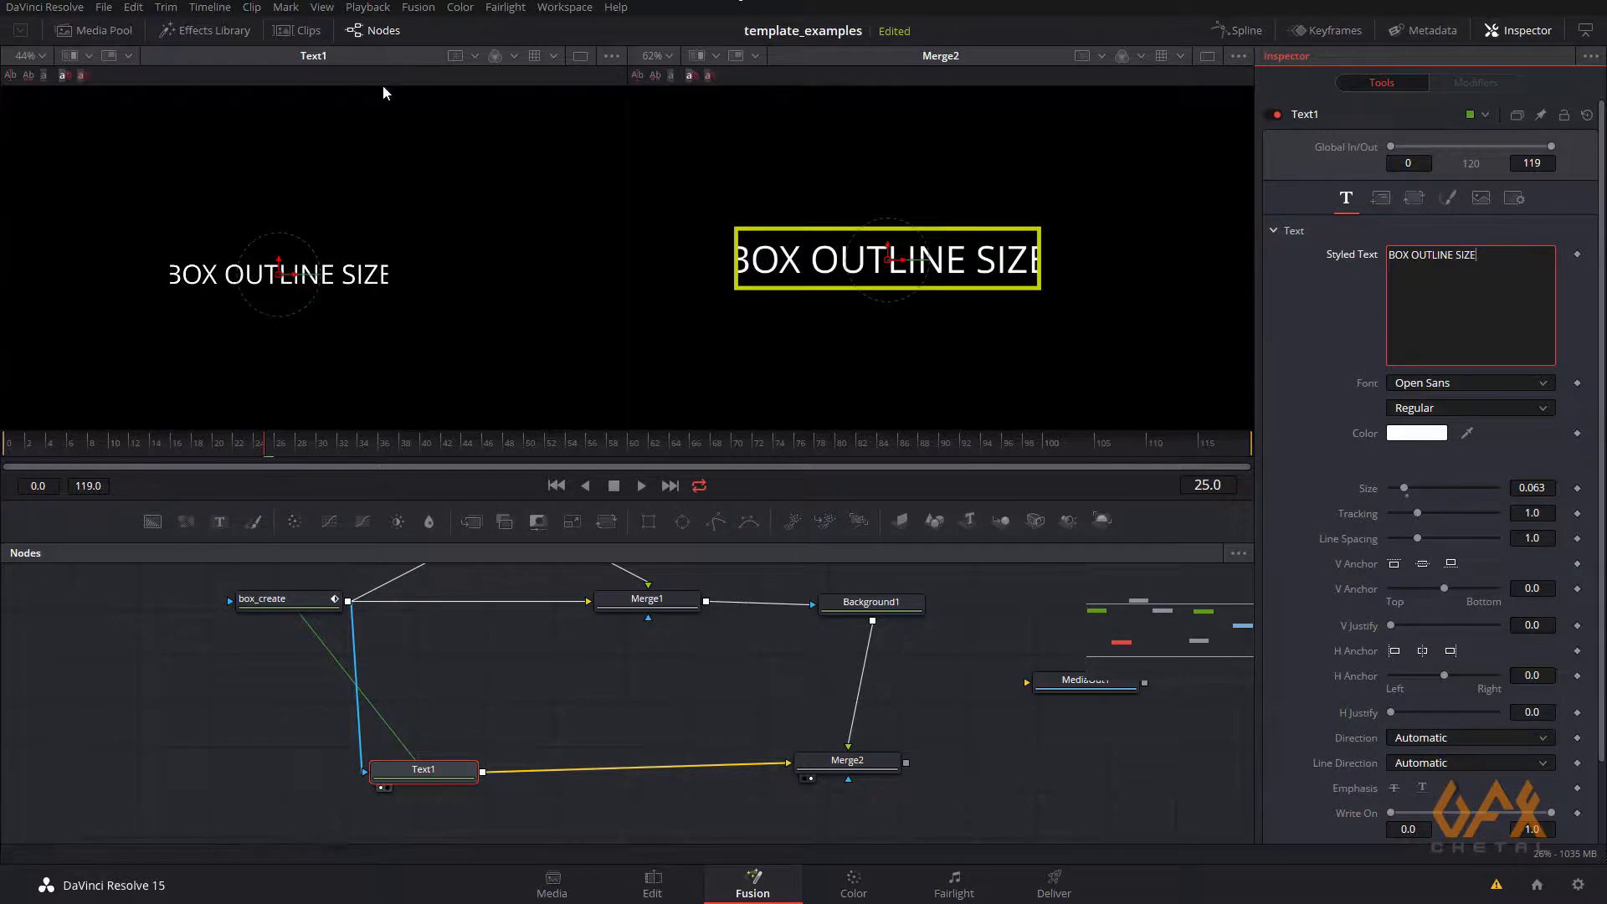
click(187, 452)
drag(187, 452, 333, 452)
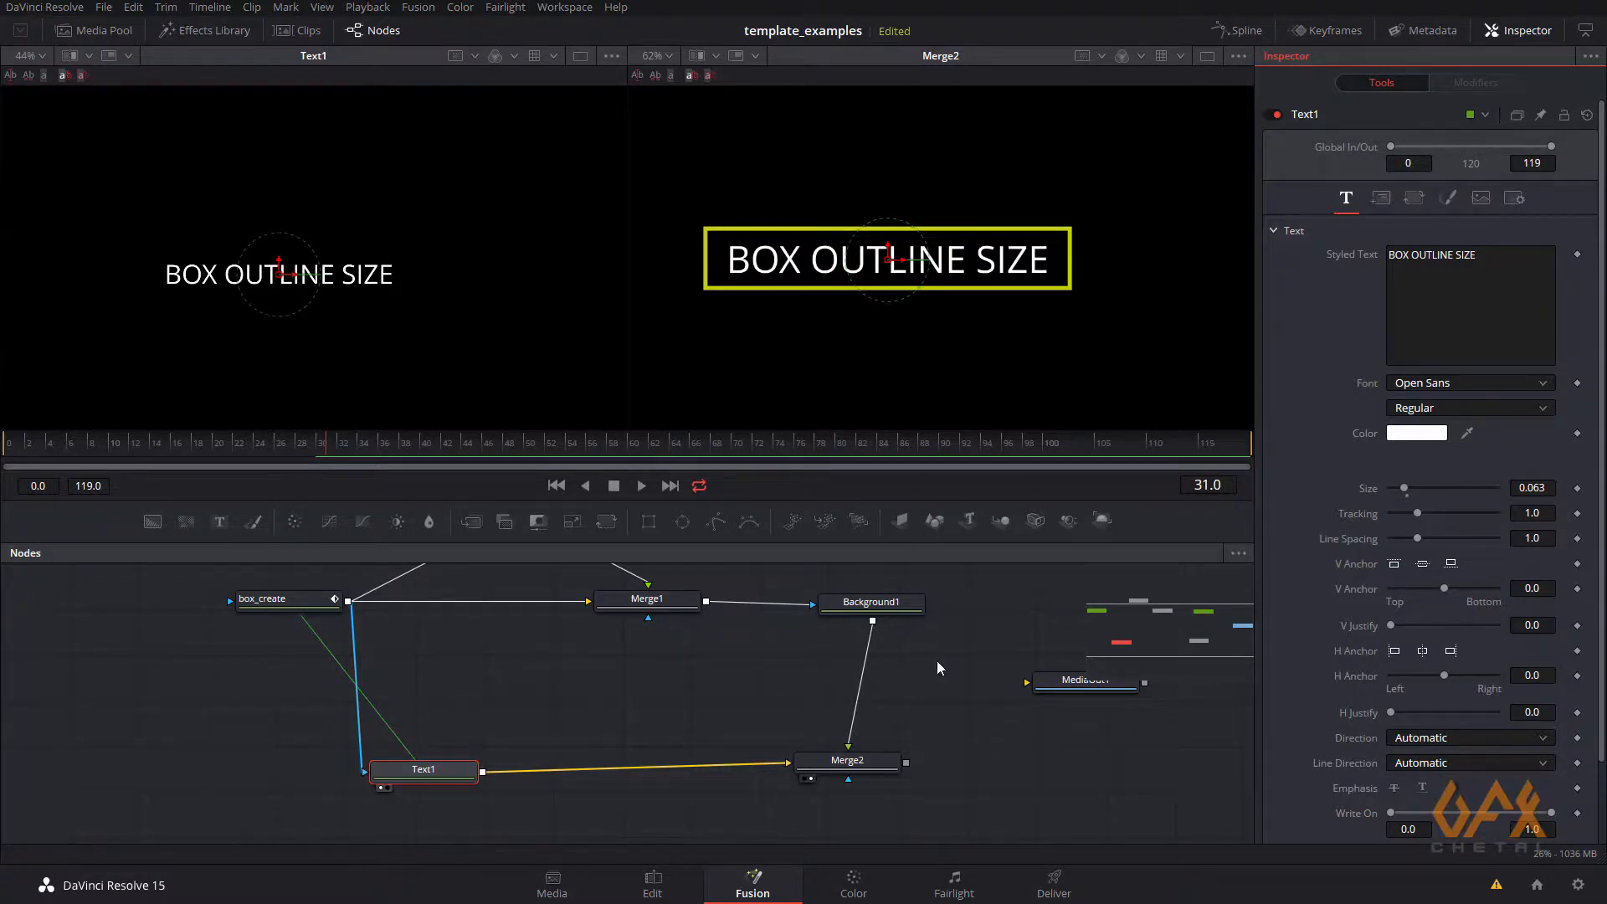
Move MediaOut1 level with Merge2 and connect Merge2's output to it
drag(901, 691, 672, 686)
drag(839, 688, 895, 762)
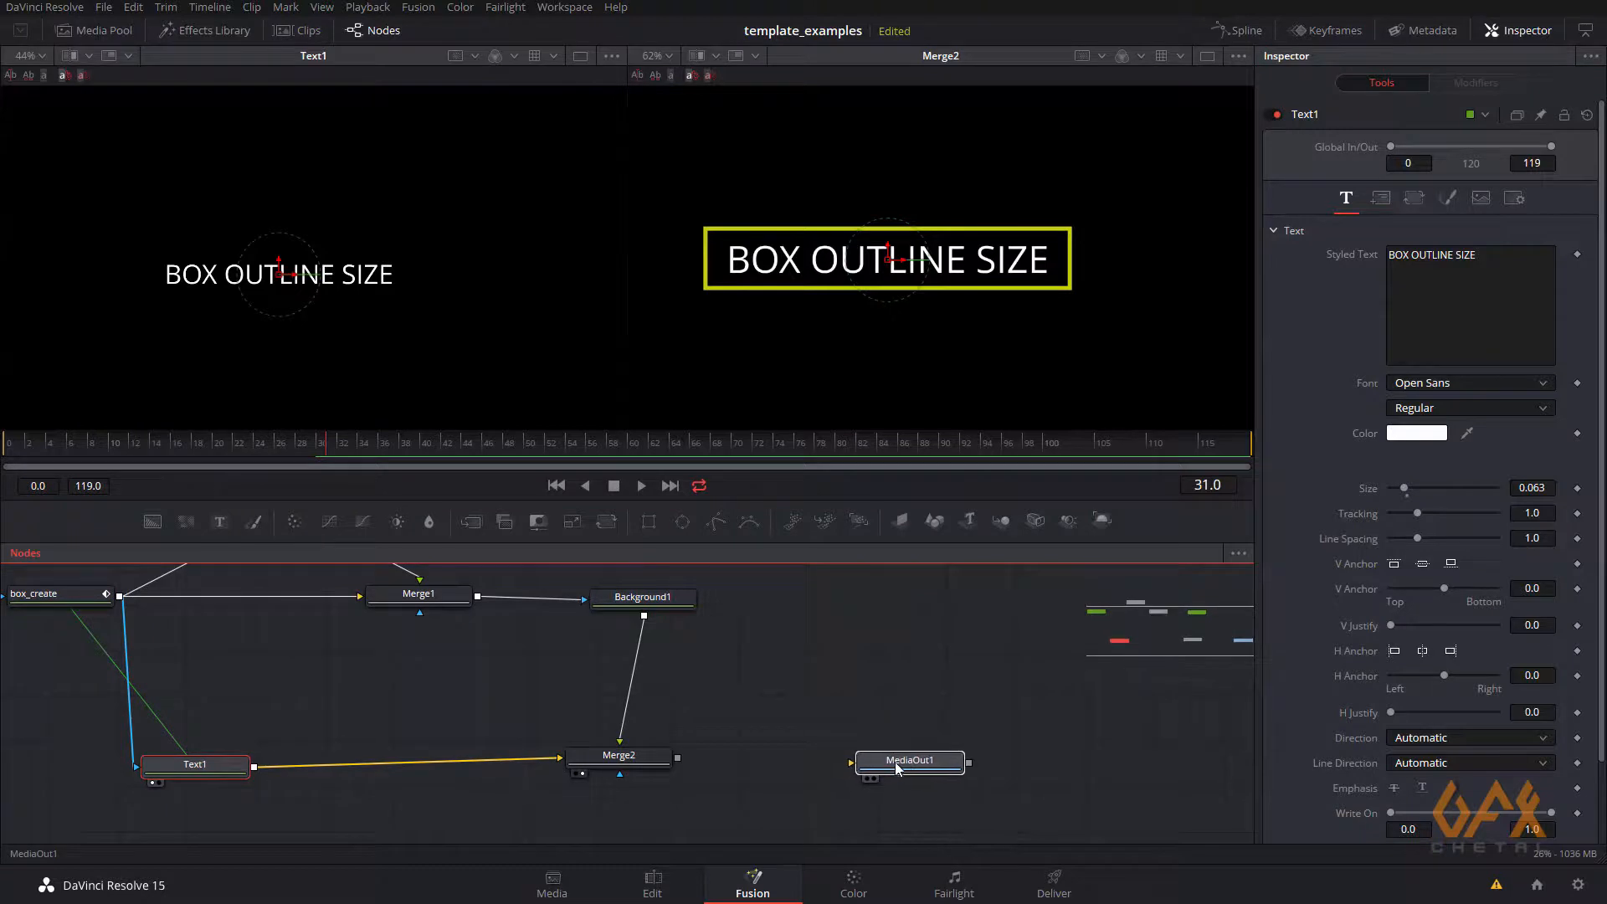
drag(678, 762, 862, 760)
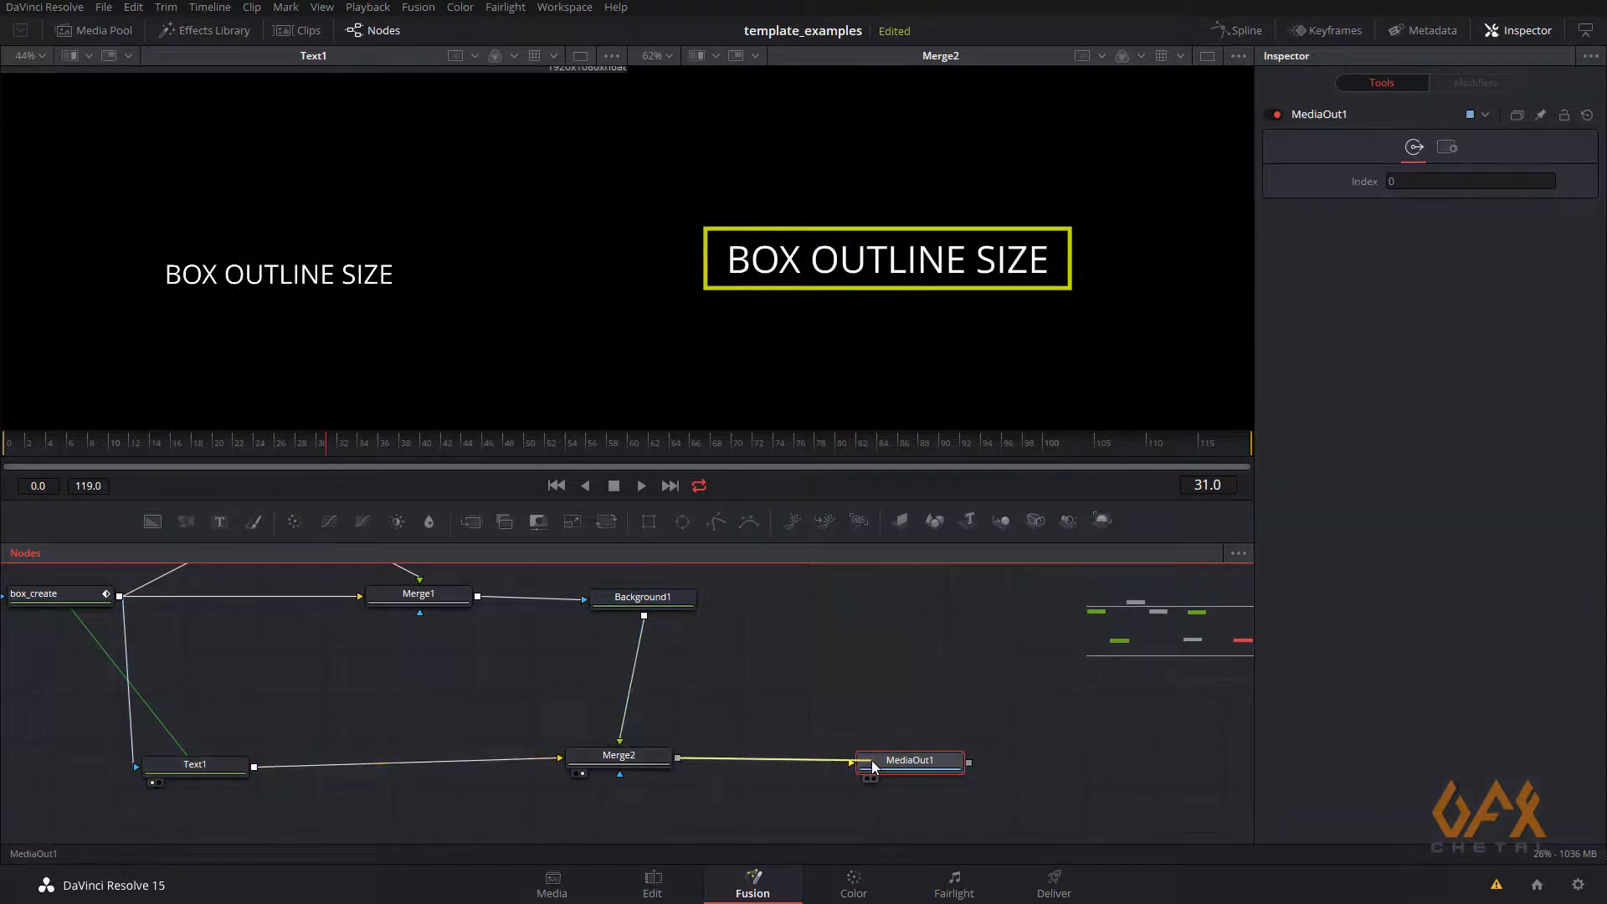
Tidy the node graph by moving Background1, Merge1, ErodeDilate1 and box_create slightly closer together
scroll(775, 639, down, 3)
drag(637, 731, 653, 781)
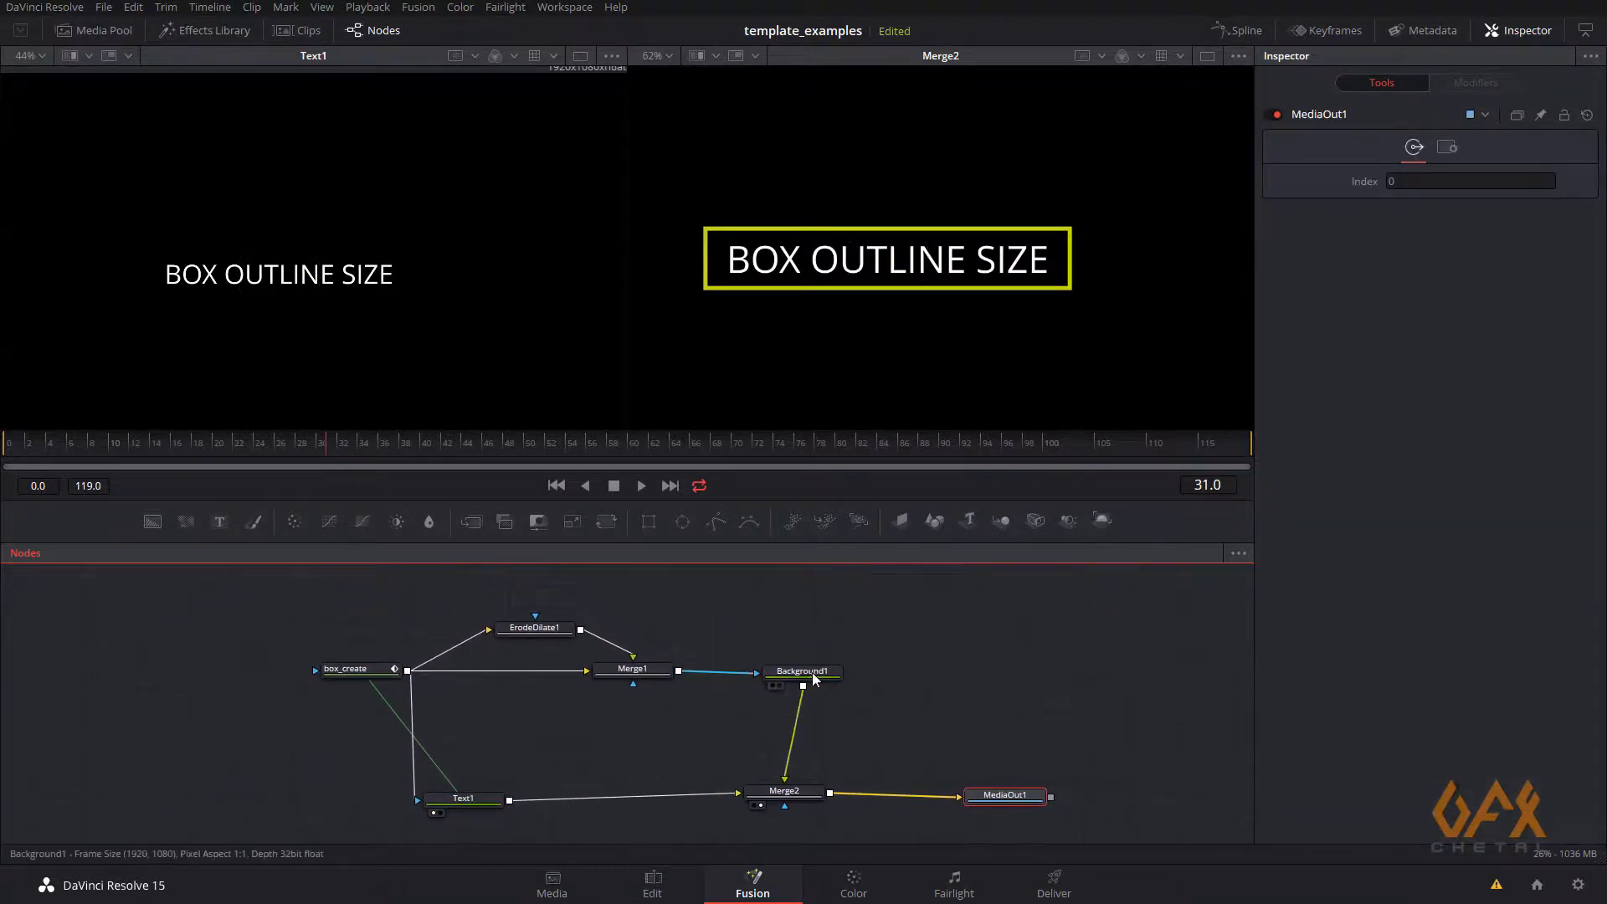
drag(806, 674, 776, 676)
drag(644, 673, 622, 680)
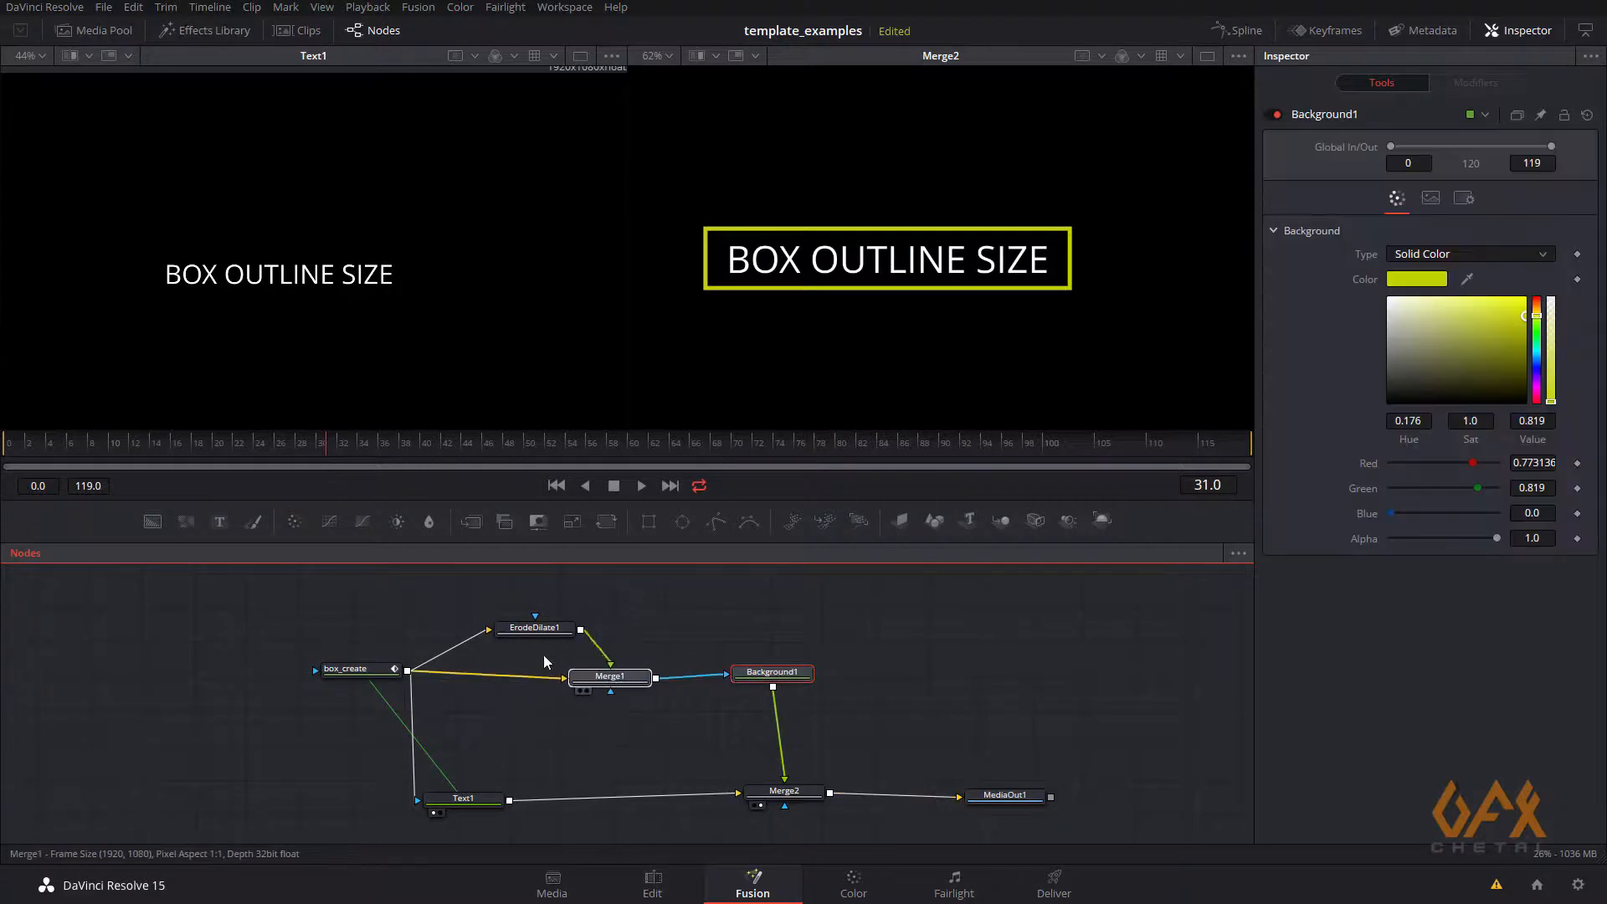
drag(527, 630, 521, 629)
drag(395, 678, 386, 682)
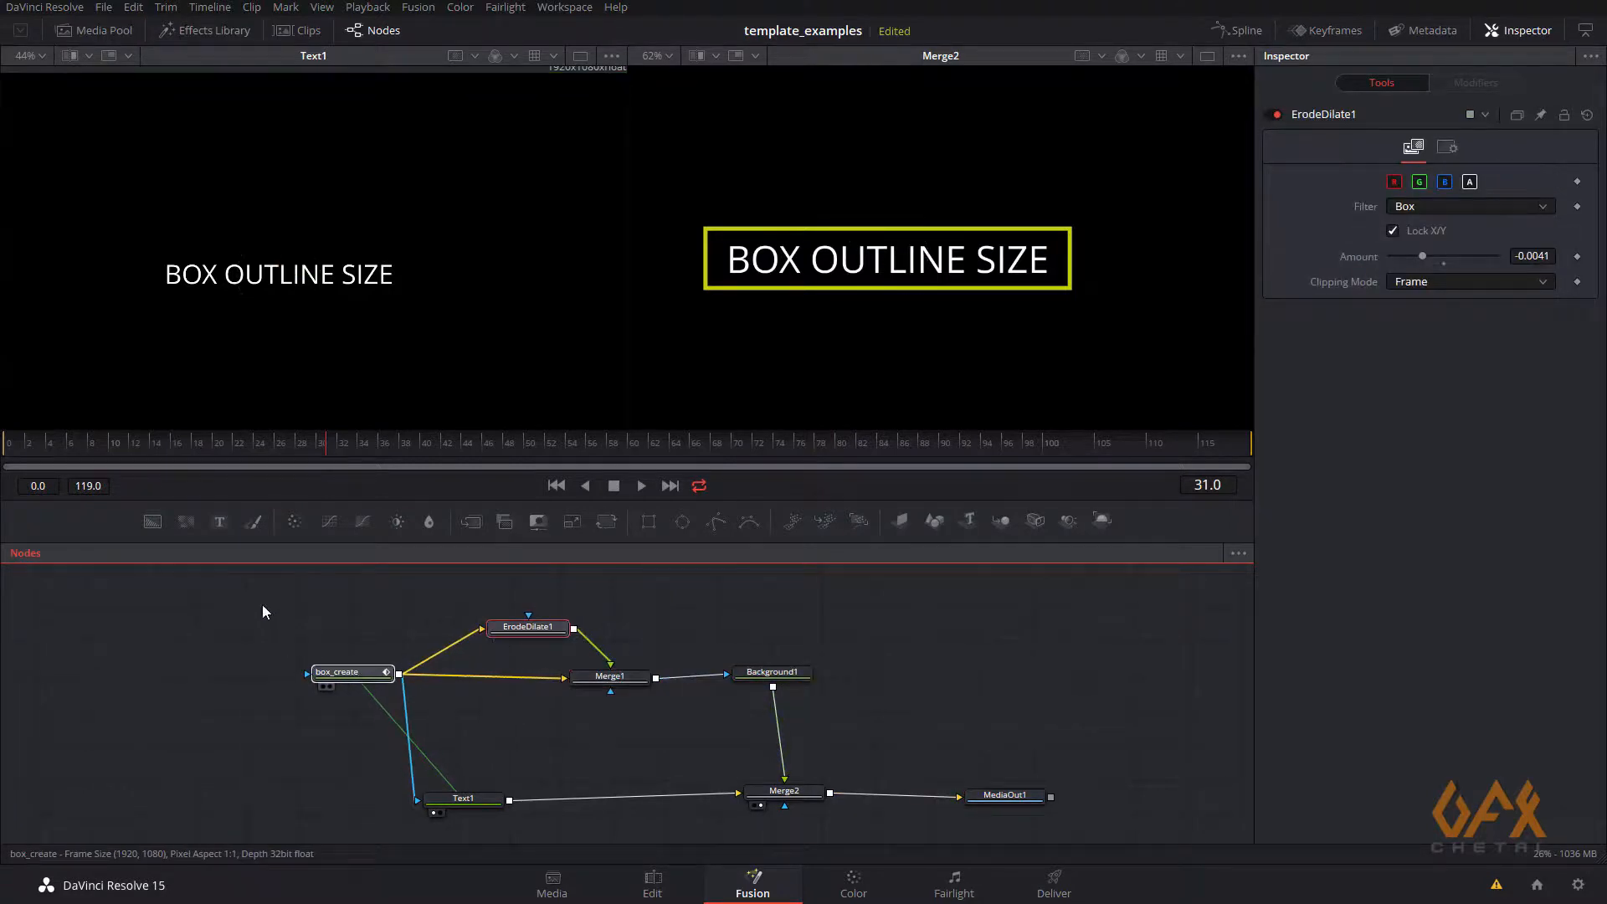
Select all nodes except MediaOut1 and start creating a macro from them
drag(253, 579, 858, 830)
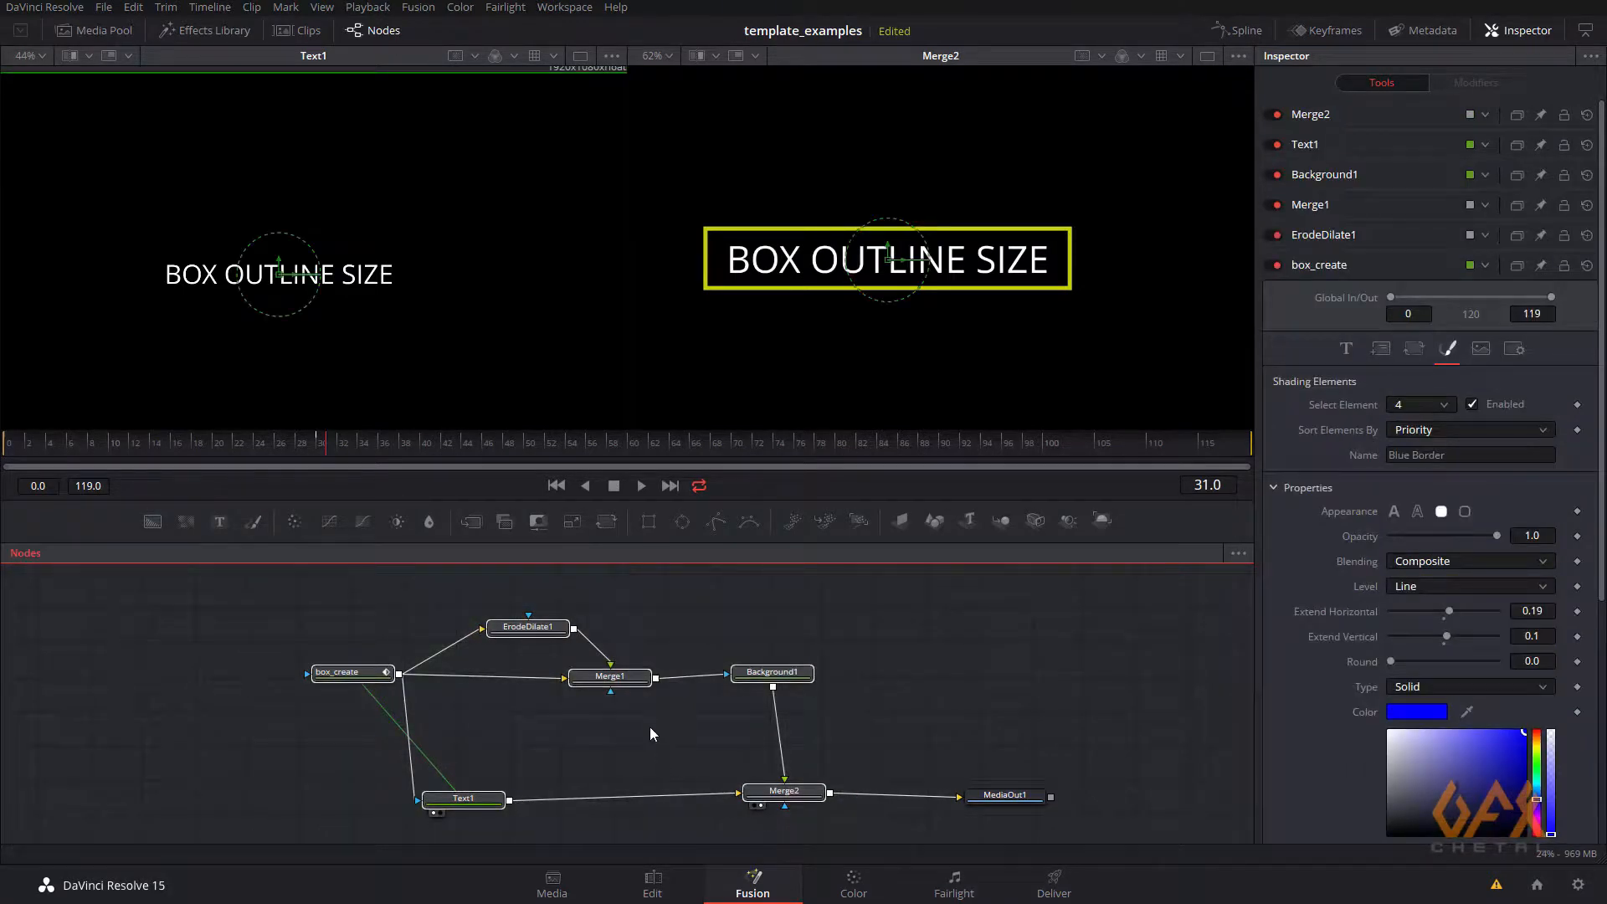
click(613, 688)
right_click(610, 693)
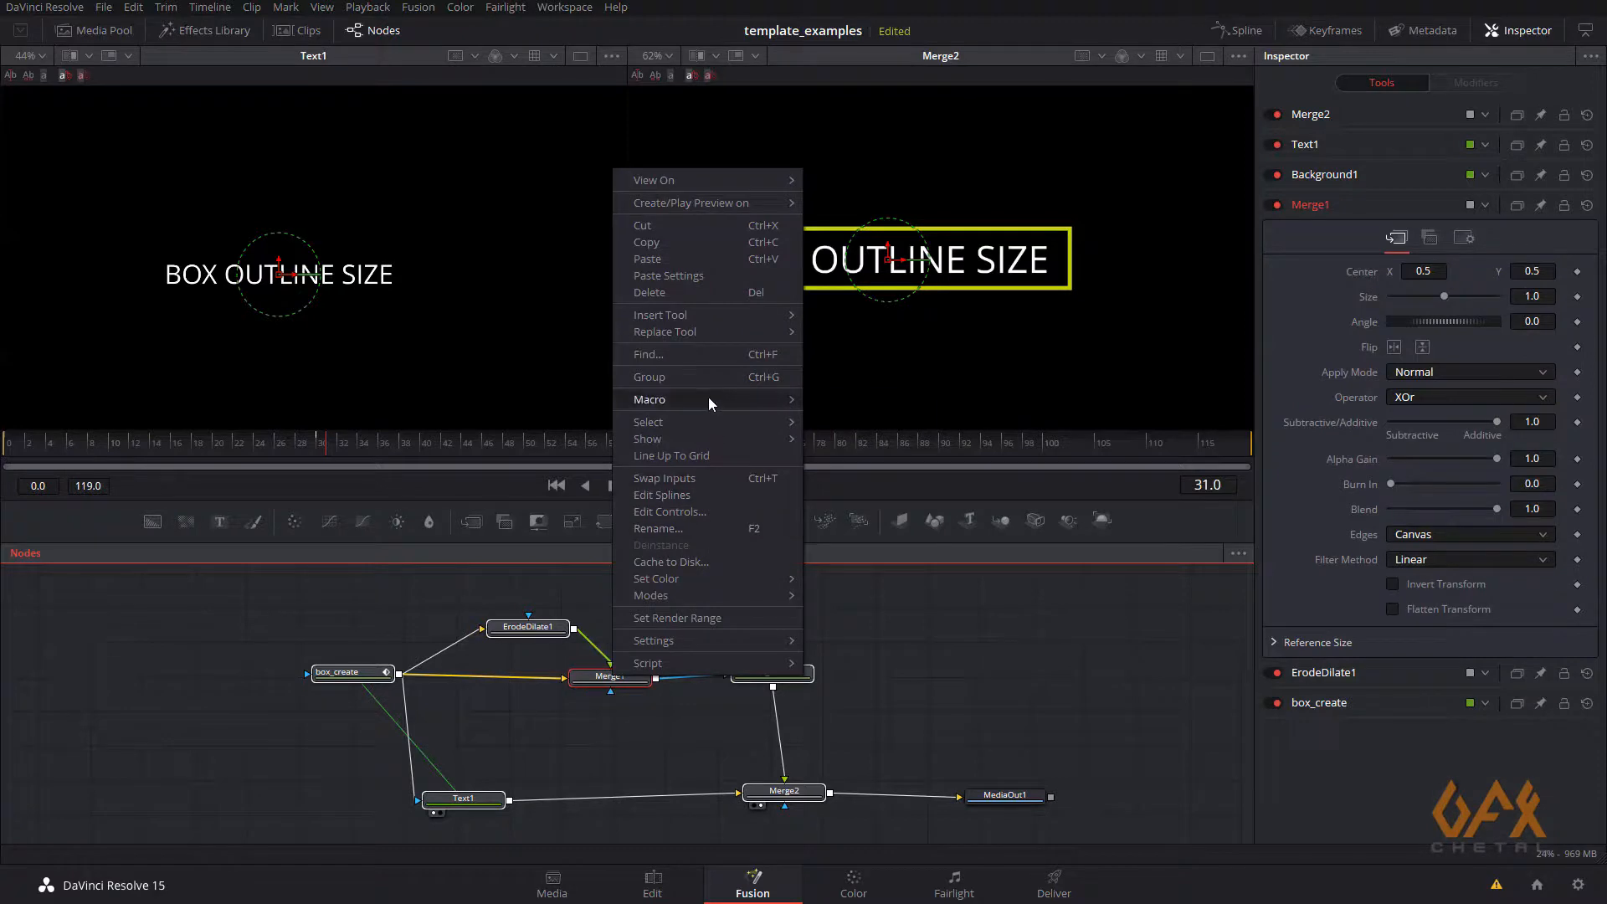
mouse_move(709, 398)
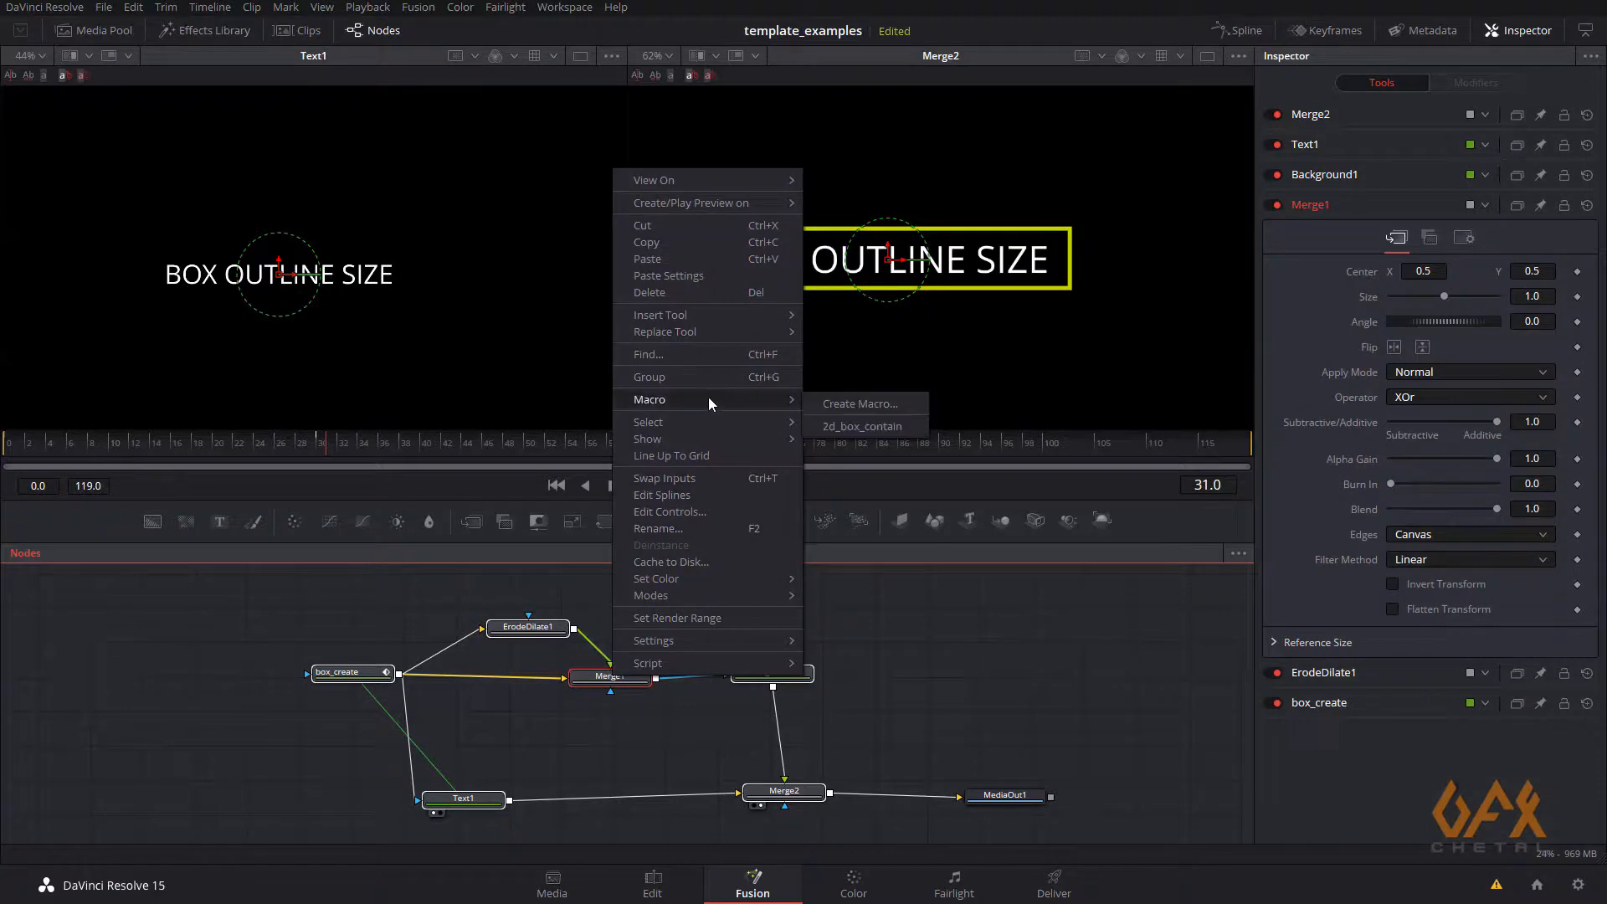
click(825, 405)
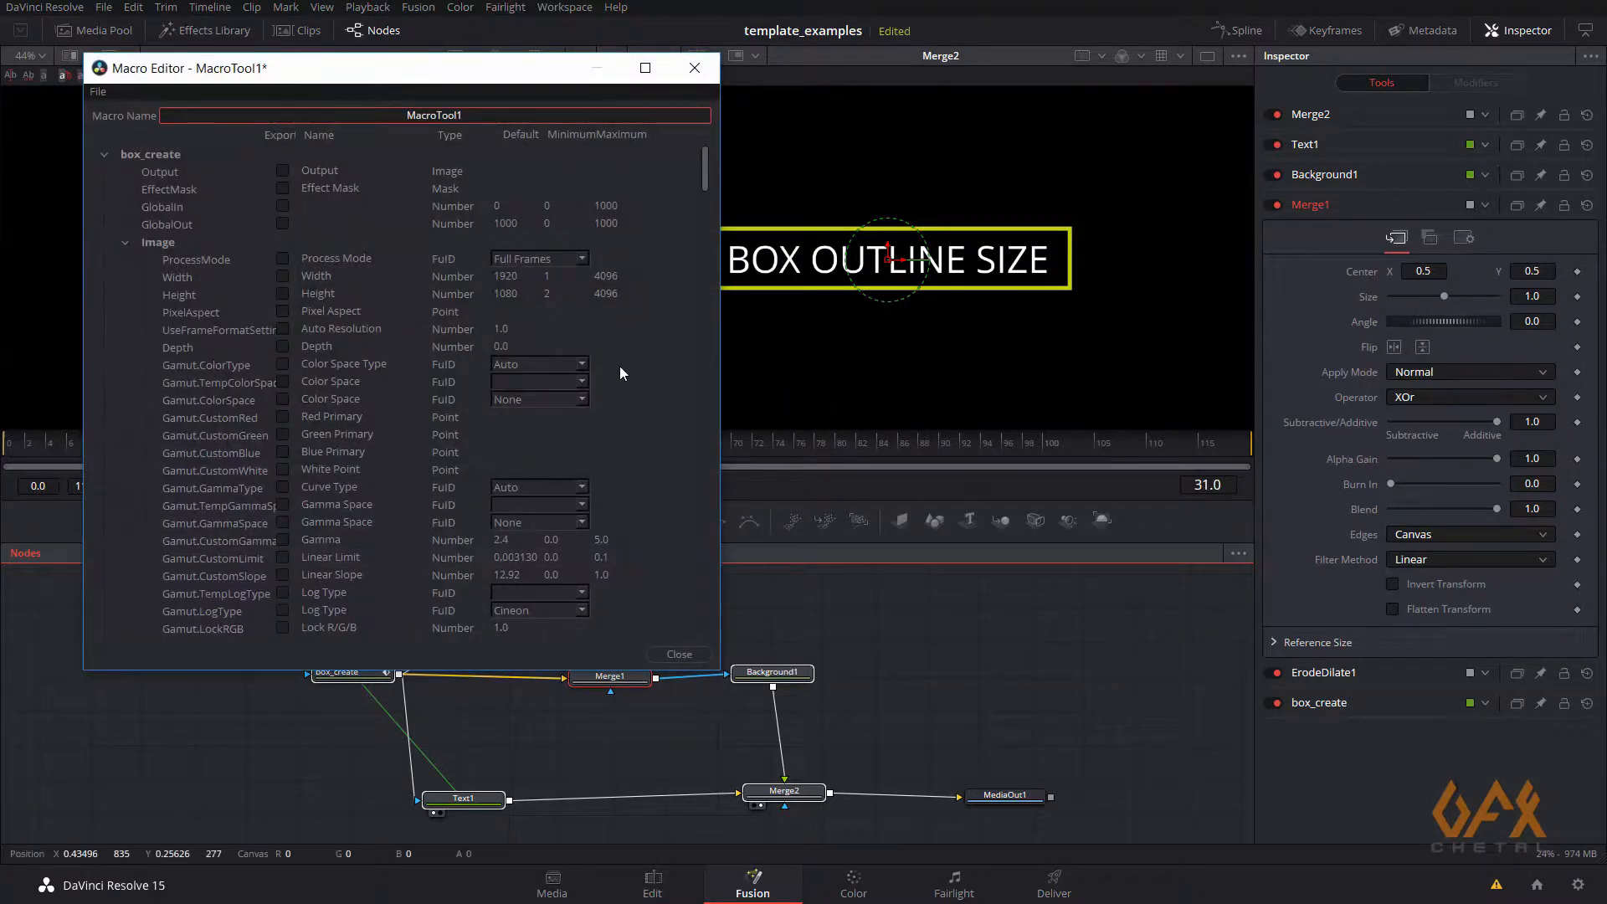
drag(195, 74, 744, 140)
Mark the Style setting in Text1's Text group for export in the macro
click(702, 299)
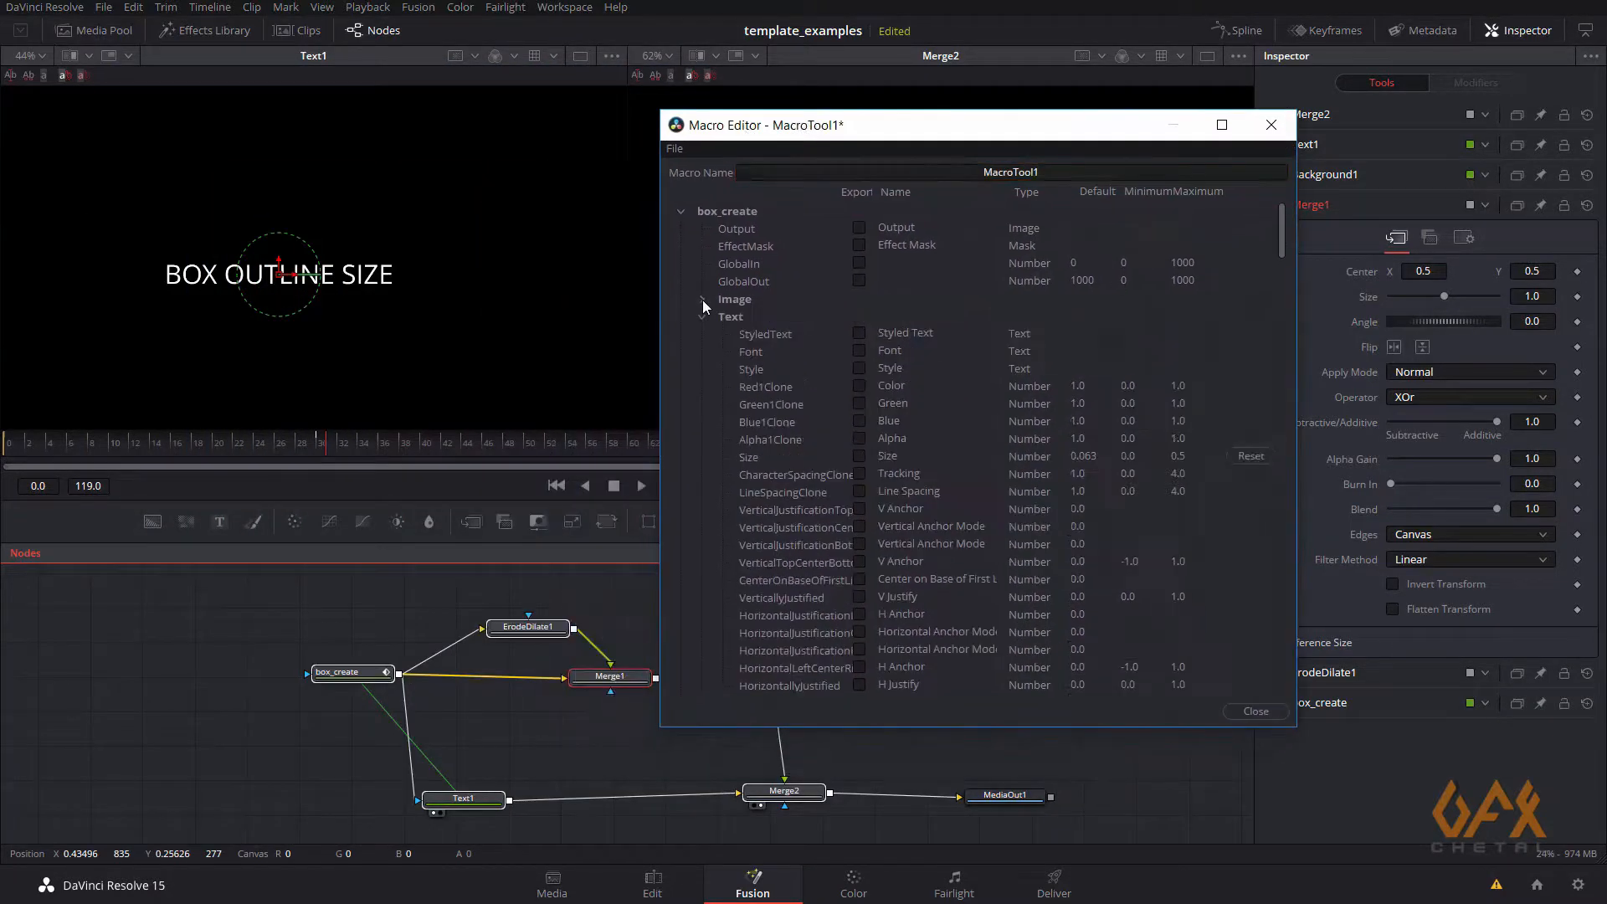
click(683, 213)
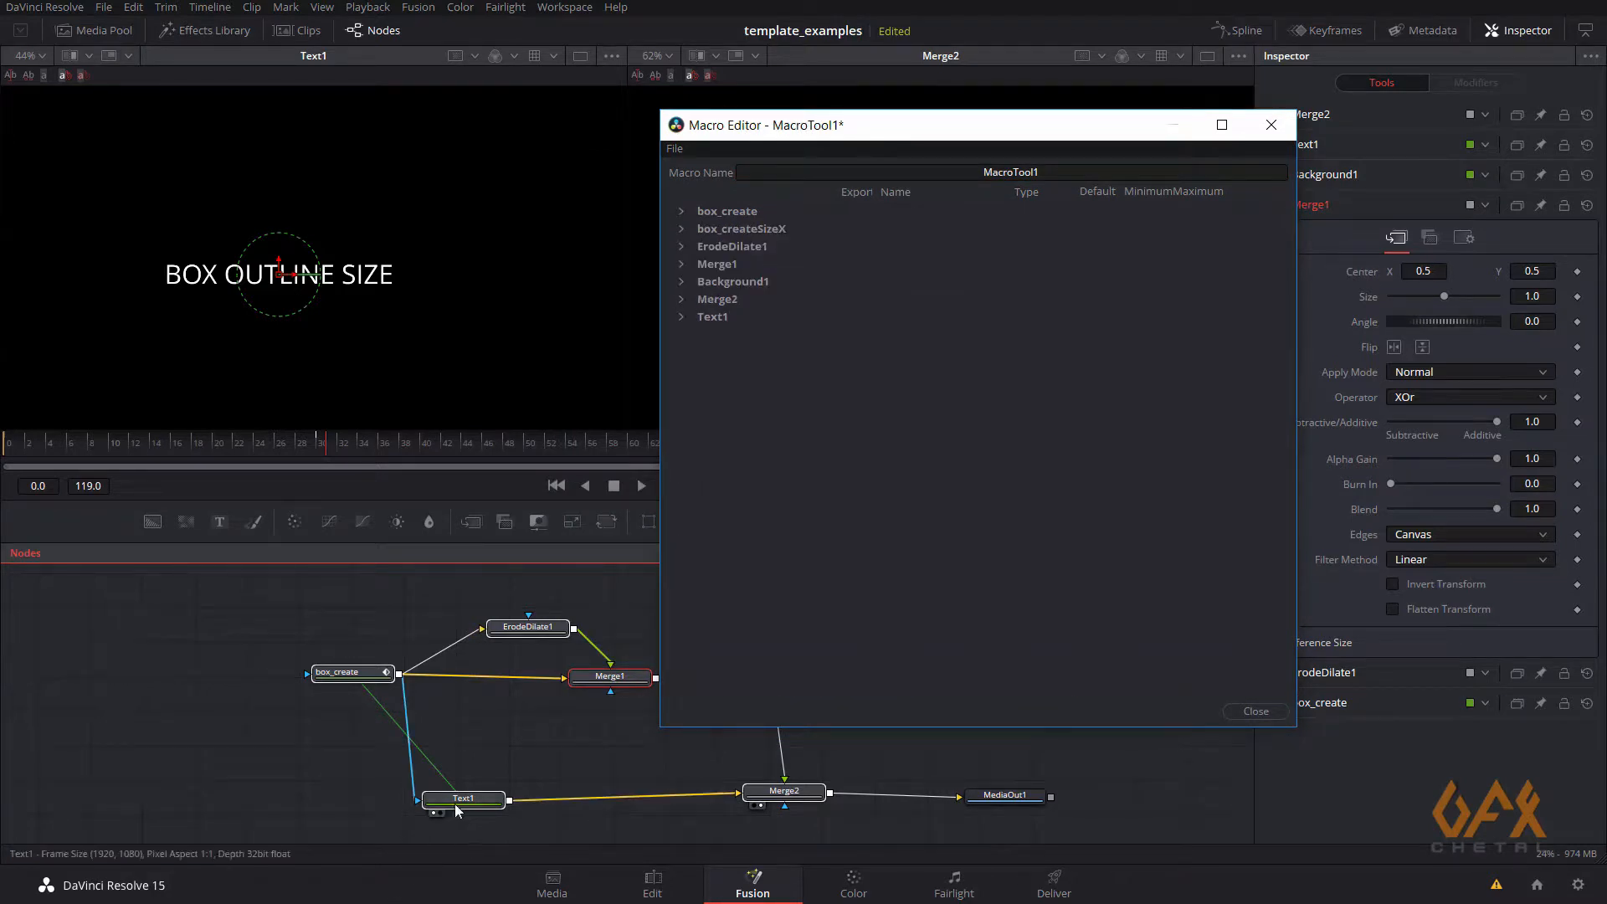
click(681, 316)
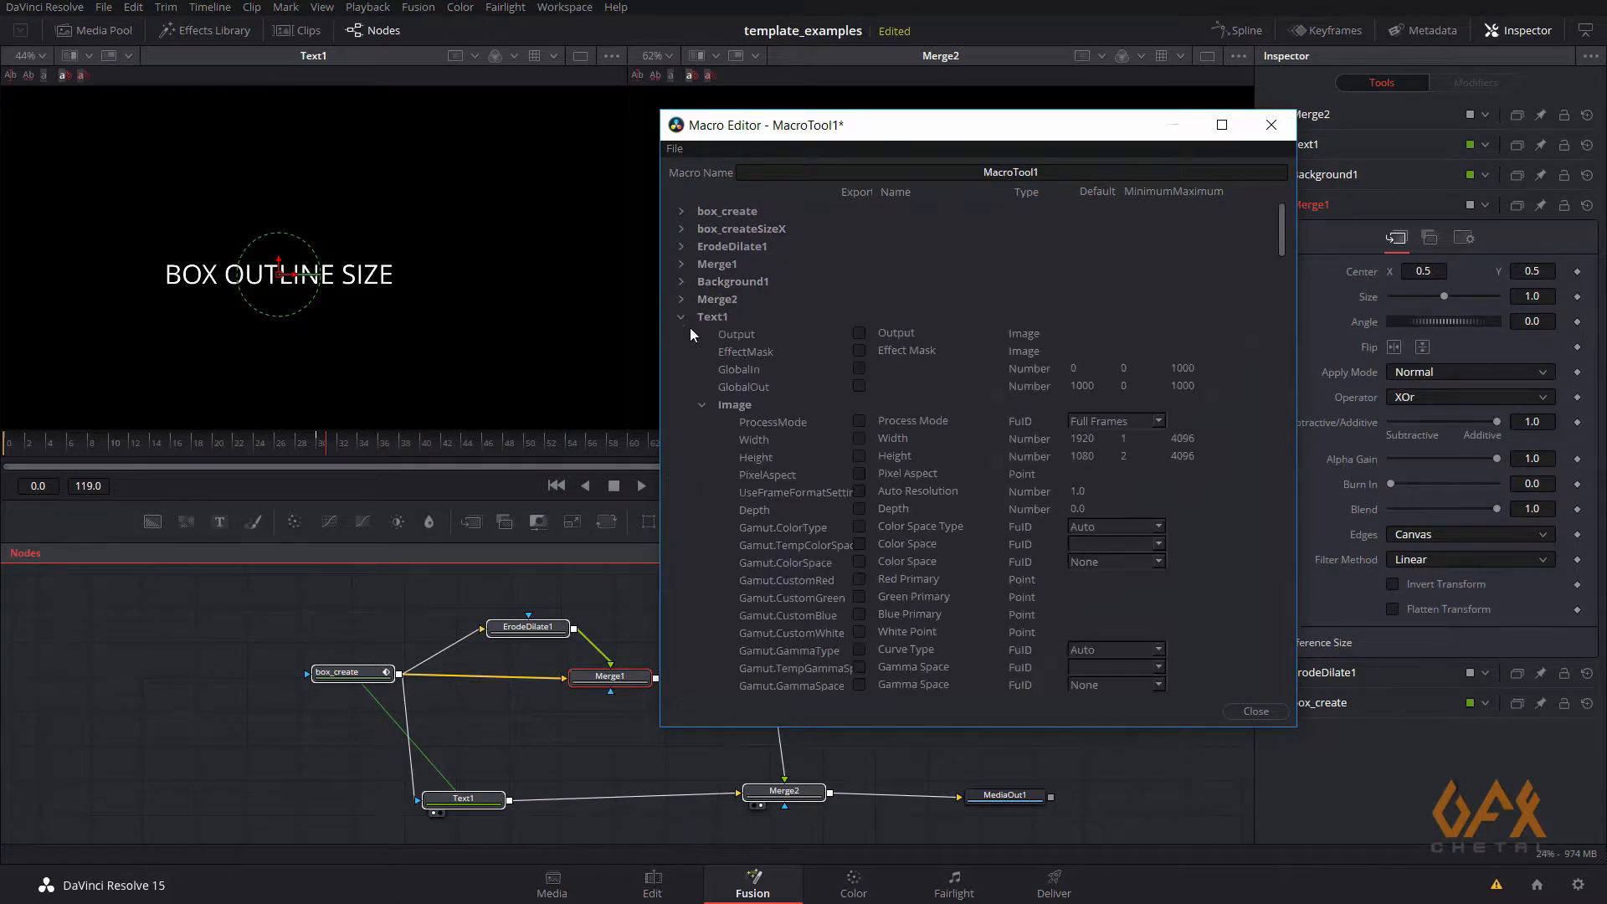
click(702, 405)
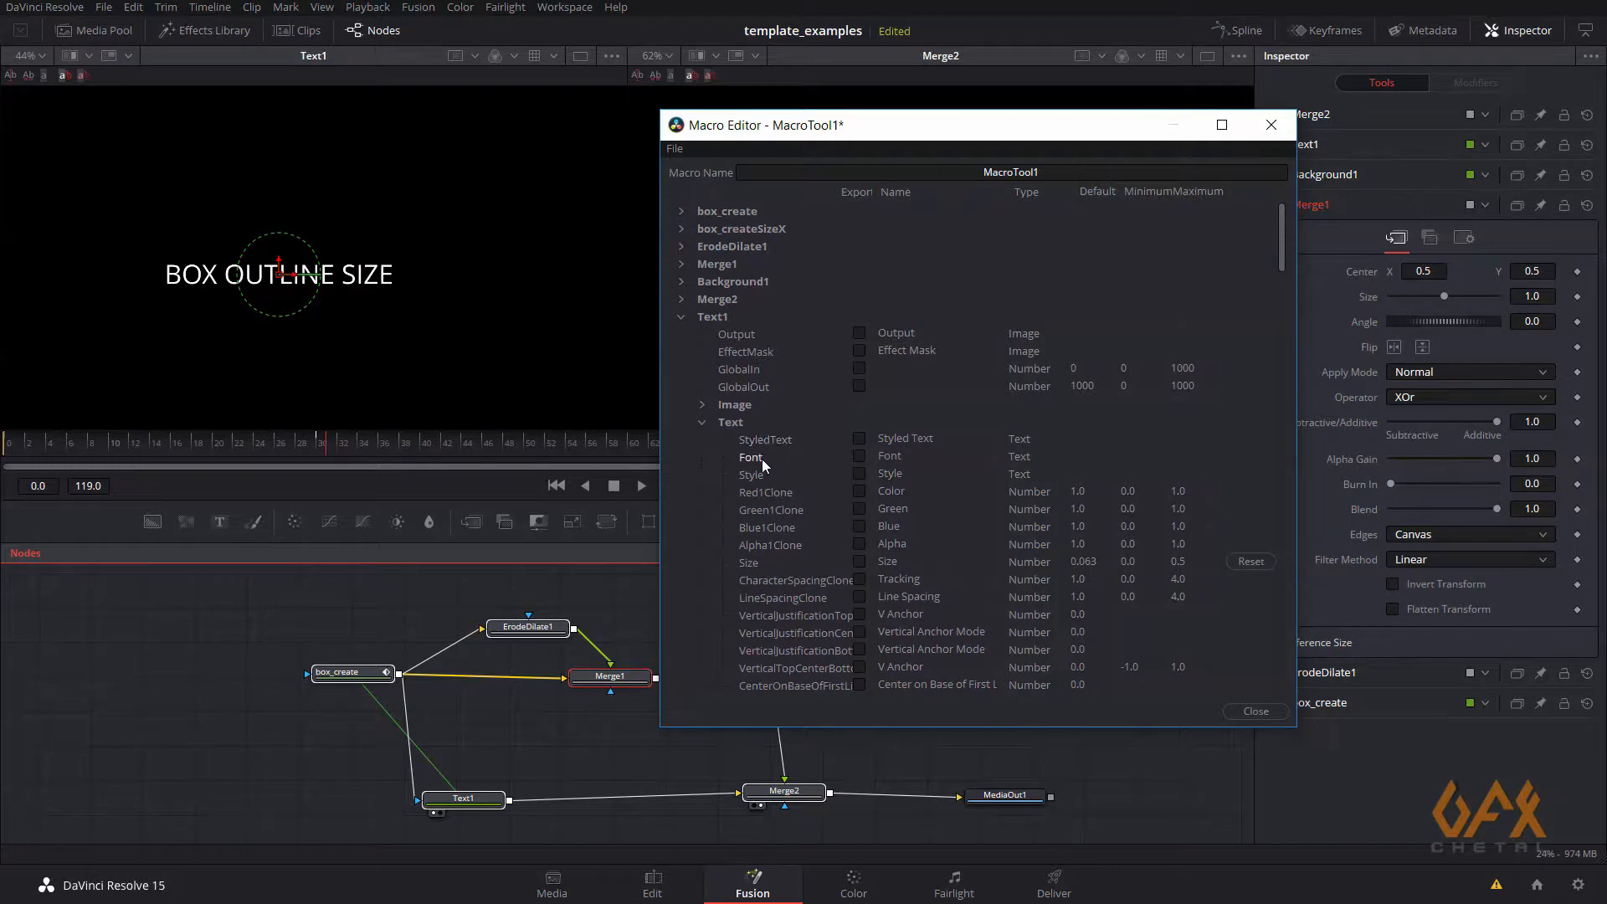
click(859, 474)
click(701, 424)
click(701, 440)
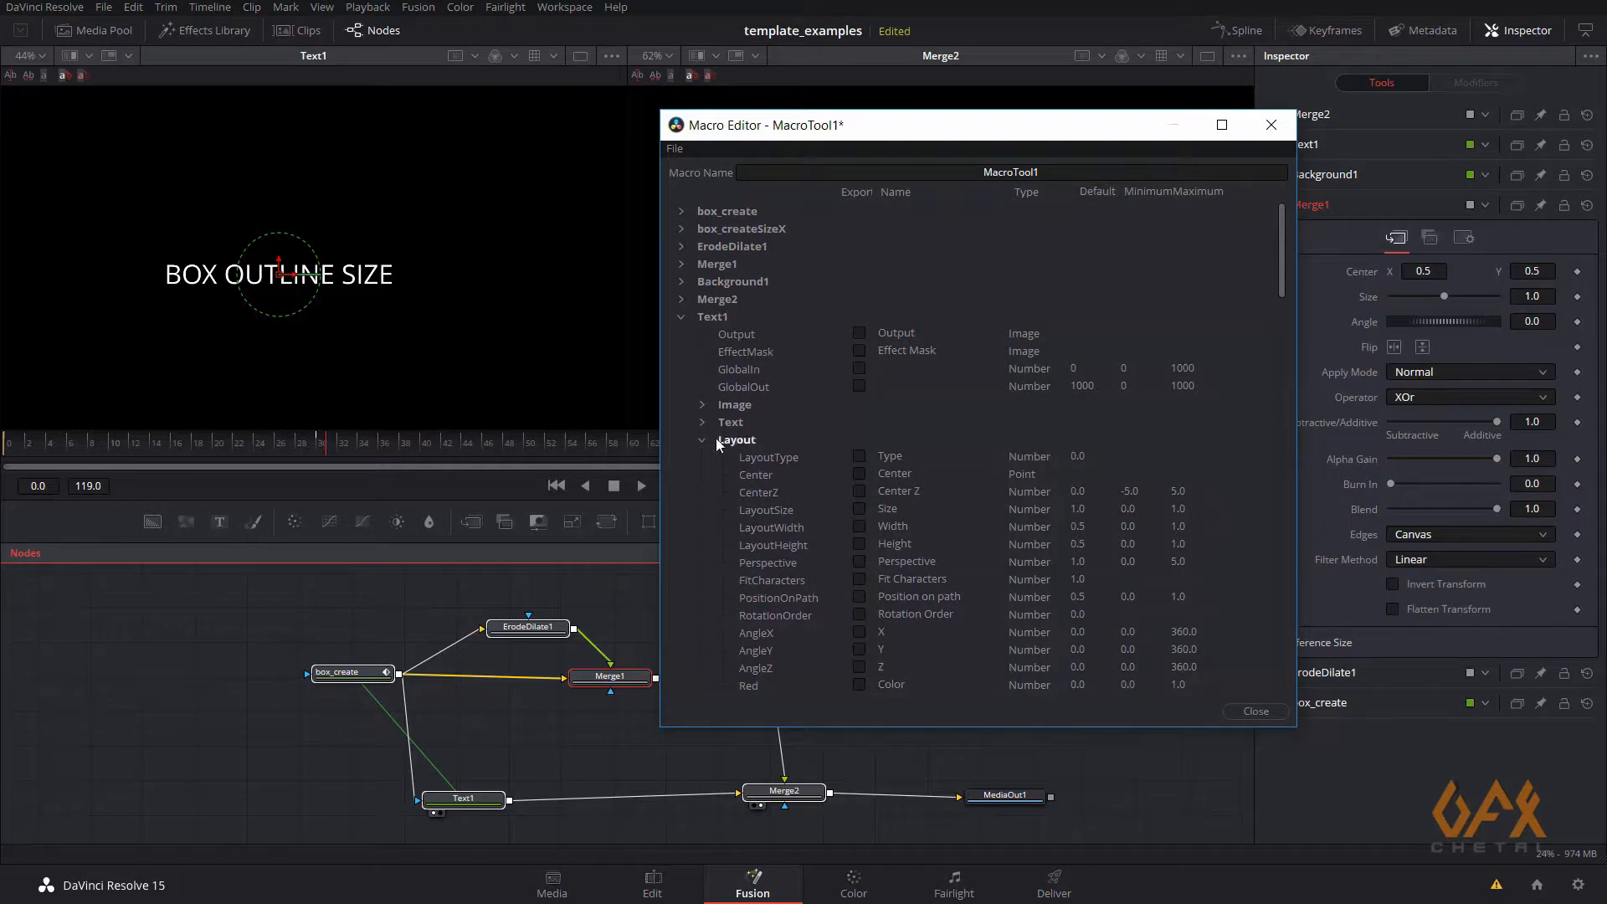
click(683, 316)
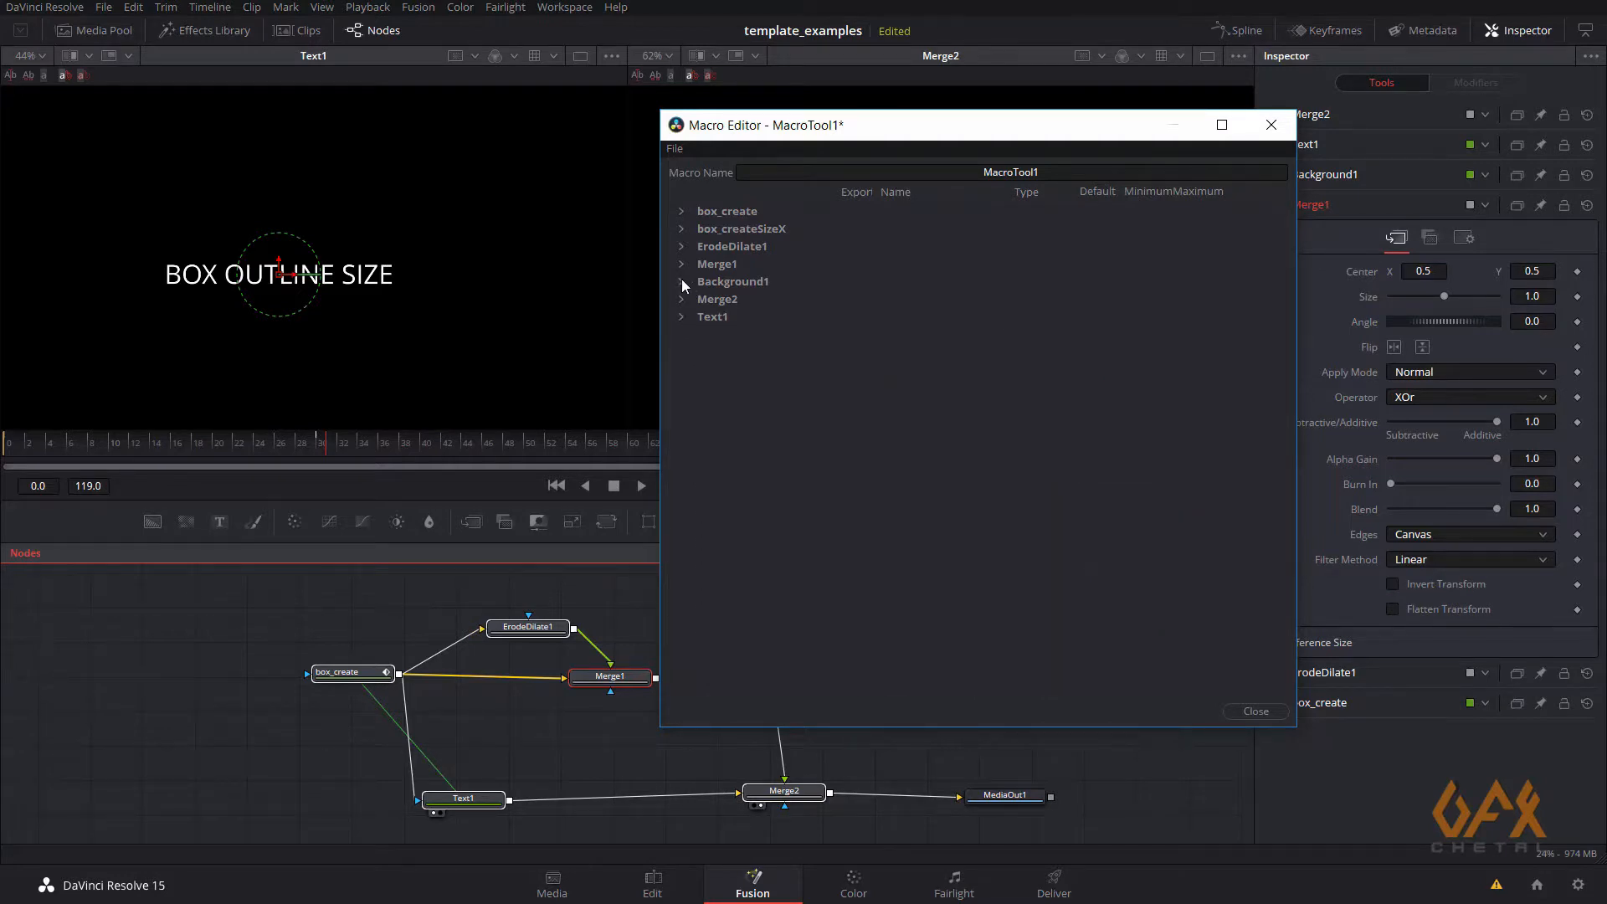
Export Background1's TopLeftRed, TopLeftGreen and TopLeftBlue in the macro, renaming the Color entry as "Border Color"
click(681, 281)
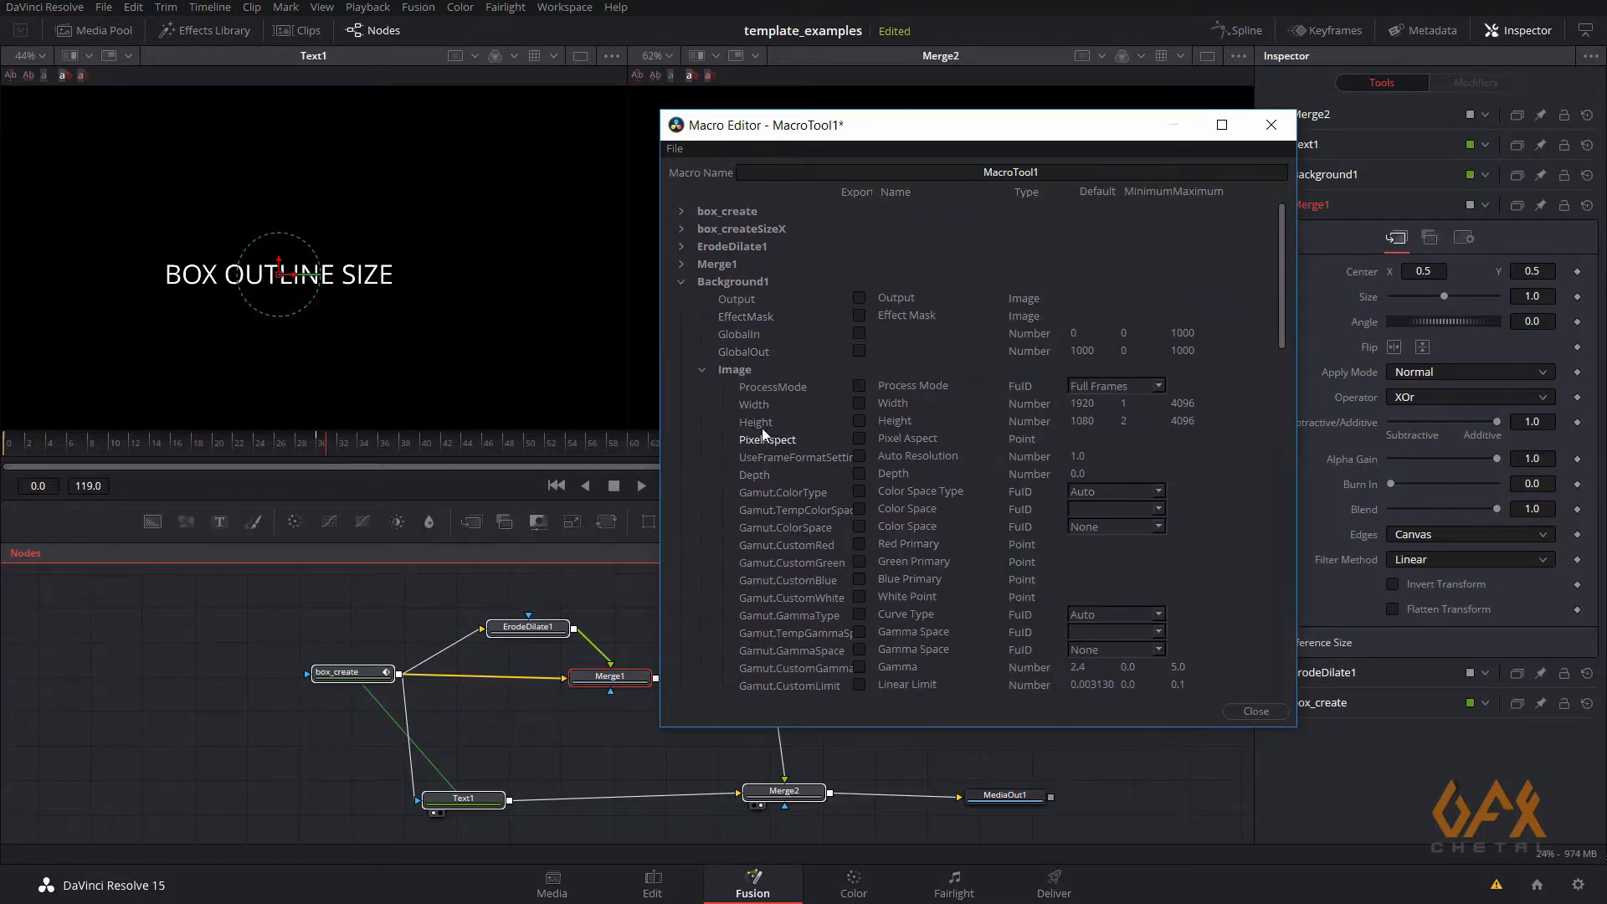
click(703, 369)
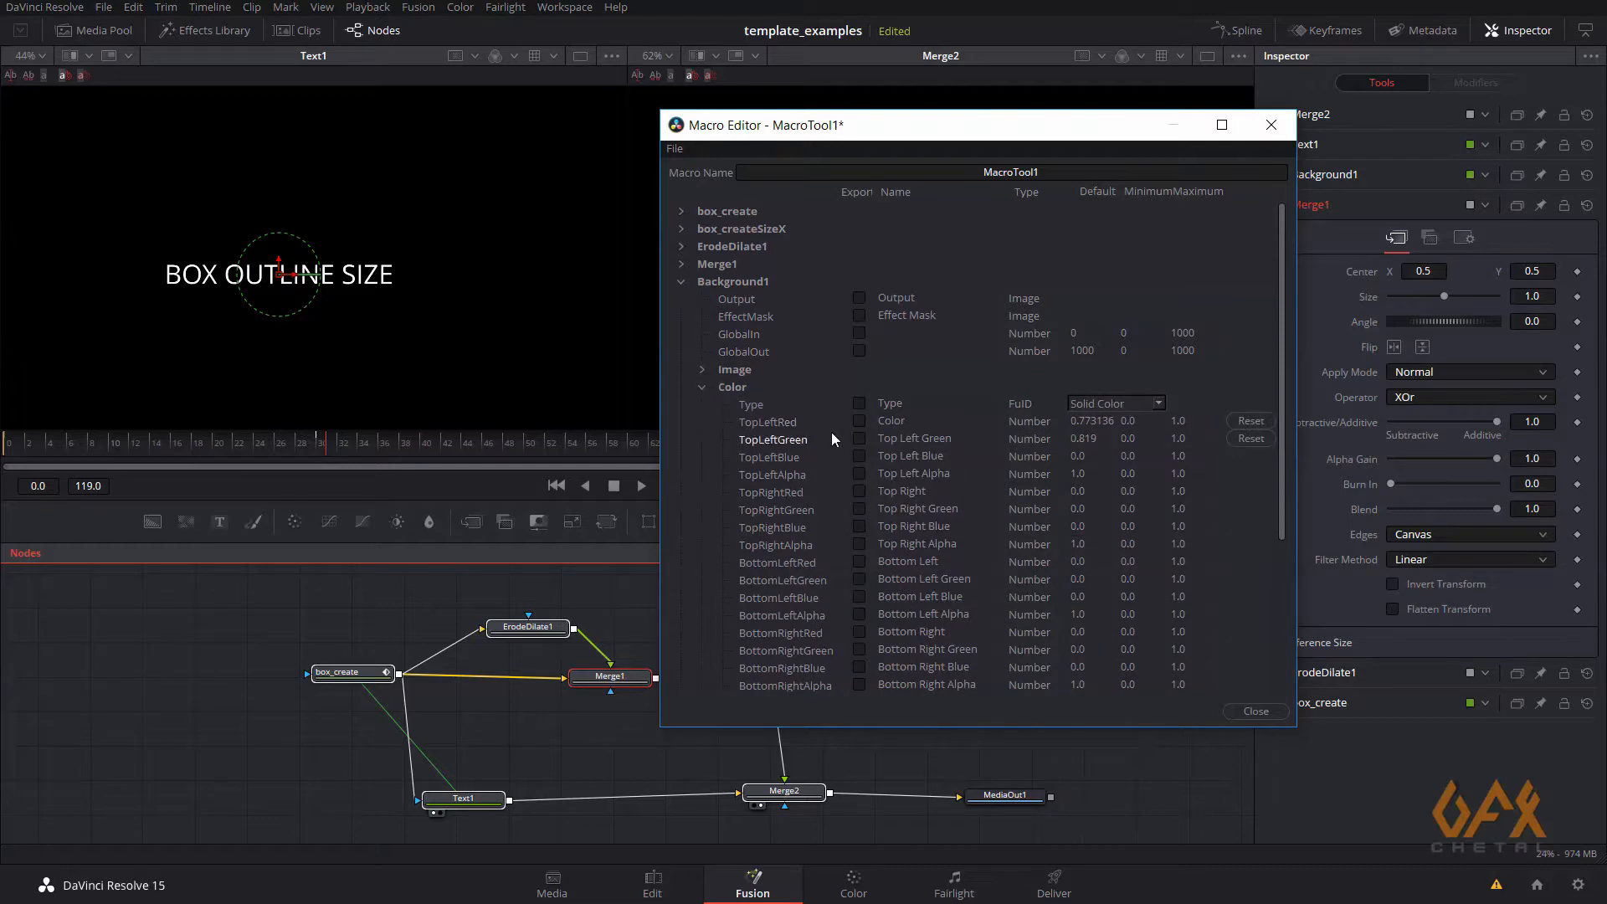
click(858, 421)
click(860, 456)
double_click(924, 420)
drag(918, 422, 960, 420)
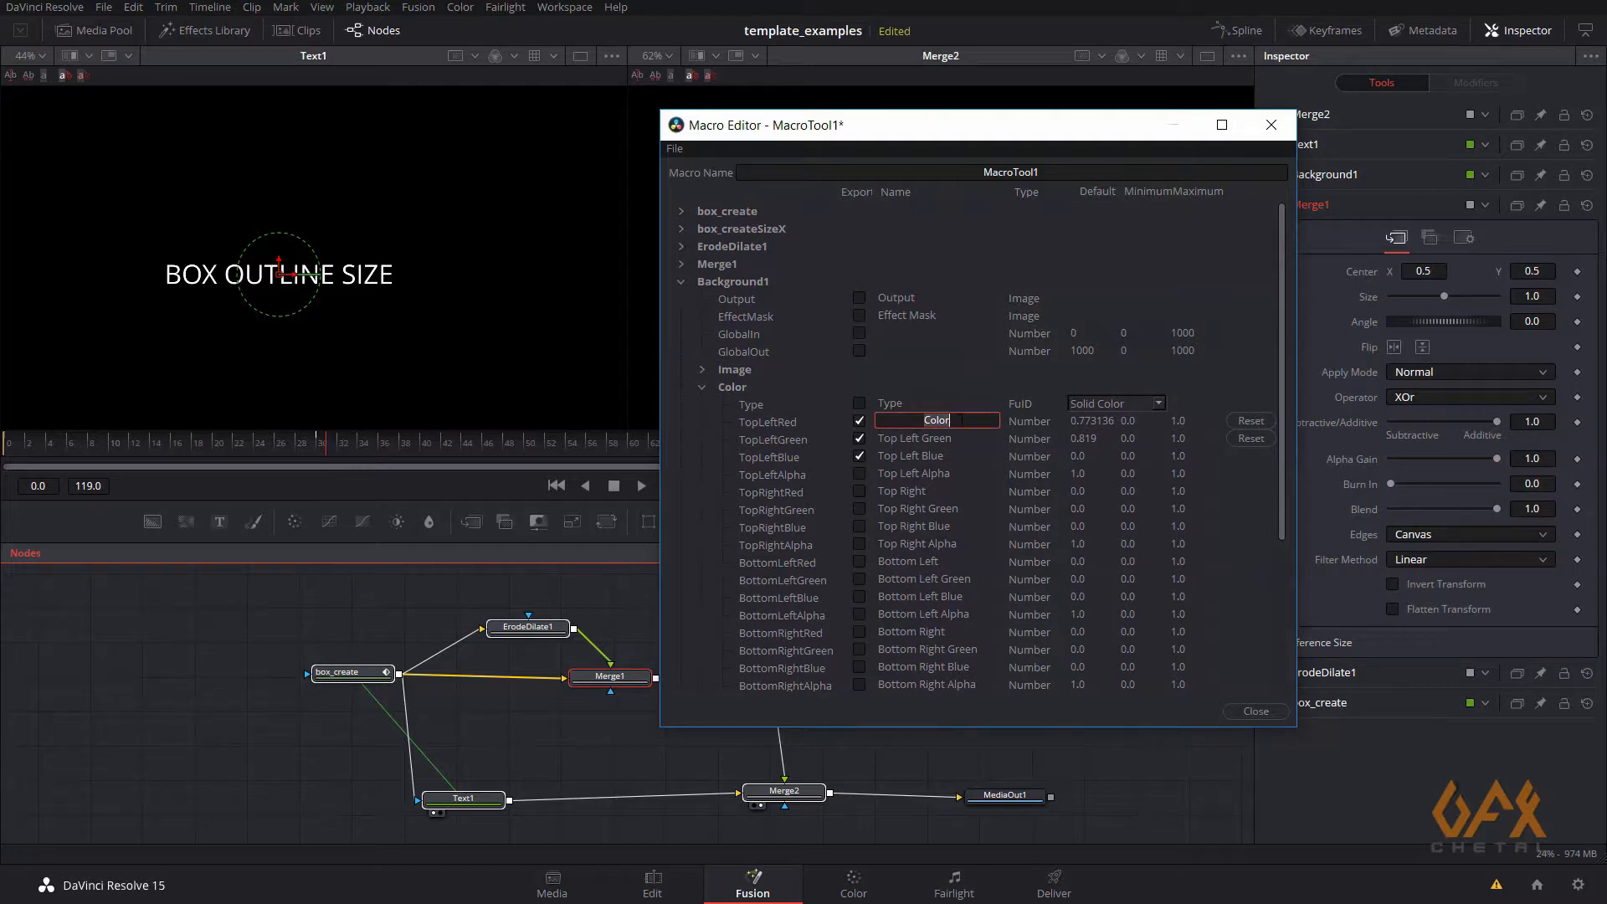
text(Border Color)
click(681, 283)
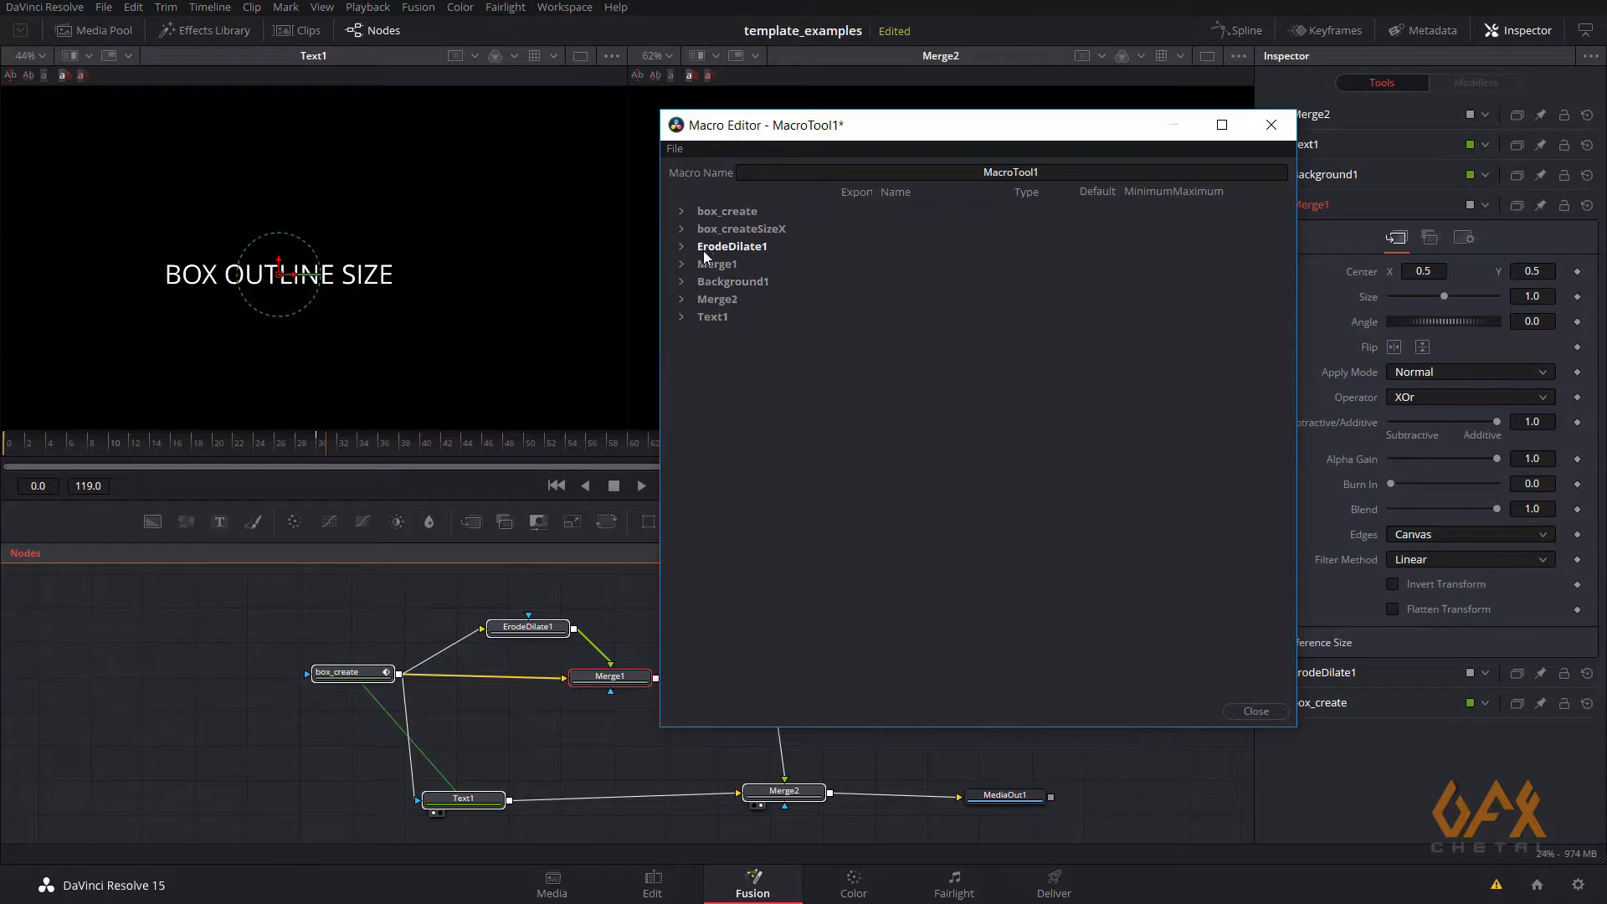
Export ErodeDilate1's XAmount in the macro and rename it as "Border Width"
click(681, 247)
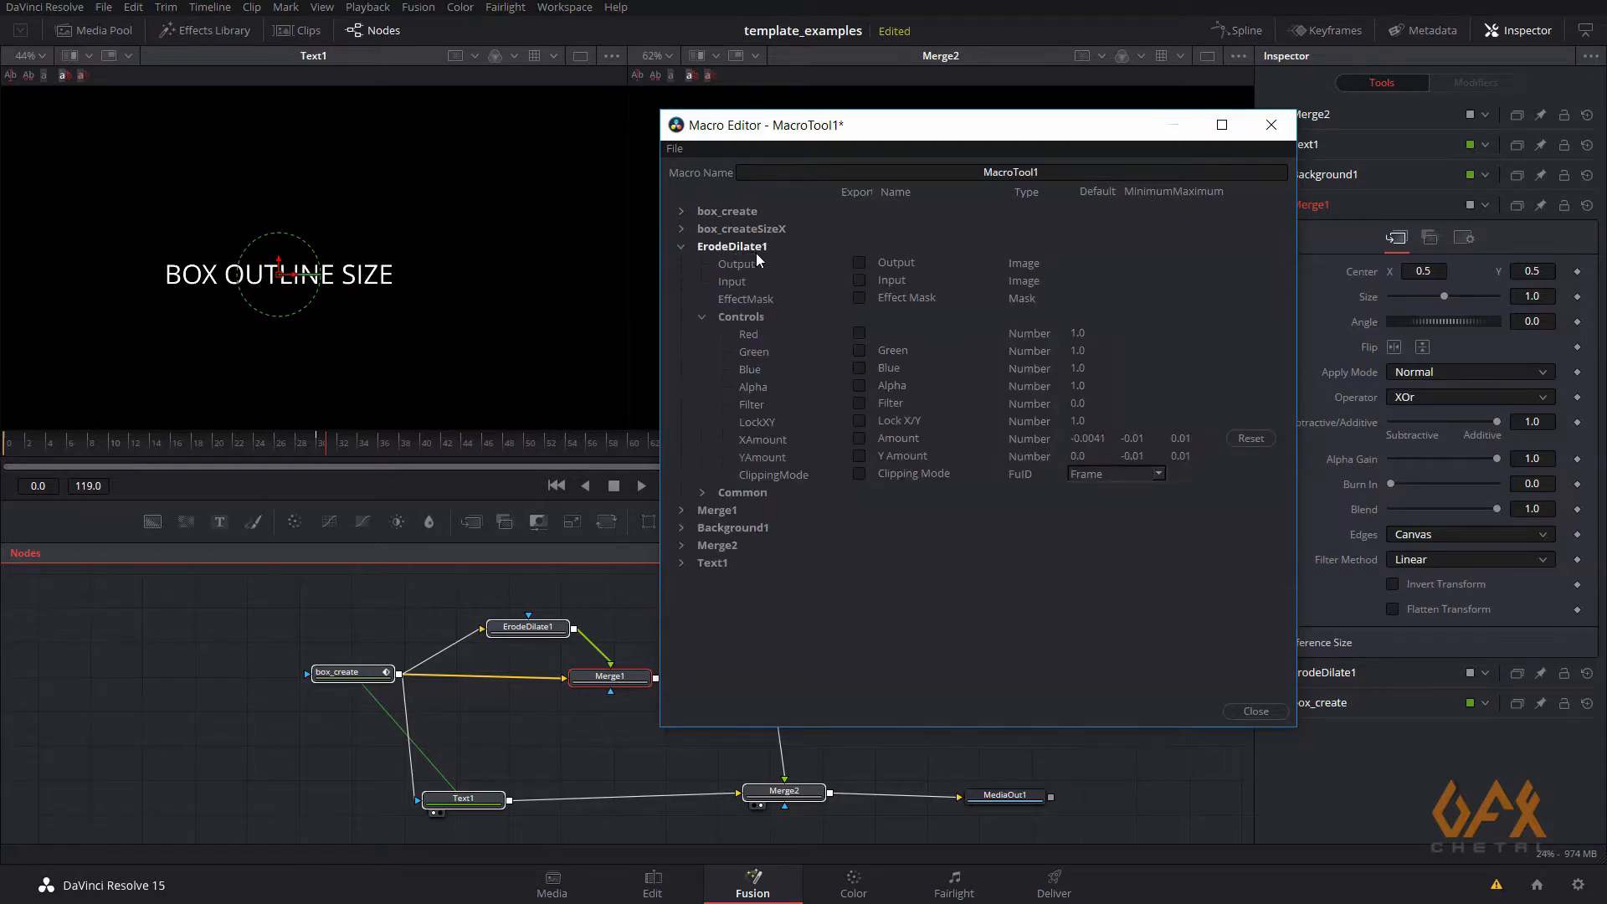
click(859, 438)
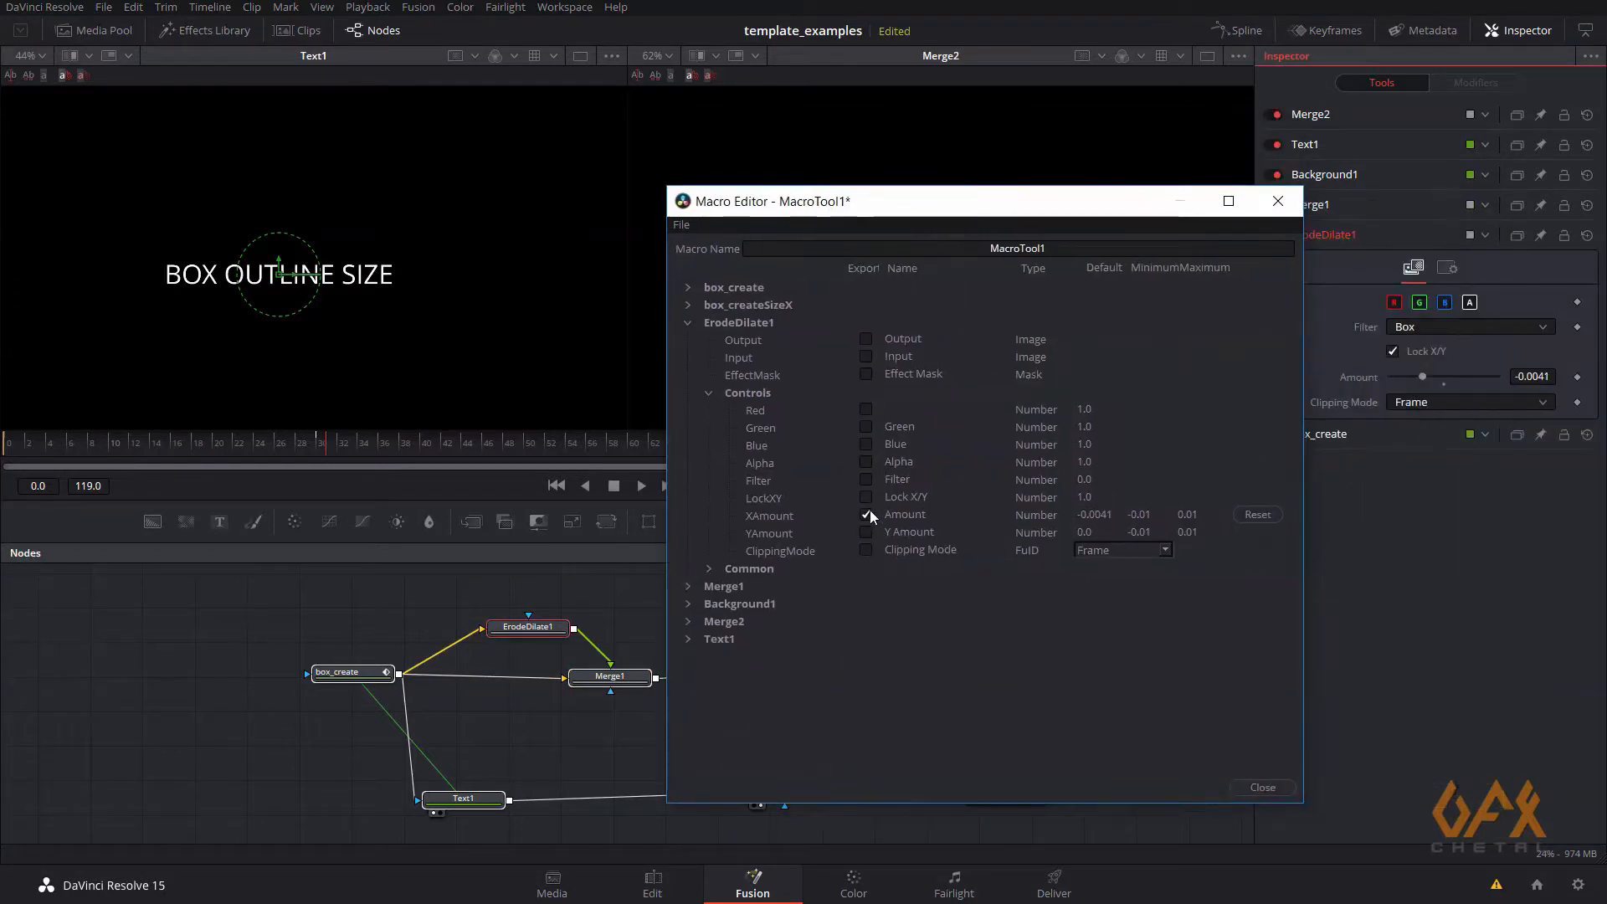
double_click(921, 514)
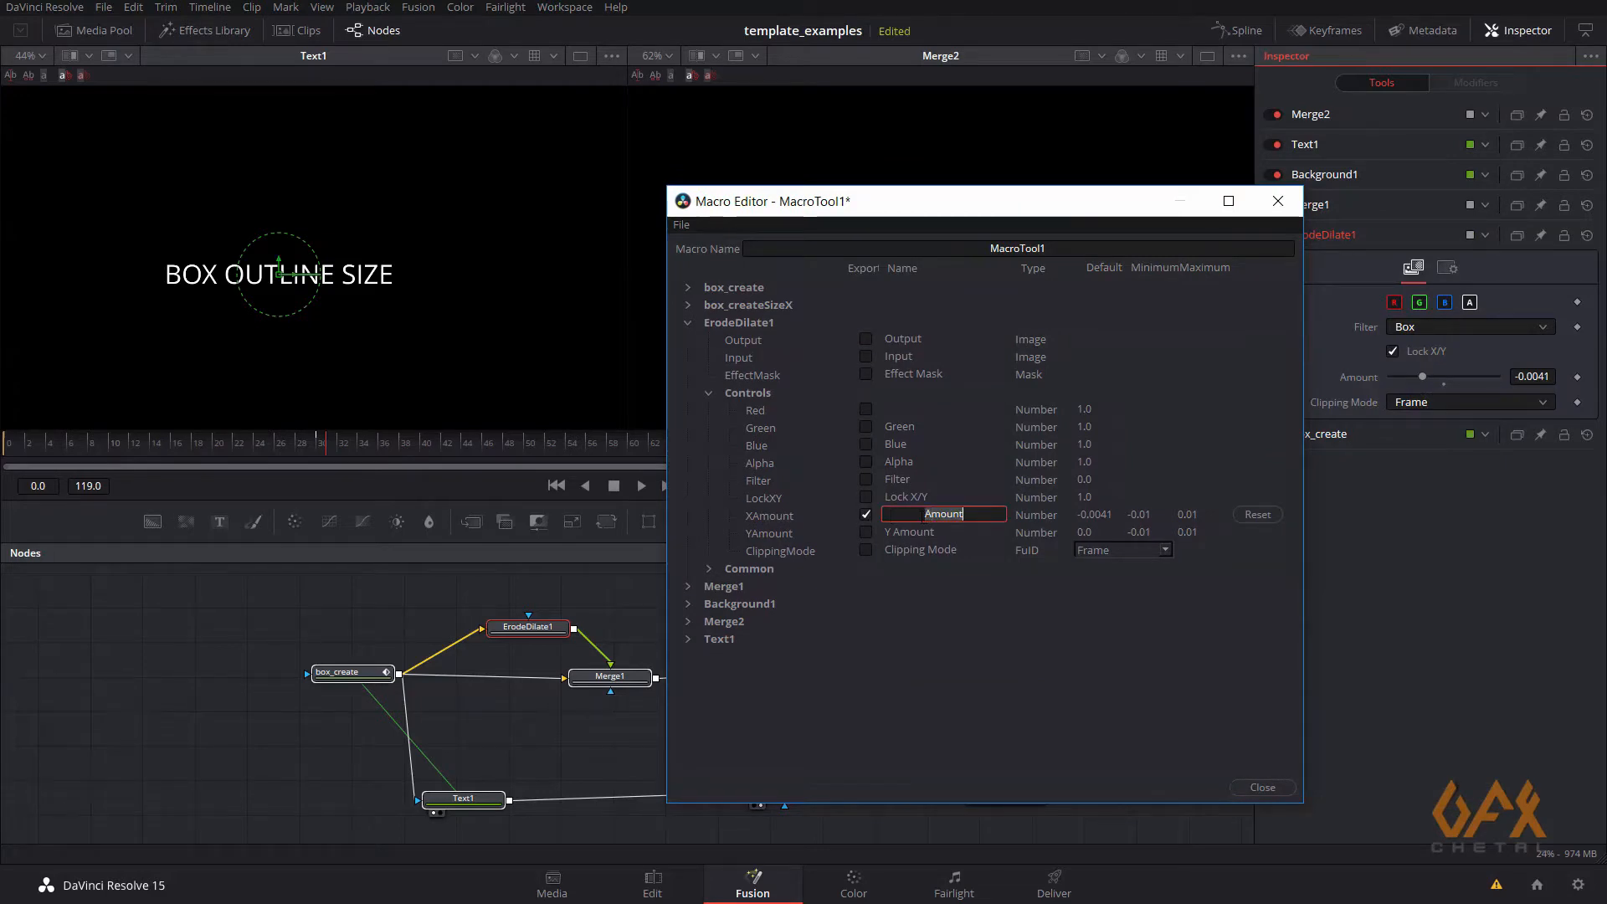
text(Border_wo)
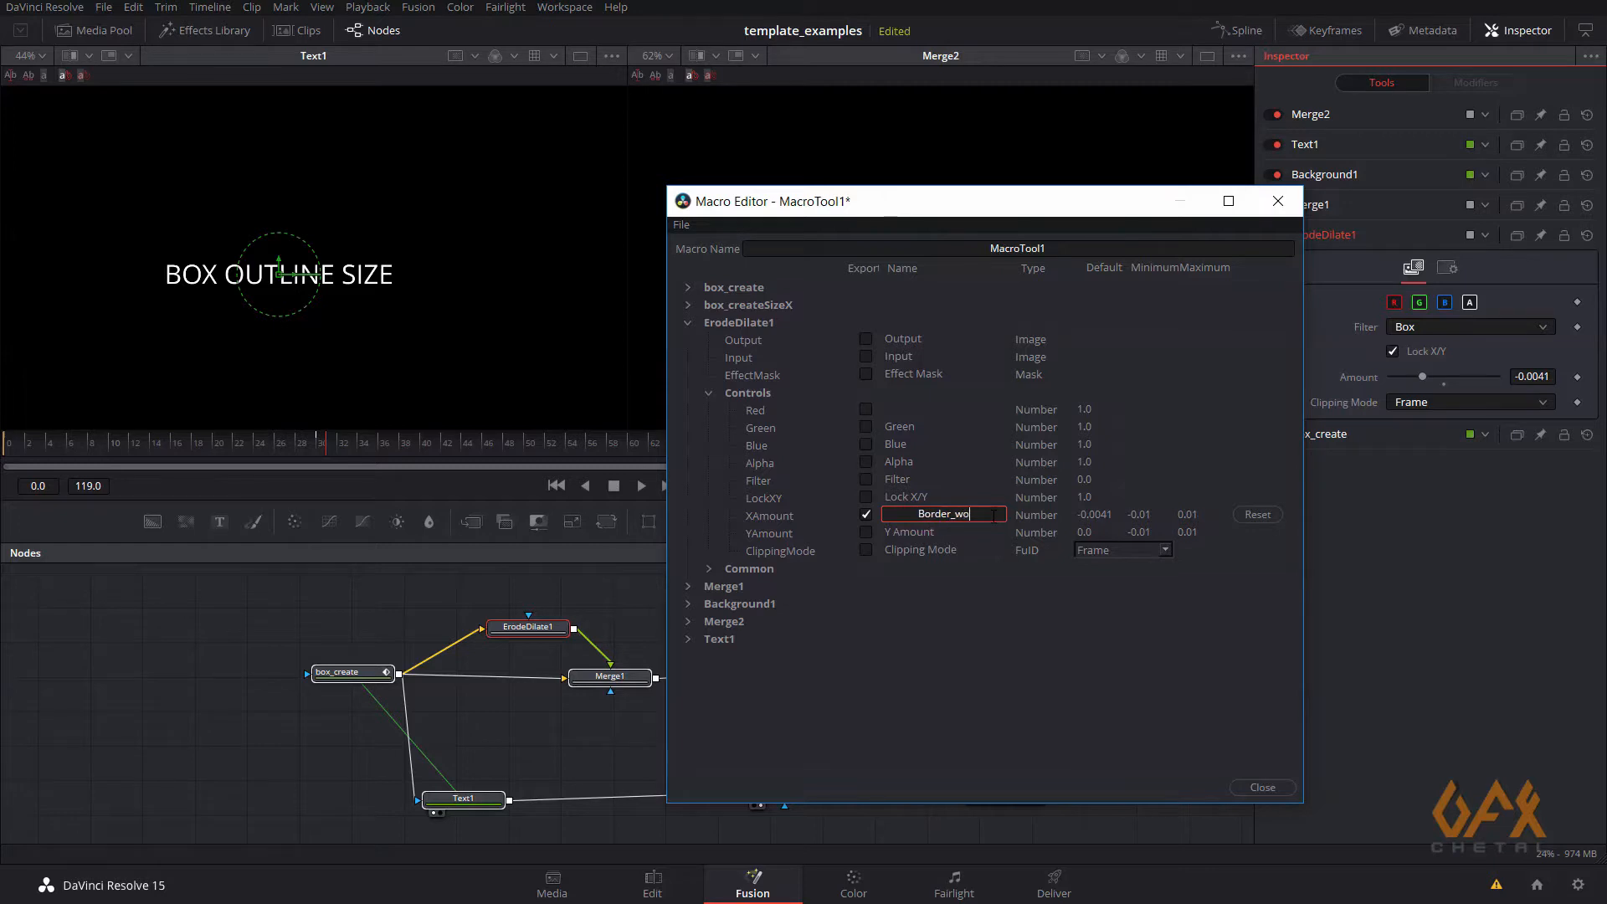
key(BackSpace)
text(i)
key(BackSpace)
key(BackSpace)
key(BackSpace)
text(Width)
click(687, 322)
Save the macro as "Box Outline" in the Macros folder and close the Macro Editor
click(682, 224)
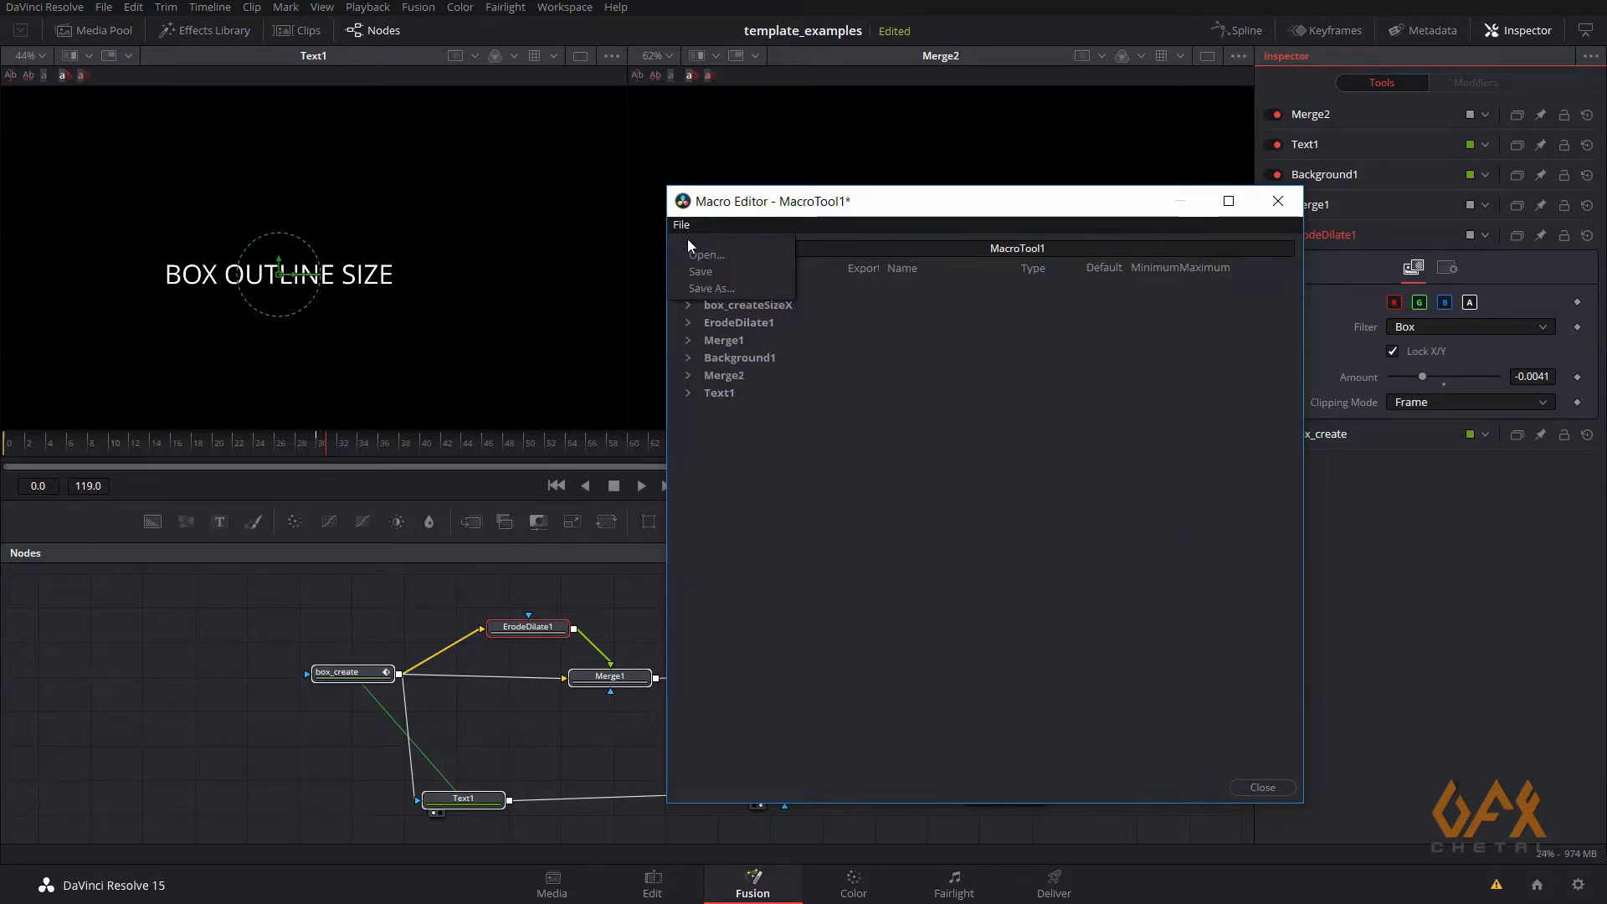
click(710, 288)
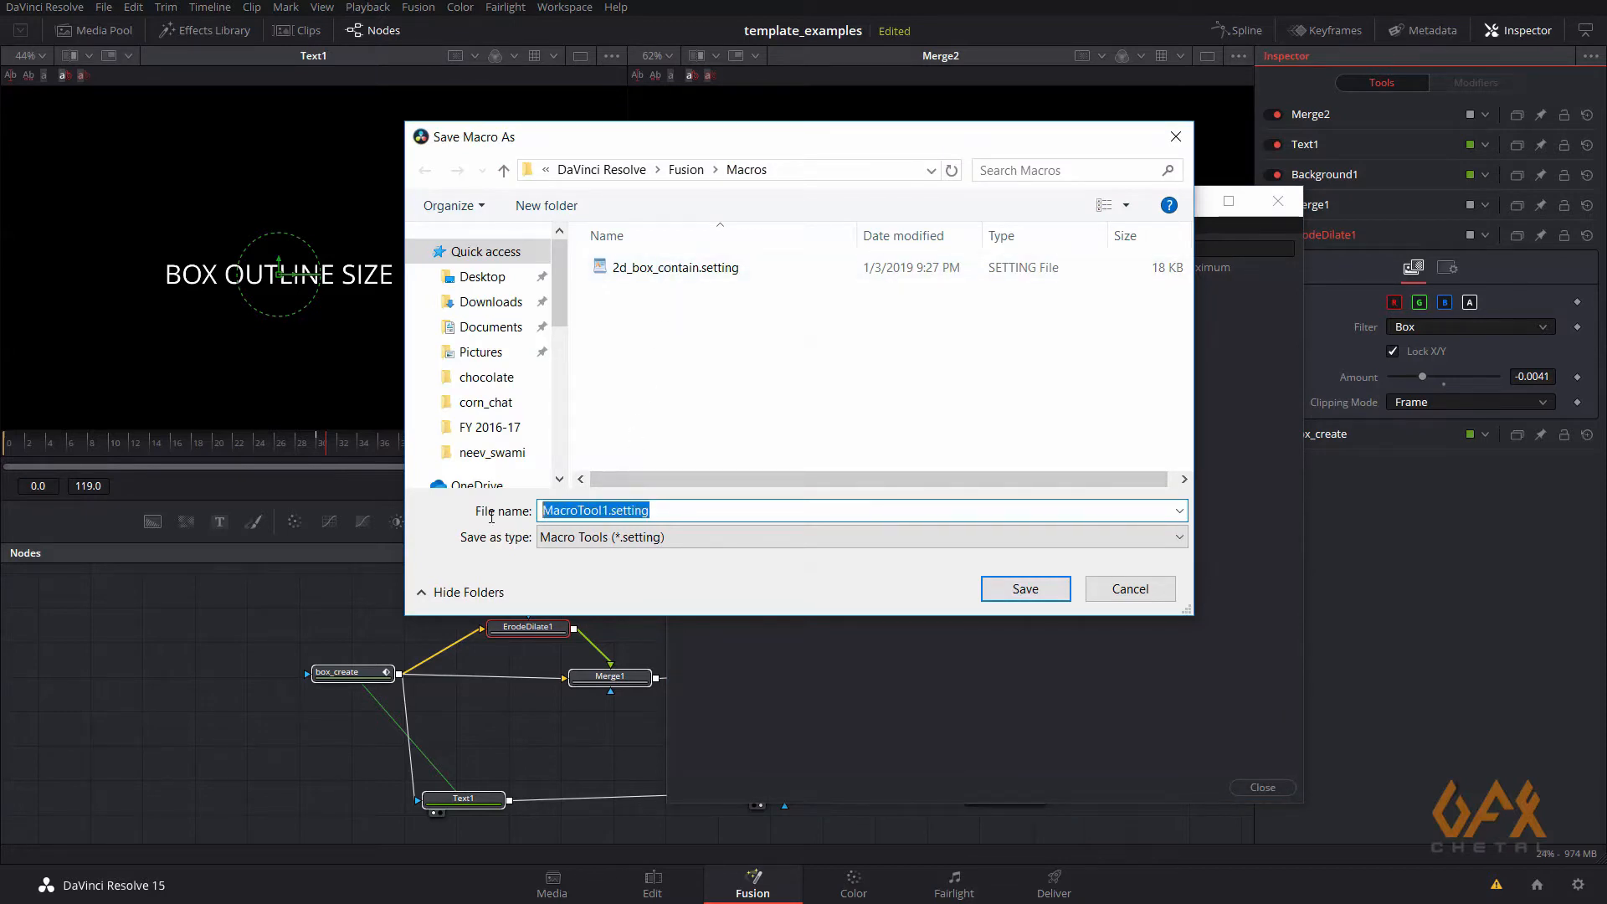
text(B)
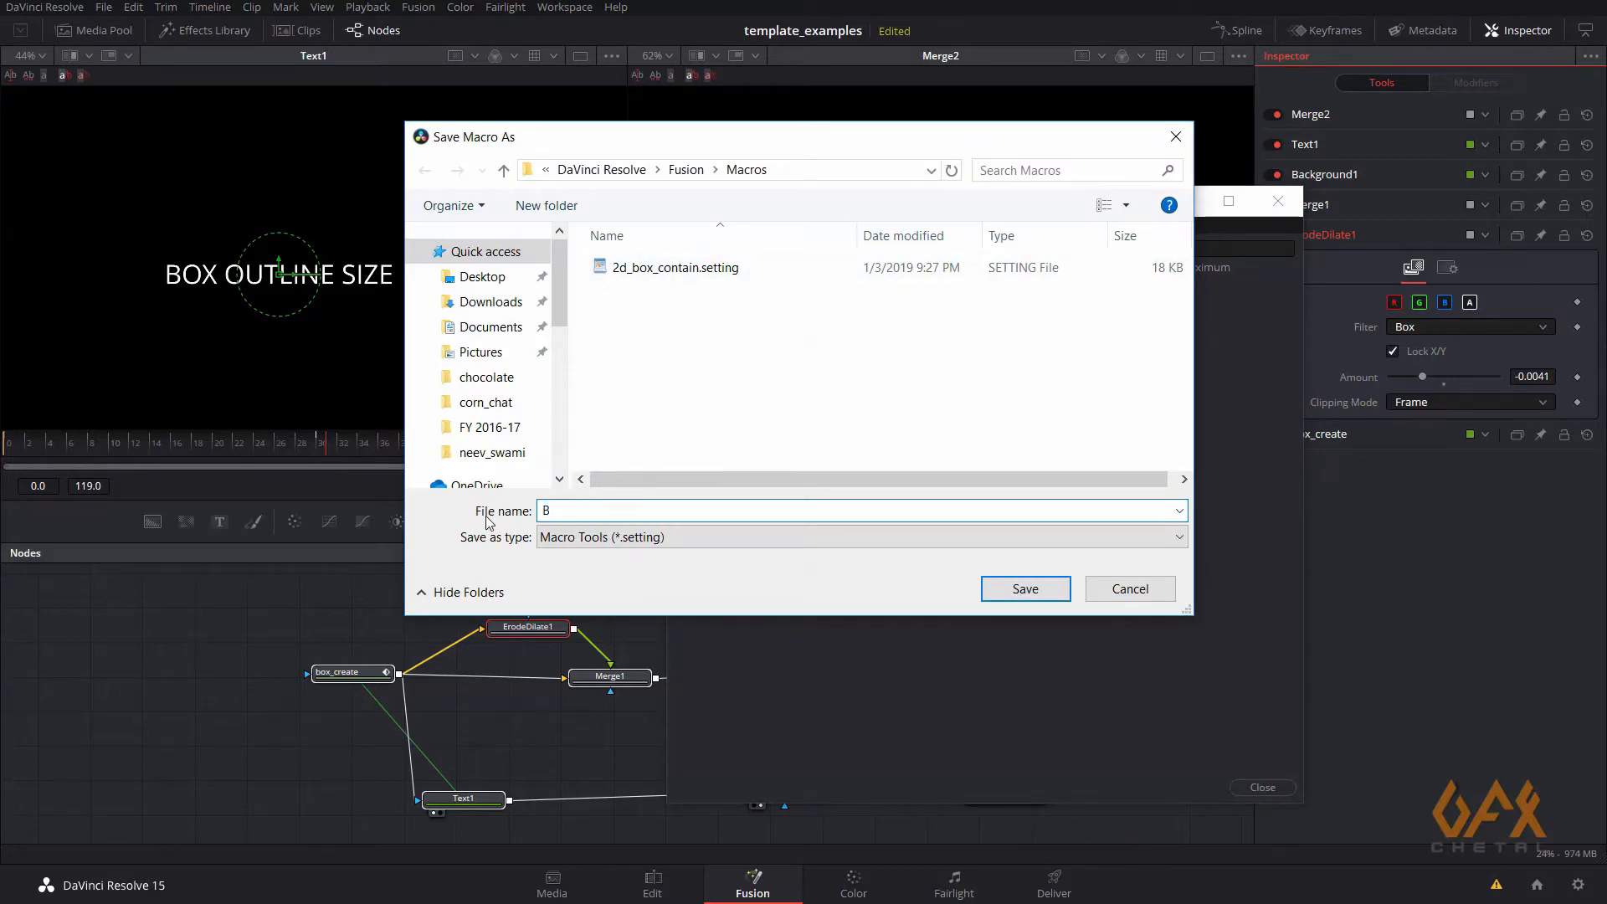
text(ox Outline)
click(1042, 590)
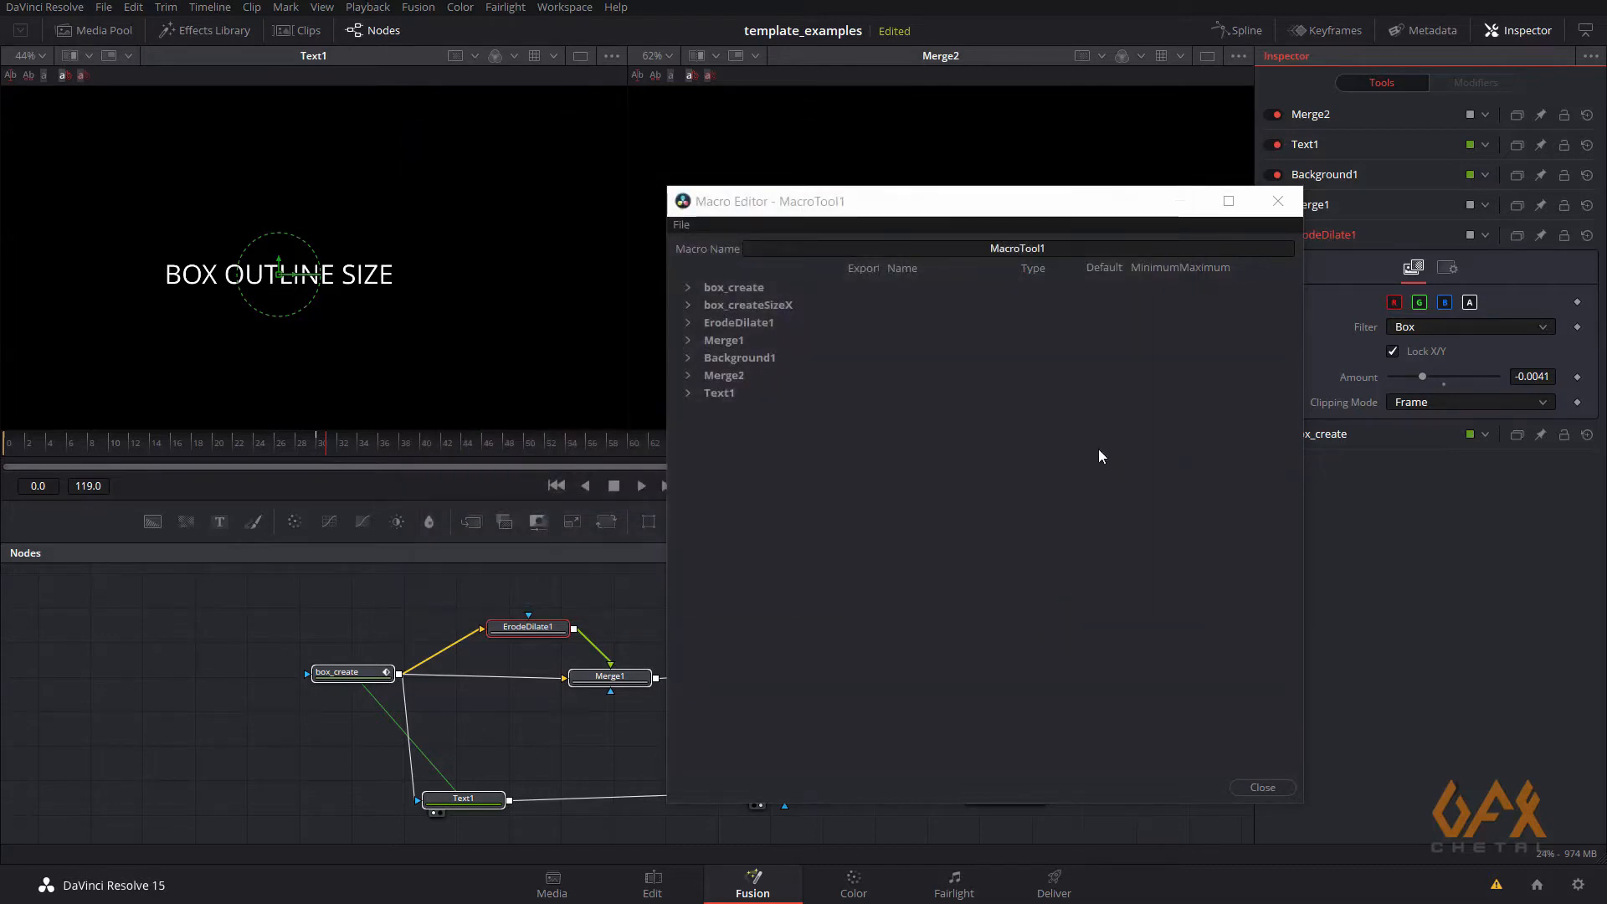
click(1278, 201)
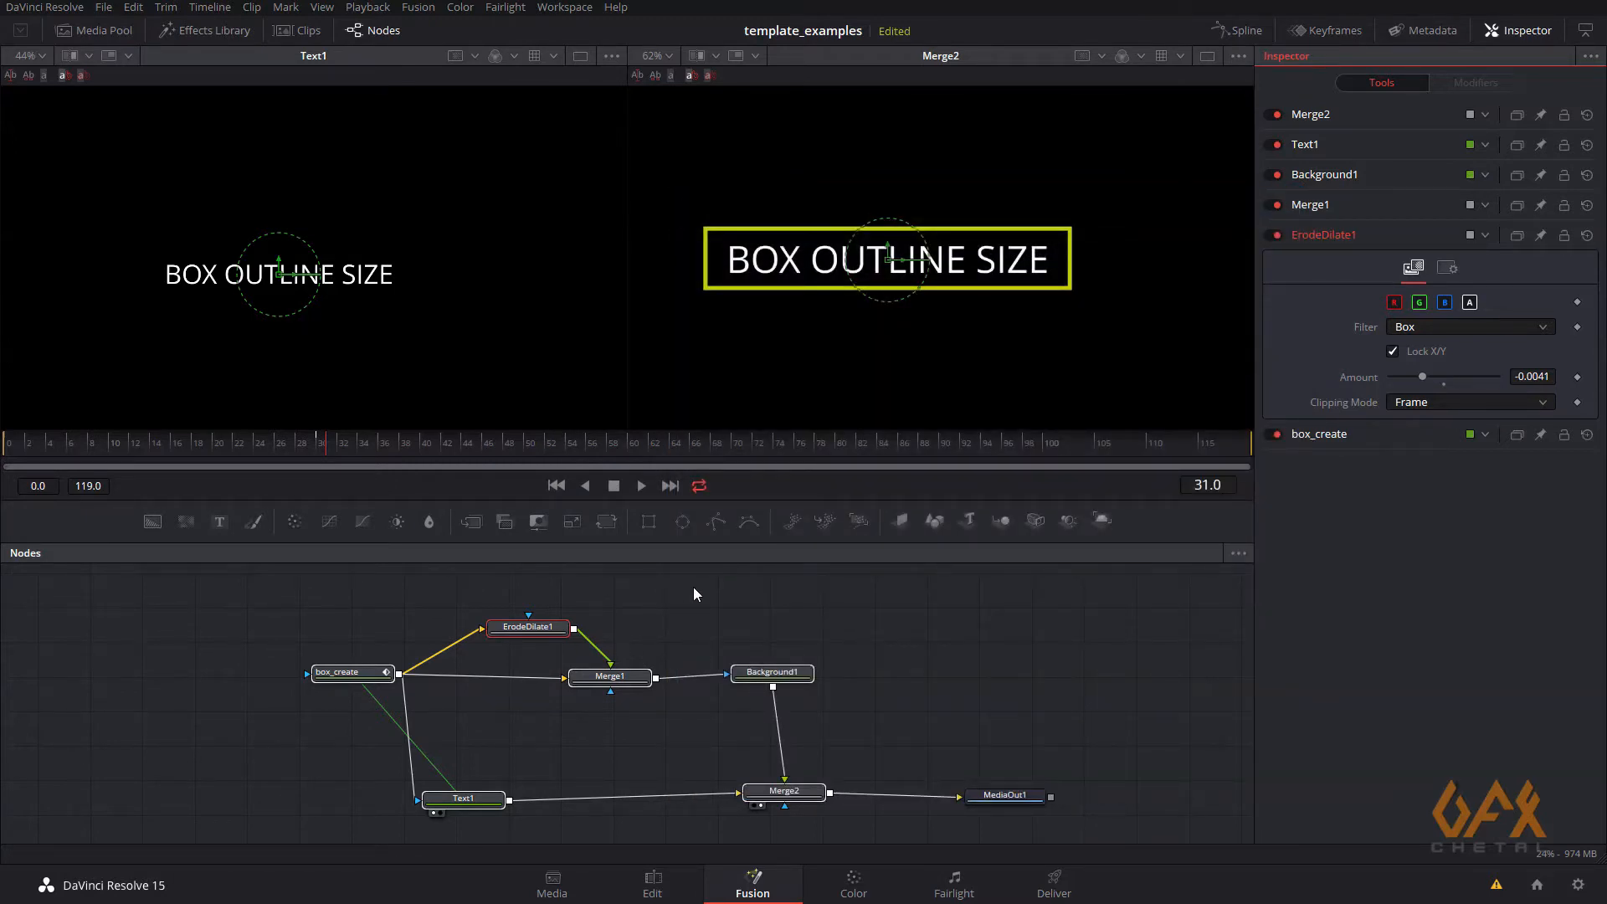
drag(718, 645, 679, 633)
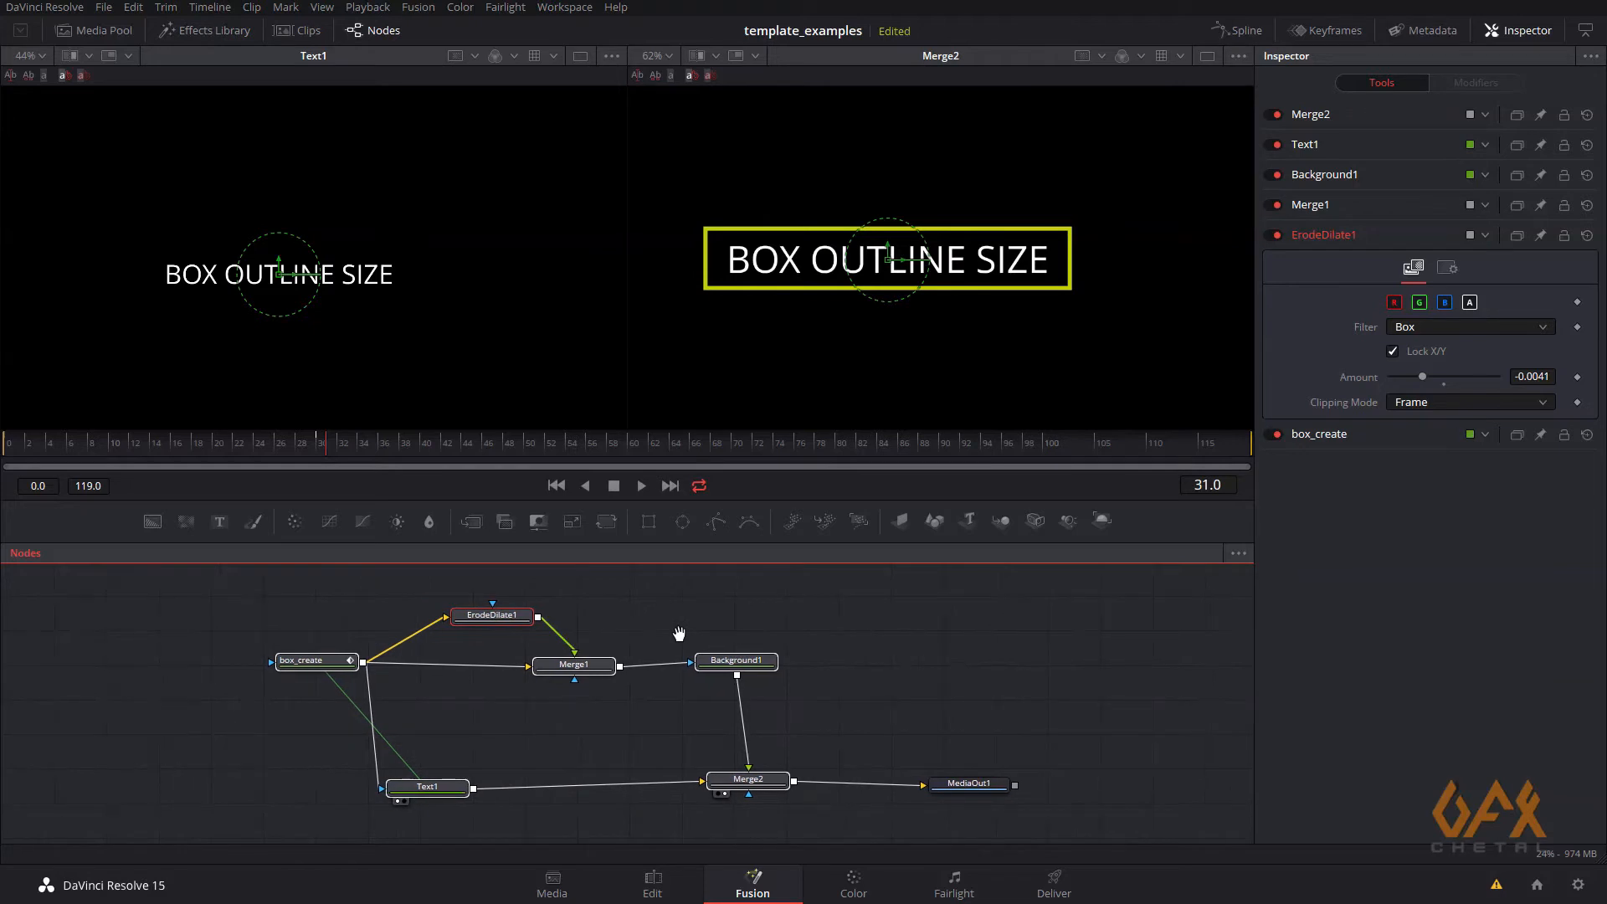